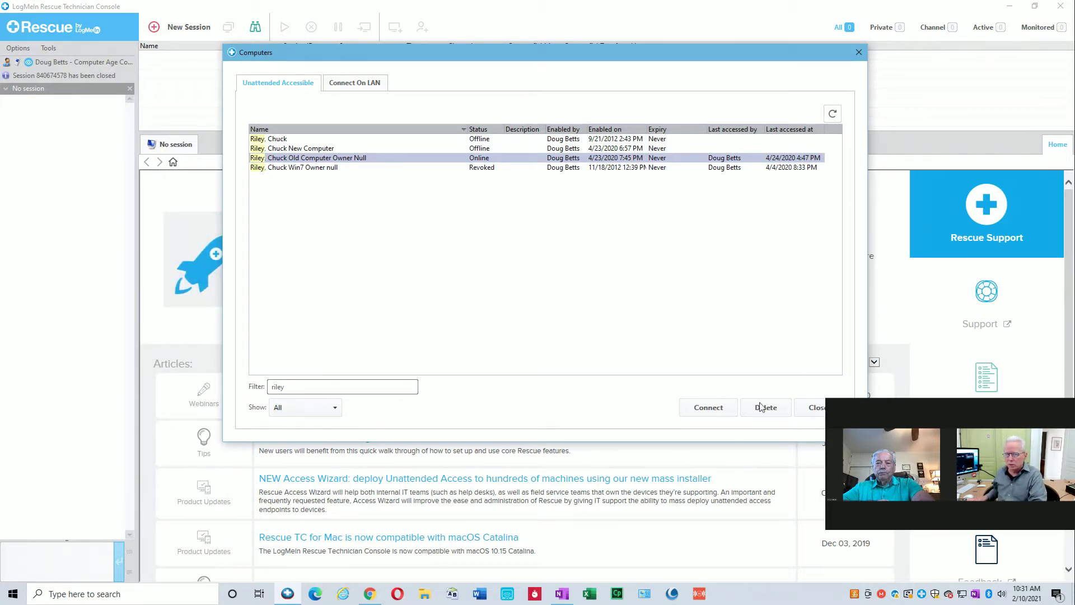
Connect unattended to the client's old computer and submit the administrator username.
left_click(721, 414)
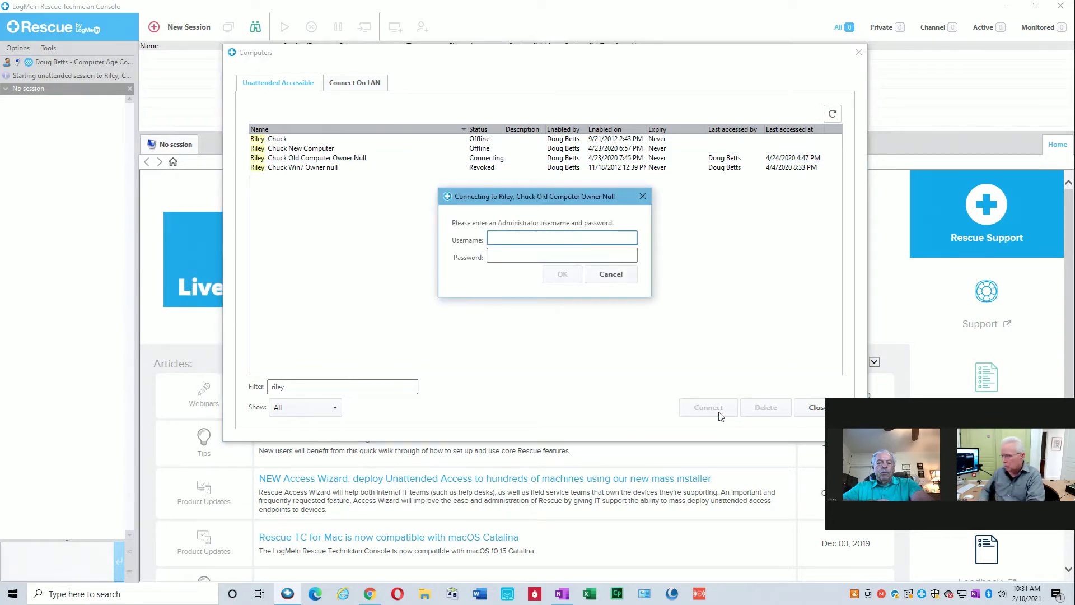
type("owe")
key("BackSpace")
key("BackSpace")
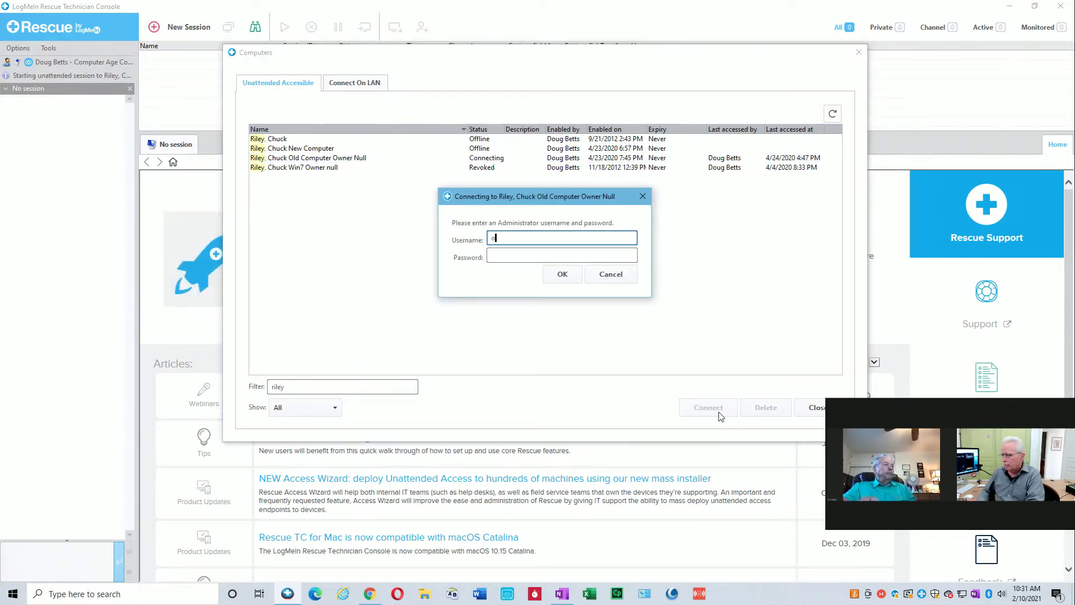
type("wner")
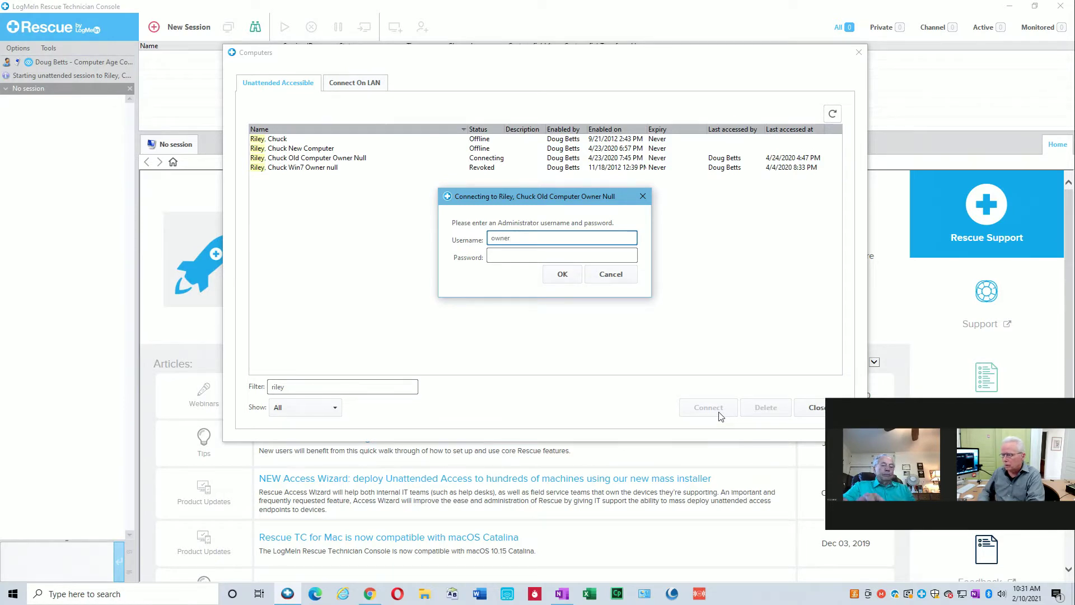
key("Return")
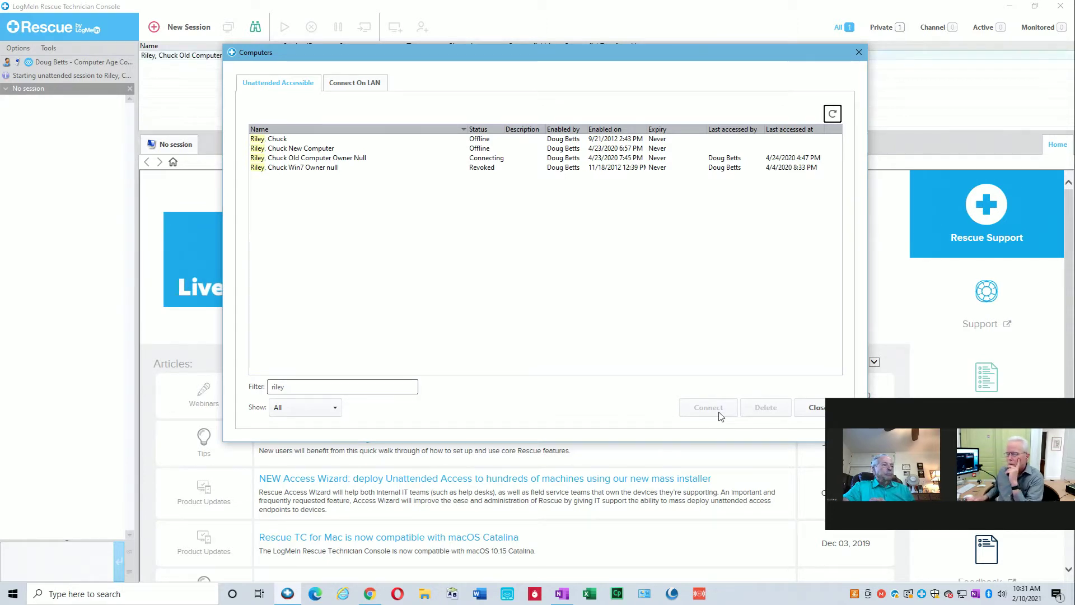
Close the unattended computers list, launch remote control of the old computer, and return to the console.
left_click(820, 409)
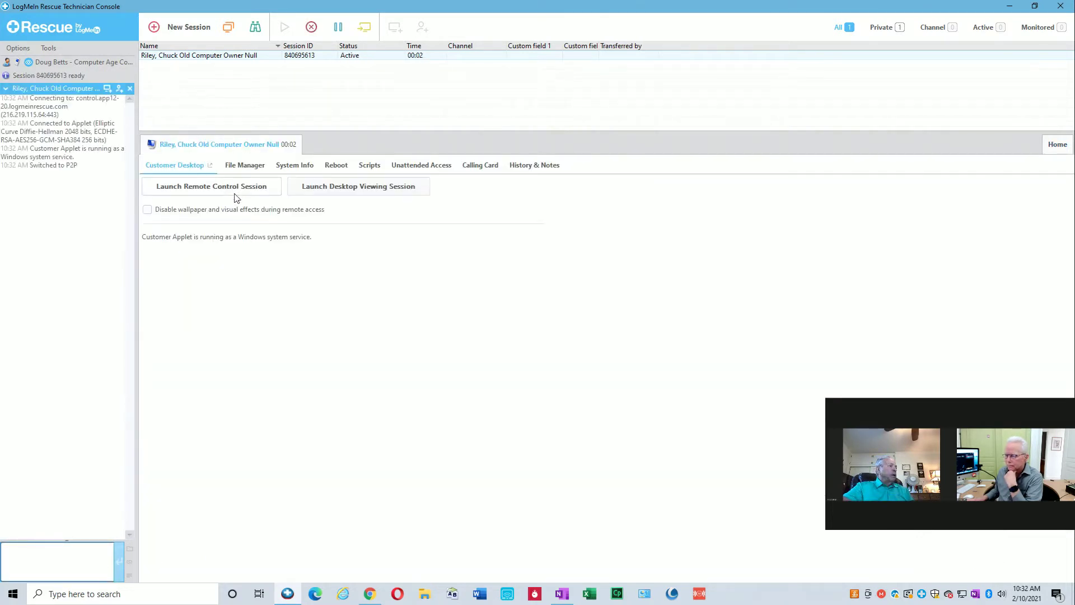
left_click(238, 193)
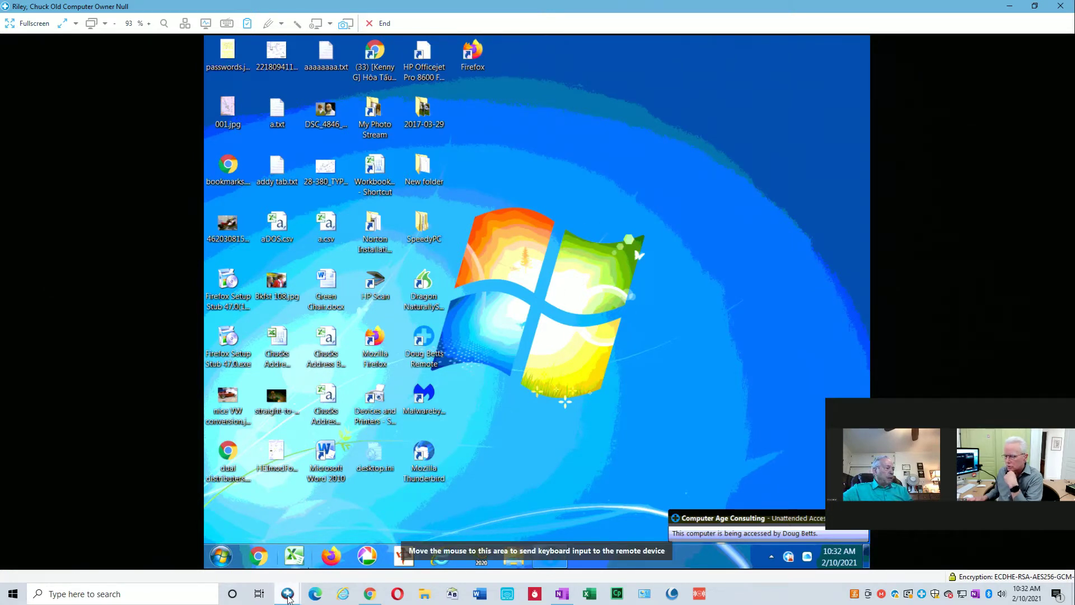
left_click(289, 592)
left_click(265, 567)
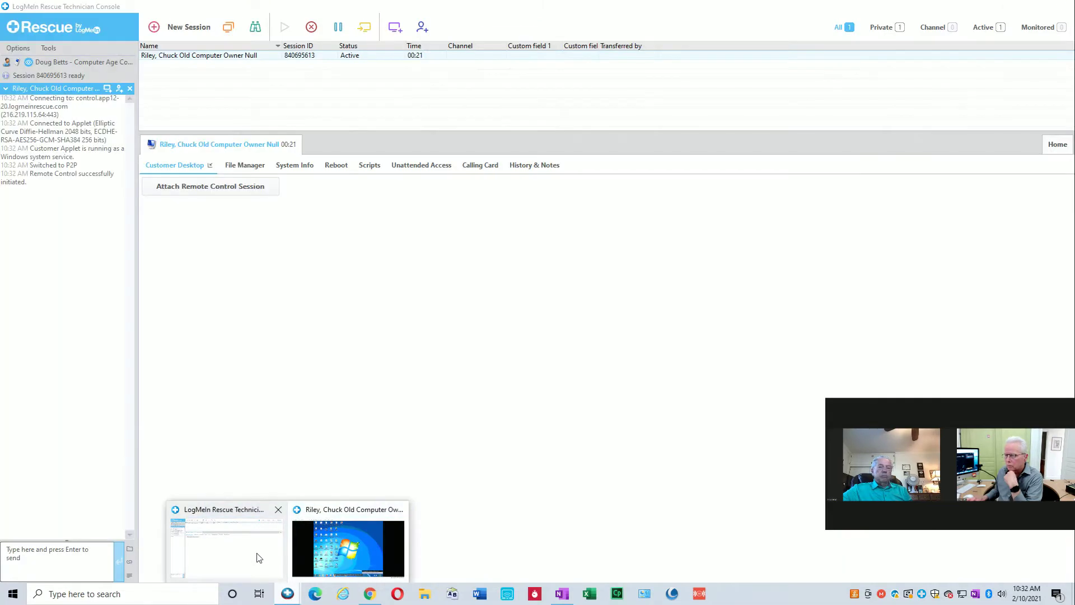
Create a PIN Code session named for the client's 'New Computer' and generate its PIN.
left_click(170, 30)
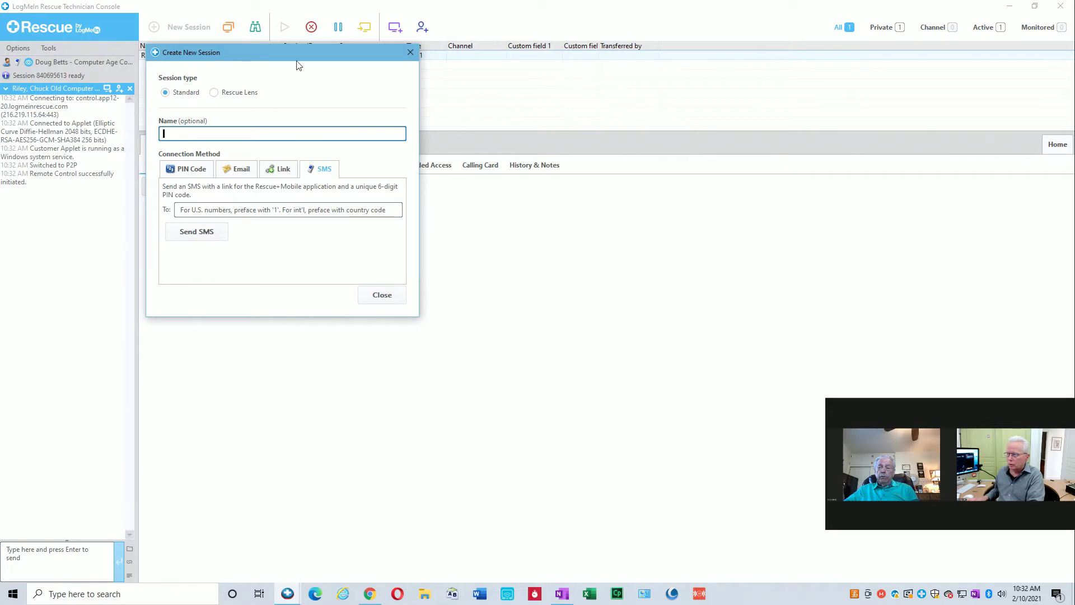
left_click_drag(297, 58, 303, 85)
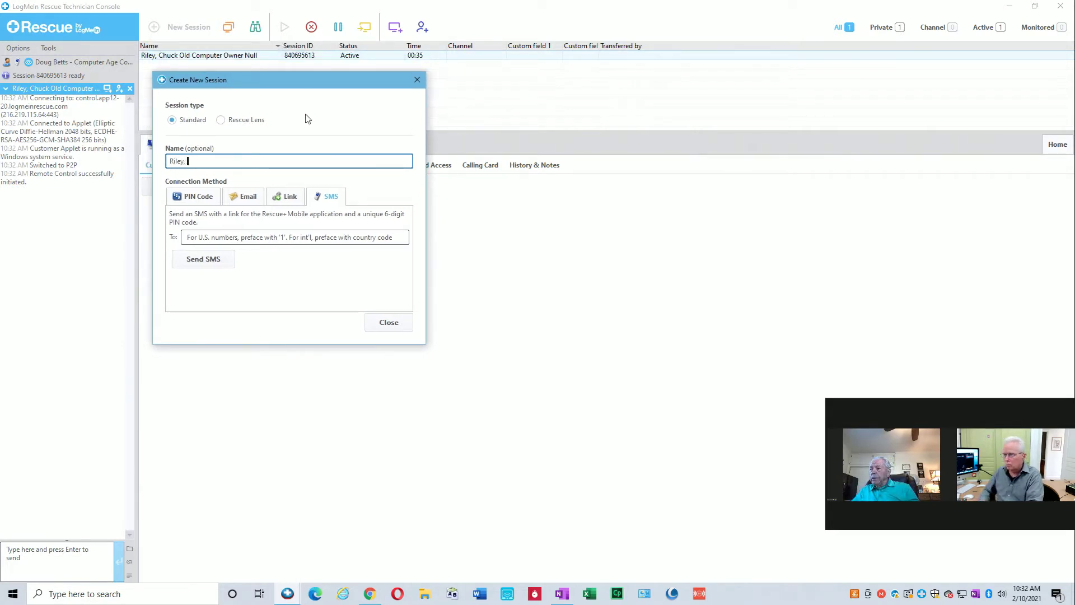
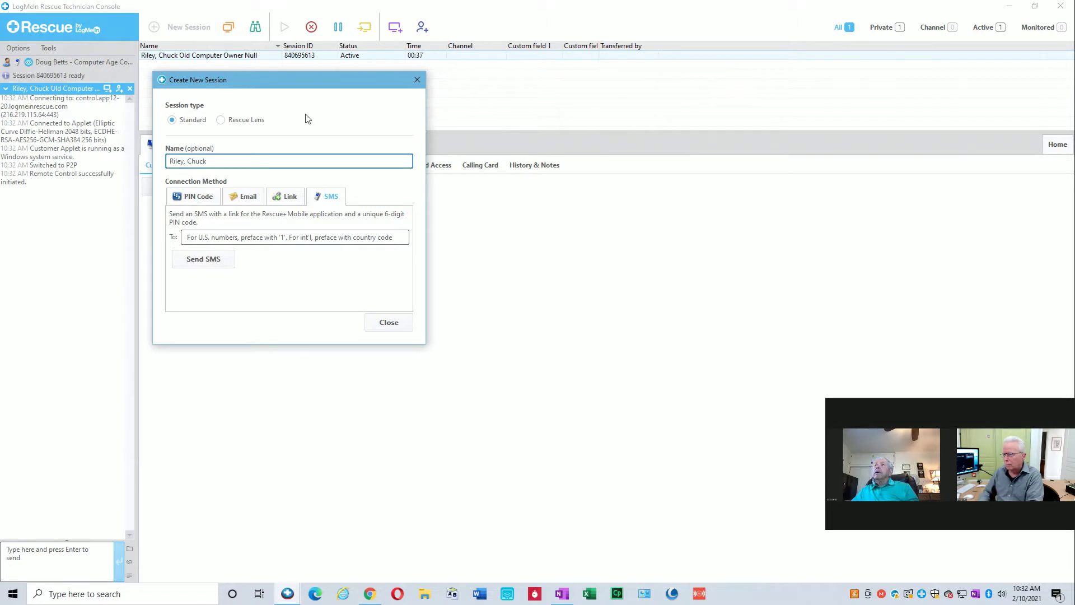
type("New Computer")
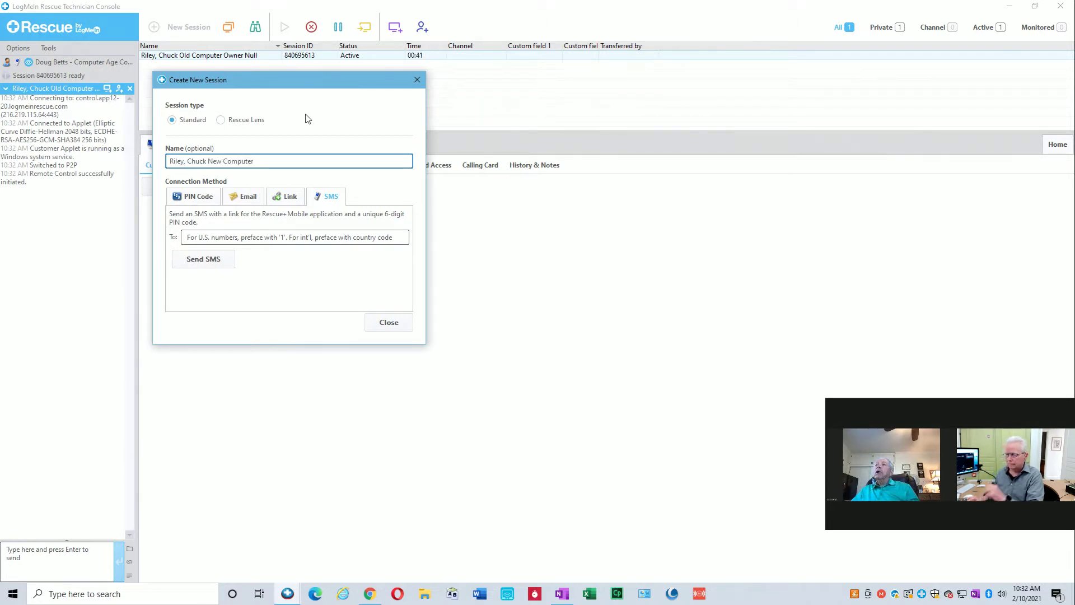
left_click(204, 201)
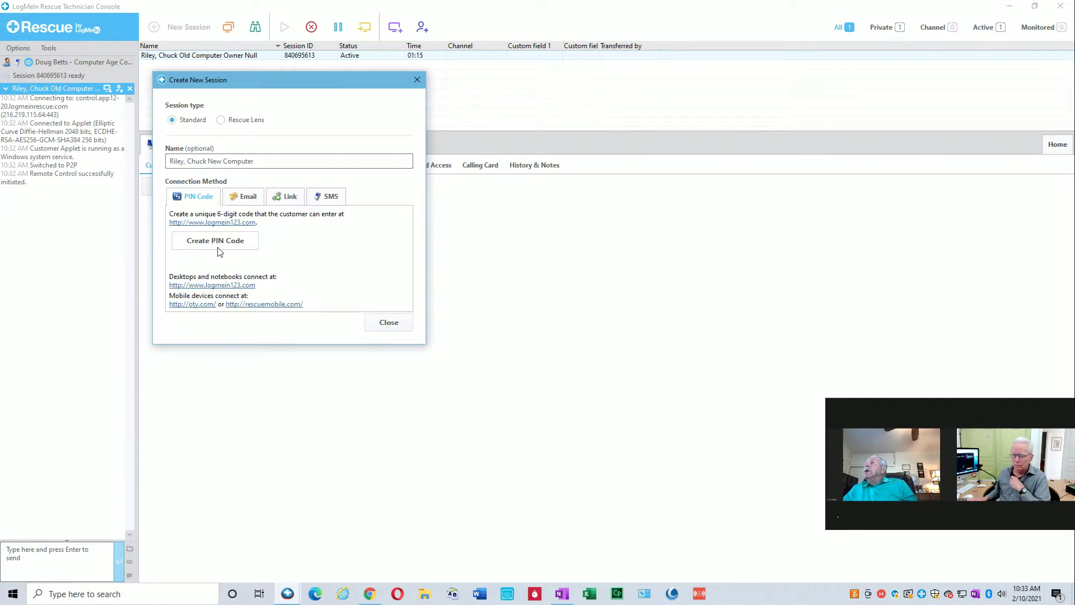
left_click(222, 241)
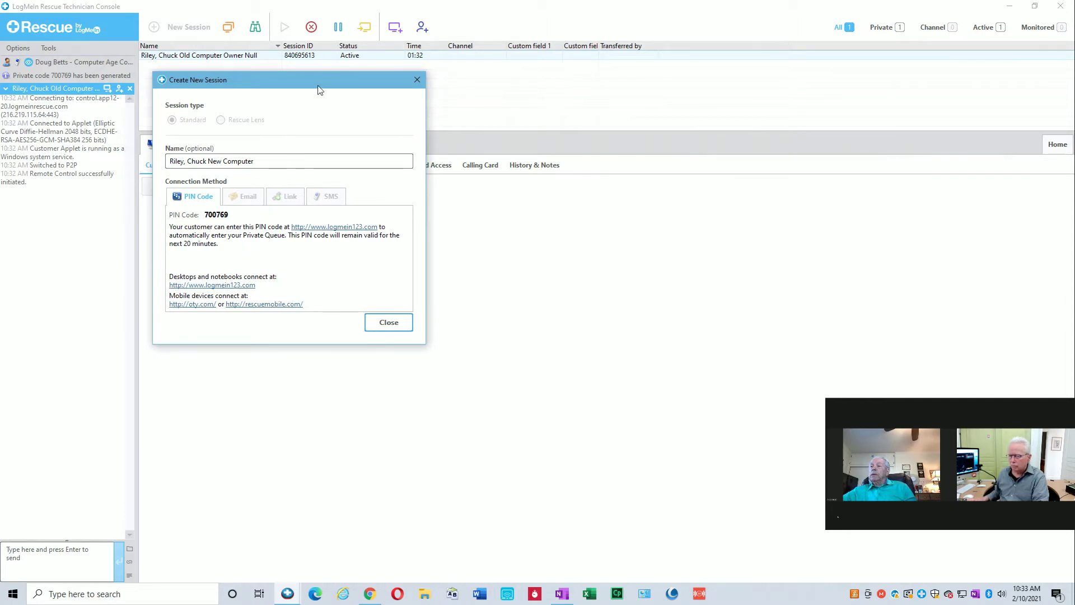
left_click_drag(319, 89, 326, 89)
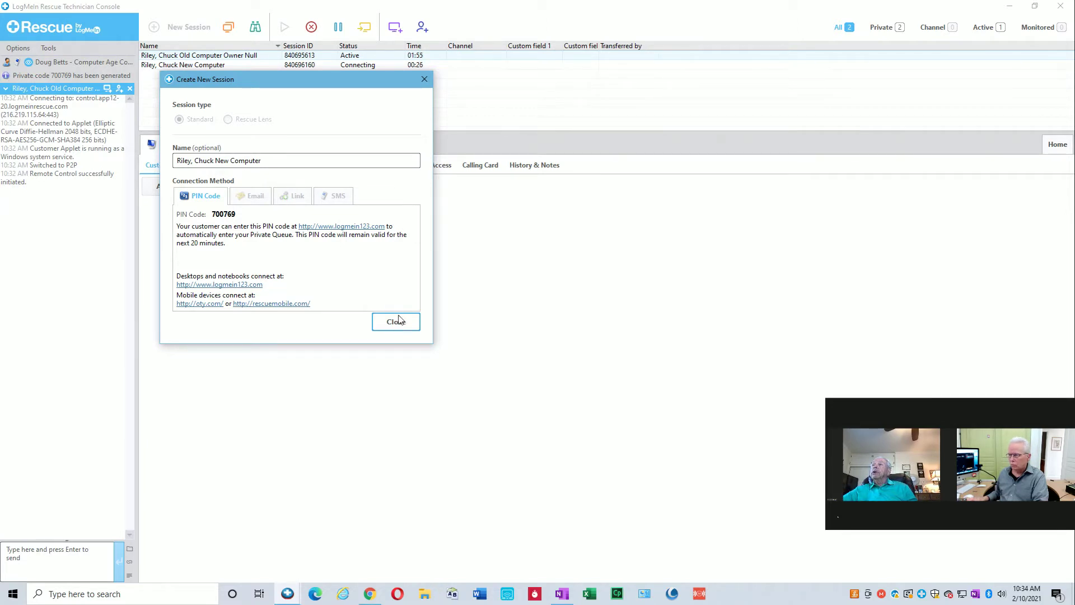
left_click_drag(338, 84, 322, 91)
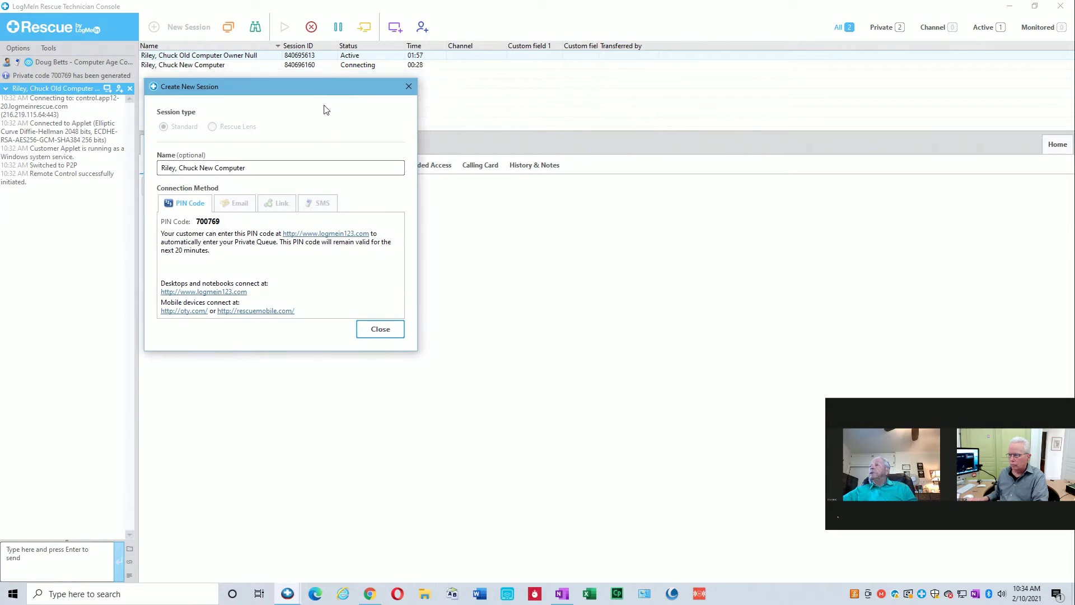
left_click(374, 330)
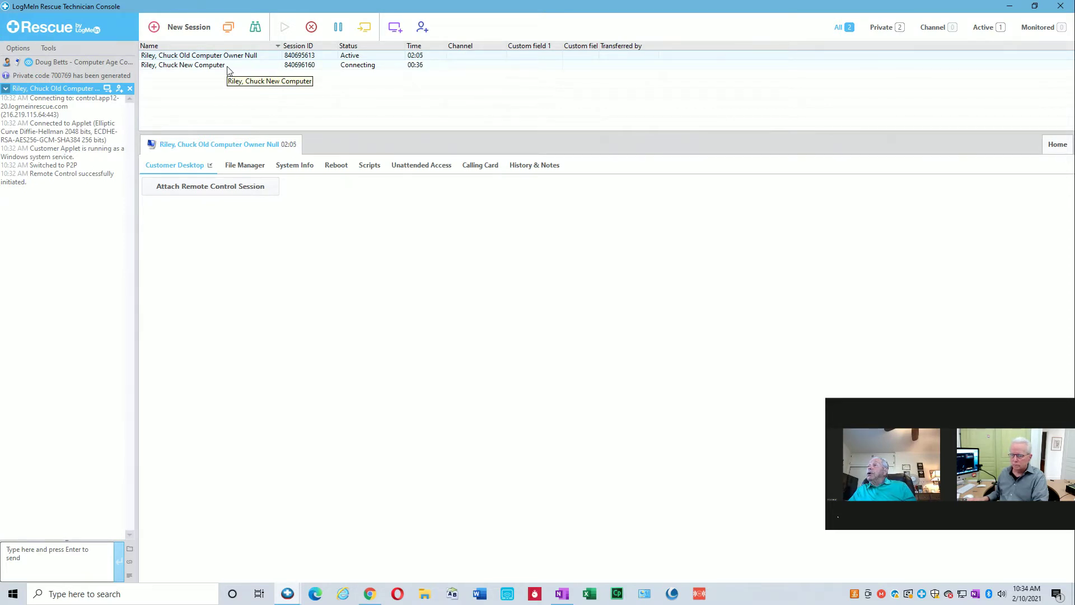
Start the waiting New Computer session from the session list.
left_click(228, 66)
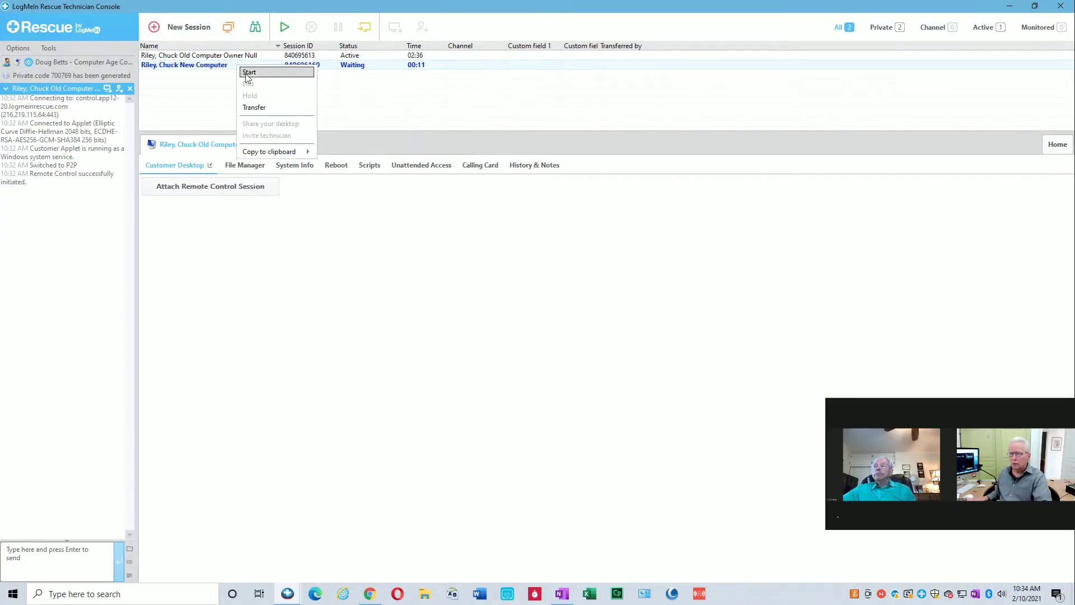
left_click(247, 73)
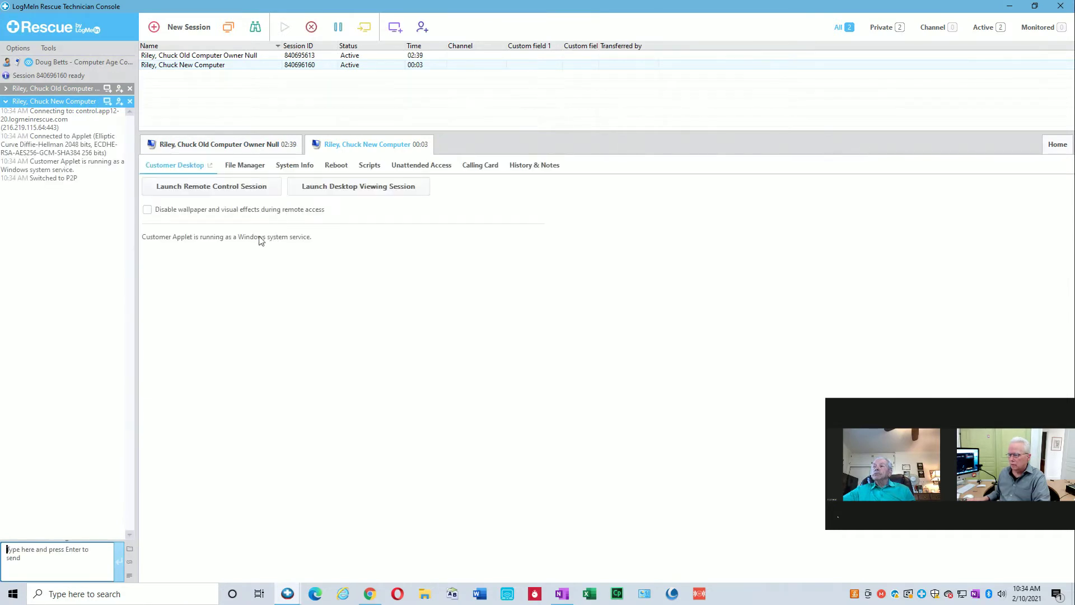
Launch remote control of the new computer and minimize its Edge and Rescue applet windows.
left_click(218, 190)
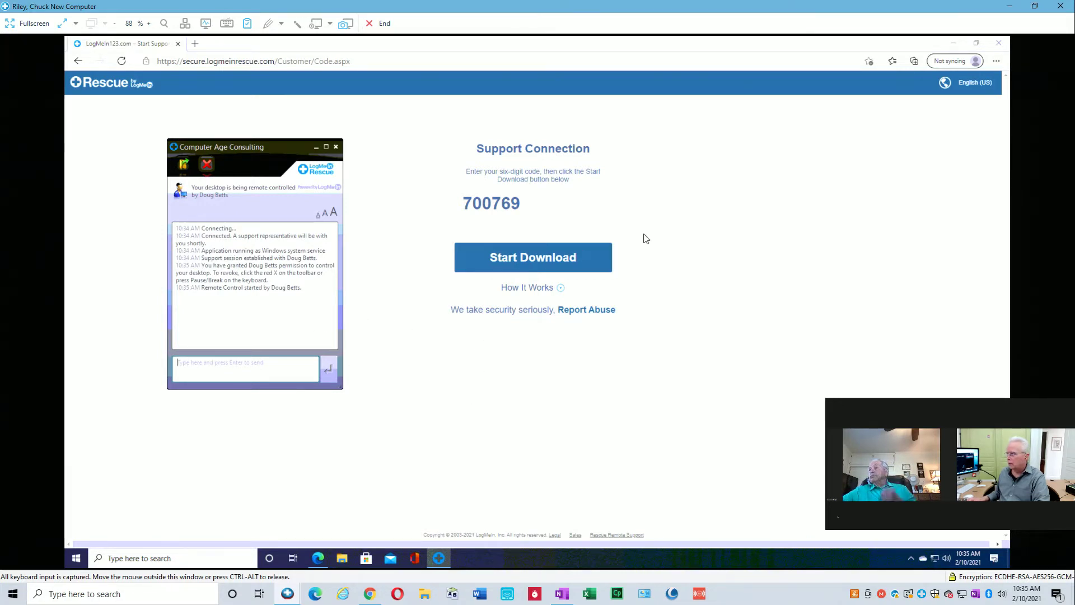
left_click(953, 44)
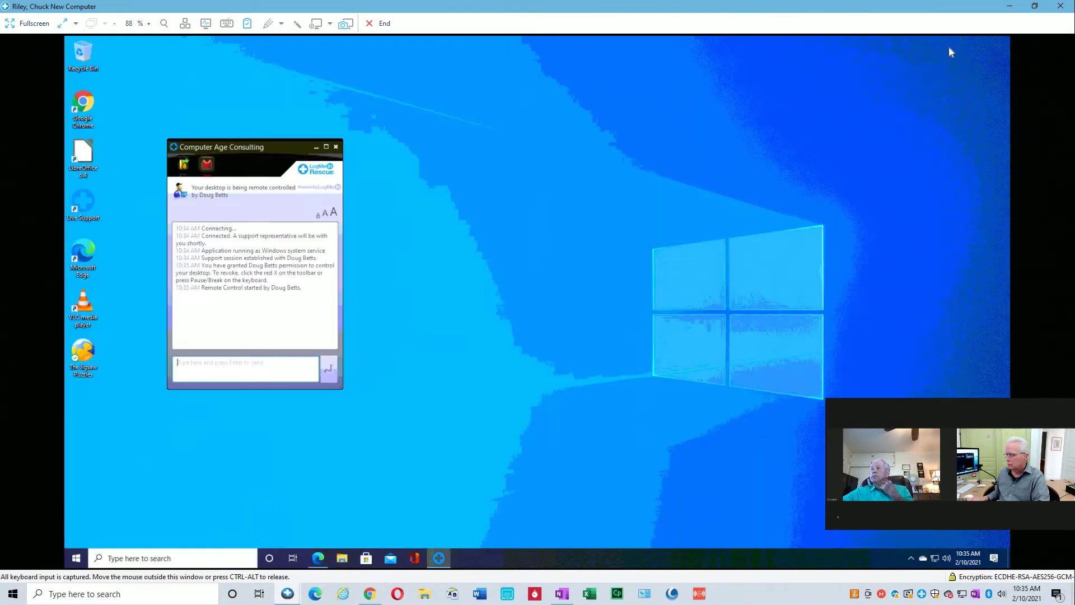
left_click(316, 148)
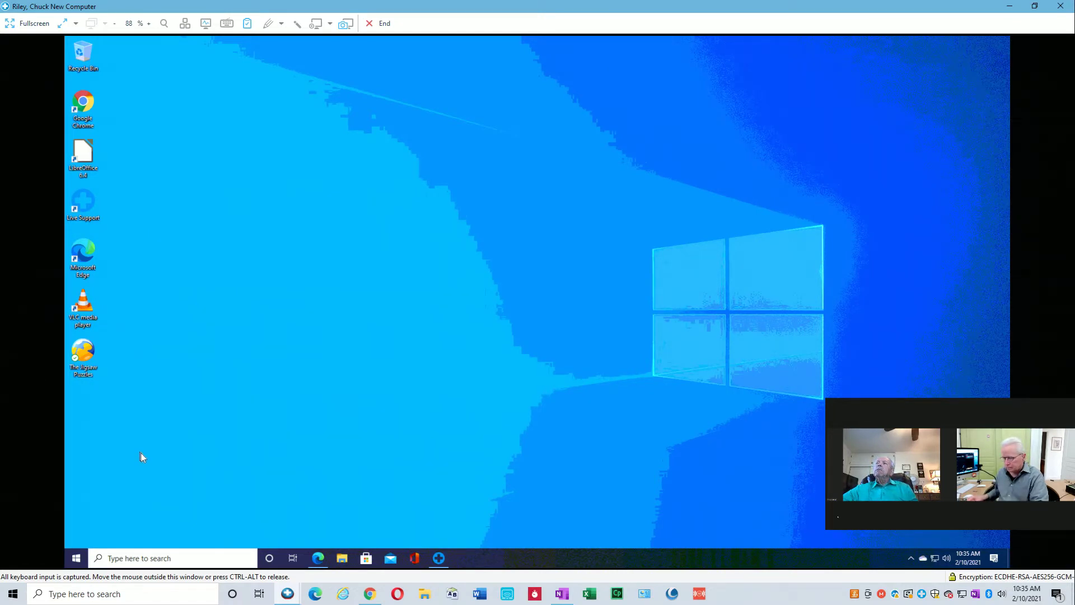
key("super")
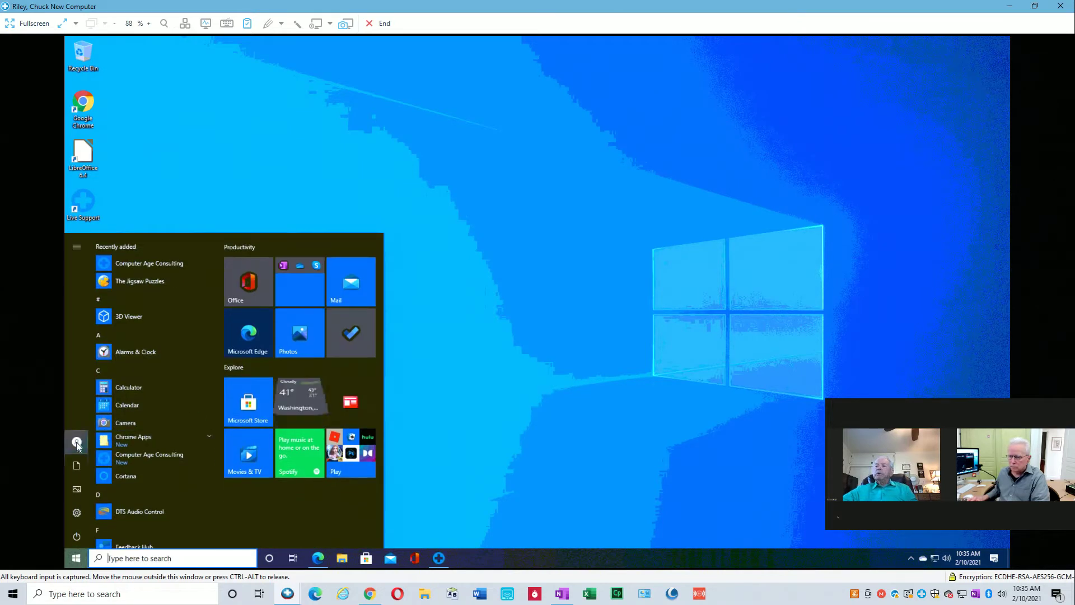
mouse_move(76, 445)
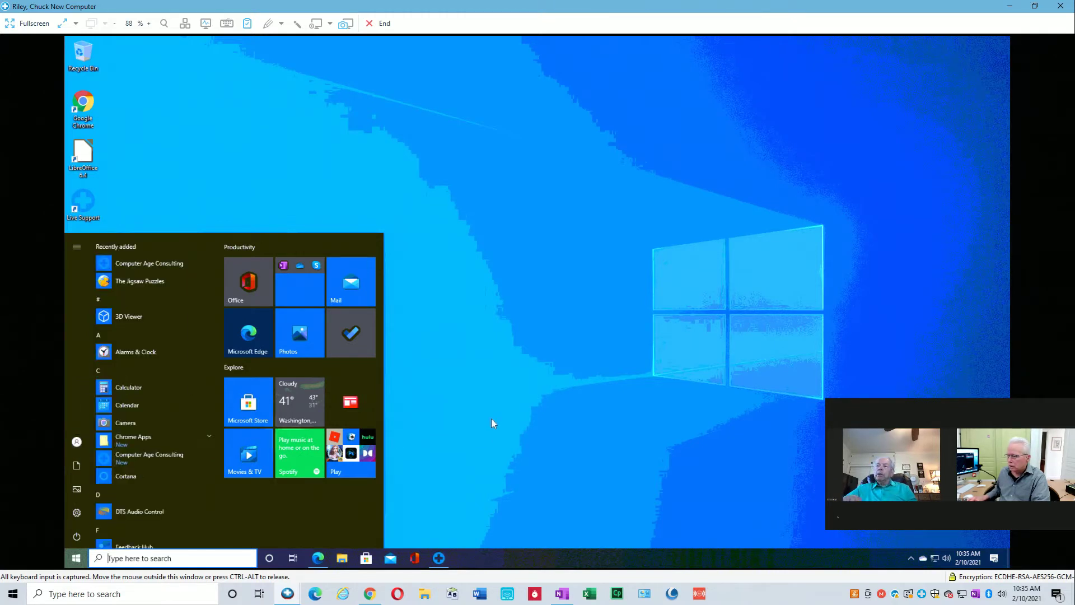
left_click(499, 407)
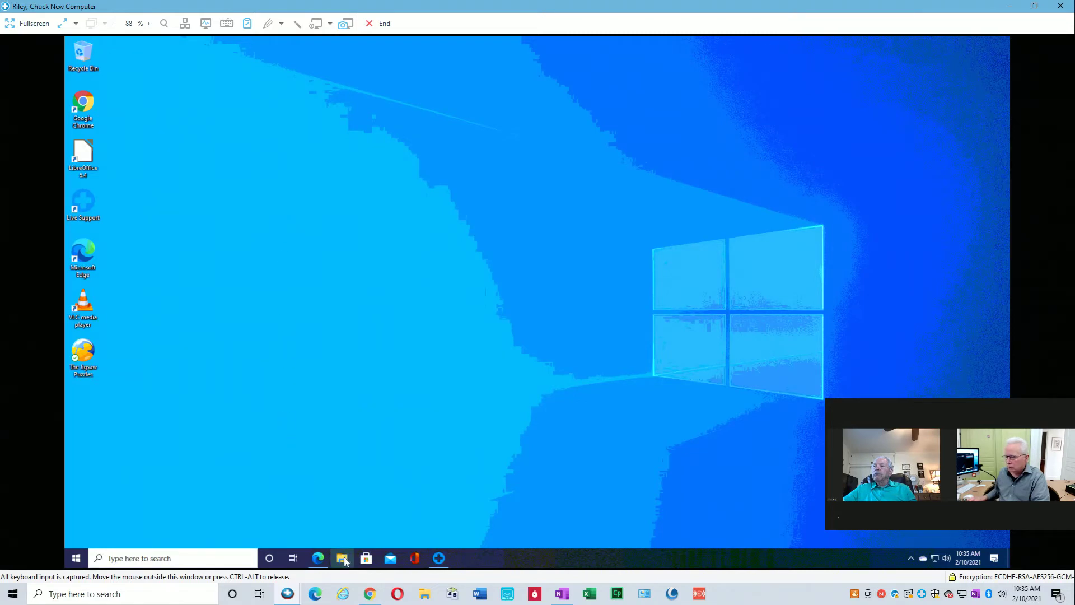
left_click(288, 593)
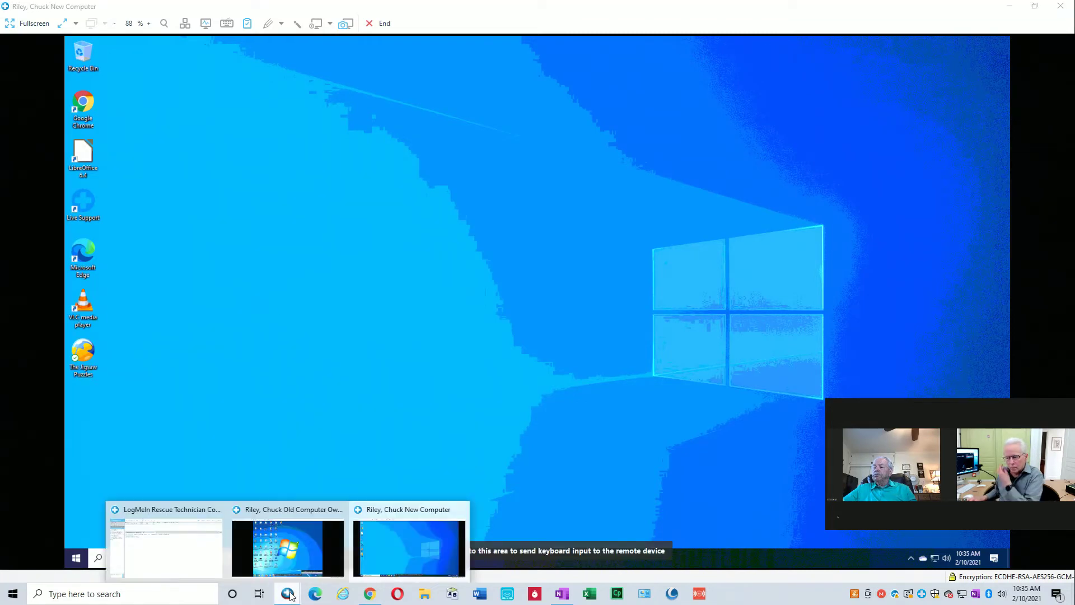
left_click(217, 576)
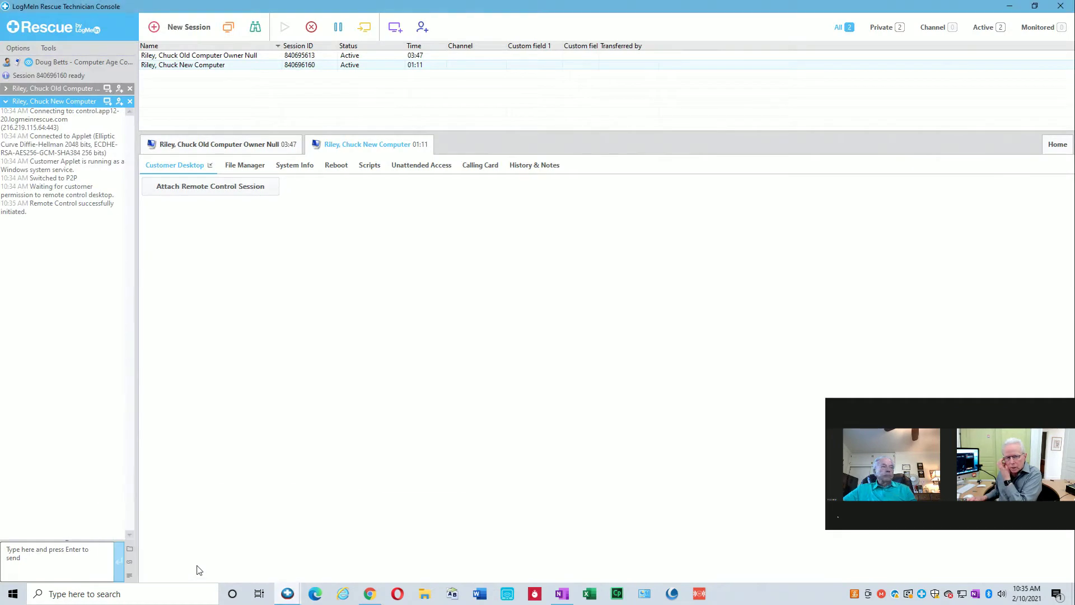
left_click(130, 549)
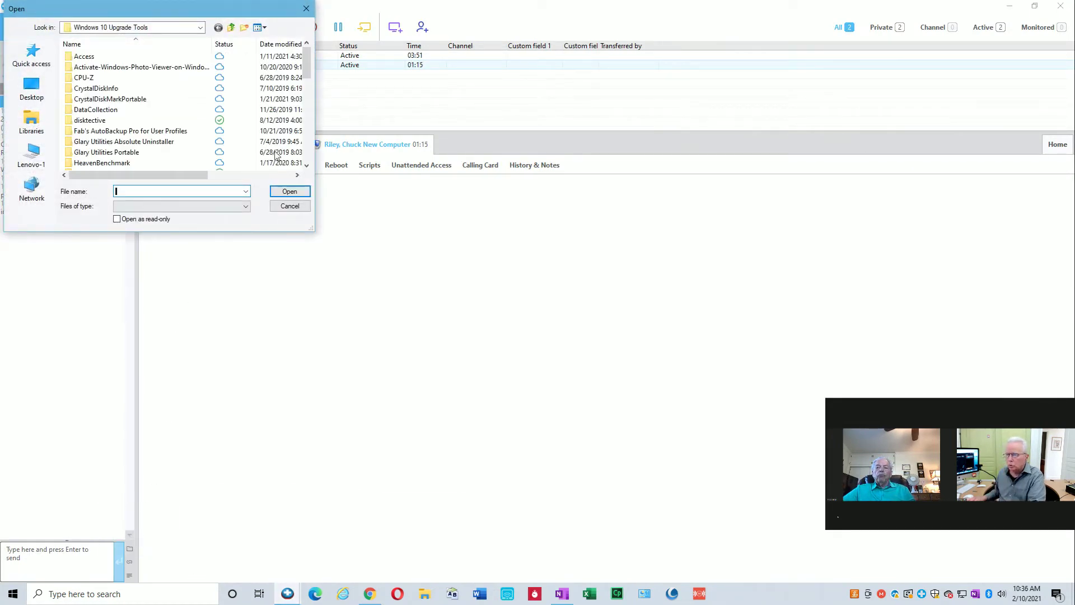
scroll(307, 94, "down", 1)
left_click_drag(306, 90, 313, 137)
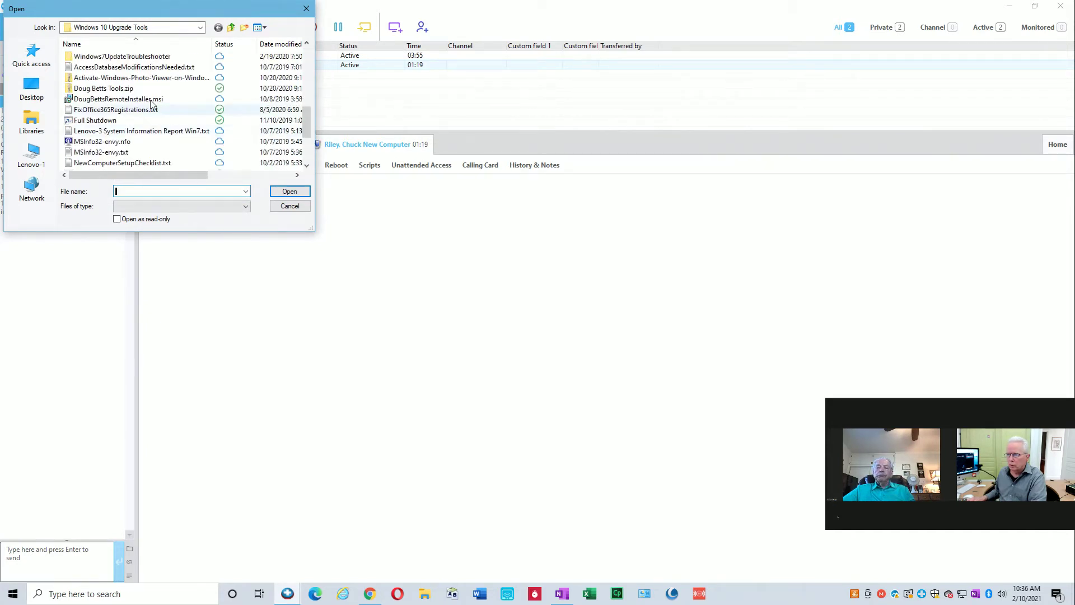
left_click(103, 89)
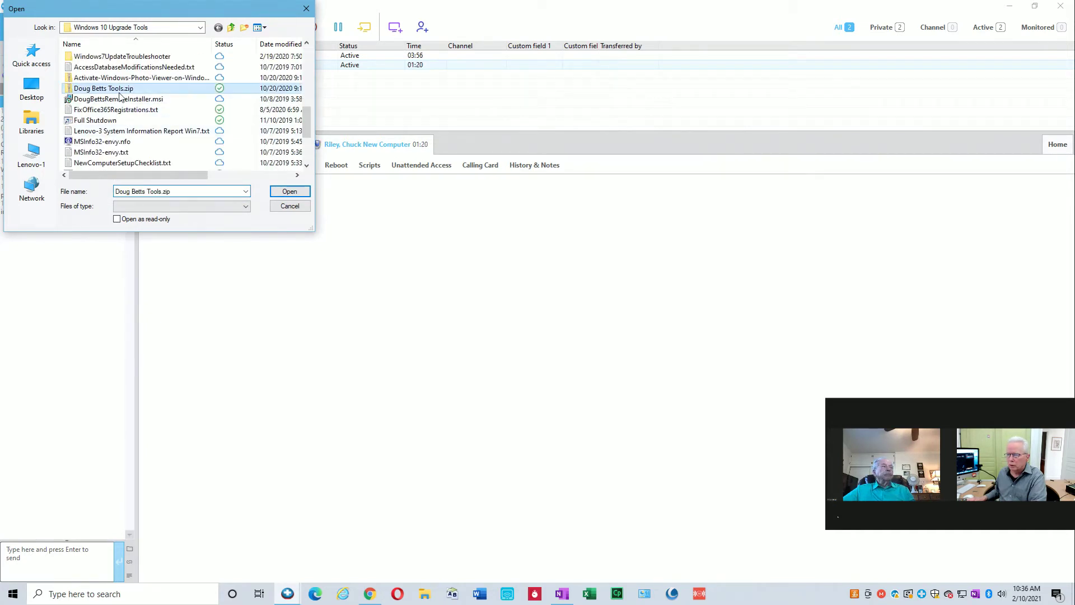
left_click(286, 192)
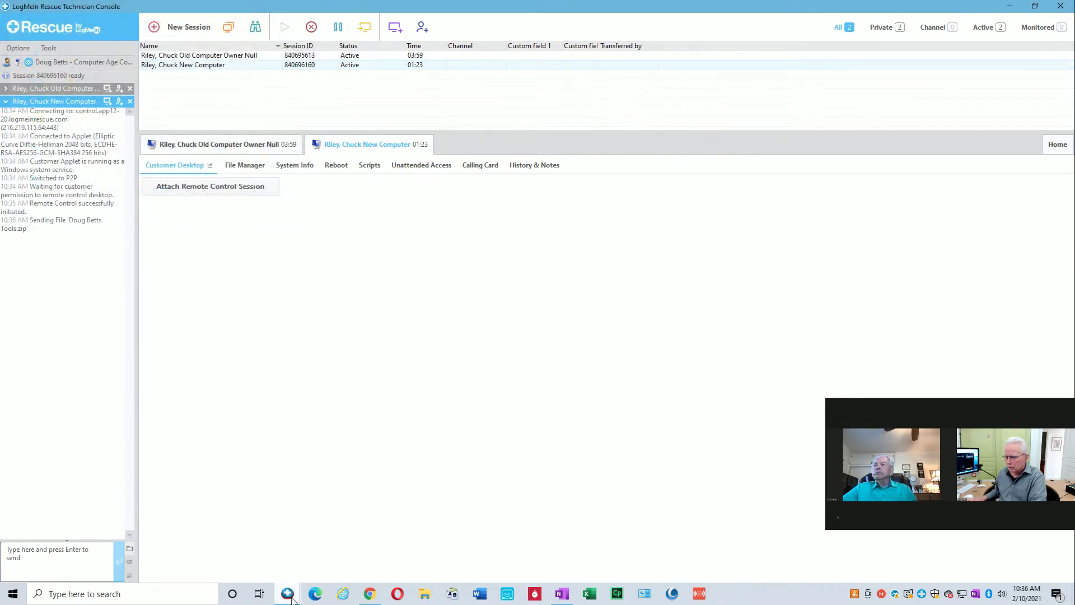
In the new PC's save dialog, browse to This PC > OS (C:).
mouse_move(291, 597)
left_click(402, 556)
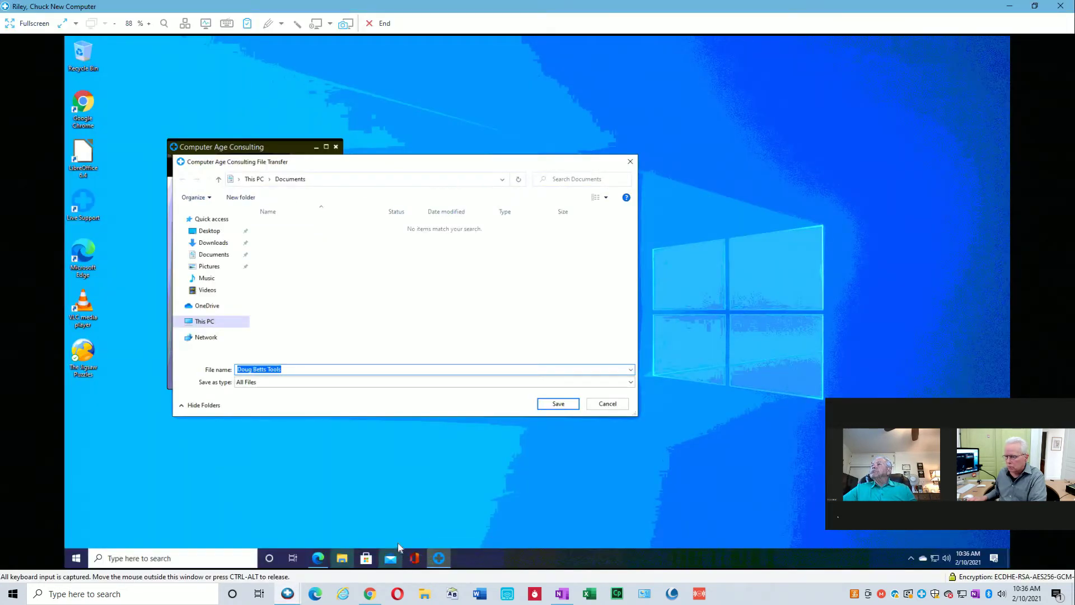
left_click(179, 323)
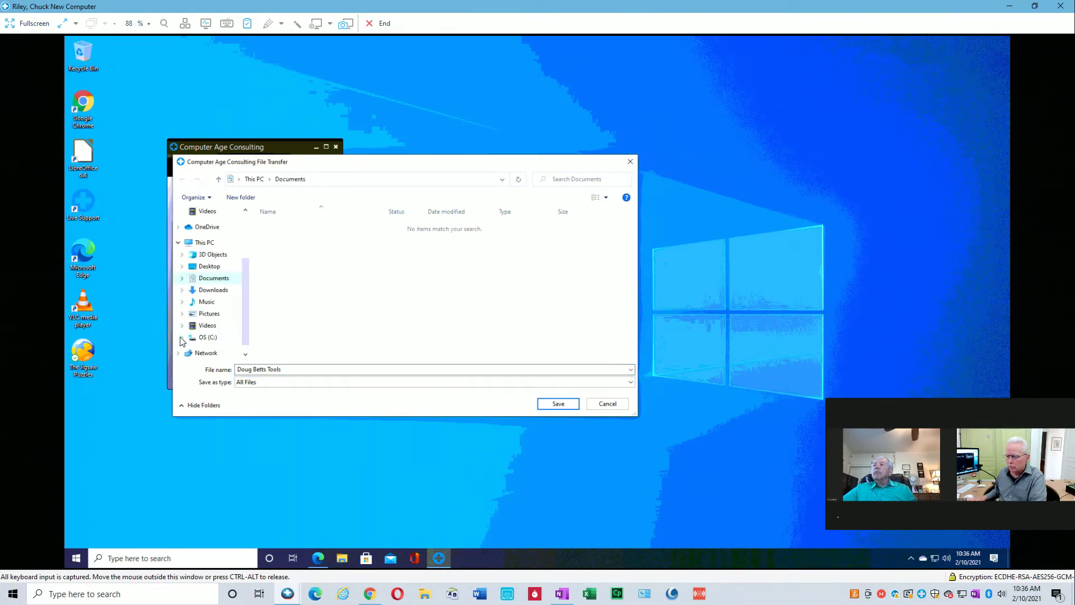
left_click(183, 338)
left_click(212, 275)
Create a new folder named SWSetup on C: and save the incoming zip into it.
right_click(308, 322)
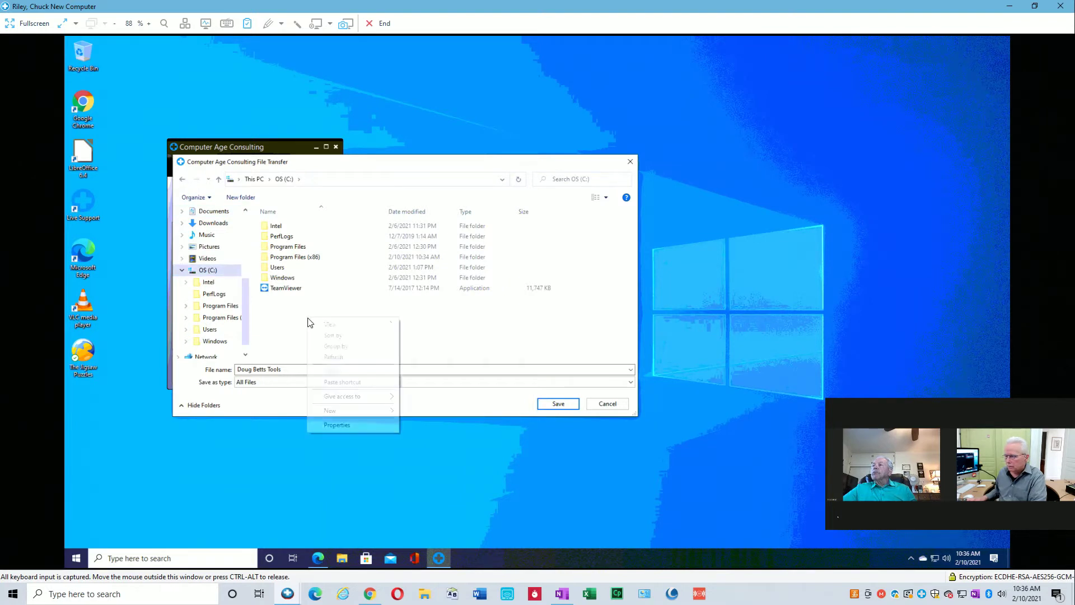
mouse_move(349, 414)
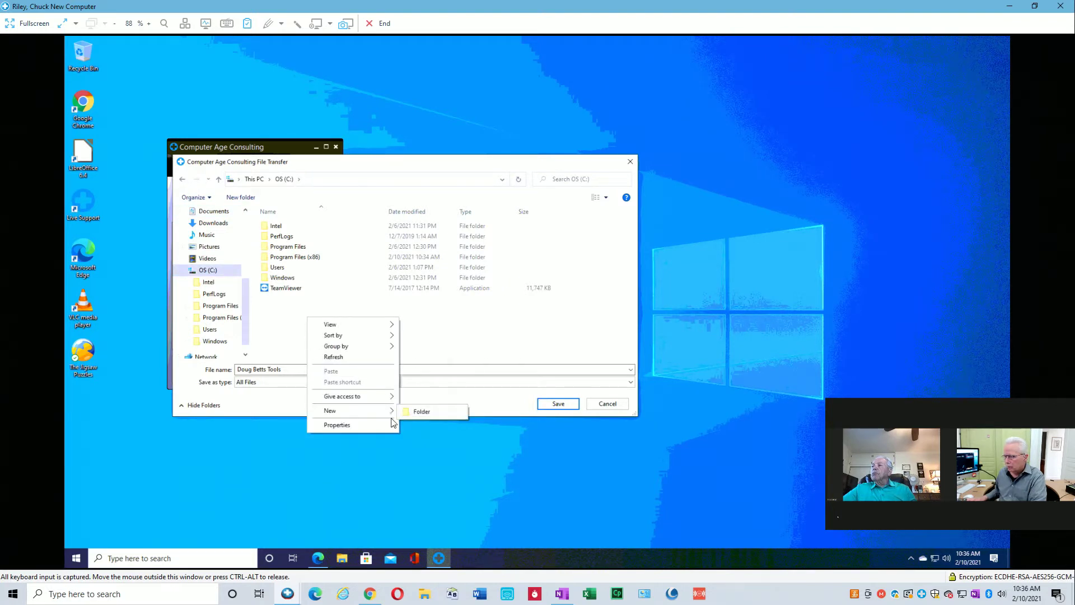
left_click(424, 413)
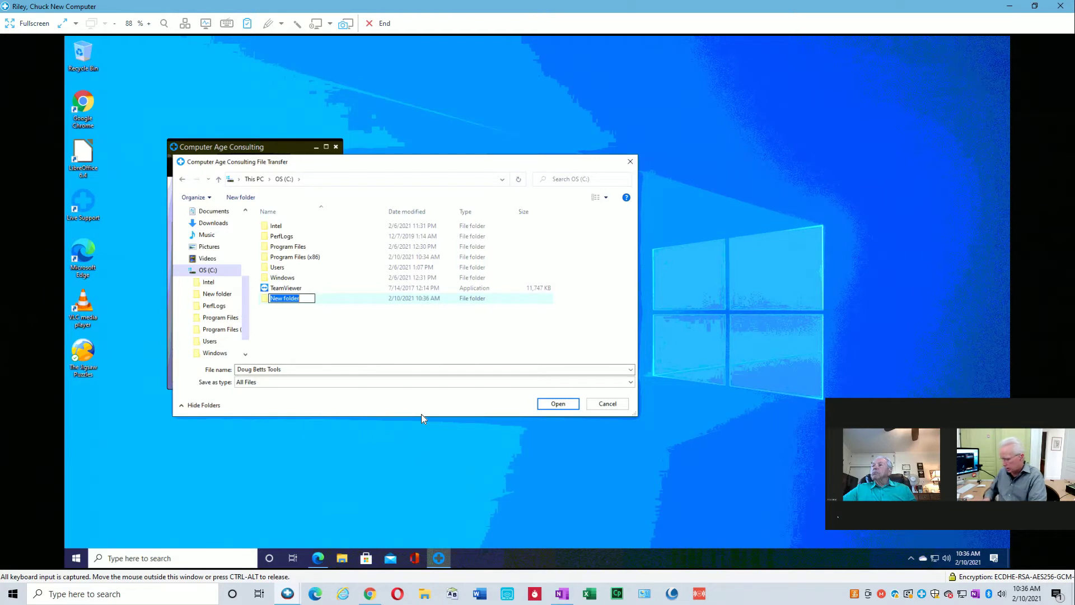
type("SWSetu")
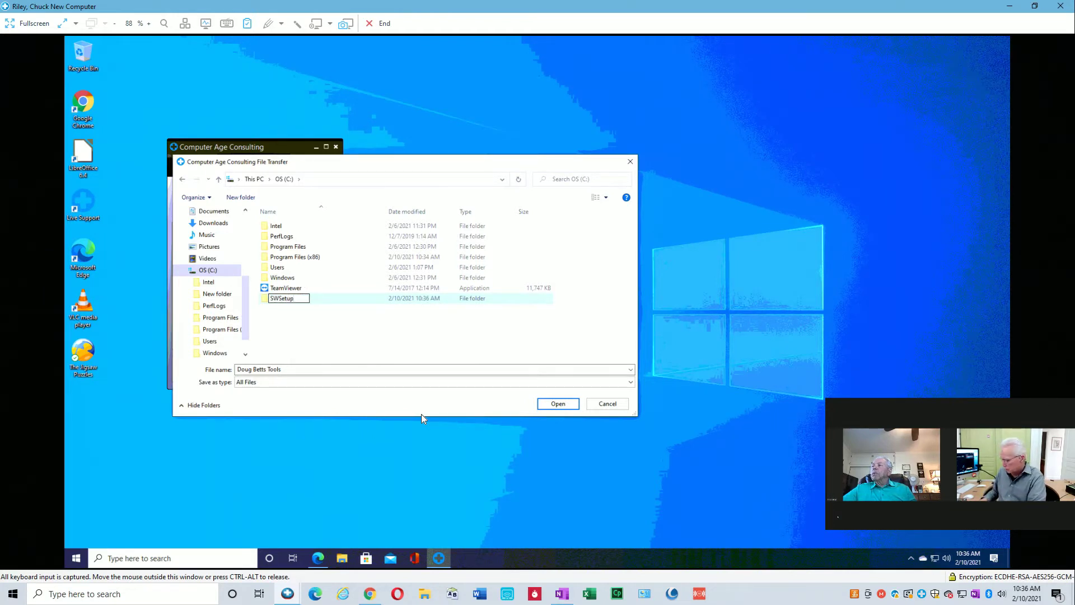
type("p")
key("Return")
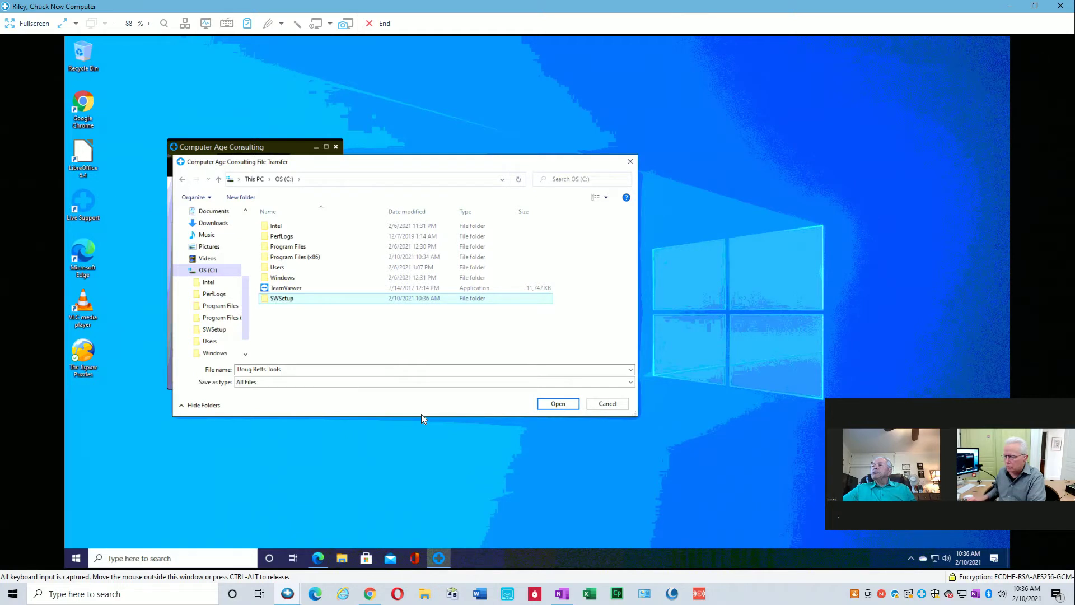
double_click(282, 298)
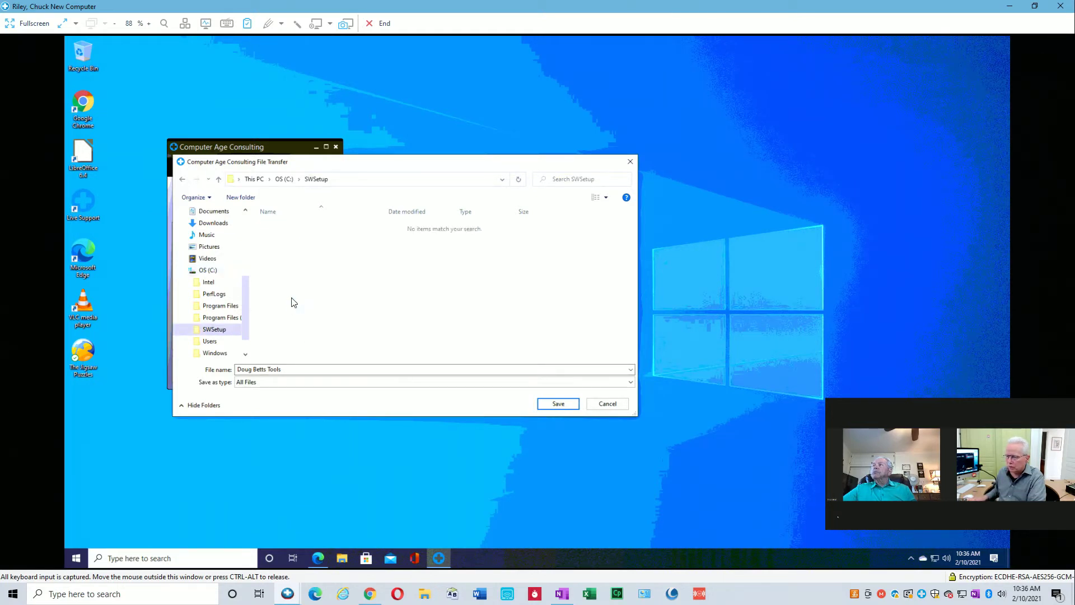
left_click(558, 403)
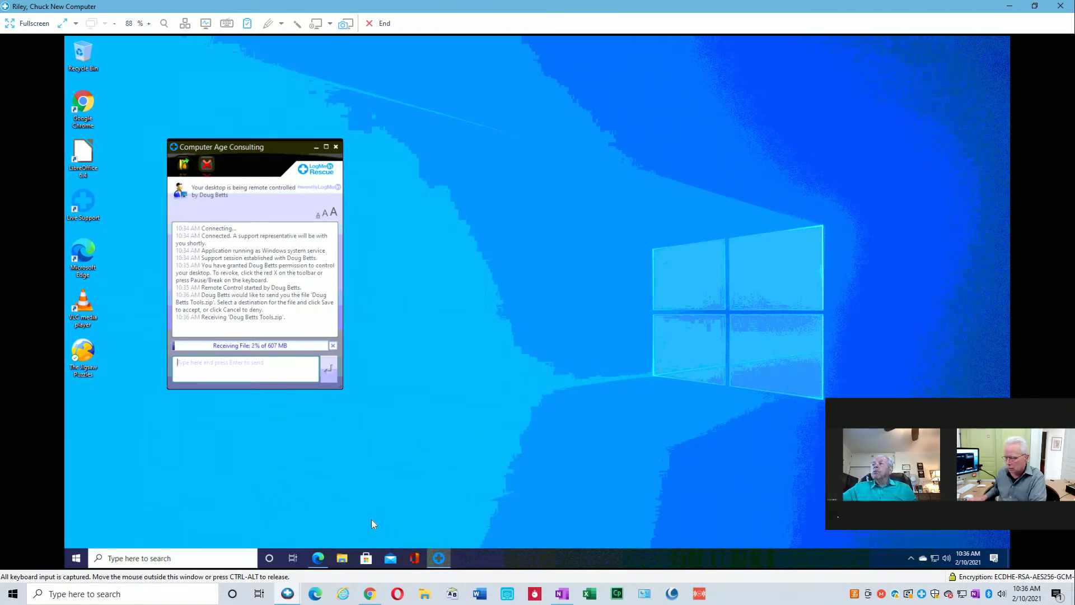
left_click(288, 593)
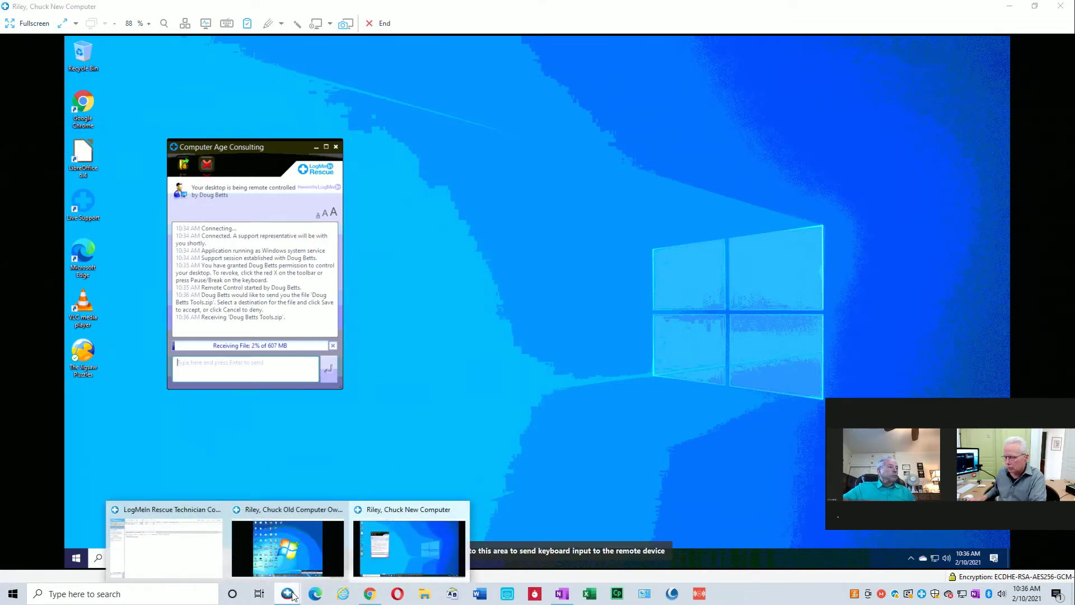
On the old computer, open Explorer with Win+E and browse Local Disk (C:) to the DRIVERS folder.
left_click(311, 551)
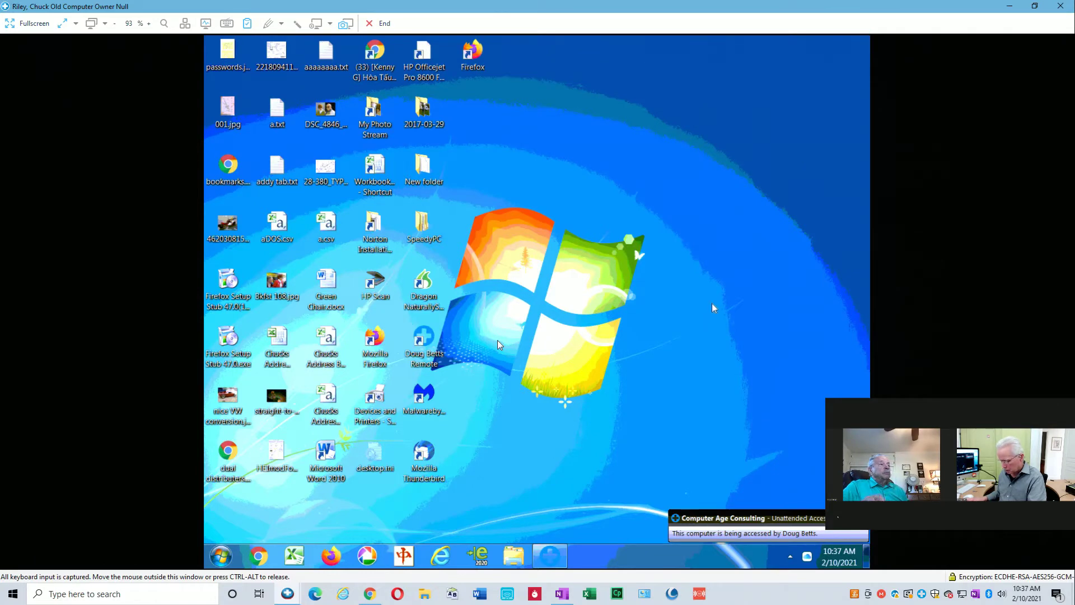
key("super+e")
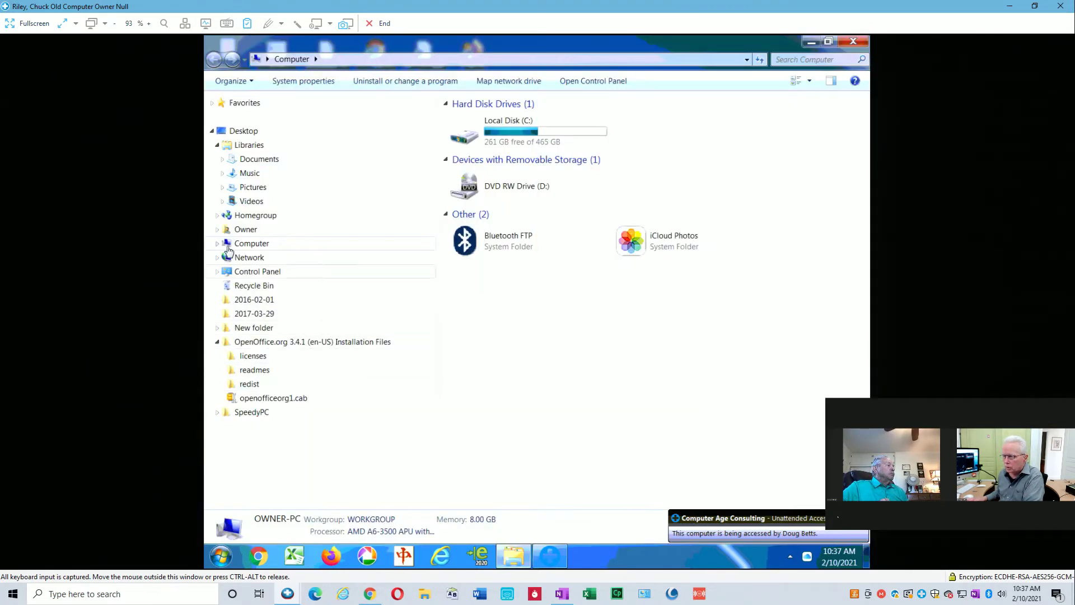
left_click(217, 244)
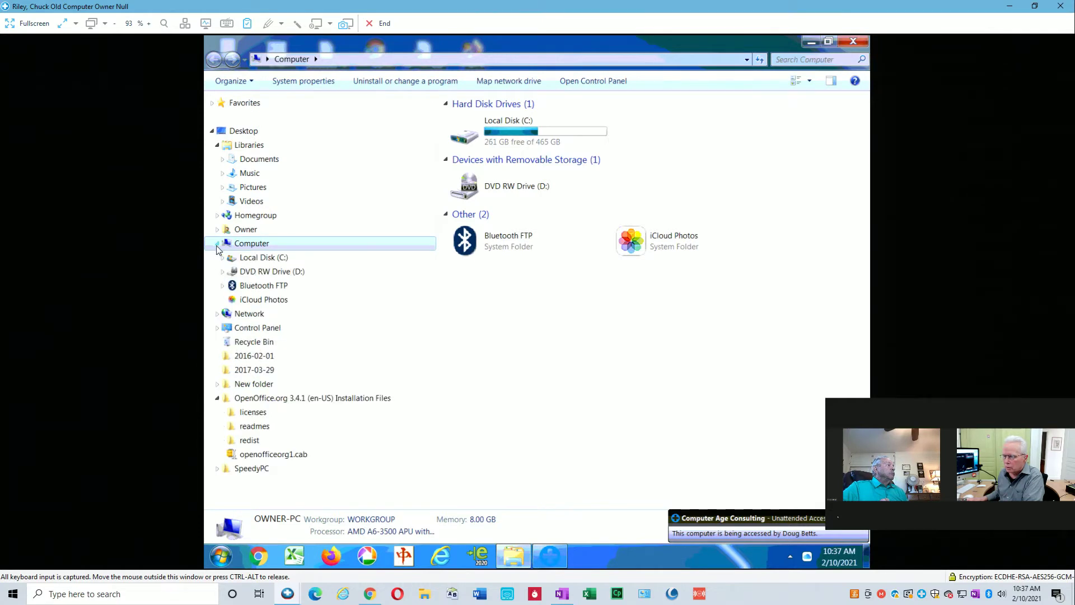
left_click(222, 258)
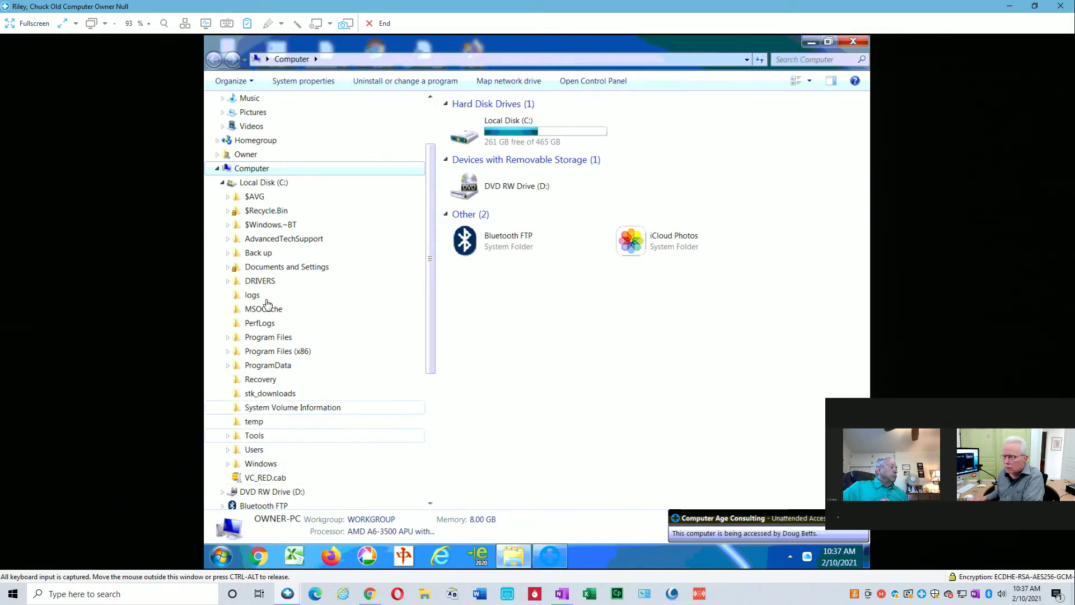
left_click(254, 436)
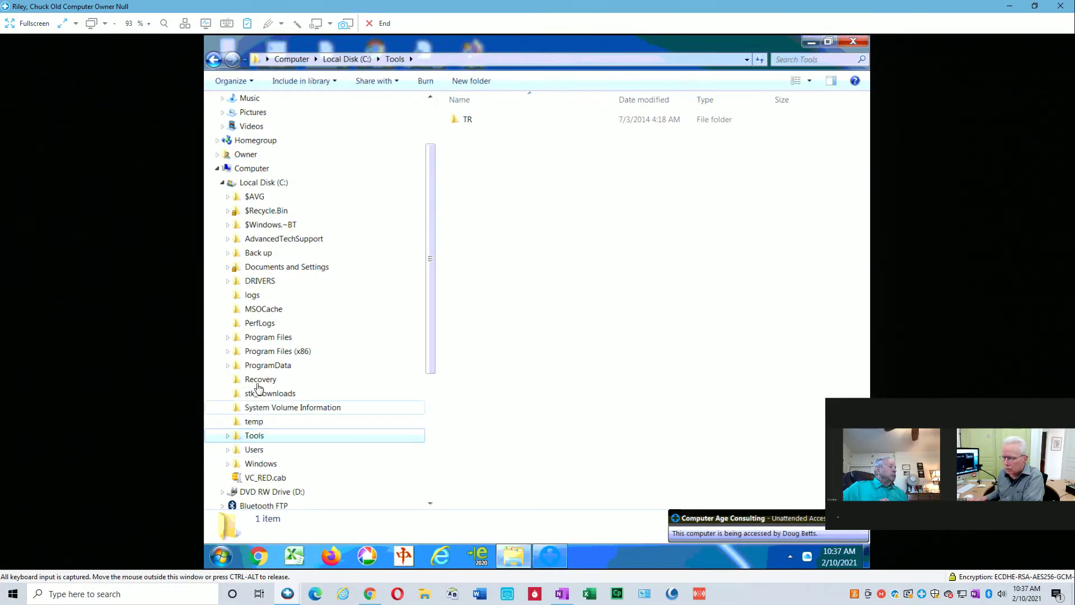
left_click(260, 284)
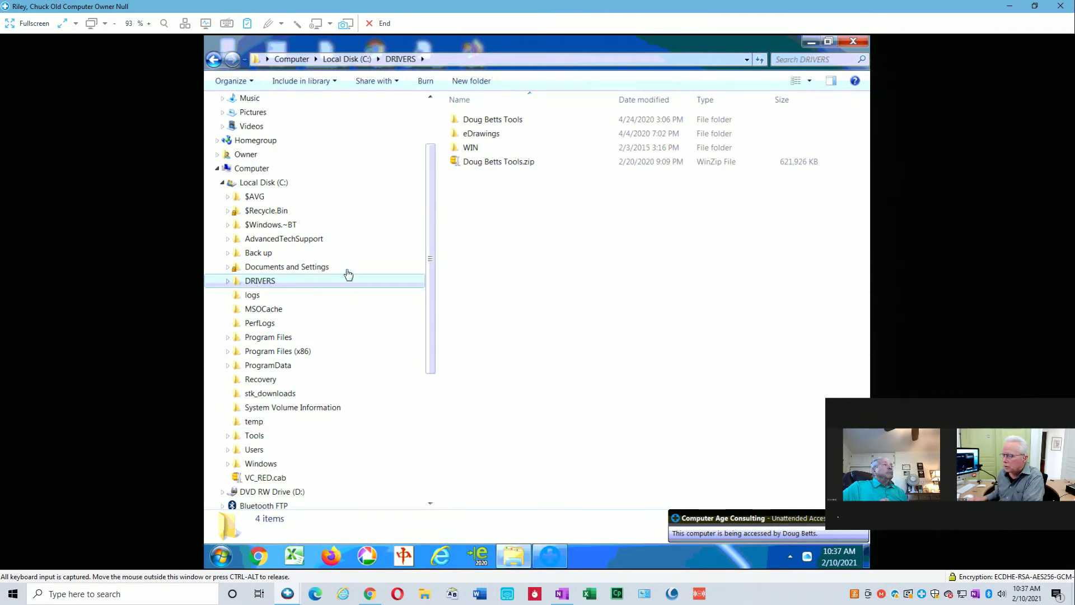
double_click(496, 120)
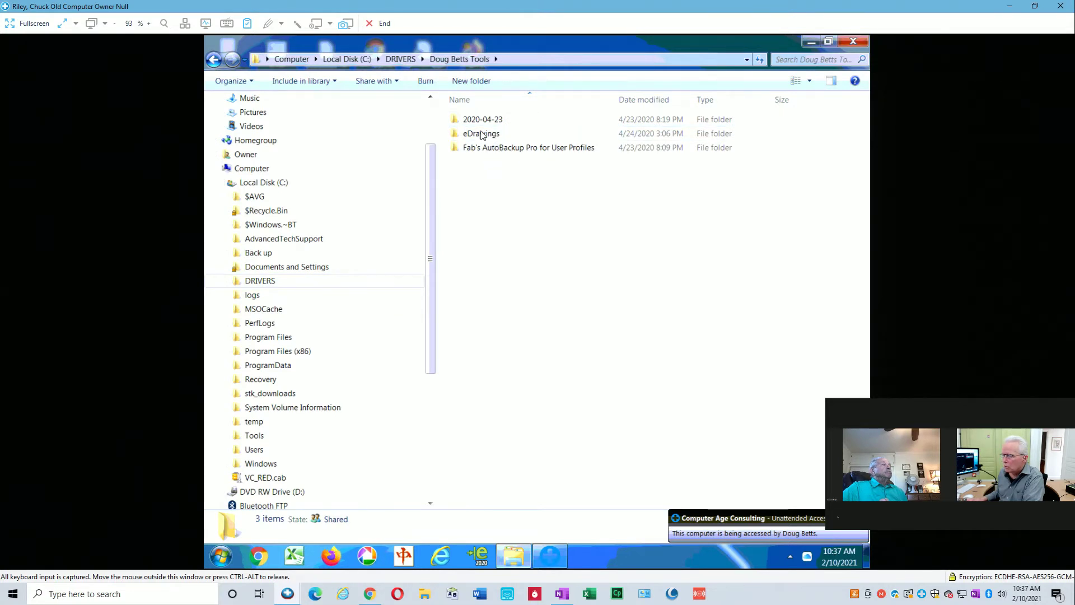
left_click(402, 59)
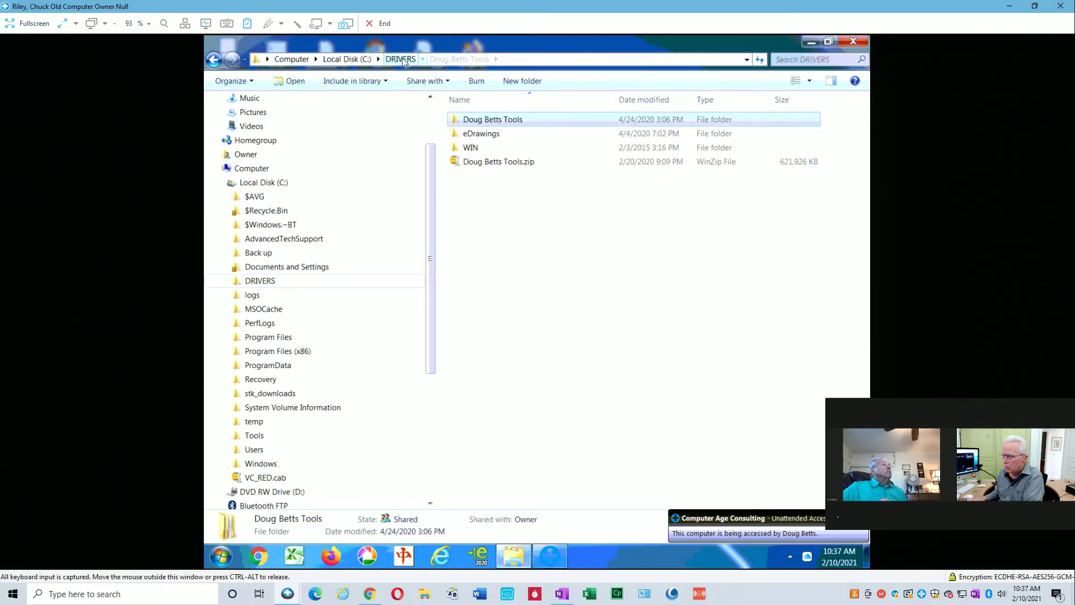
Open the Local Disk (C:) properties on the old PC, then close them.
right_click(267, 184)
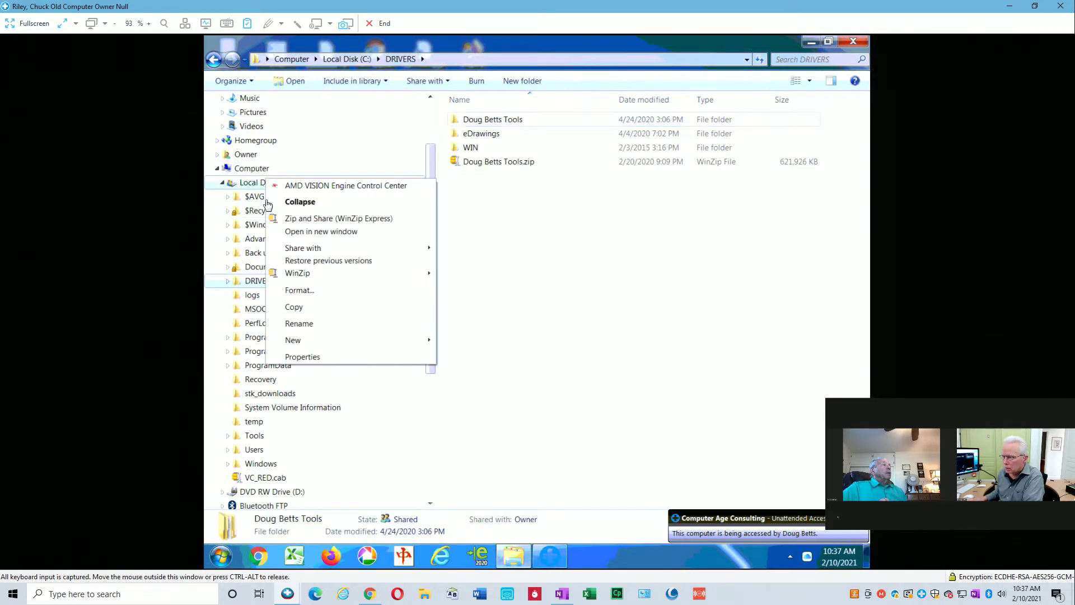
left_click(305, 356)
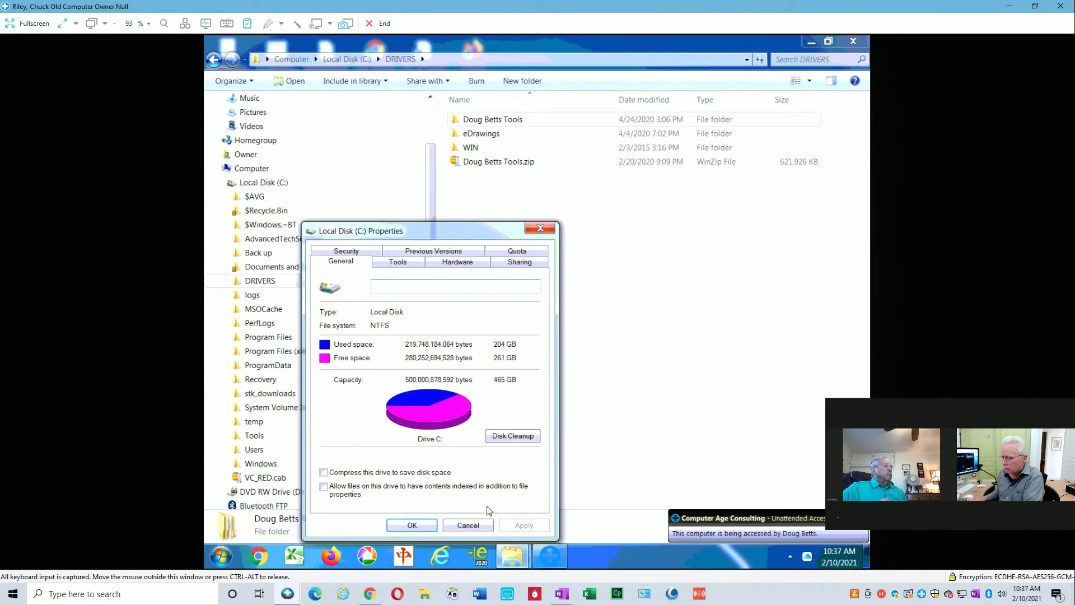
left_click(467, 525)
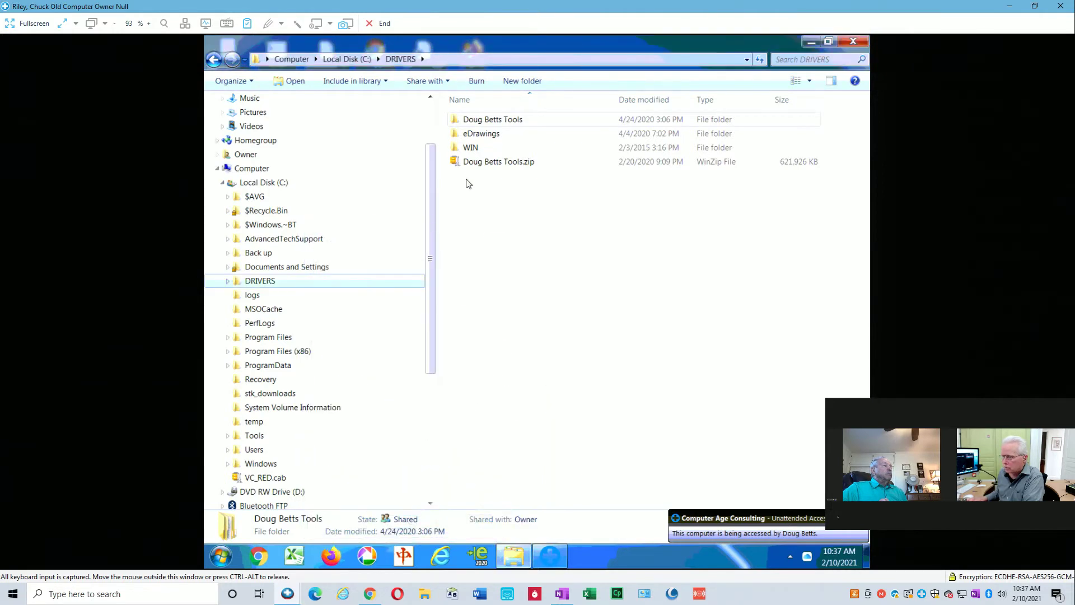
Browse from DRIVERS through the tools folder into Fab's AutoBackup Pro for User Profiles.
double_click(482, 121)
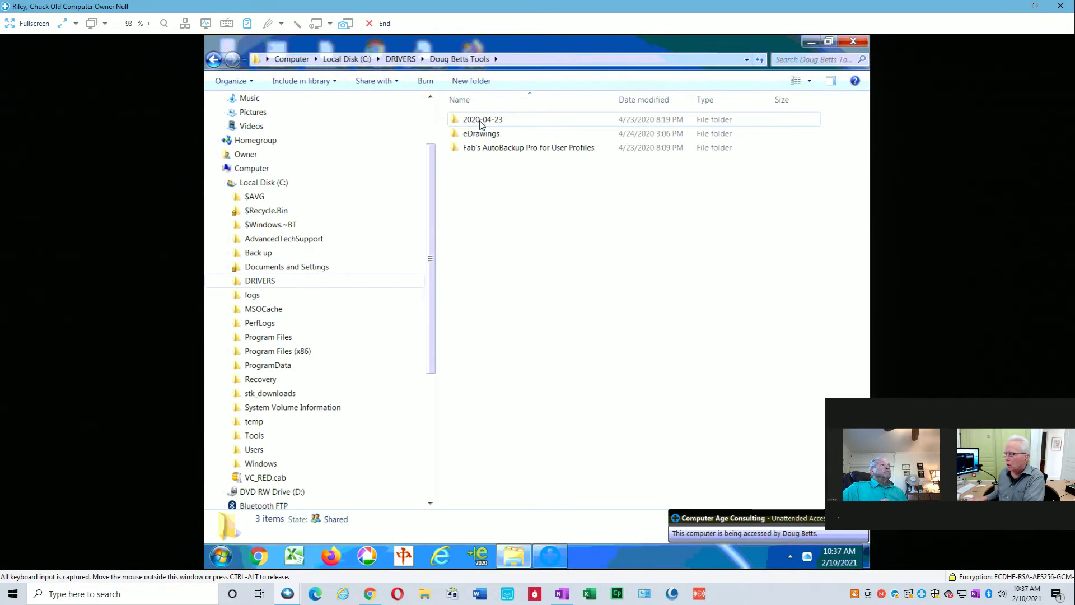
double_click(495, 149)
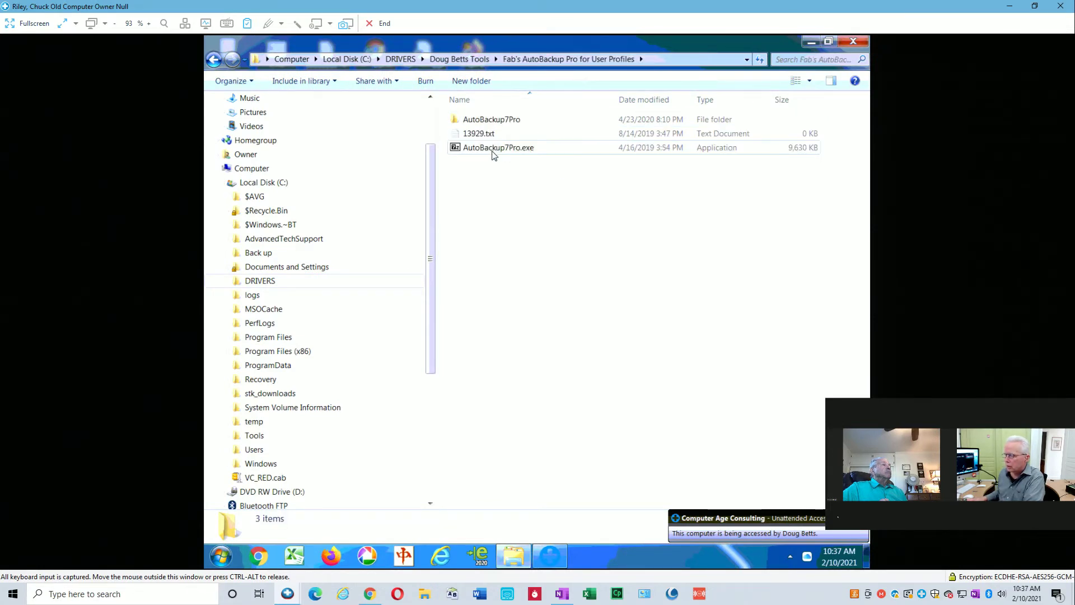
double_click(484, 119)
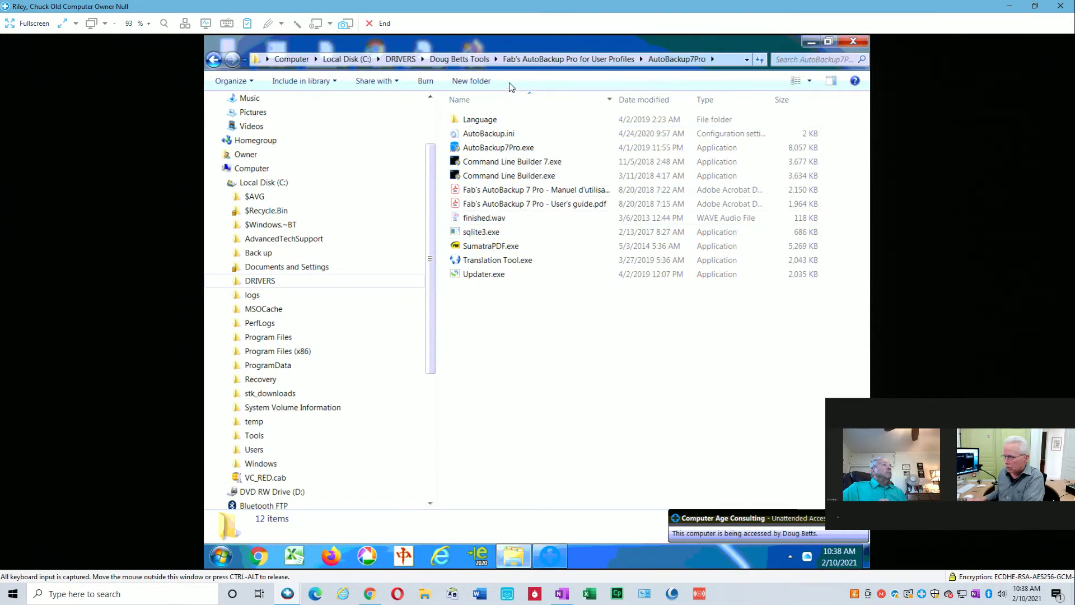
left_click(539, 59)
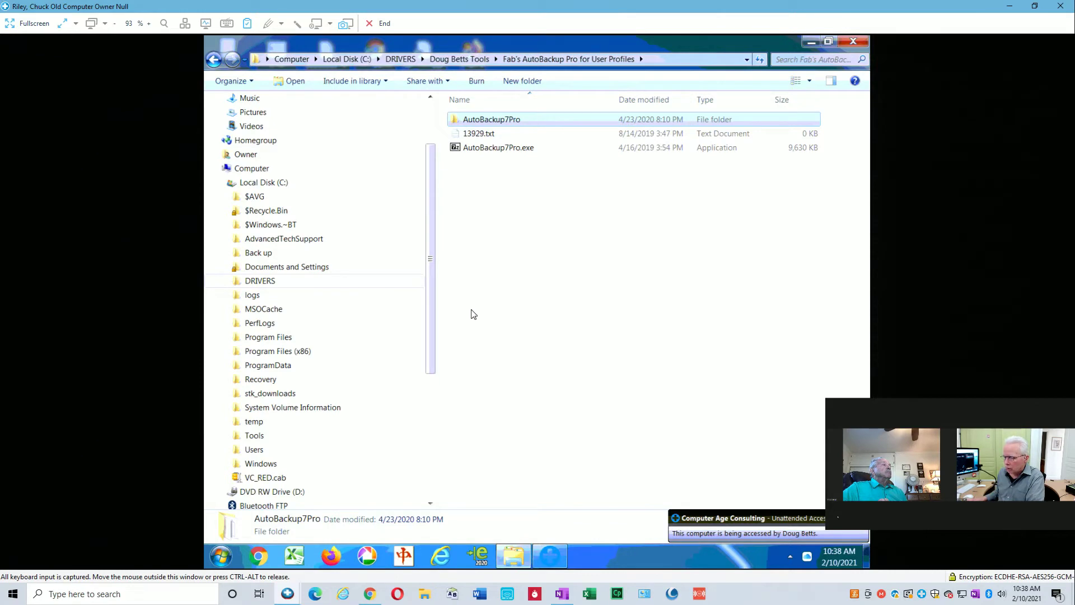
left_click_drag(431, 362, 431, 261)
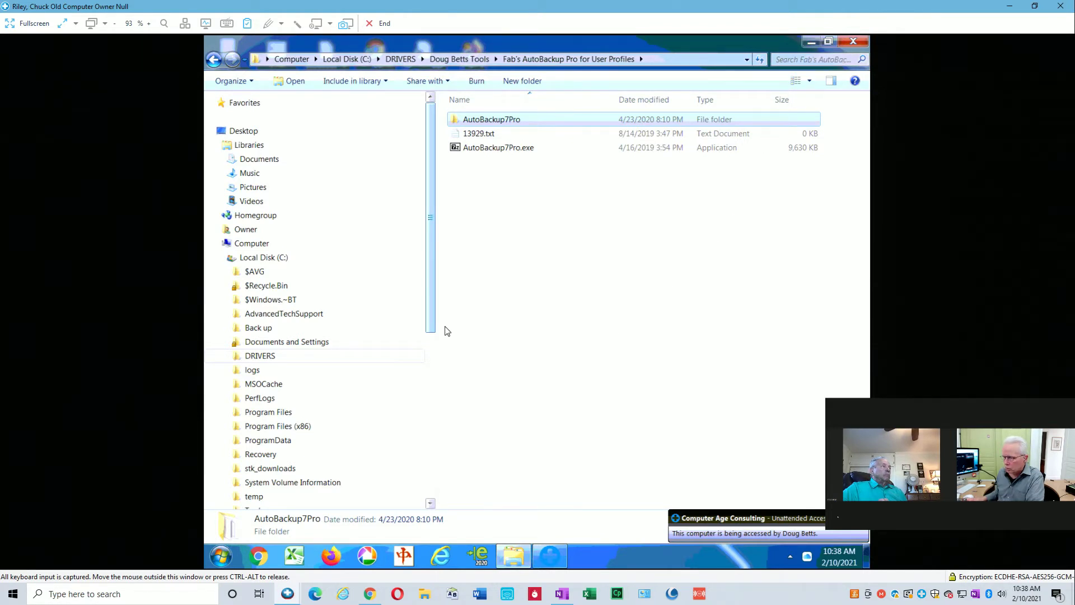
scroll(428, 397, "down", 7)
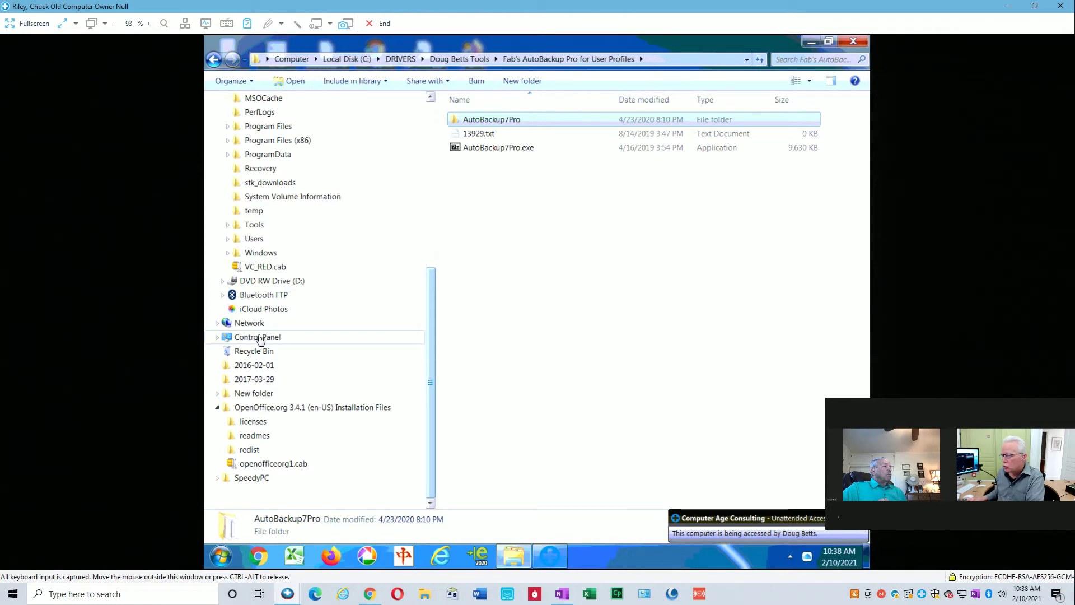
scroll(432, 251, "up", 5)
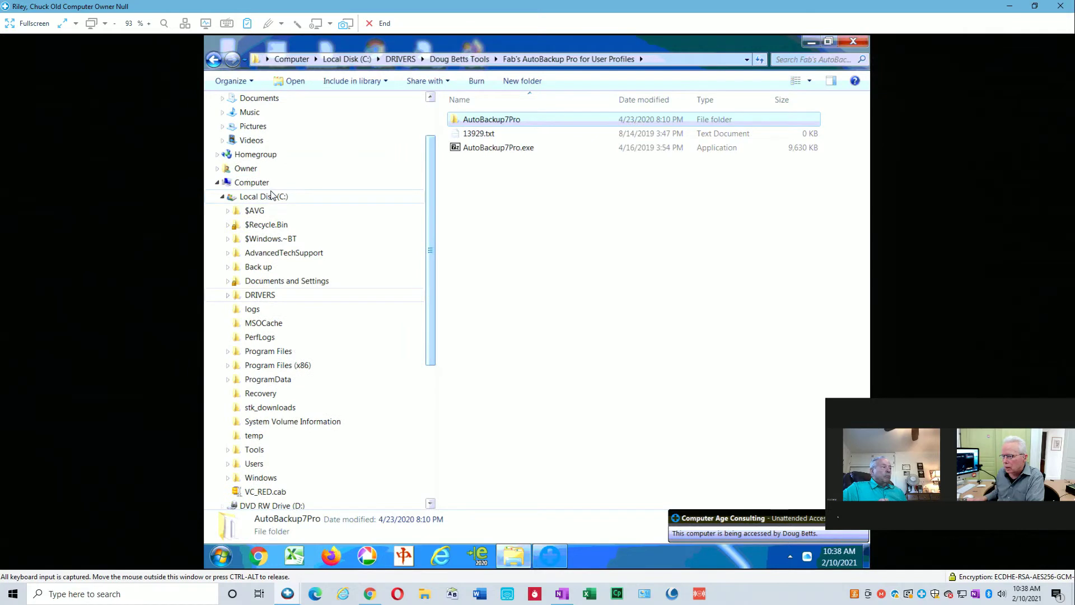
Turn on Advanced Sharing for Local Disk (C:) under the share name C.
right_click(273, 197)
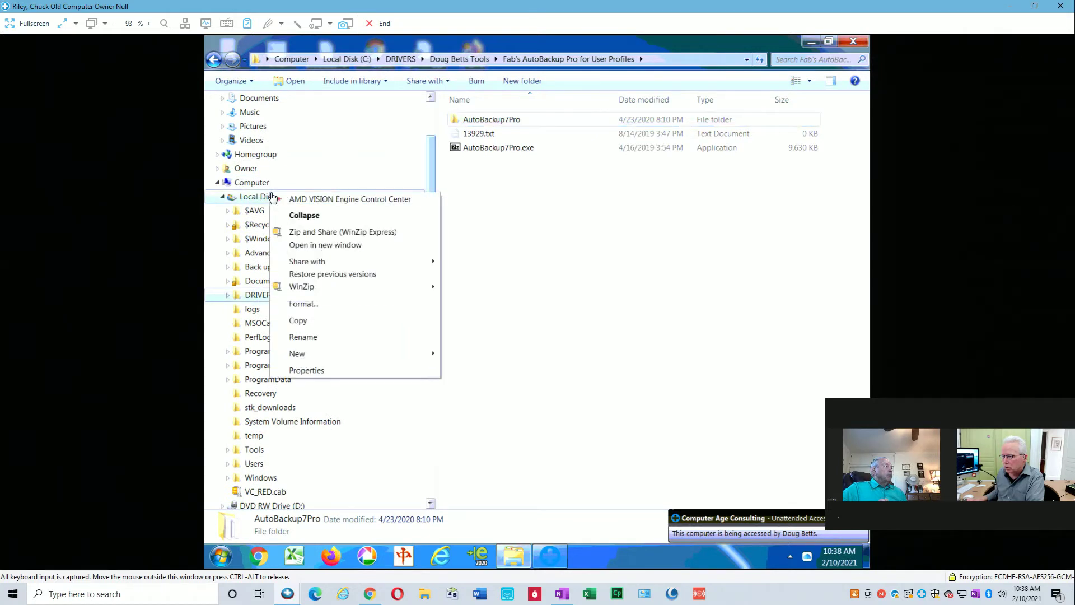
left_click(309, 372)
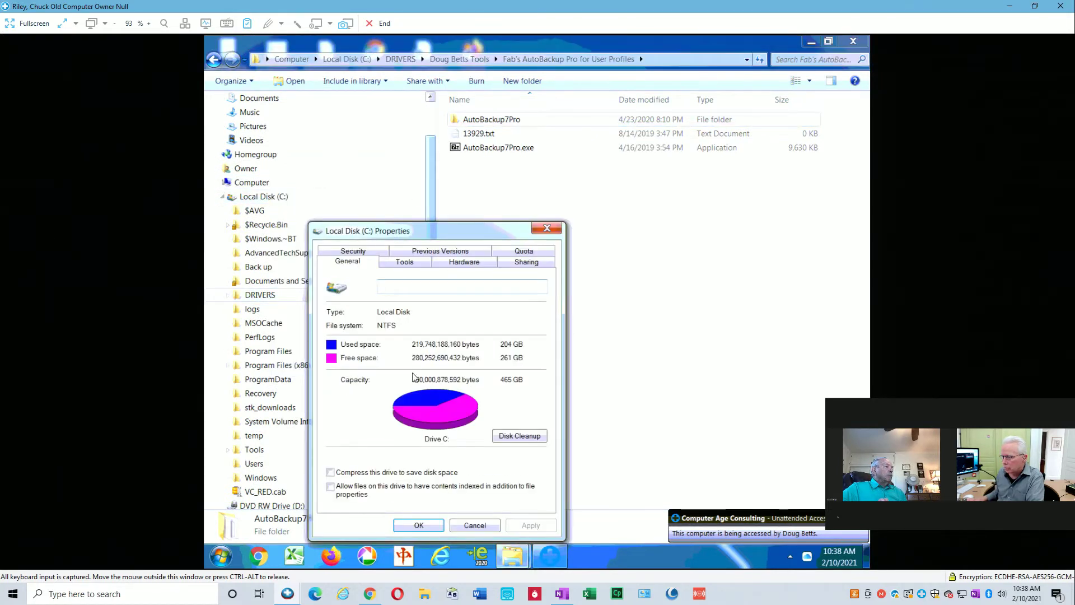
left_click(517, 263)
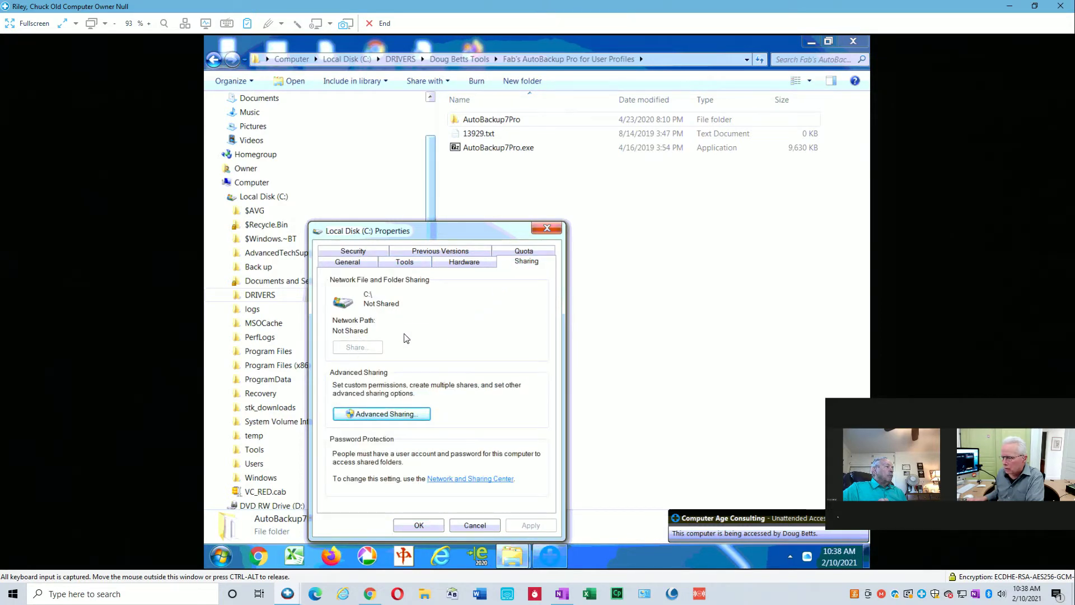
left_click(399, 414)
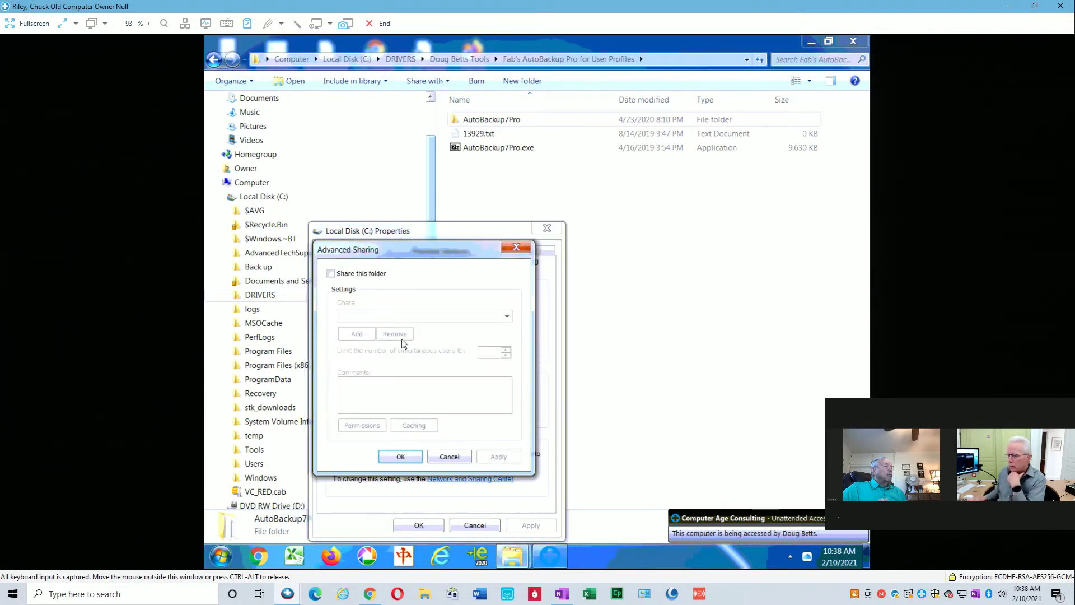
left_click(332, 276)
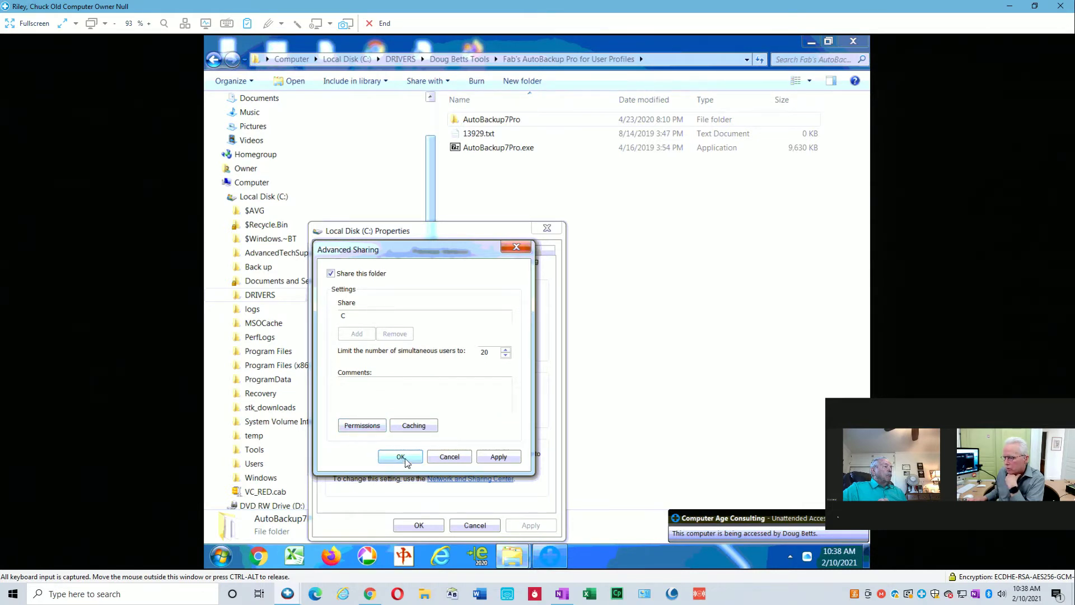
left_click(401, 457)
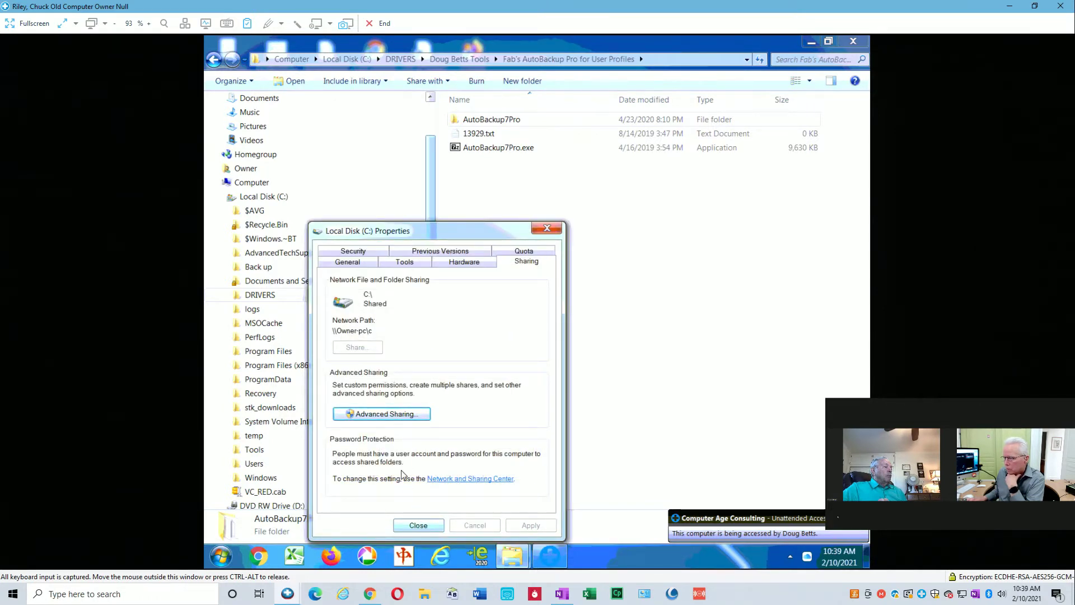
Grant Everyone Full Control in the C share permissions and close the properties.
left_click(381, 415)
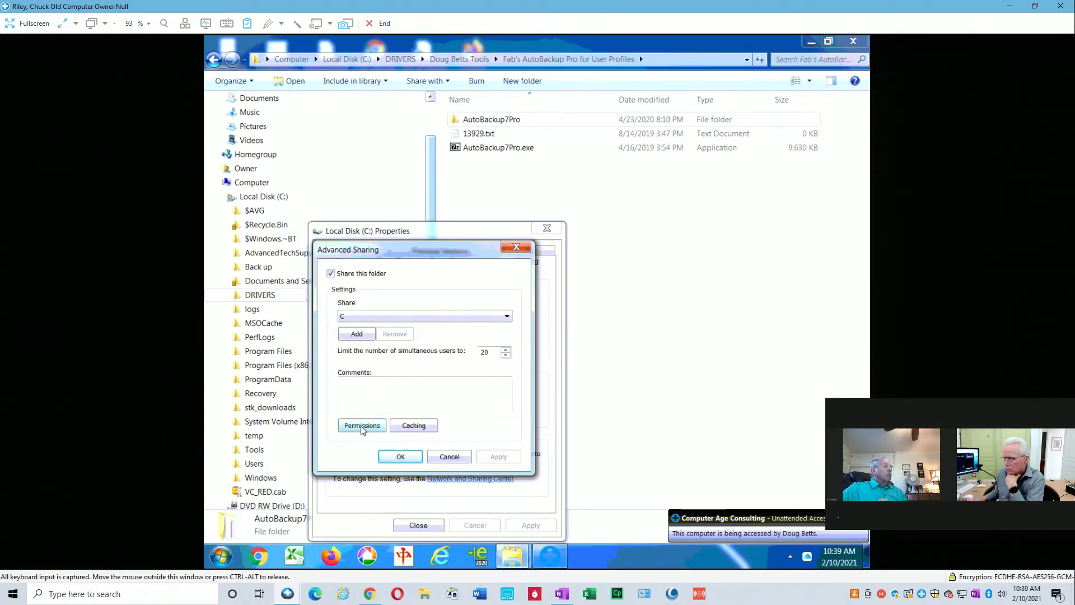
left_click(362, 426)
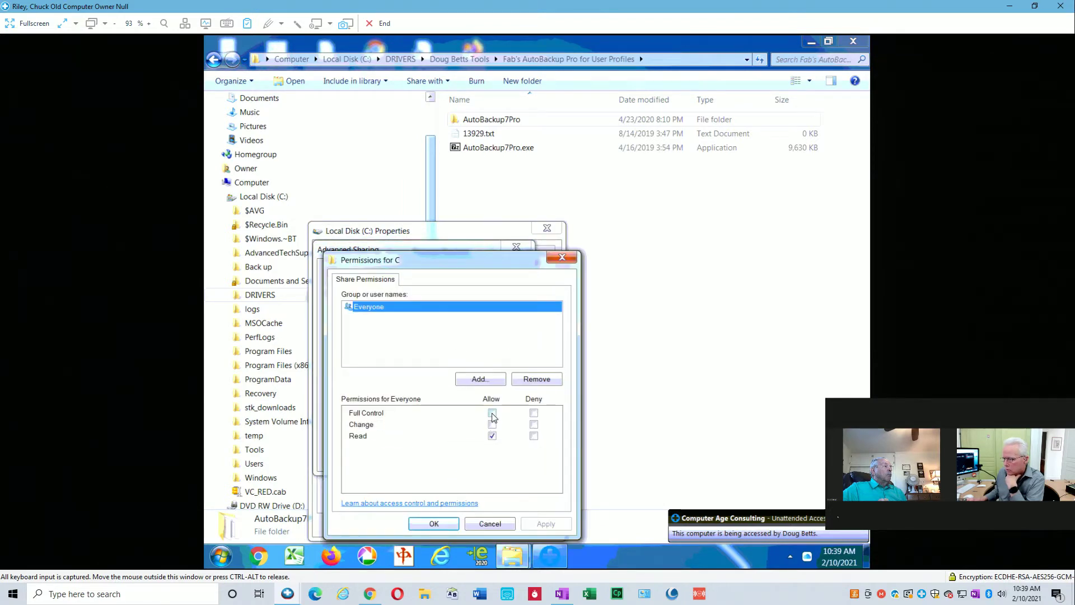
left_click(492, 413)
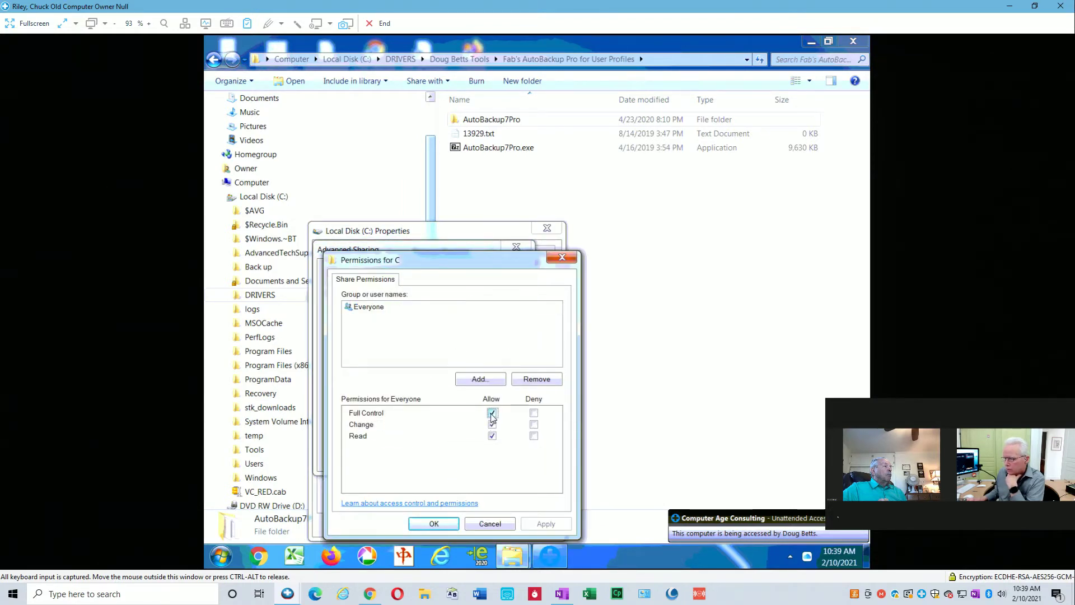
left_click(440, 524)
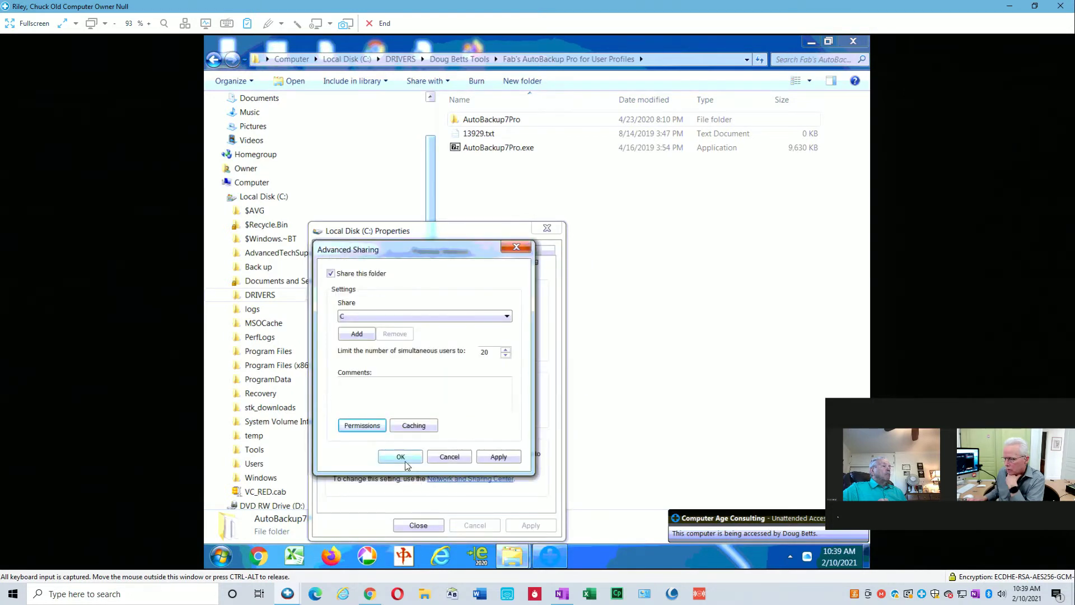
left_click(404, 461)
left_click(415, 524)
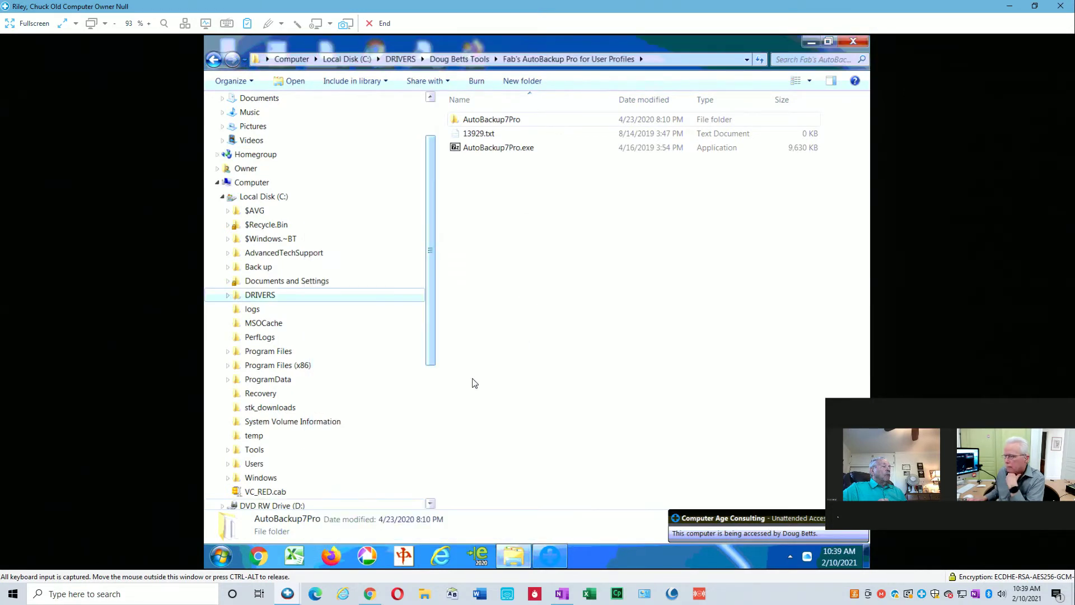
Close Explorer on the old PC, switch to the New Computer session, and move chat to the top.
left_click(853, 41)
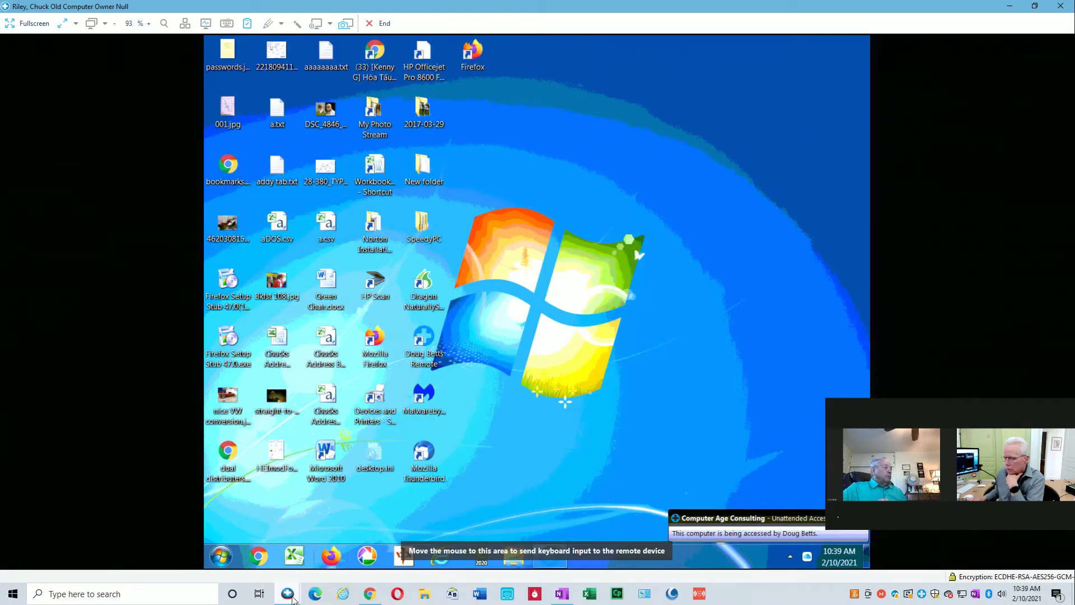
mouse_move(291, 599)
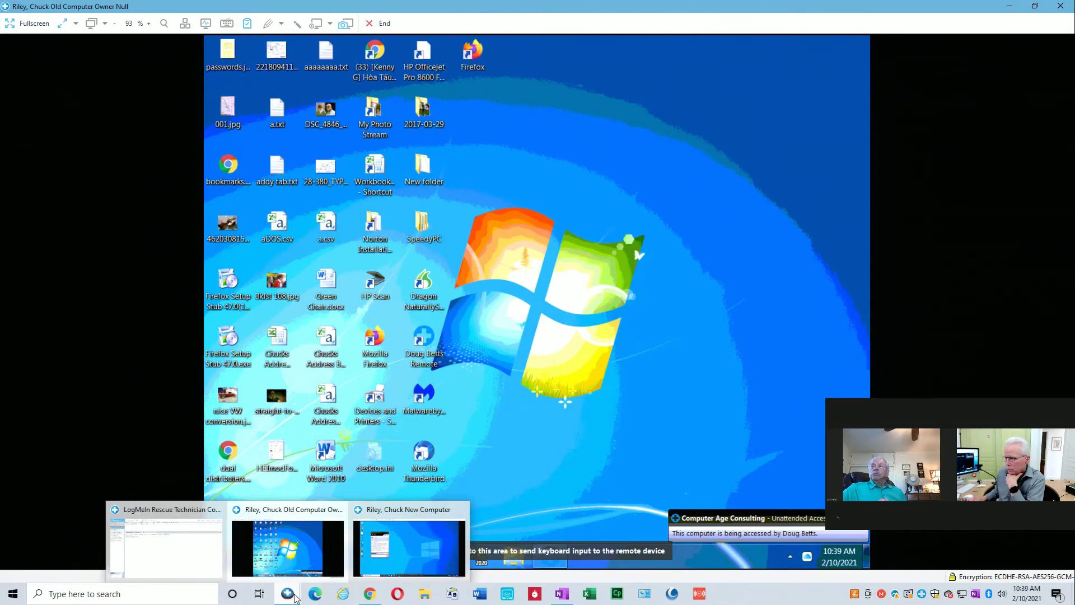
left_click(402, 536)
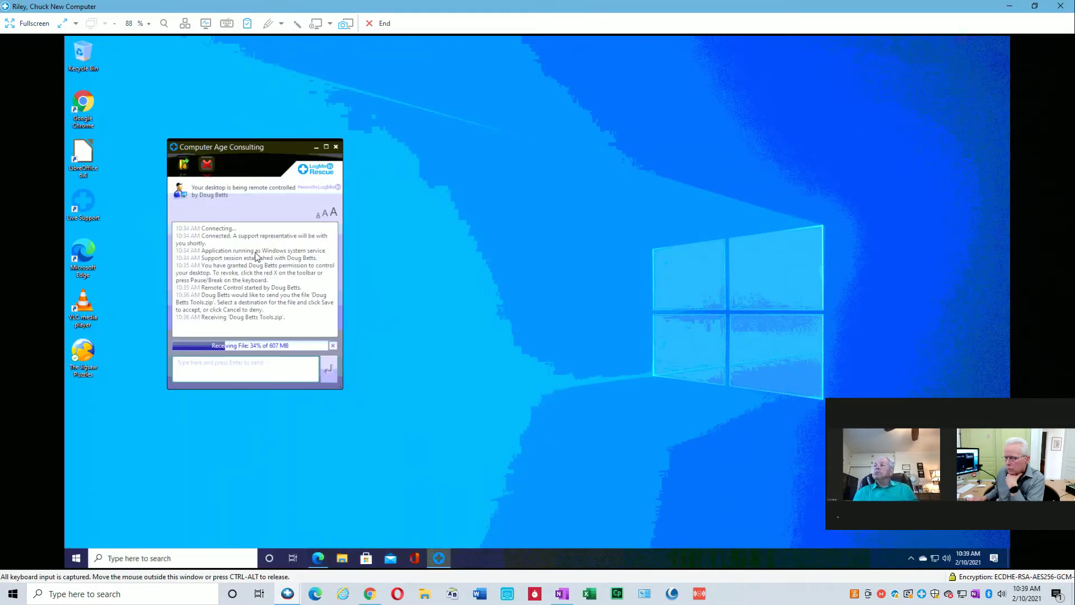
left_click_drag(313, 137, 595, 61)
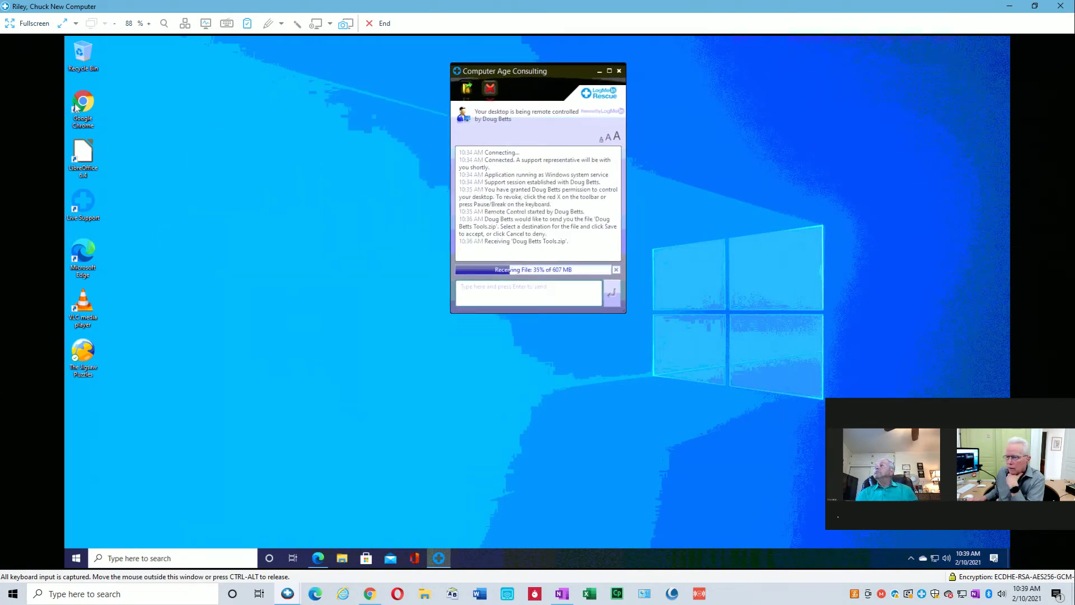
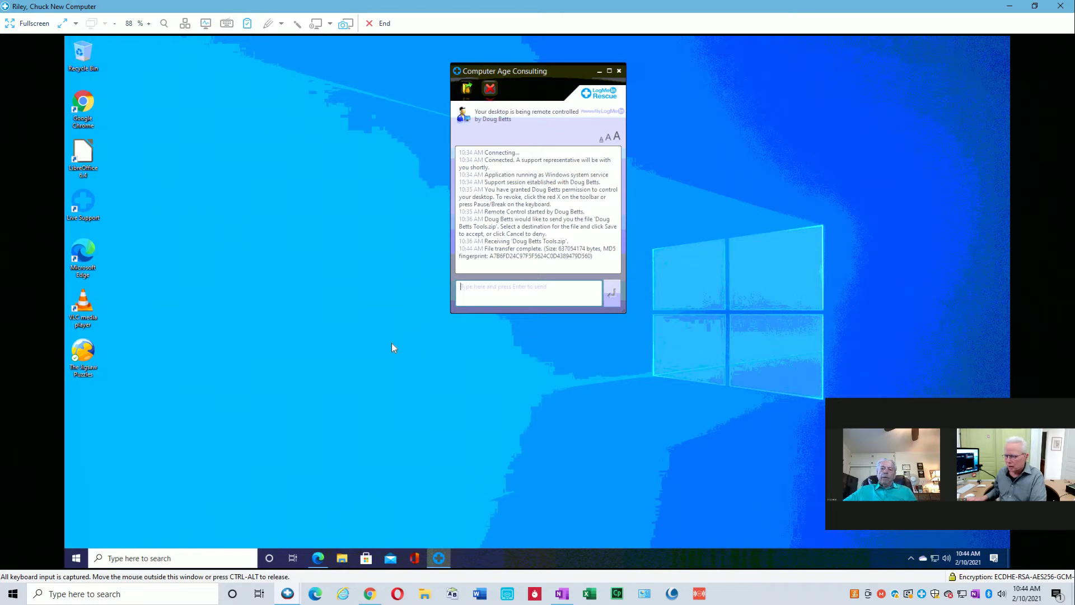
Open the C:\SWSetup folder in File Explorer on the new computer.
left_click(343, 562)
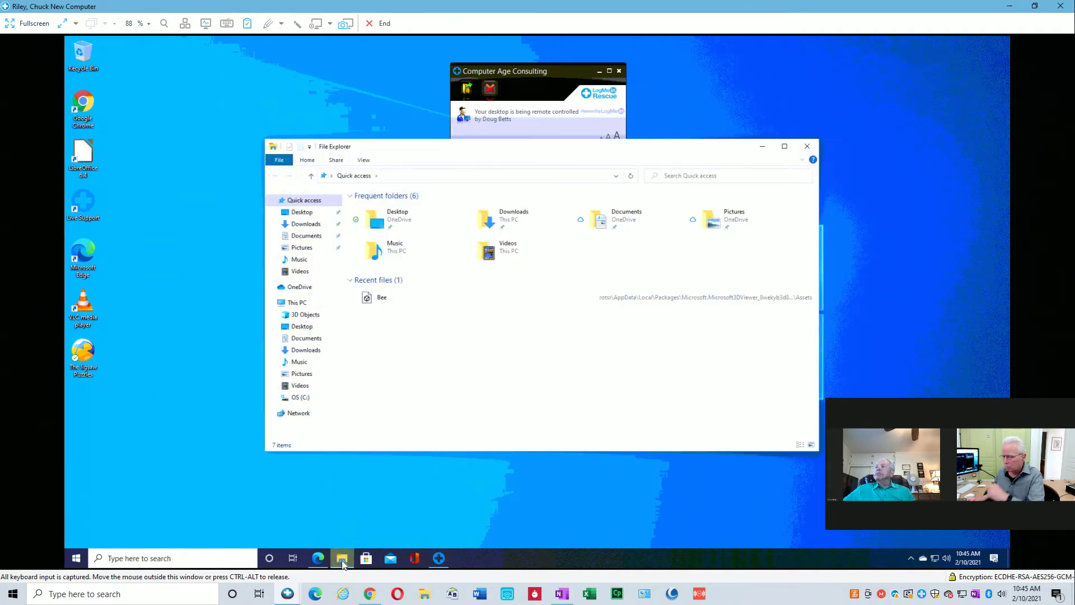
left_click(275, 397)
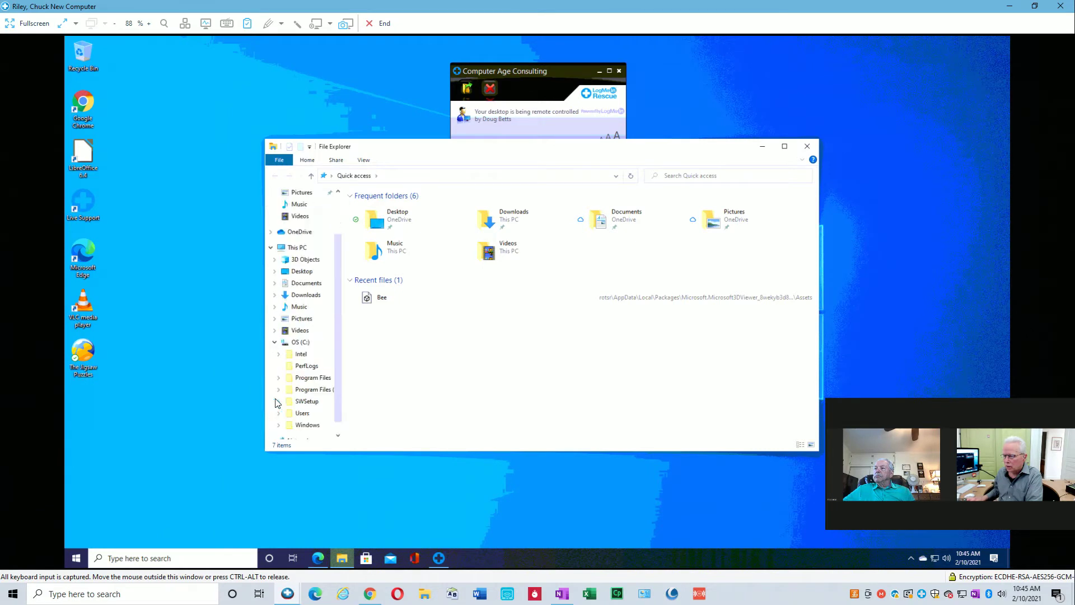
left_click(280, 401)
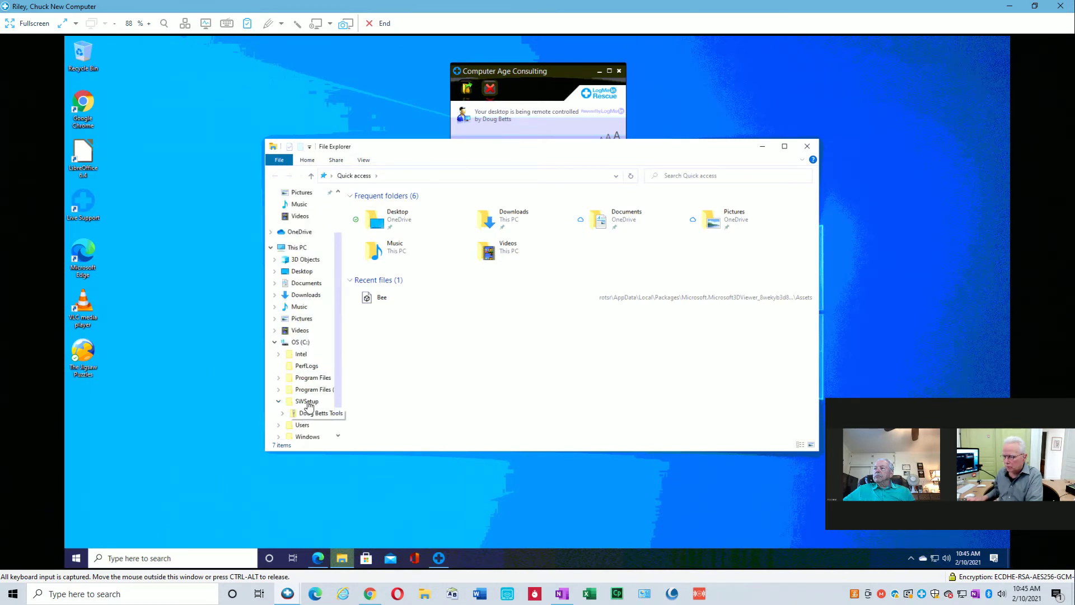
left_click(308, 402)
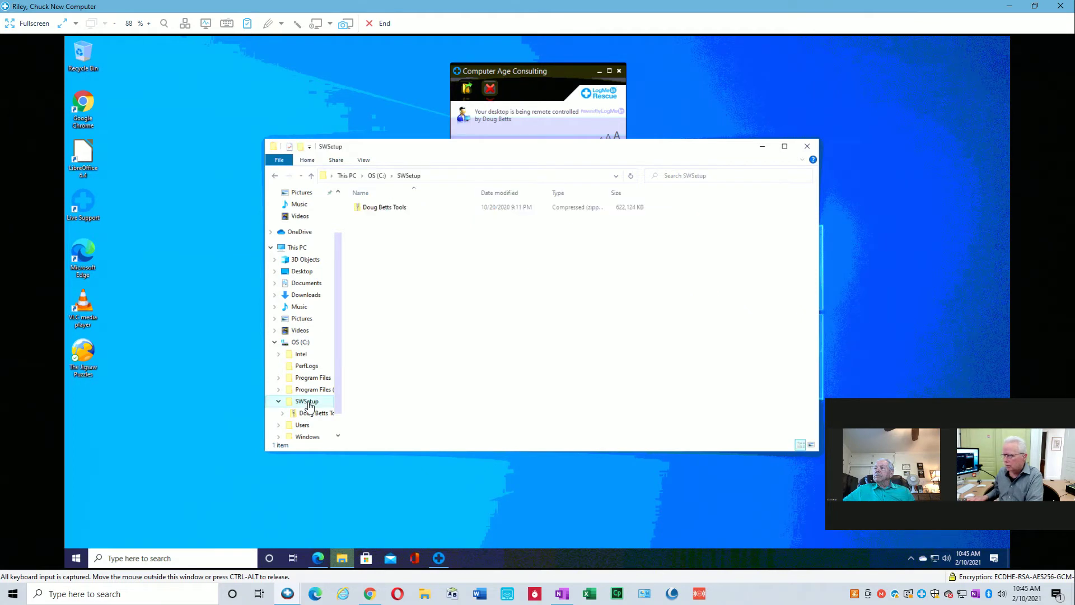
Extract all of the tools zip archive into its suggested folder.
right_click(392, 208)
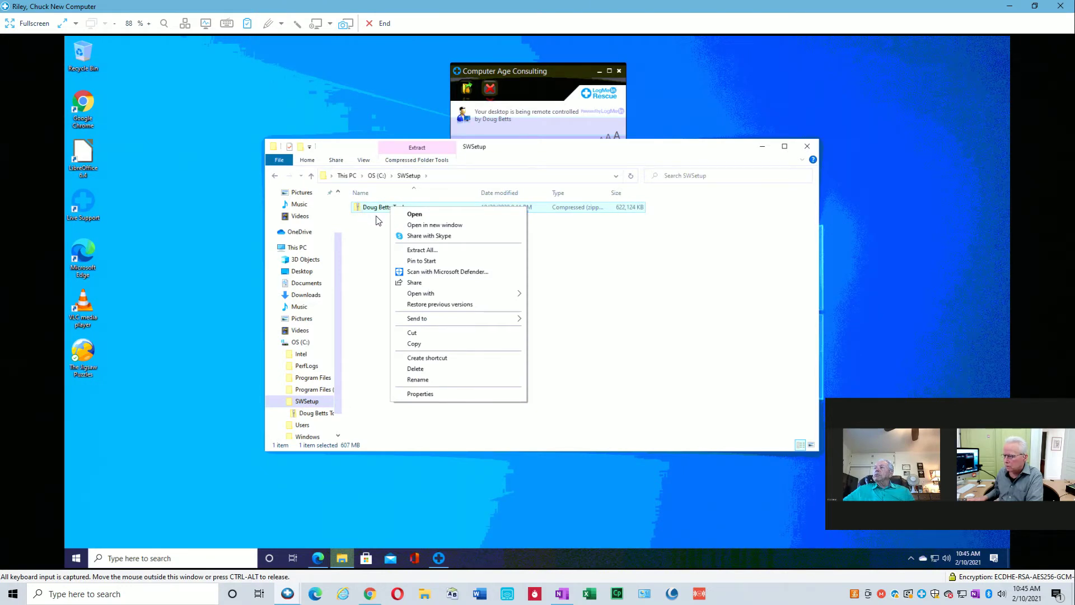
left_click(420, 250)
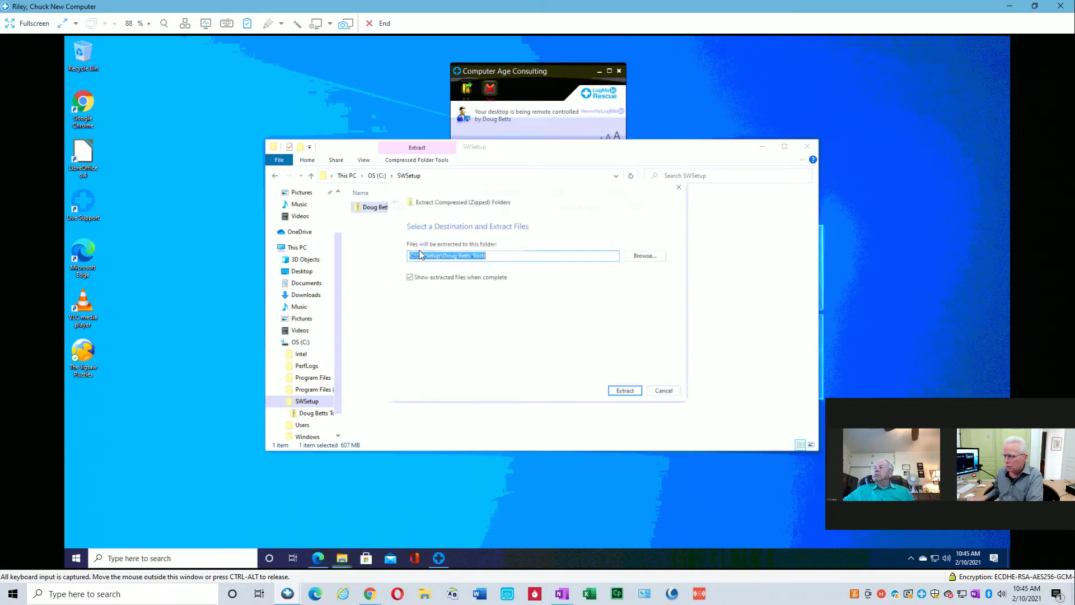
left_click(628, 394)
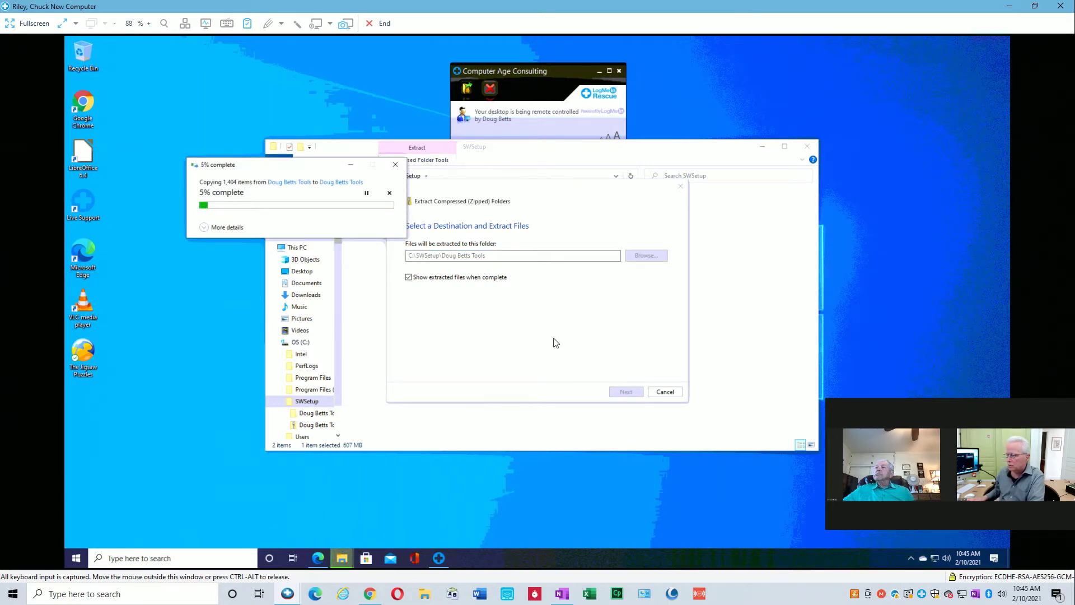
left_click_drag(318, 169, 319, 192)
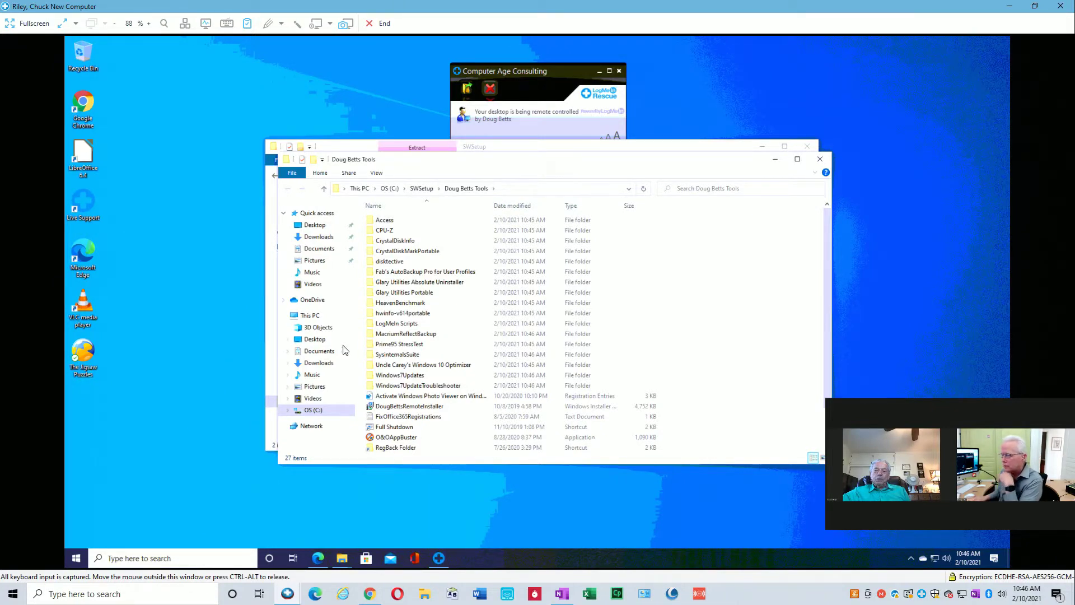
Run the AutoBackup7Pro self-extractor in Fab's AutoBackup Pro for User Profiles and open the extracted folder.
left_click(415, 273)
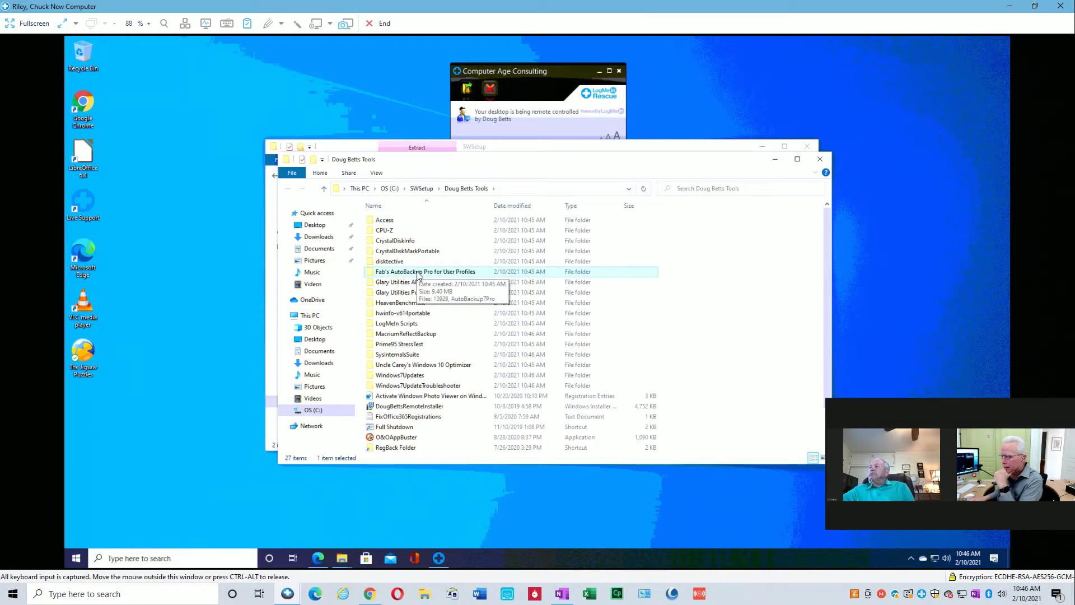
double_click(418, 273)
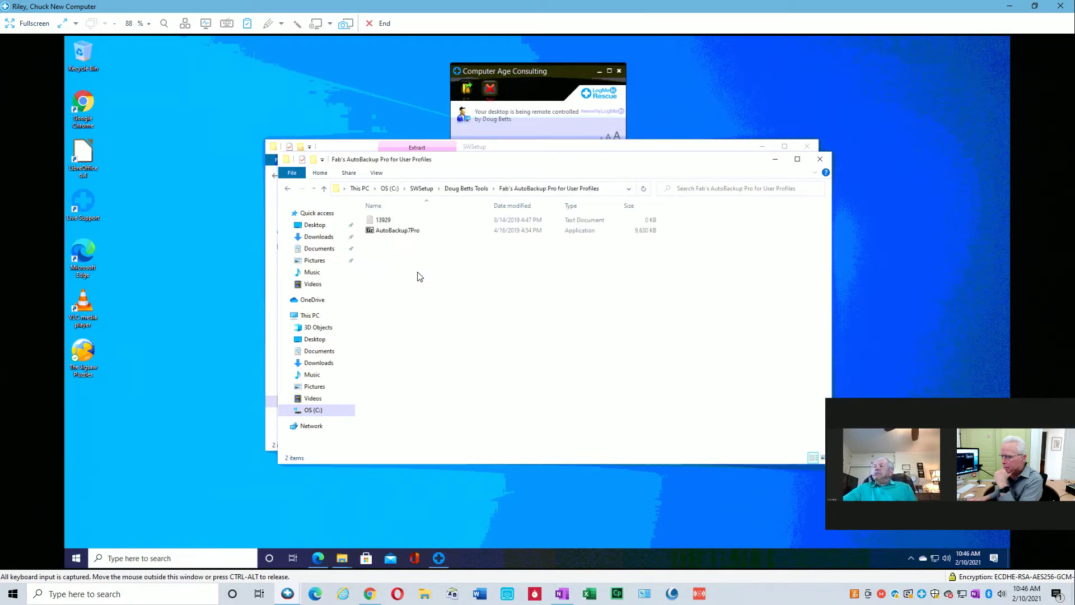
left_click(394, 231)
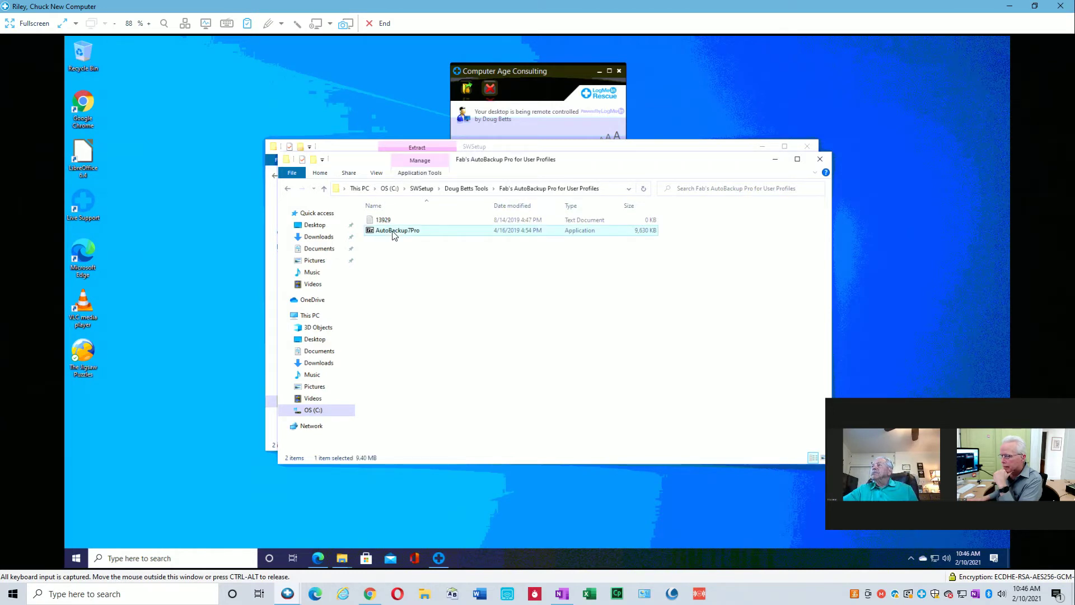
double_click(394, 232)
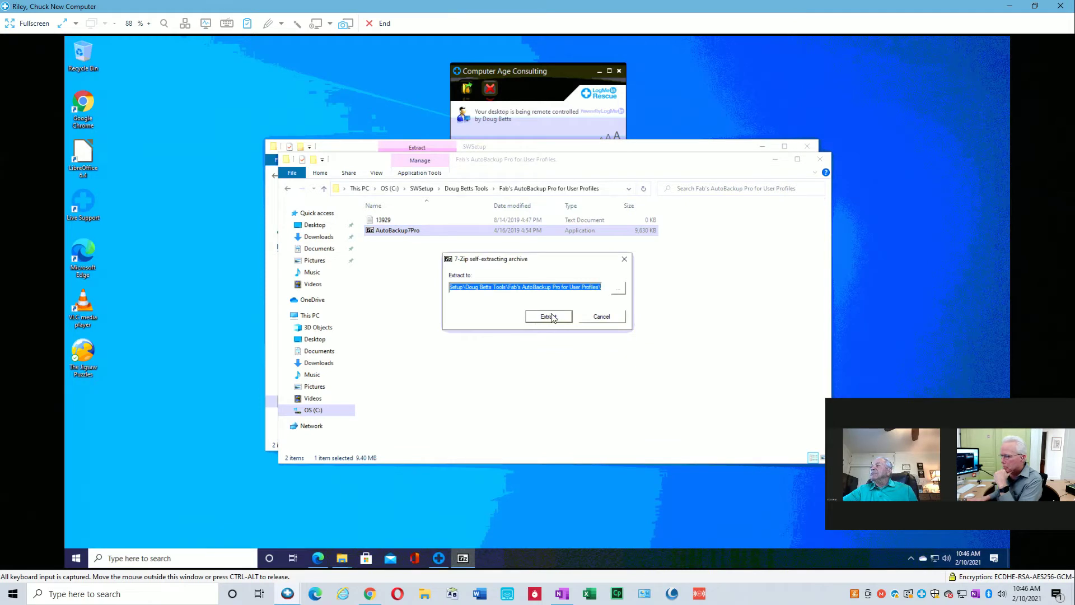
left_click(550, 318)
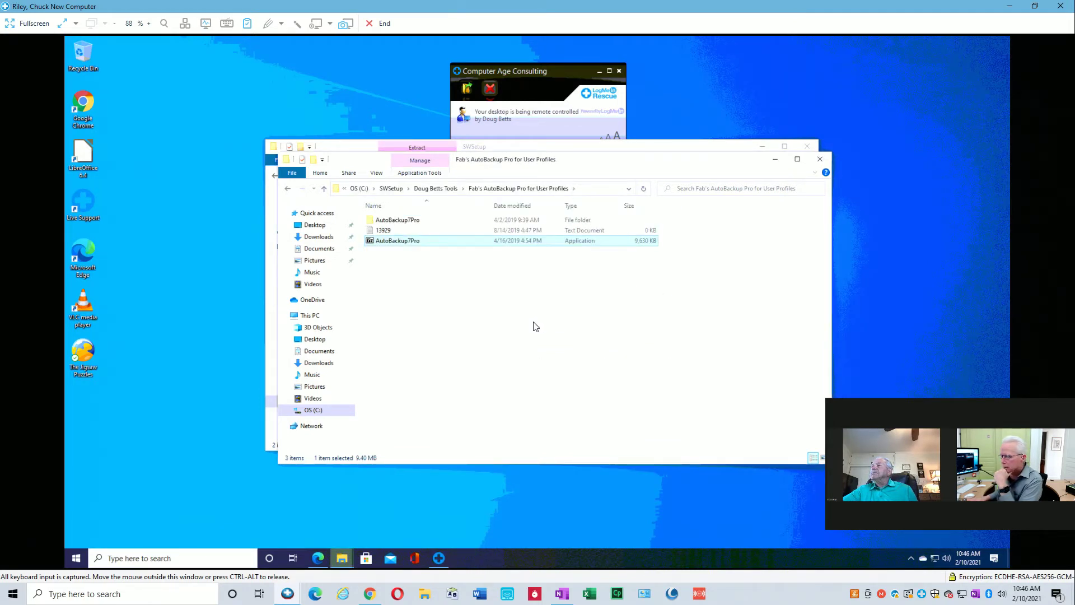
double_click(410, 224)
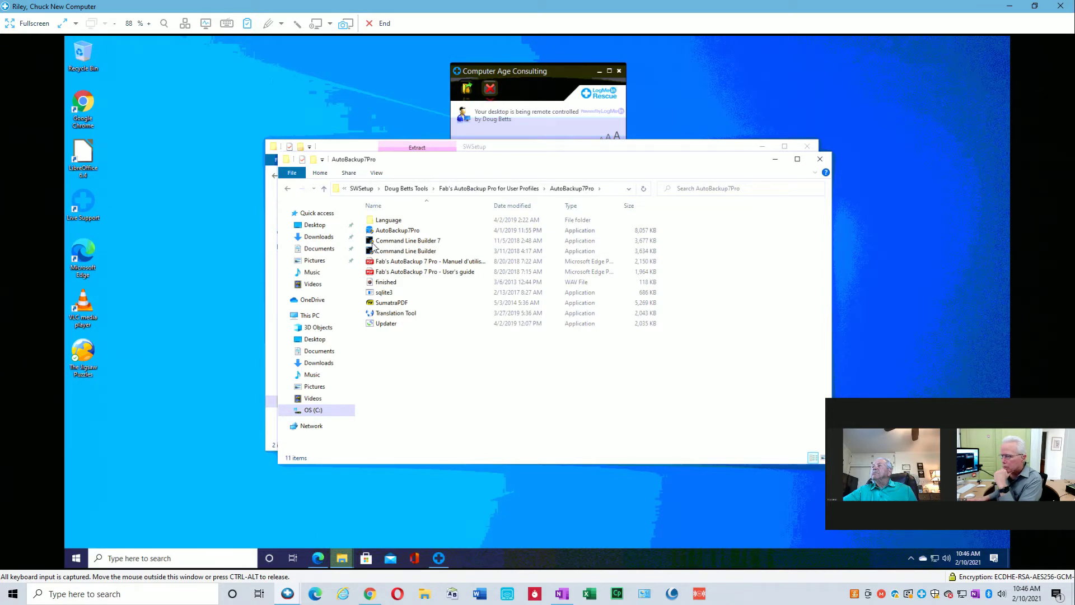
left_click(238, 442)
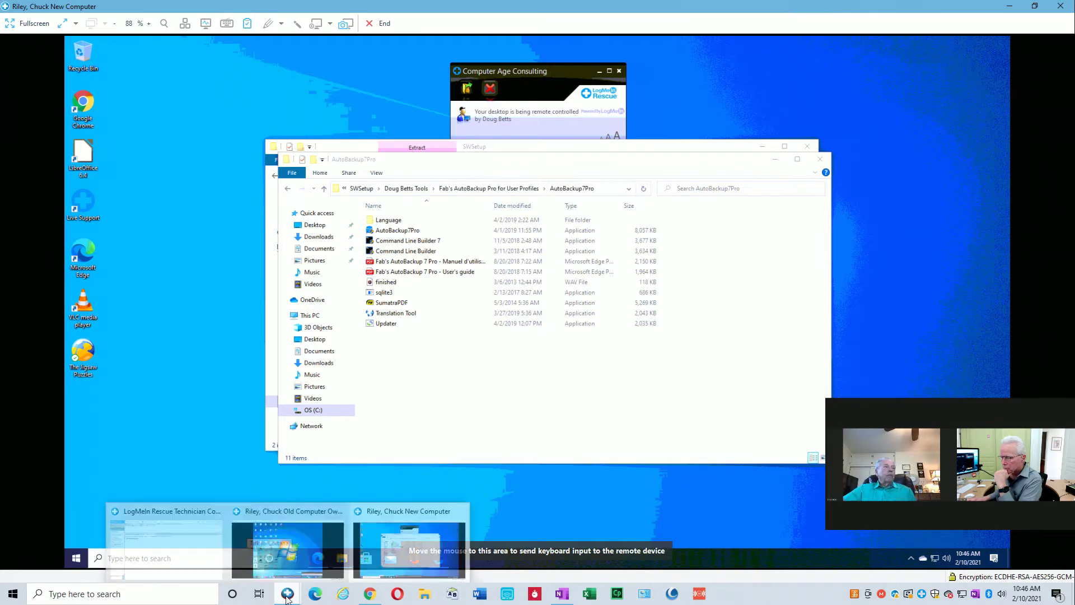
Close the AutoBackup7Pro folder window on the new computer.
left_click(390, 516)
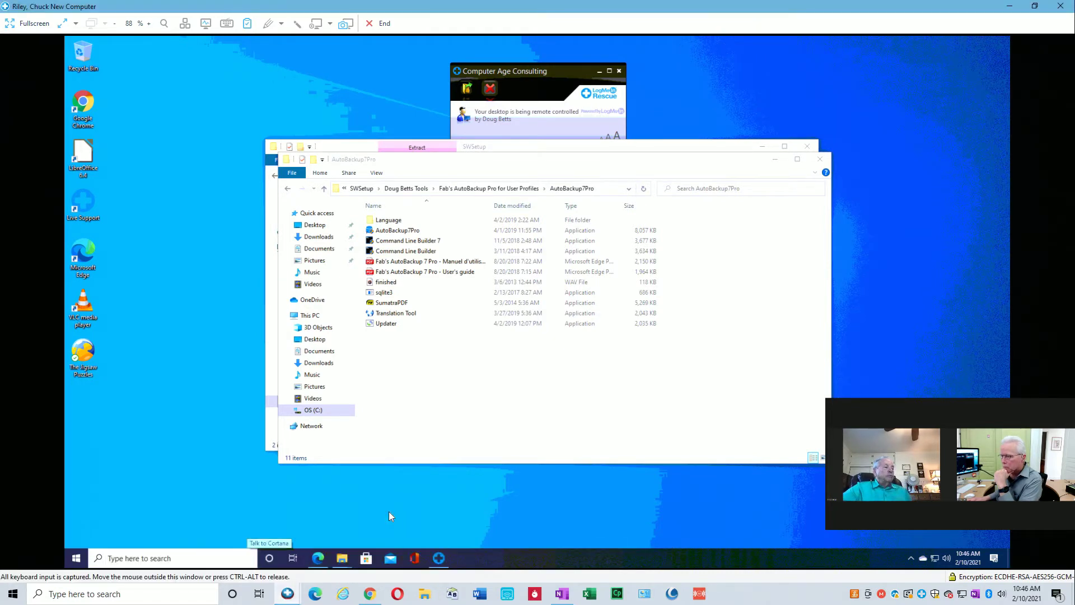
right_click(308, 317)
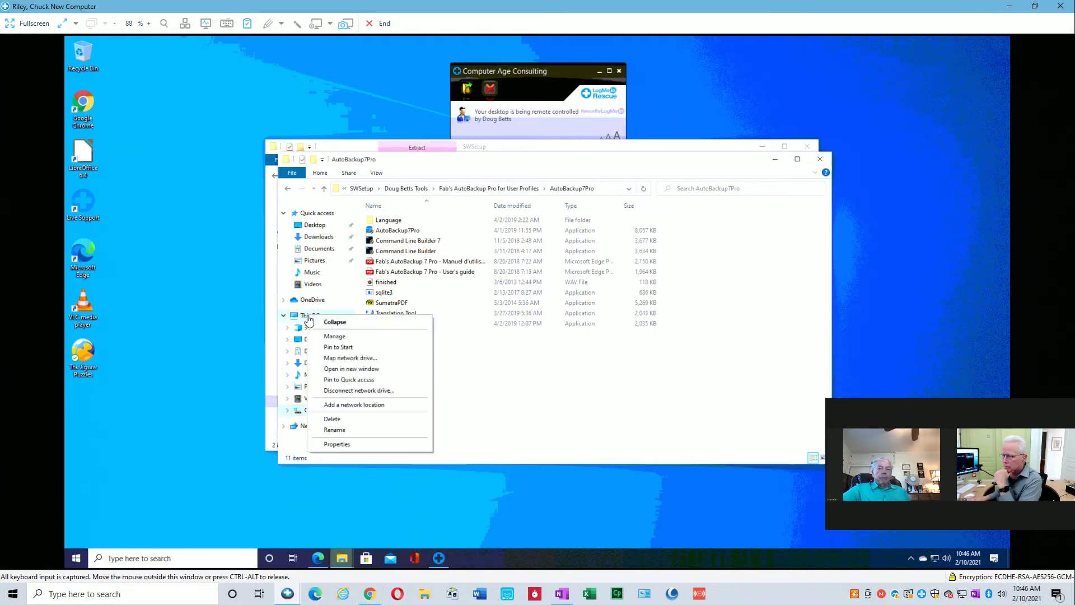
left_click(819, 160)
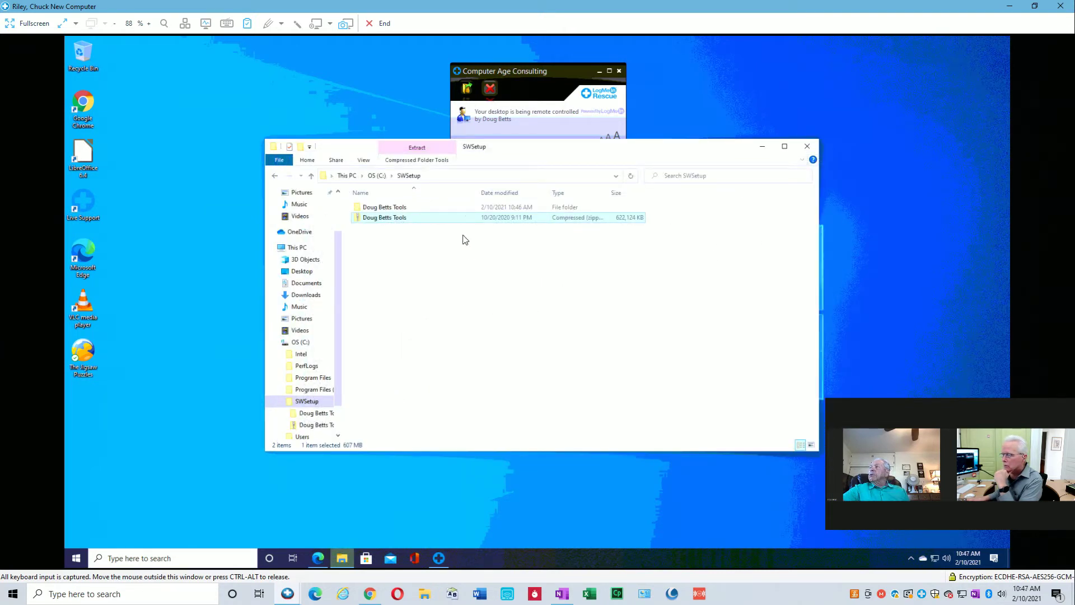
Read the old computer's name, Owner-PC, from its system properties, then return to the new computer.
left_click(286, 595)
left_click(278, 562)
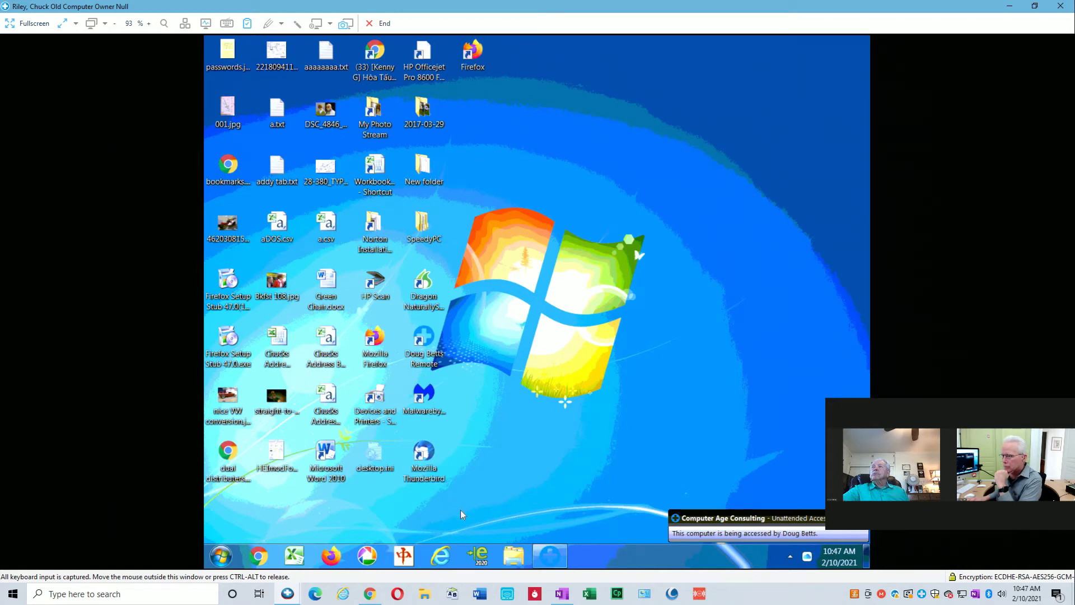
left_click(515, 562)
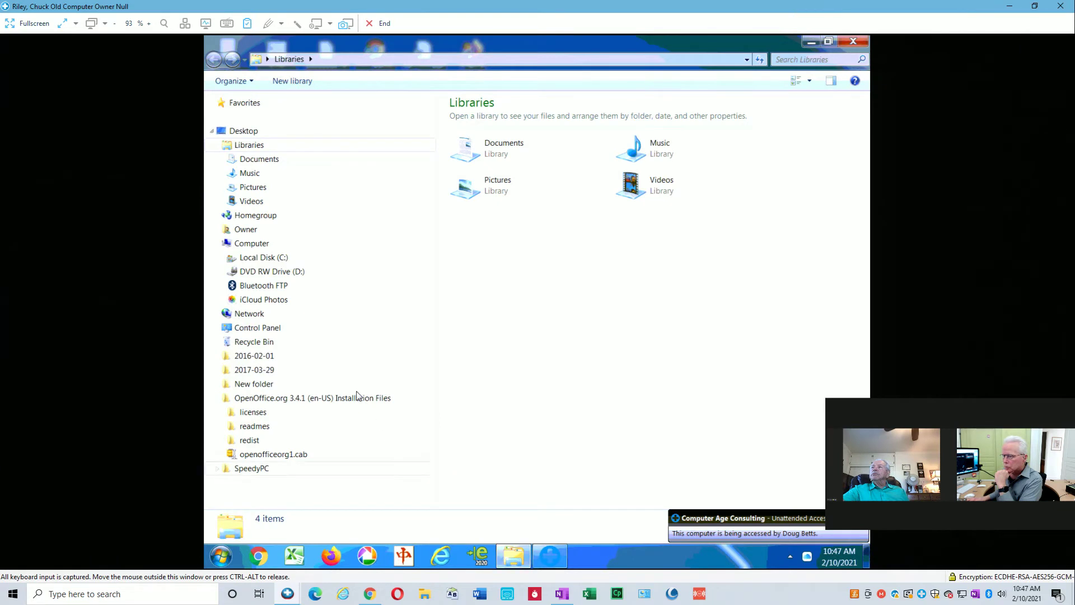
right_click(249, 248)
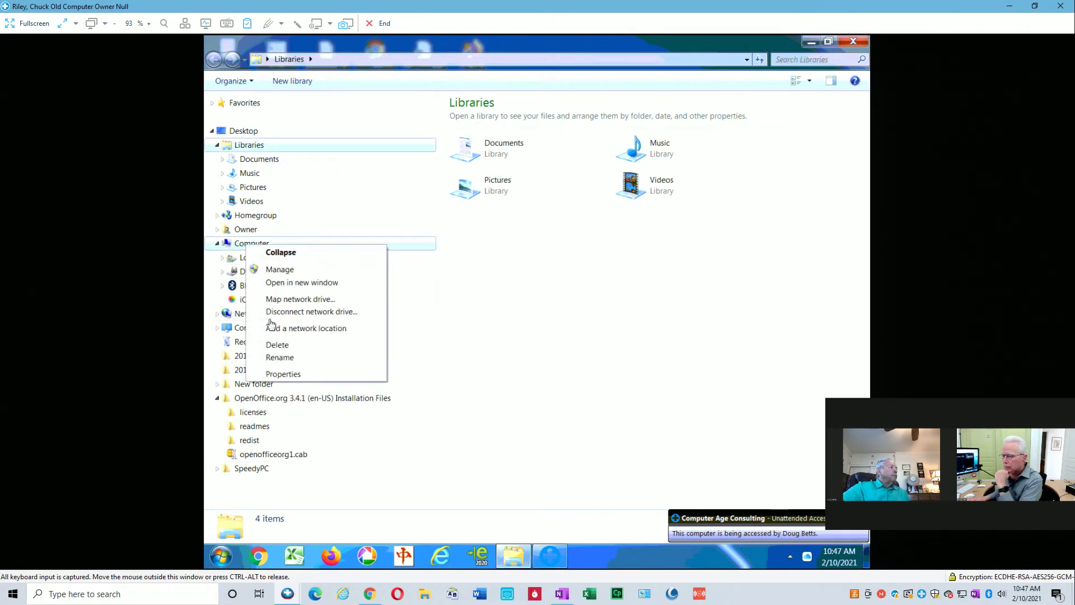
left_click(286, 375)
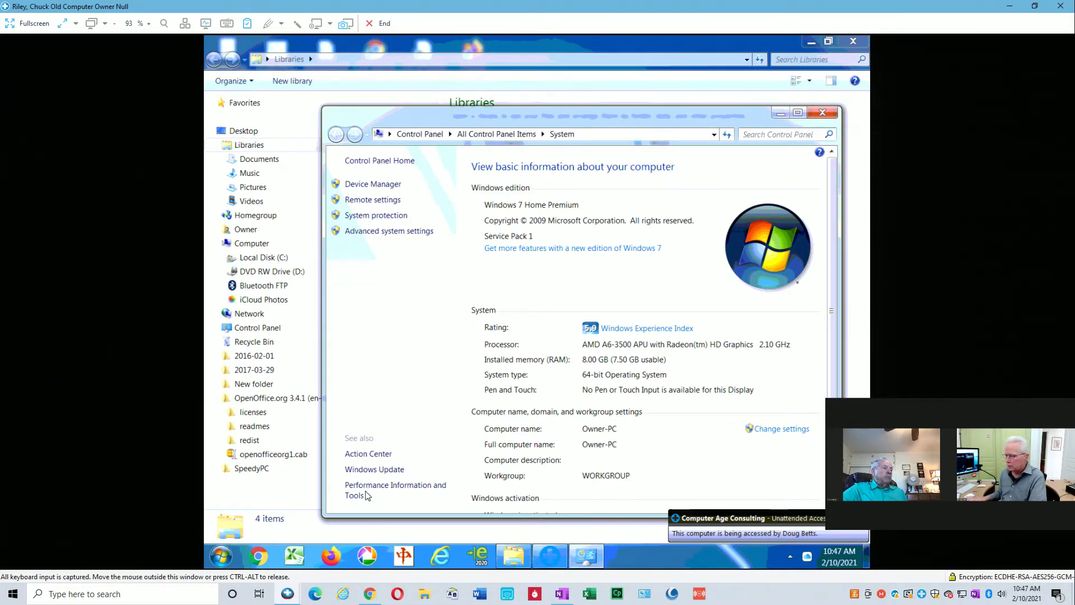
mouse_move(295, 598)
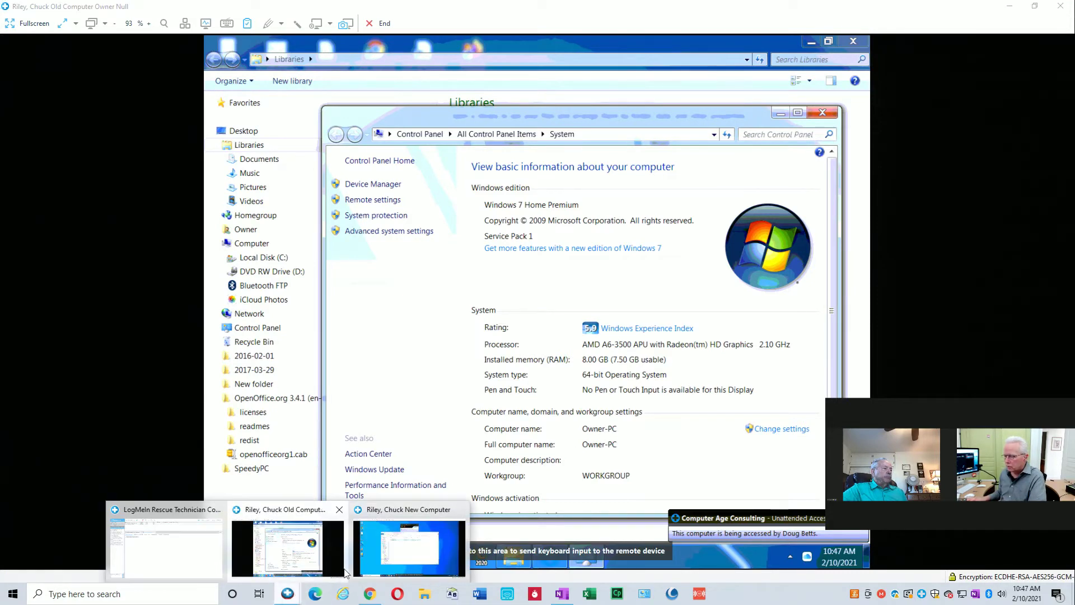
left_click(371, 559)
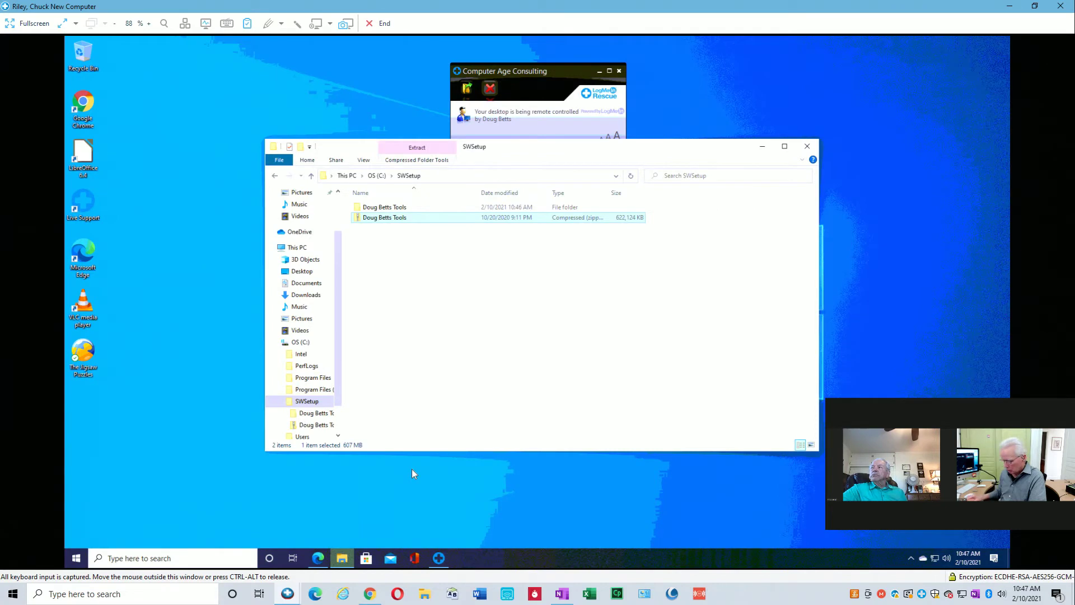
Run \\owner-pc from the Run box on the new computer.
key("super+r")
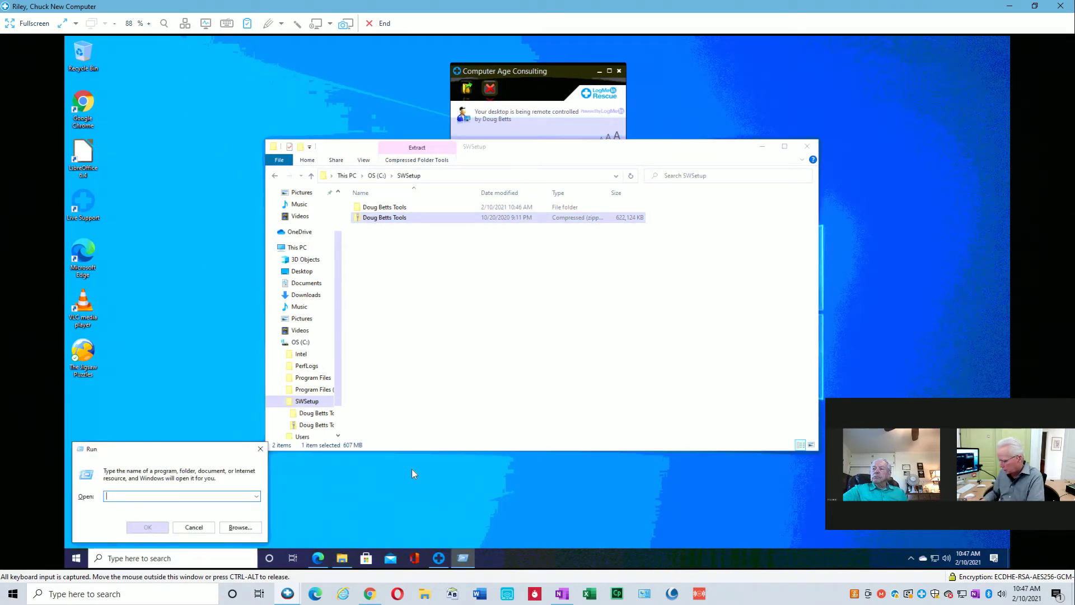
type("\\\\")
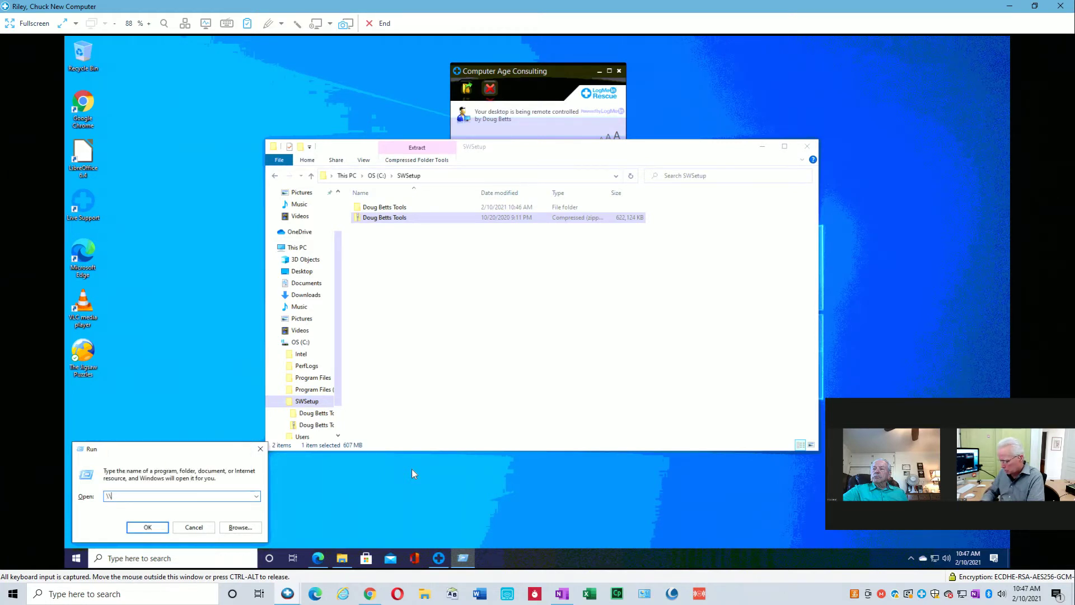
type("owner-pc")
key("Return")
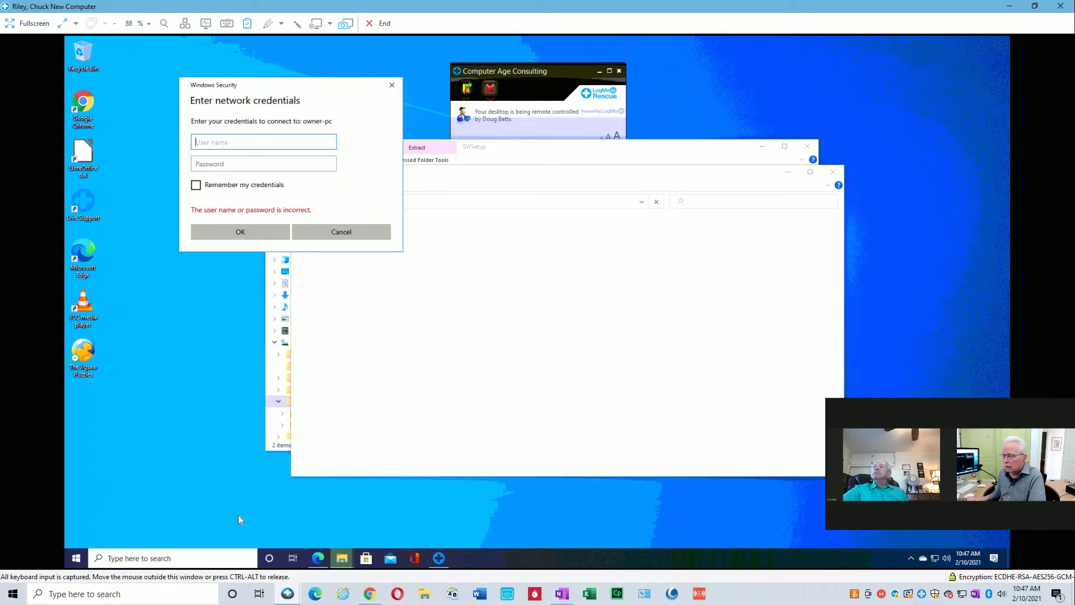
Submit the owner-pc user name in the credentials prompt and dismiss the access-denied error.
mouse_move(286, 597)
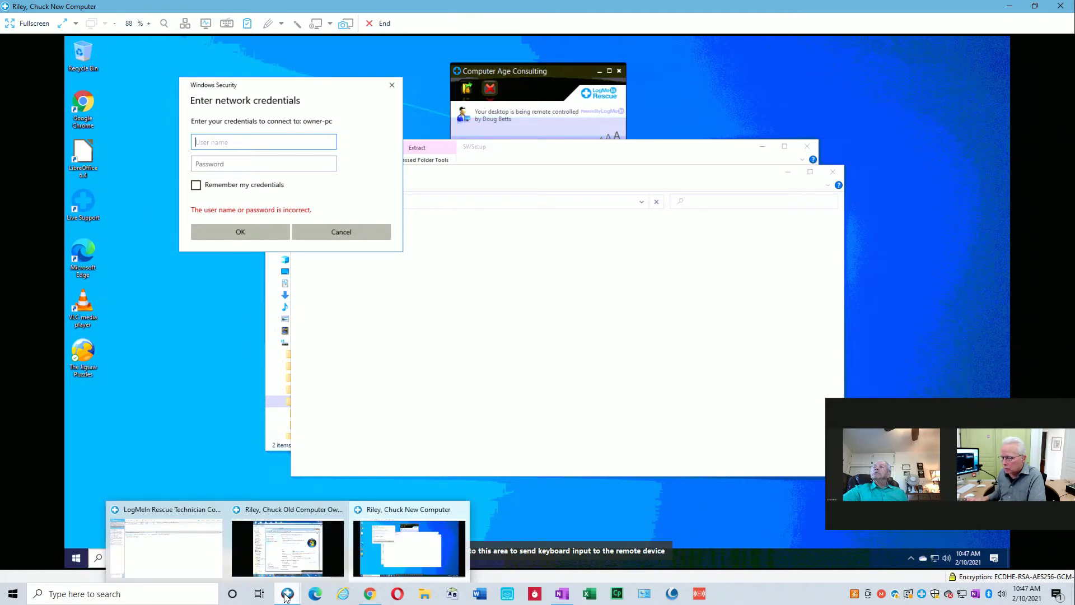
left_click(197, 561)
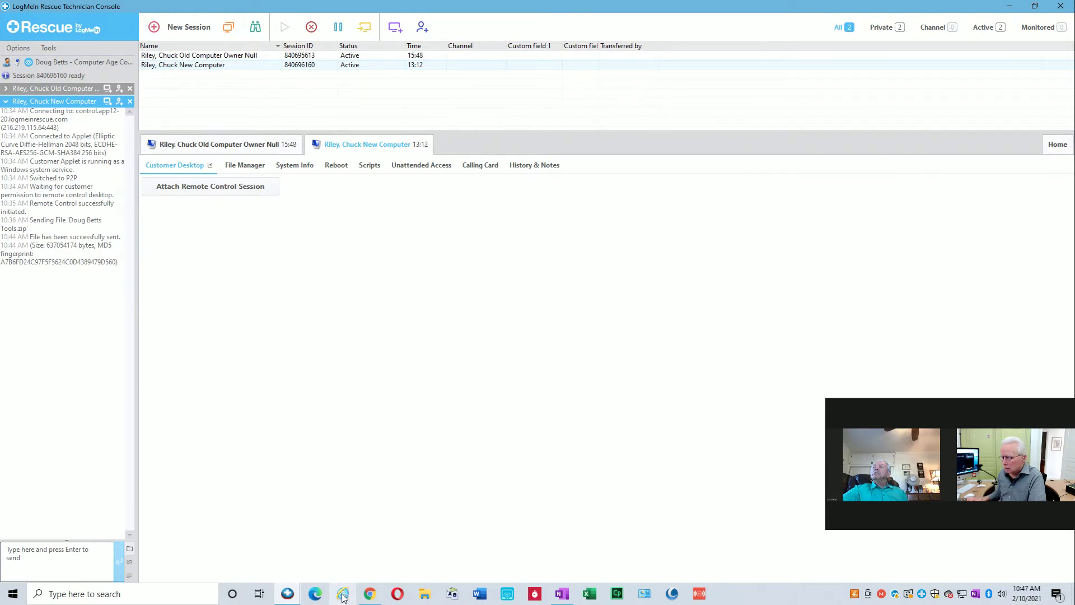
mouse_move(286, 596)
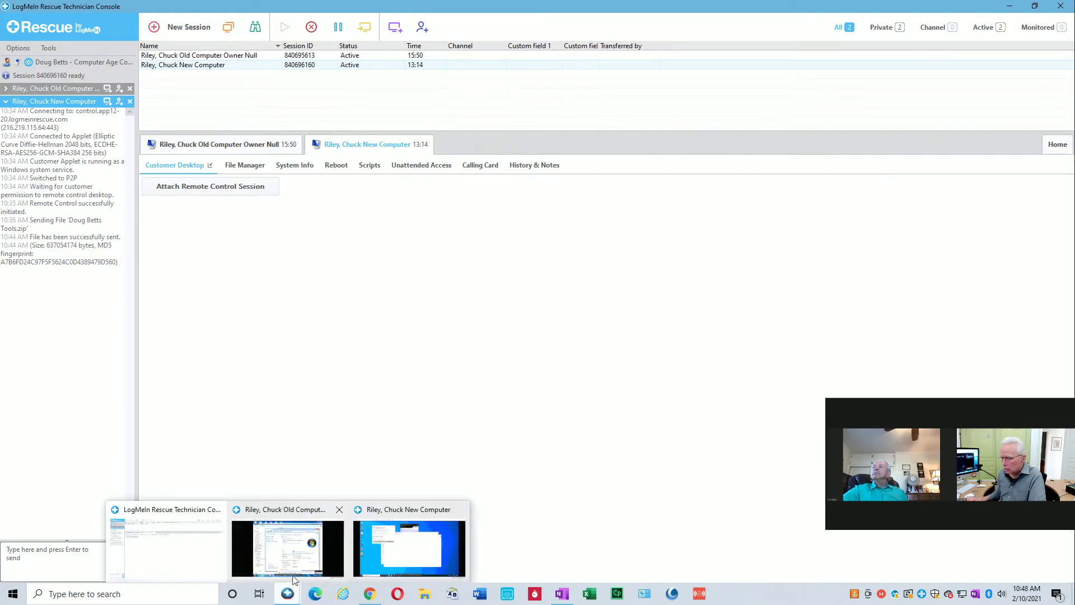
left_click(289, 551)
left_click(409, 548)
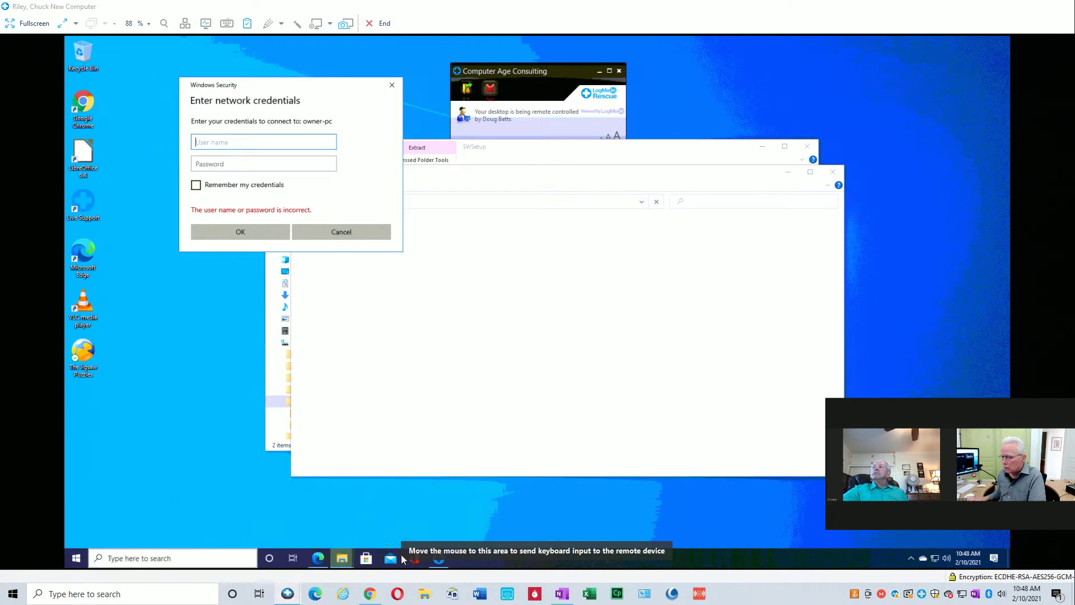
type("owner")
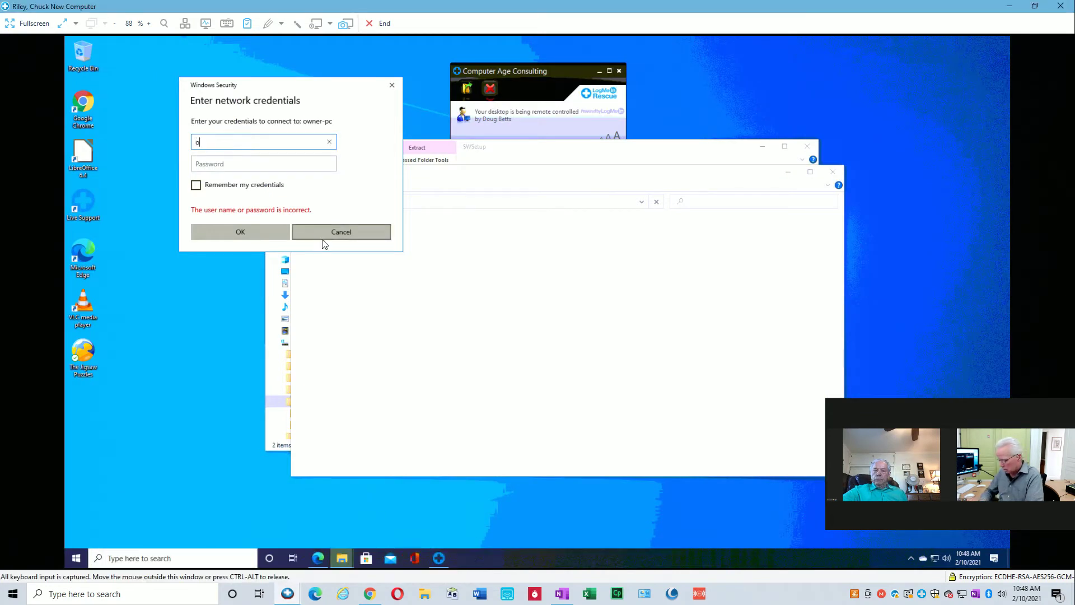
left_click(242, 232)
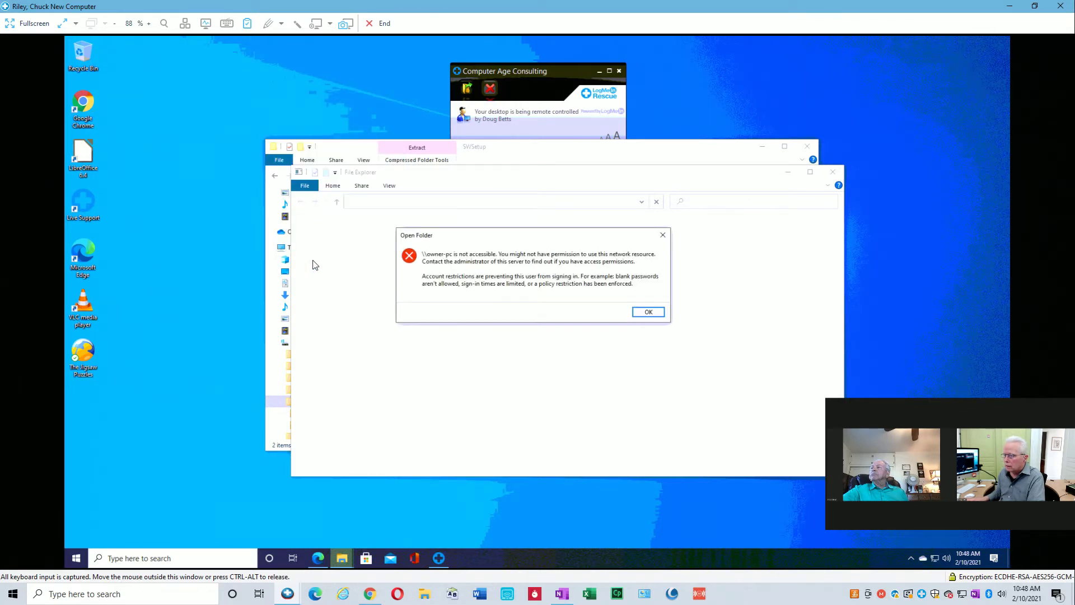
left_click(647, 312)
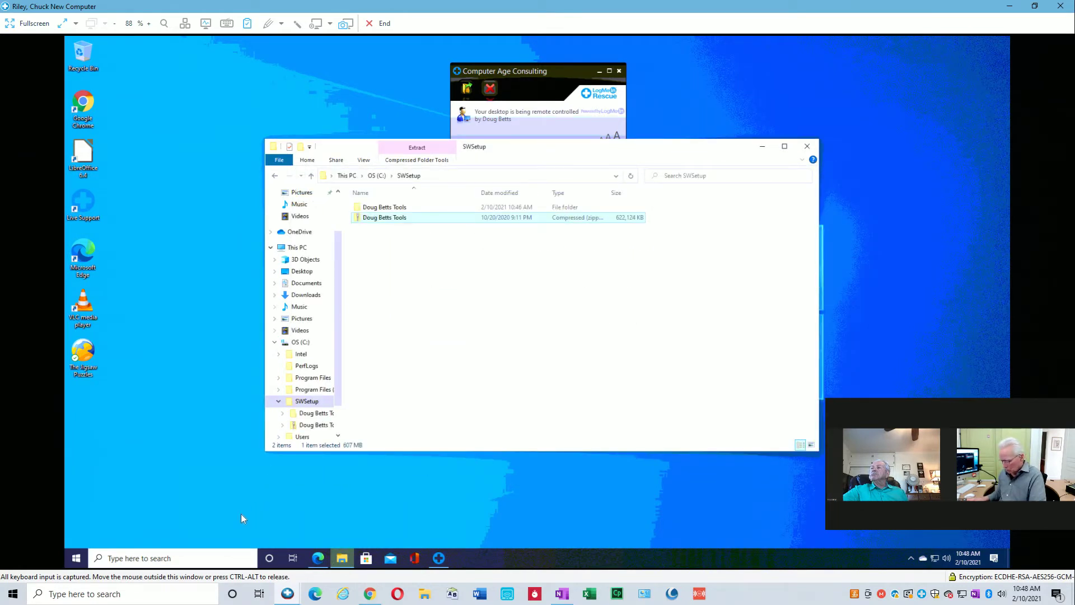
On the old computer's session, run 'control panel' to open All Control Panel Items.
mouse_move(288, 594)
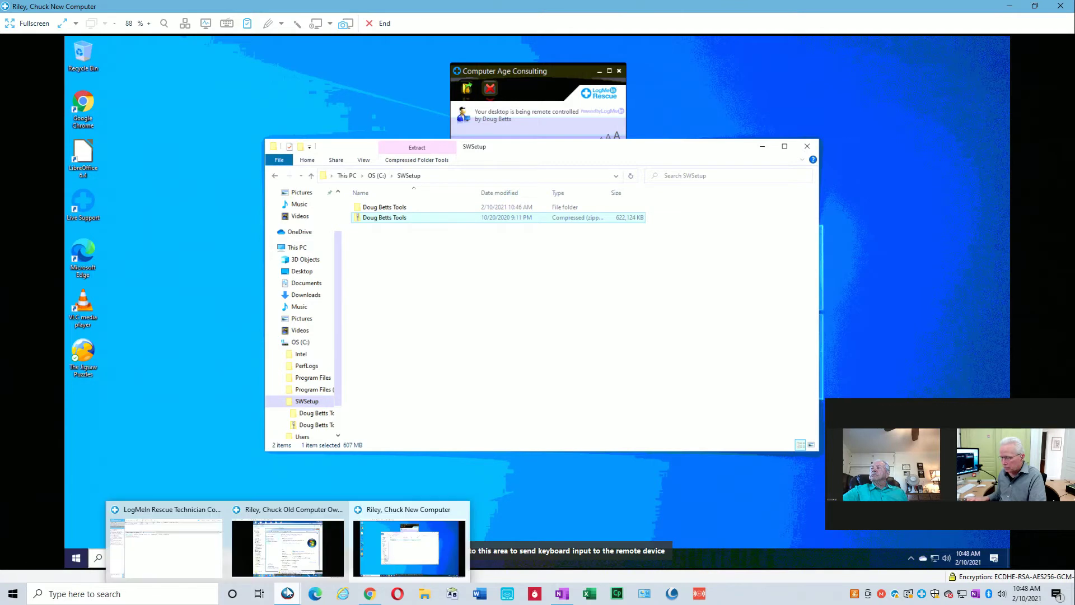
left_click(372, 546)
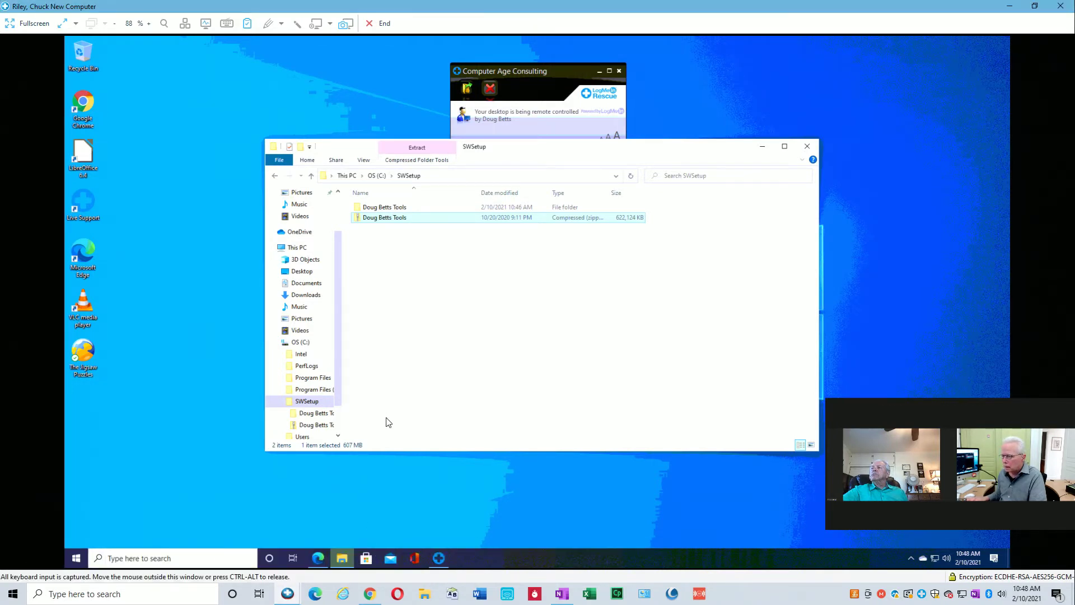
mouse_move(287, 593)
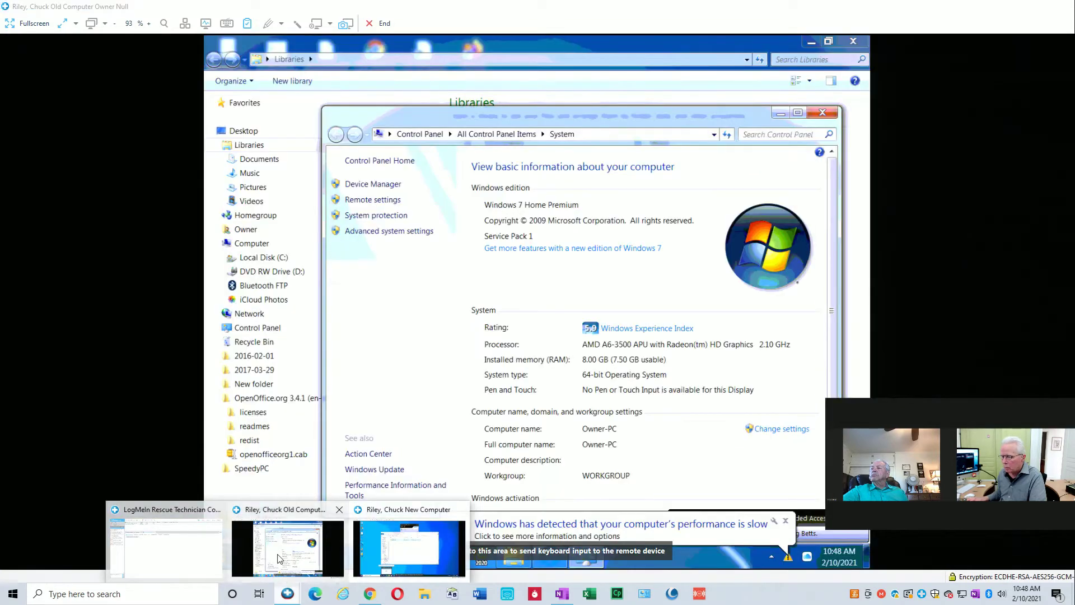
left_click(279, 558)
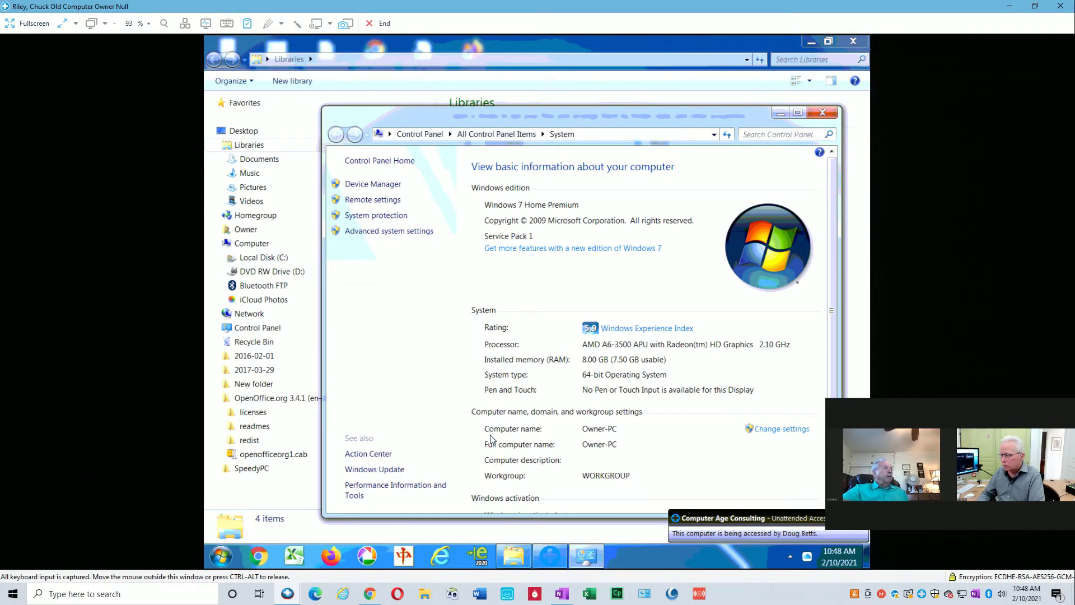
key("super+r")
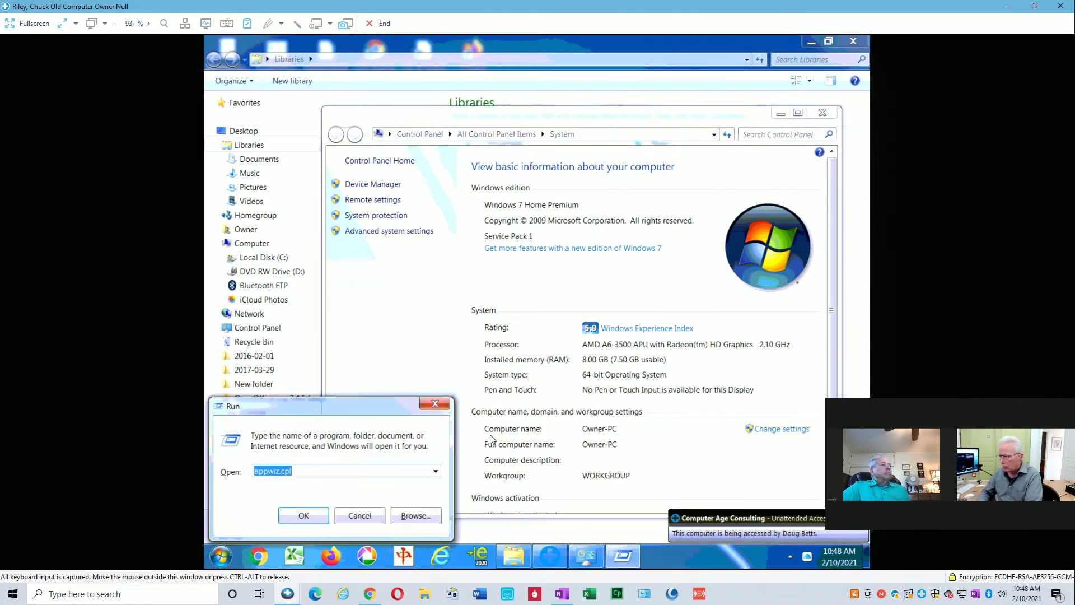
type("control p")
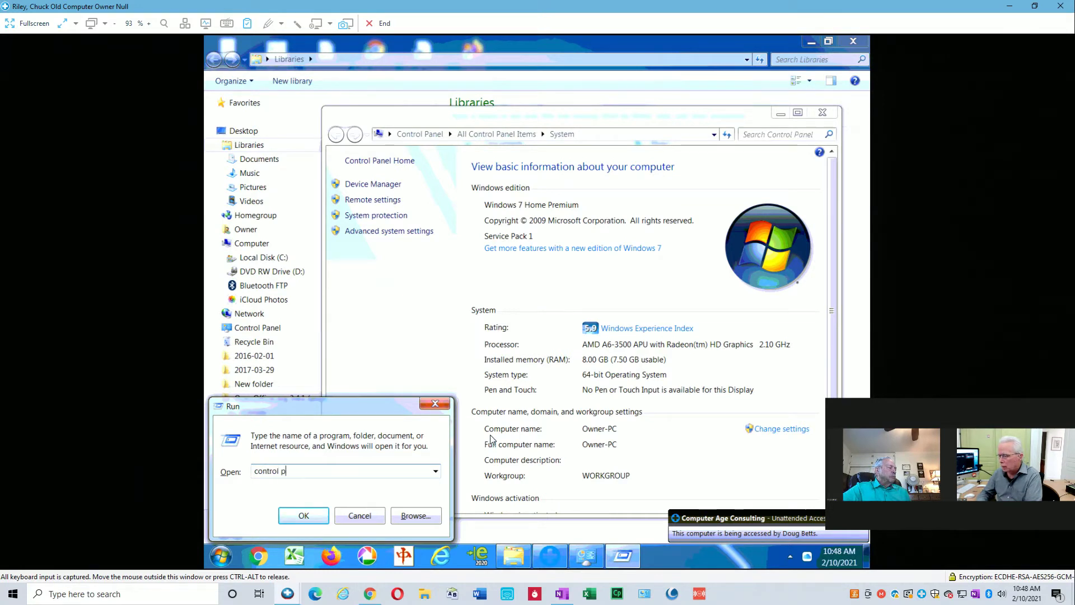
type("anel")
key("Return")
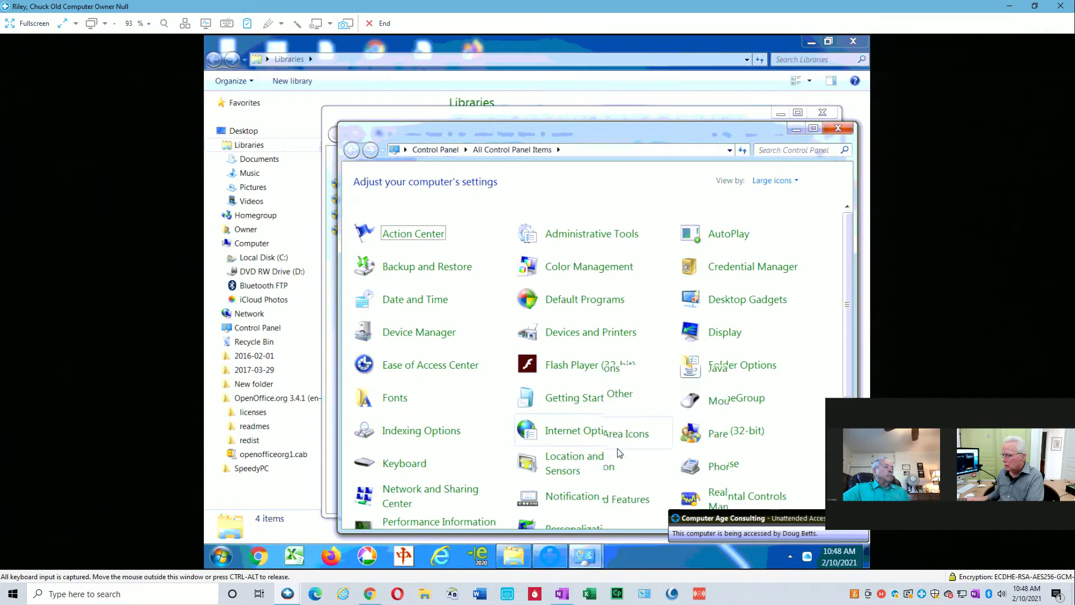
scroll(618, 452, "down", 4)
In User Accounts, manage another account and open the password-protected transfer administrator account.
scroll(618, 457, "down", 3)
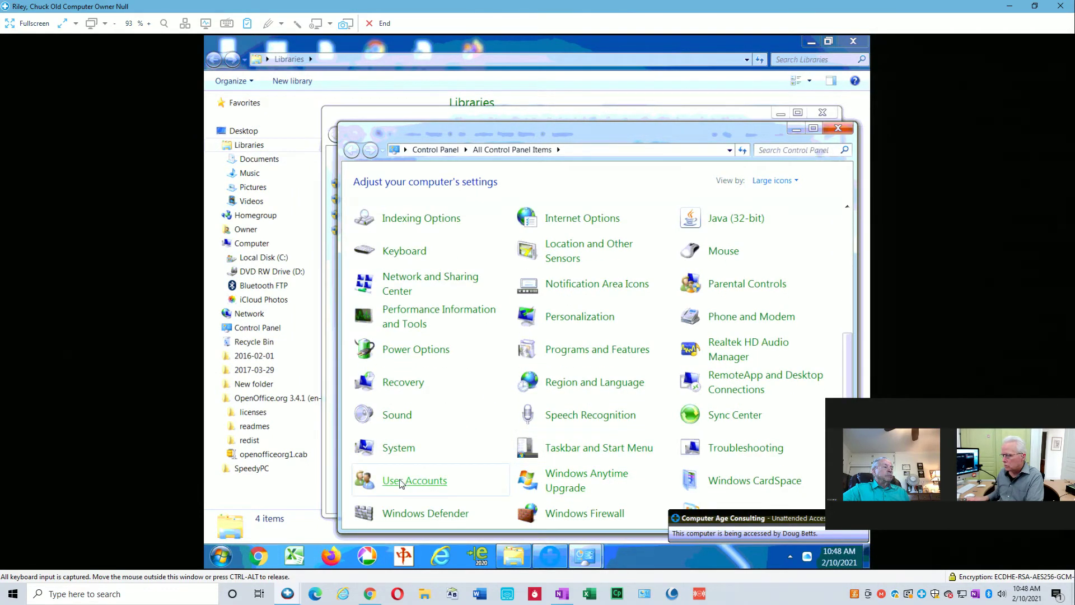
left_click(408, 481)
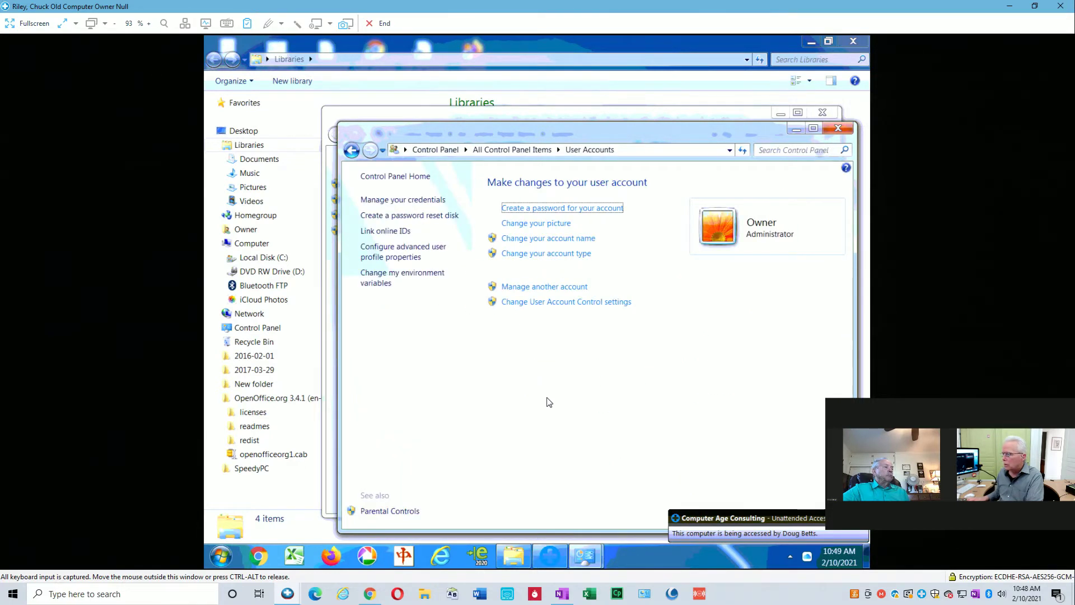
left_click(563, 291)
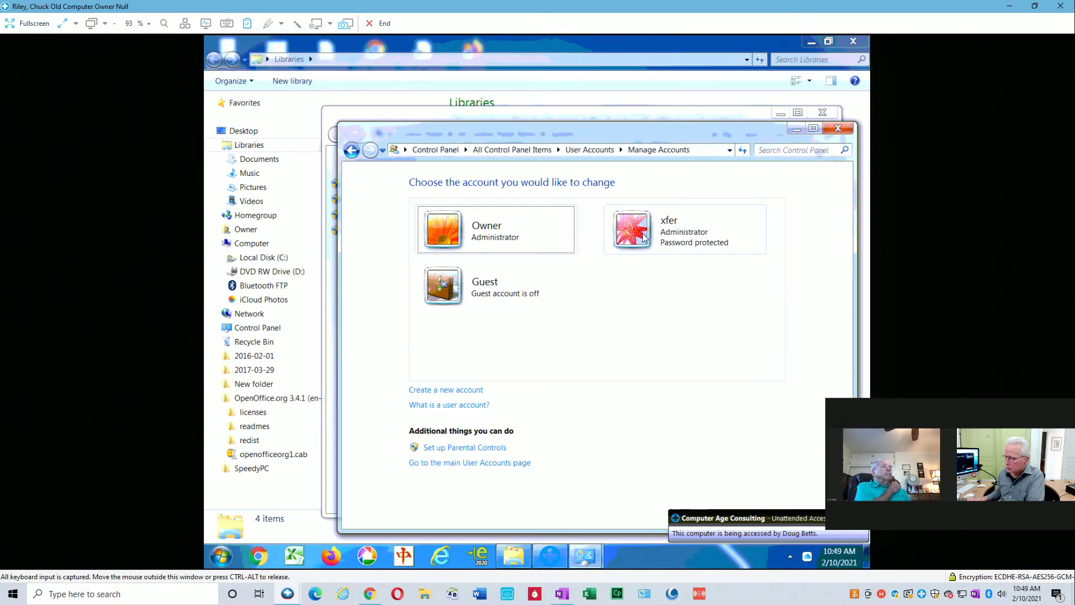
left_click(643, 237)
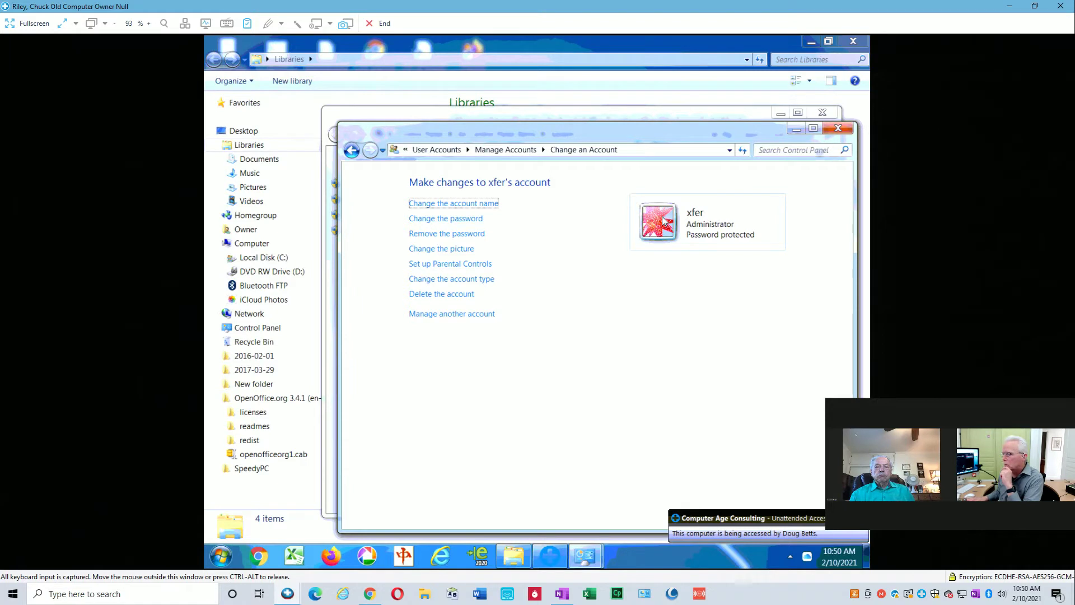
Set and confirm a new password for the transfer administrator account, then close the User Accounts and System windows.
left_click(478, 219)
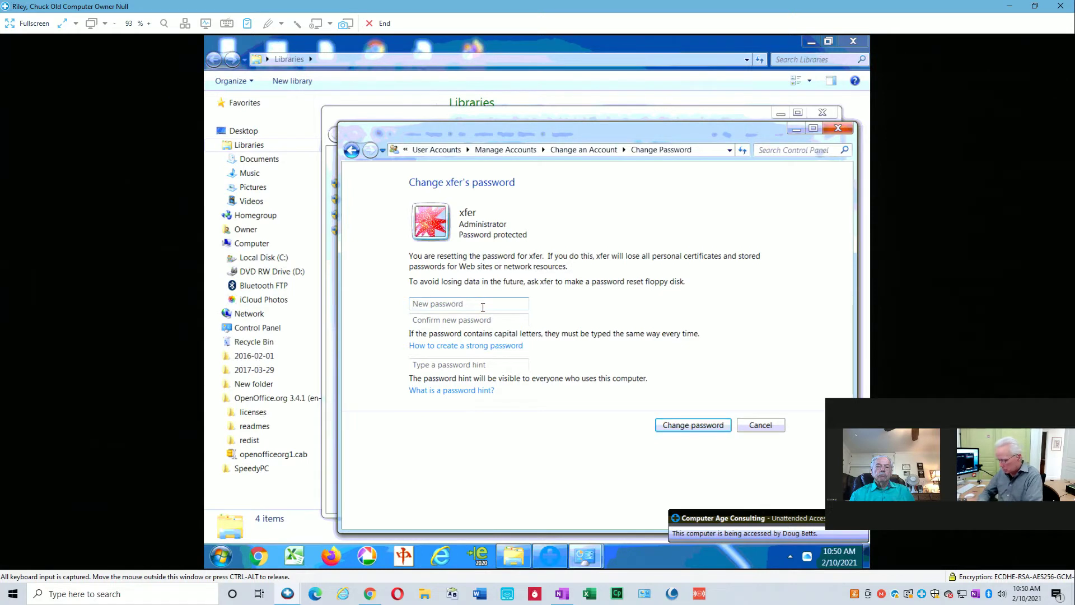
type("•")
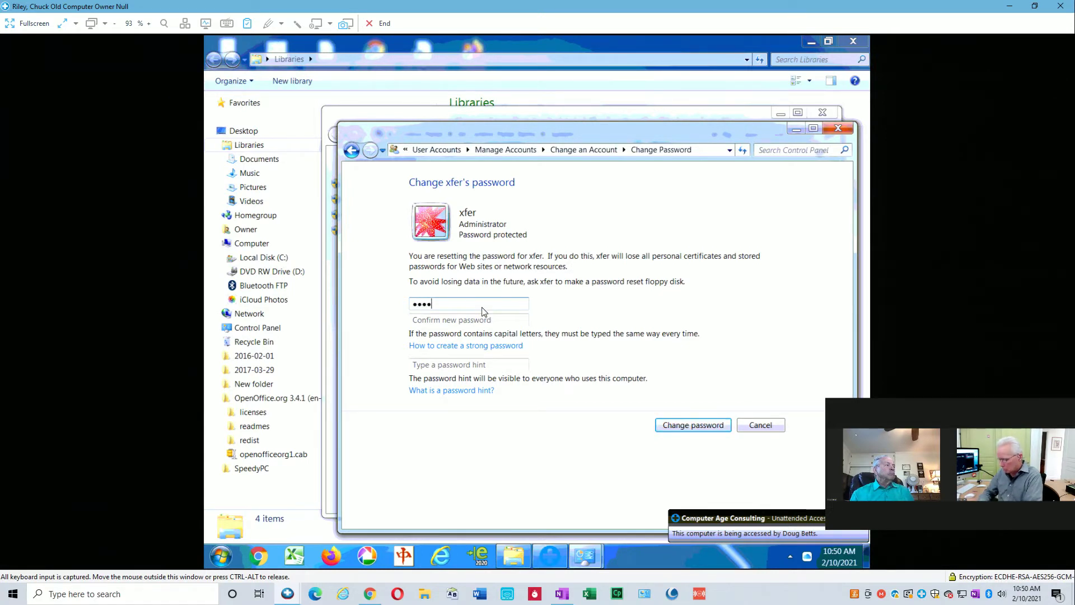
type("••••••••")
key("Tab")
type("•••••••••")
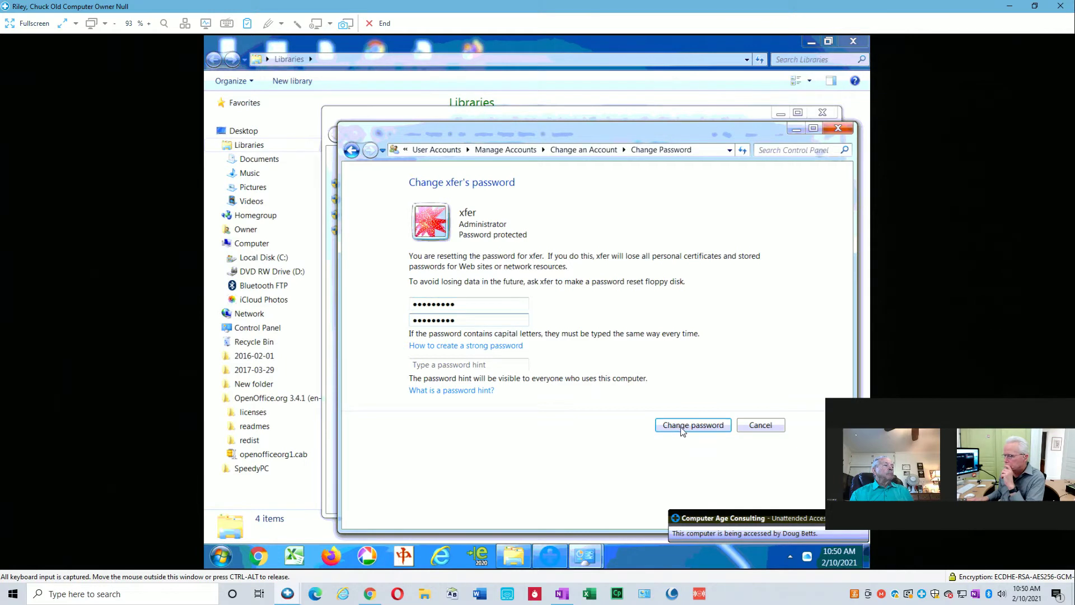
left_click(682, 426)
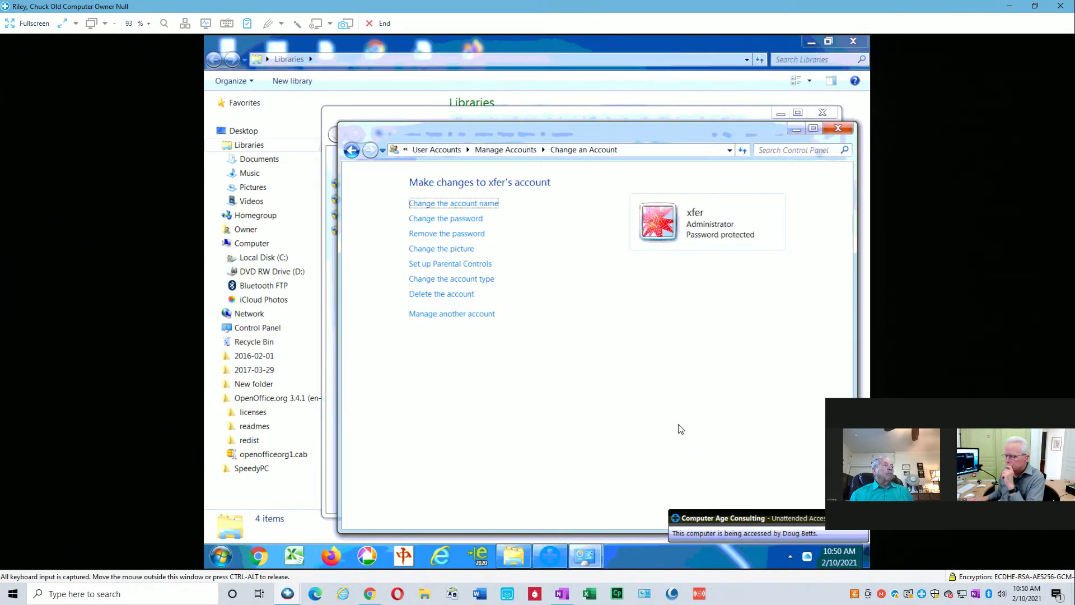
left_click(833, 129)
left_click(822, 113)
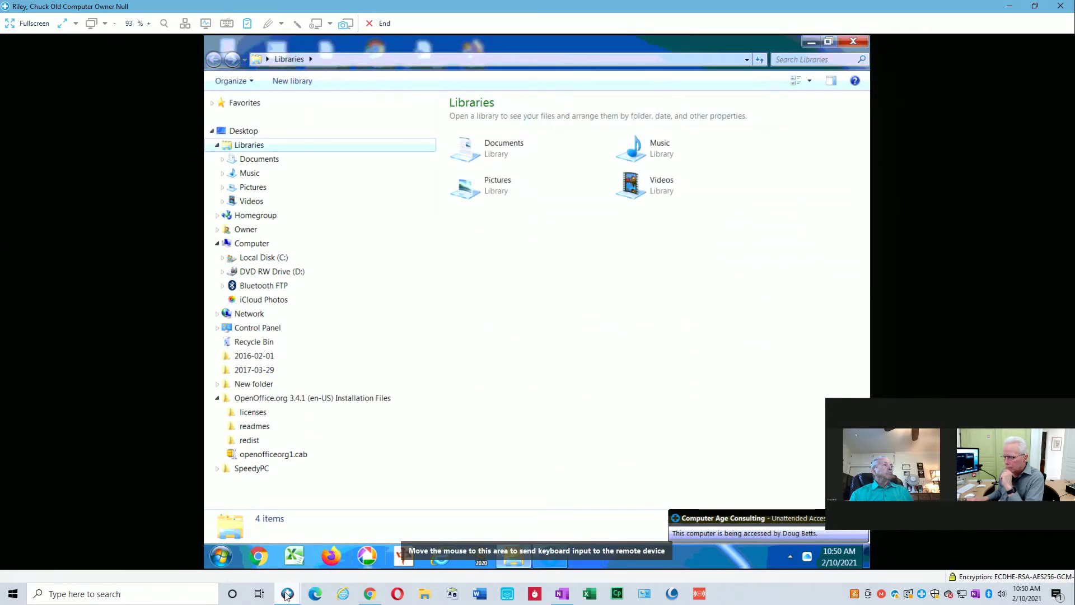
Retry opening \\owner-pc on the new computer and dismiss the access-denied error.
mouse_move(287, 595)
left_click(383, 549)
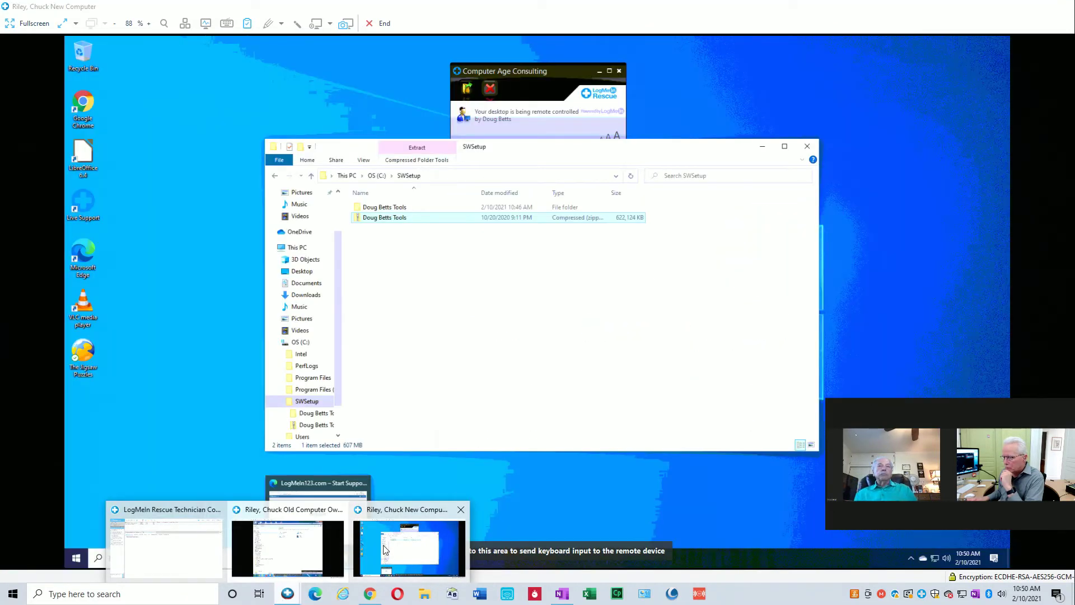
left_click(429, 401)
key("super+r")
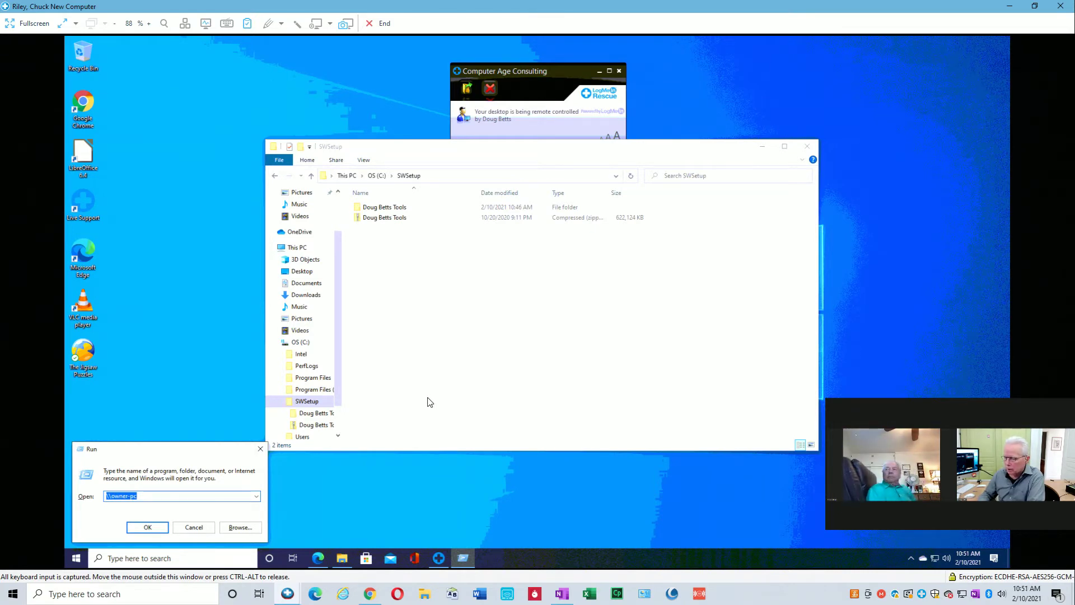
key("Return")
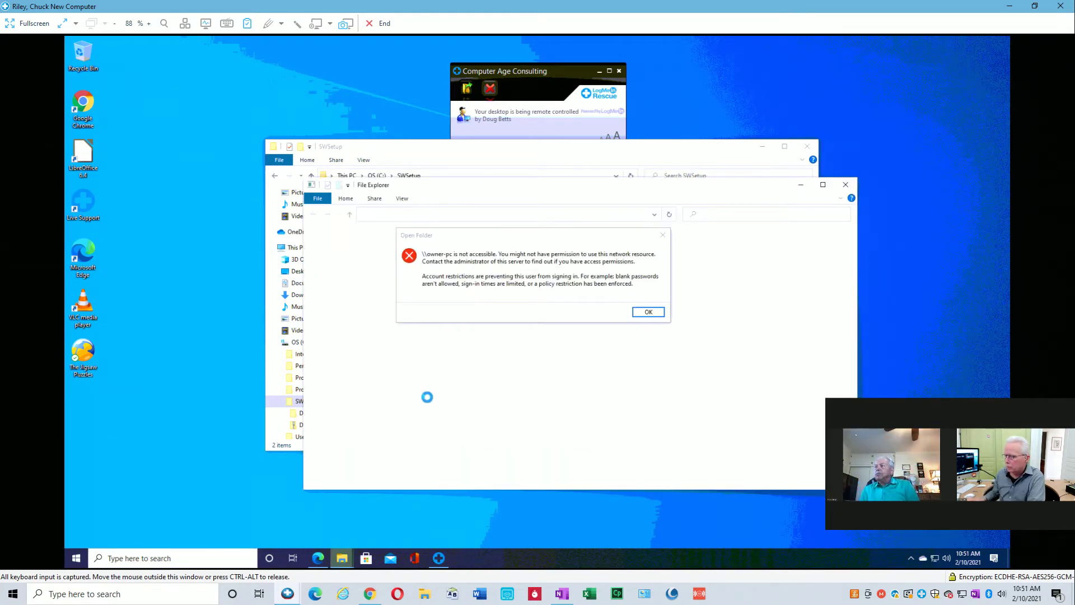
left_click(648, 313)
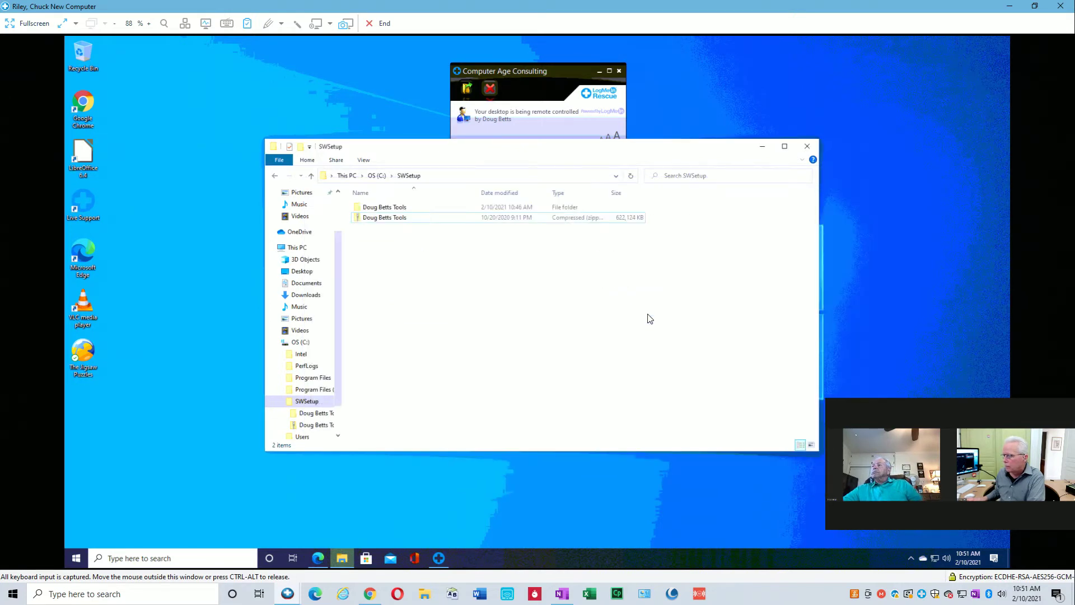
Open the Network location, dismiss the network discovery error, and check the Network and Sharing Center.
left_click(214, 500)
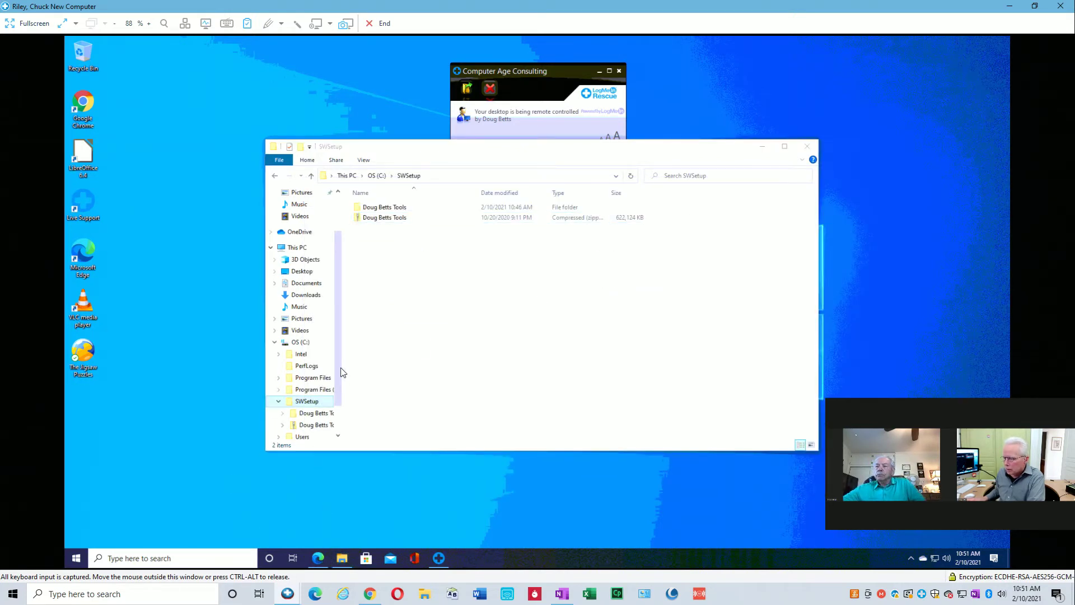
left_click_drag(337, 370, 338, 412)
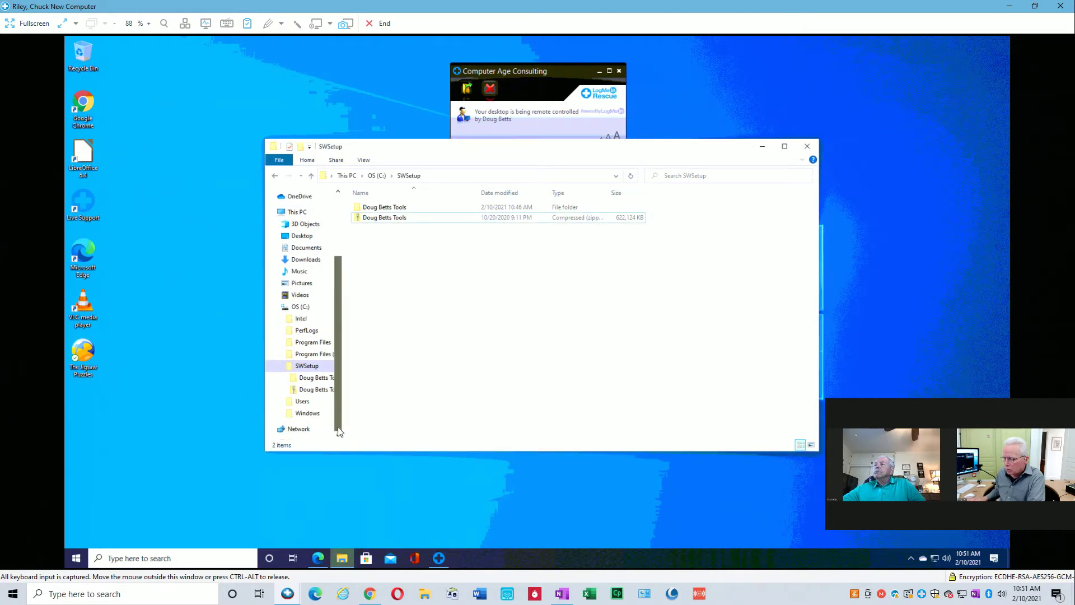
left_click(298, 429)
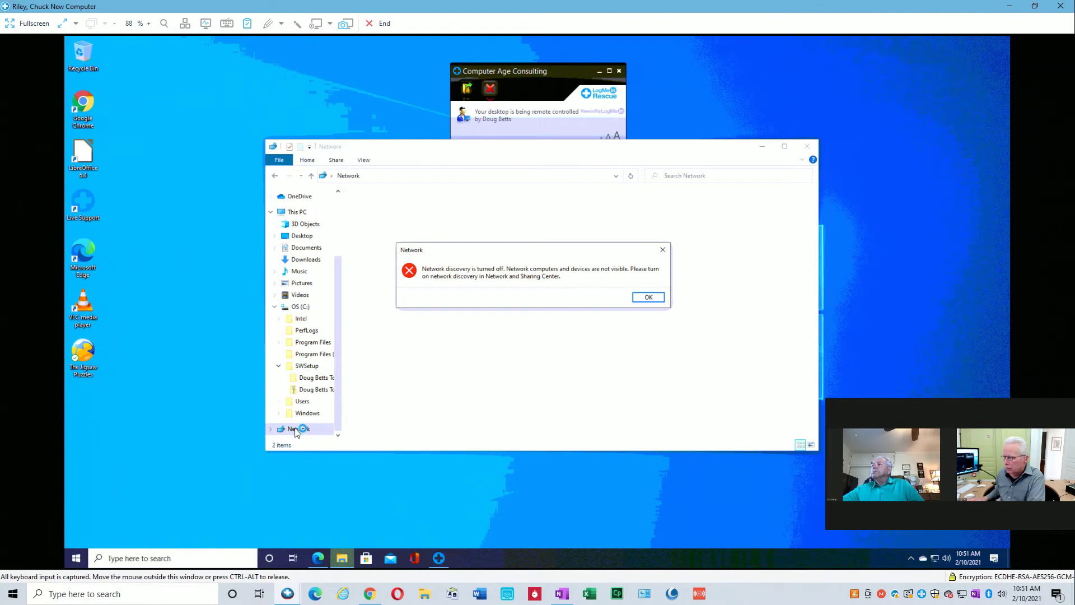
left_click(647, 298)
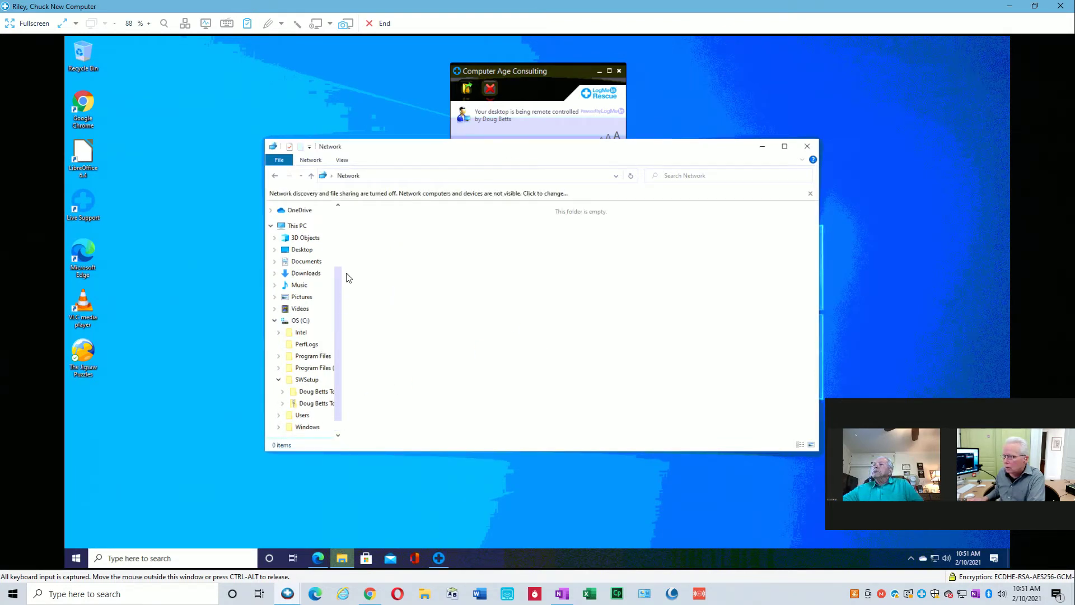
left_click(311, 161)
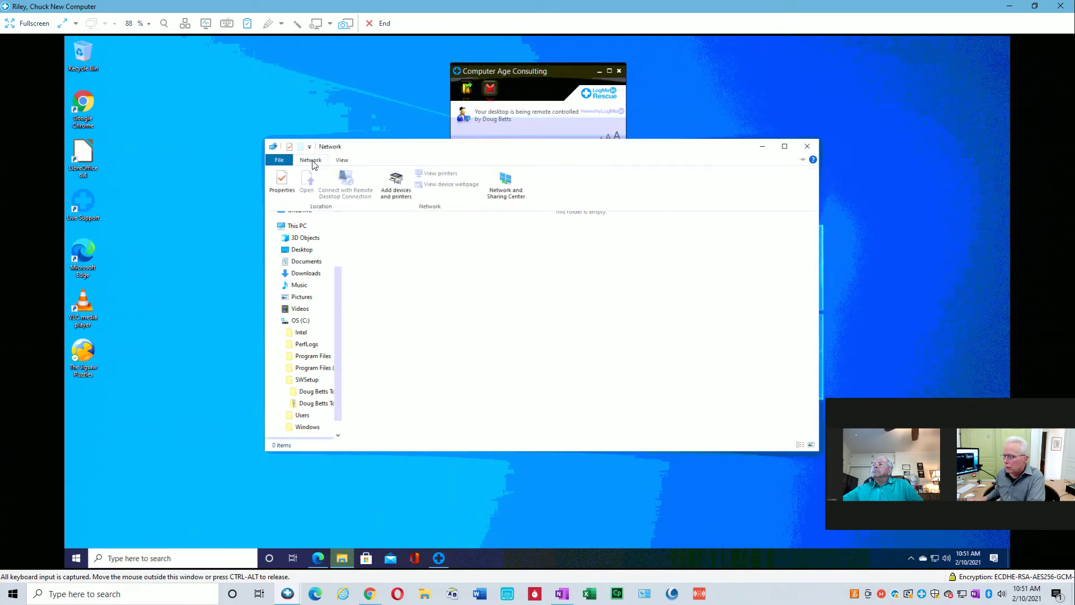
left_click(505, 182)
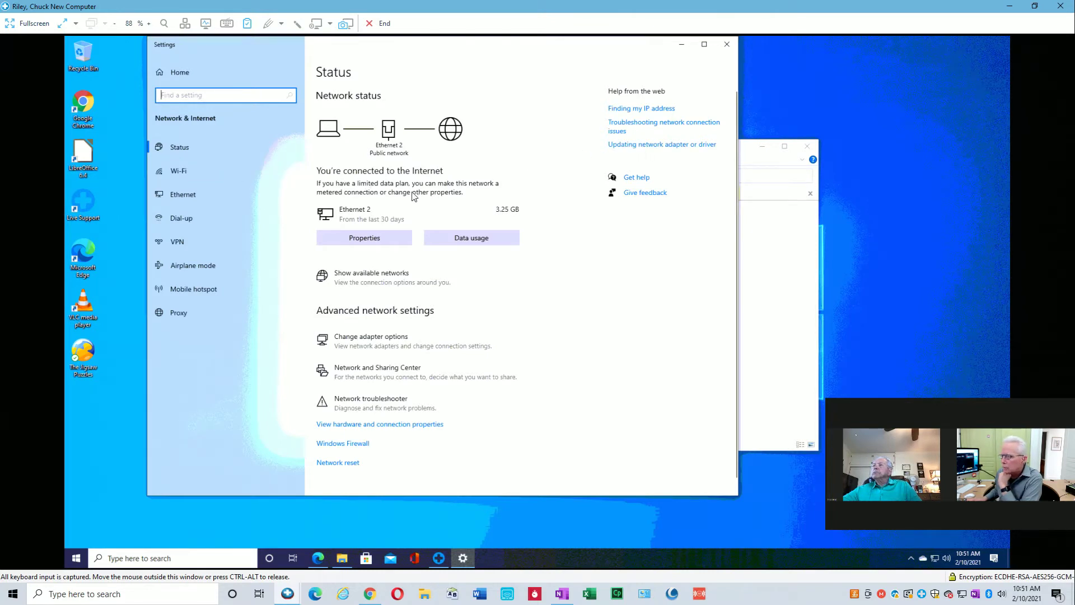
left_click(726, 46)
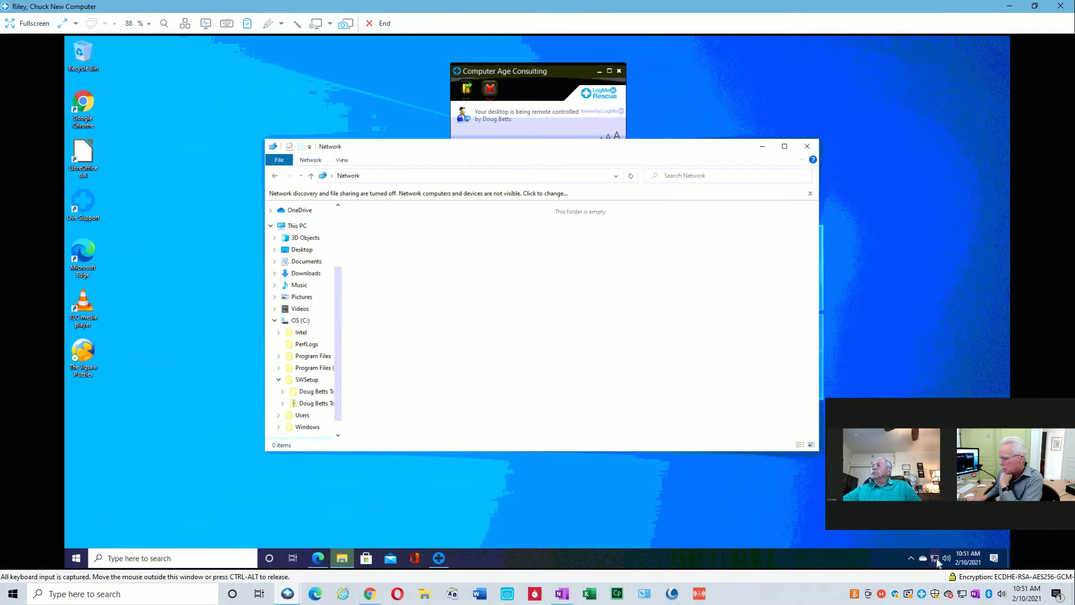
Set the Ethernet 2 connection's network profile to Private and close the network windows.
right_click(935, 559)
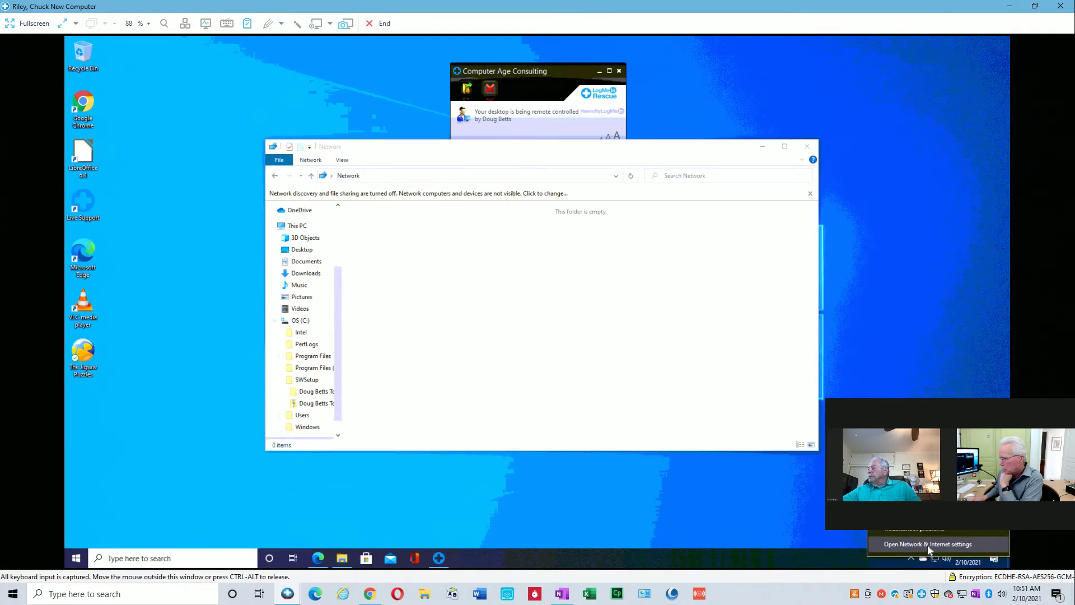
left_click(928, 545)
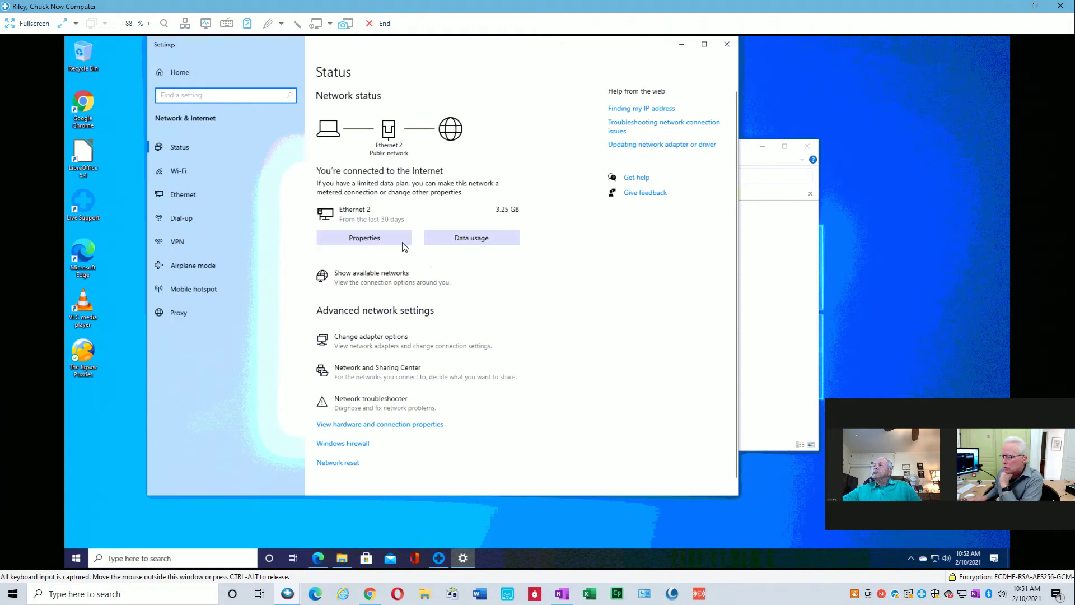
left_click(386, 240)
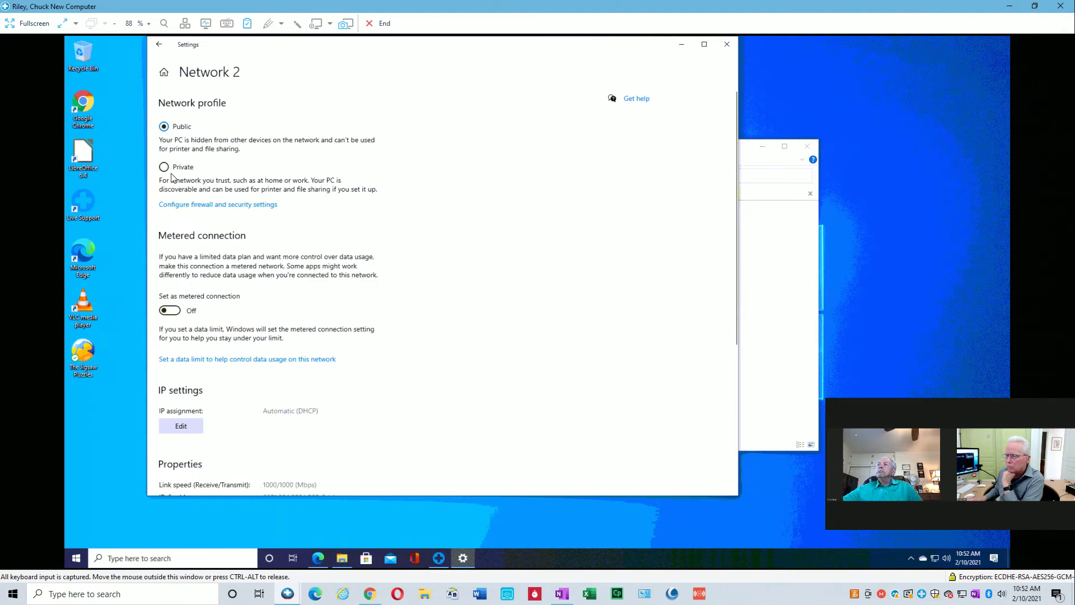
left_click(164, 167)
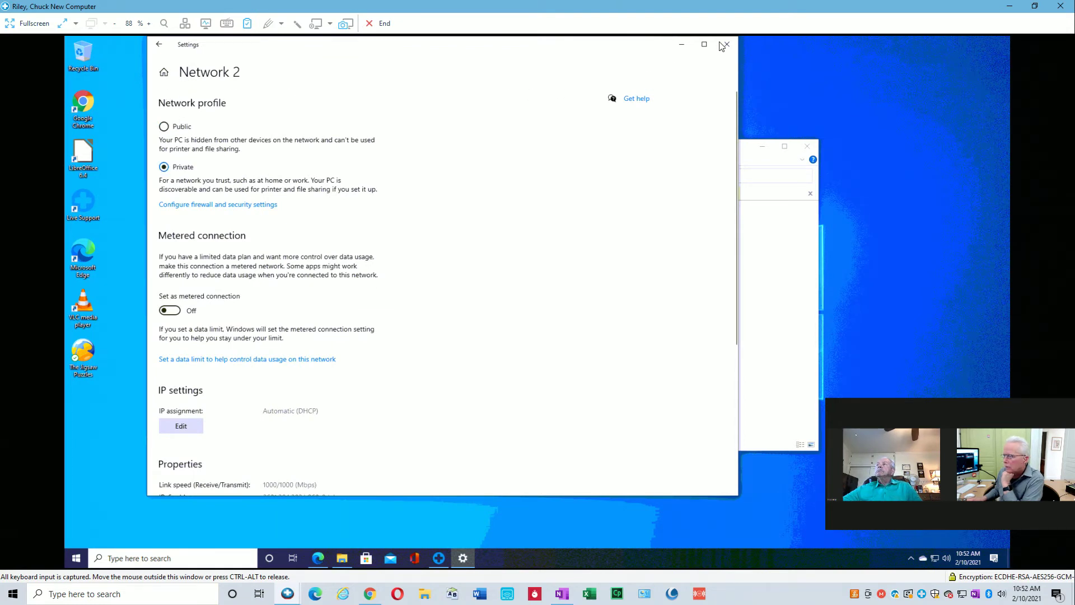
left_click(728, 46)
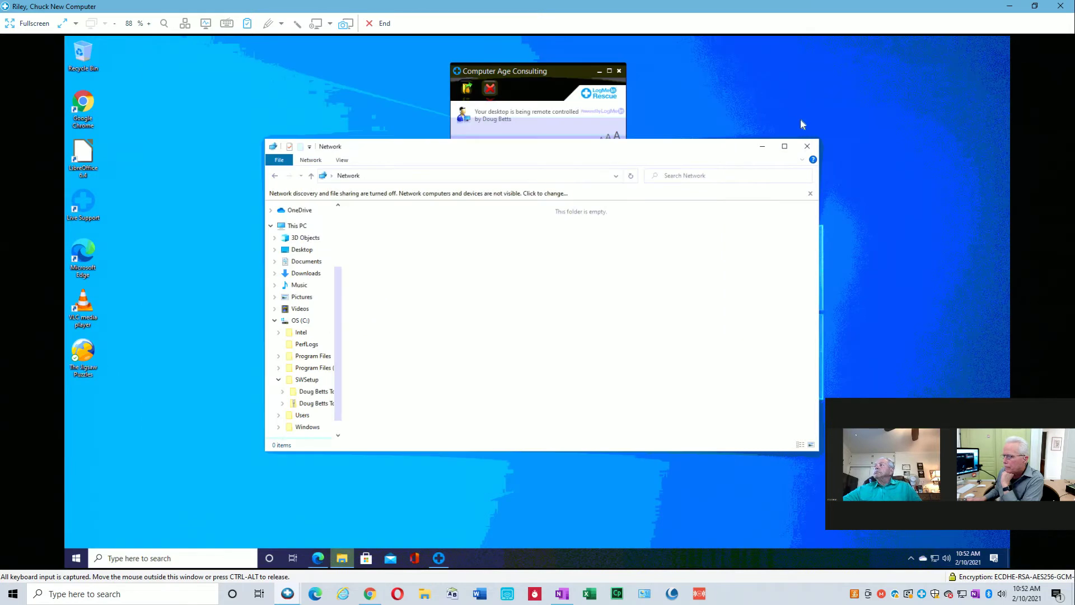
left_click(807, 146)
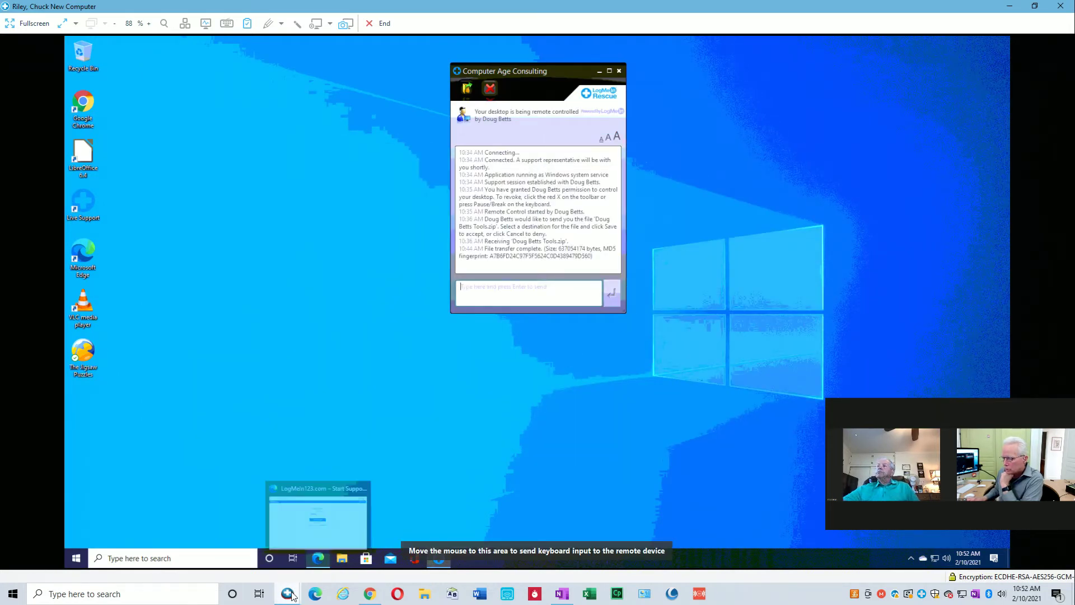
On the old computer, change Network 12 from a Home to a Work network in the Network and Sharing Center.
mouse_move(288, 592)
left_click(291, 554)
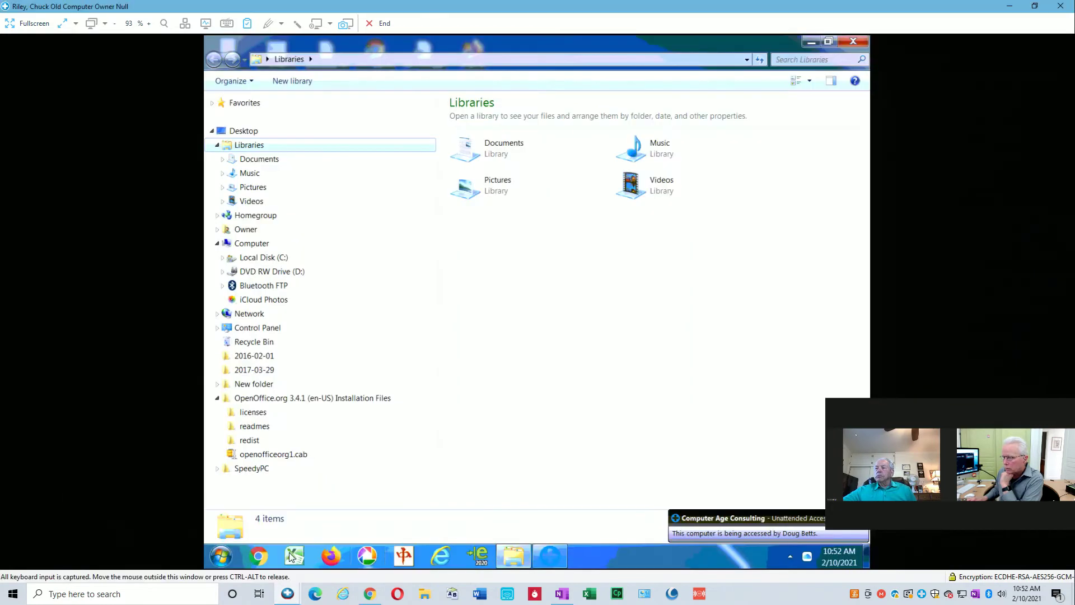
left_click(789, 556)
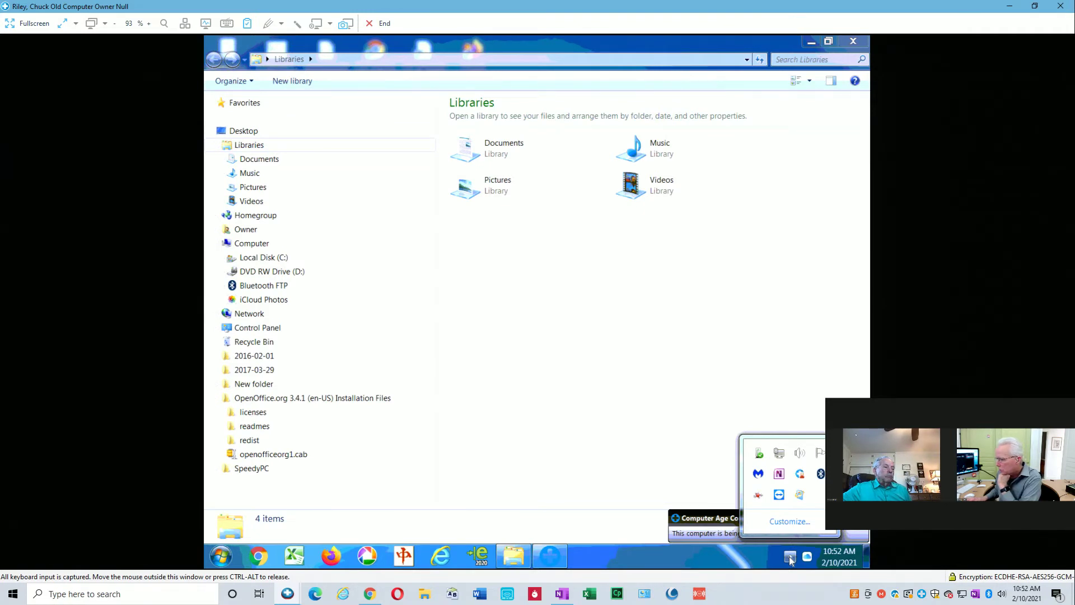
right_click(780, 456)
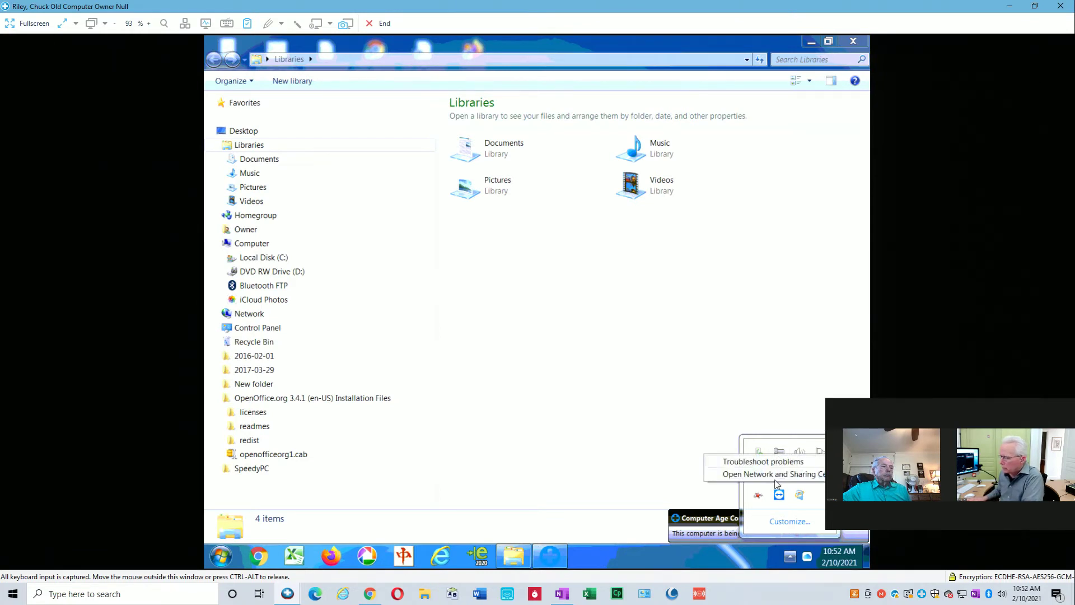
left_click(772, 475)
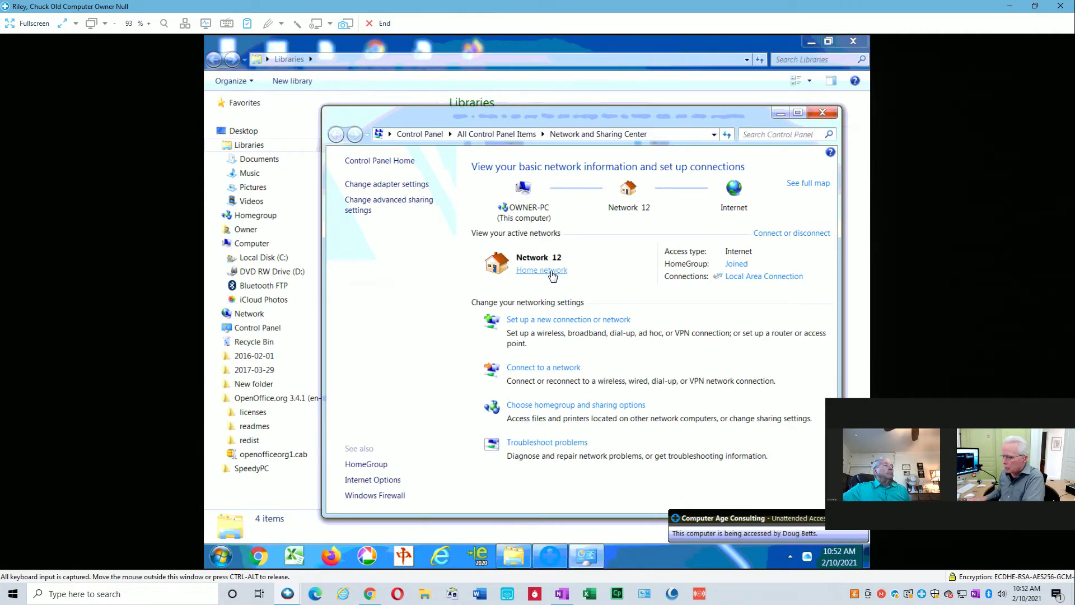
left_click(551, 271)
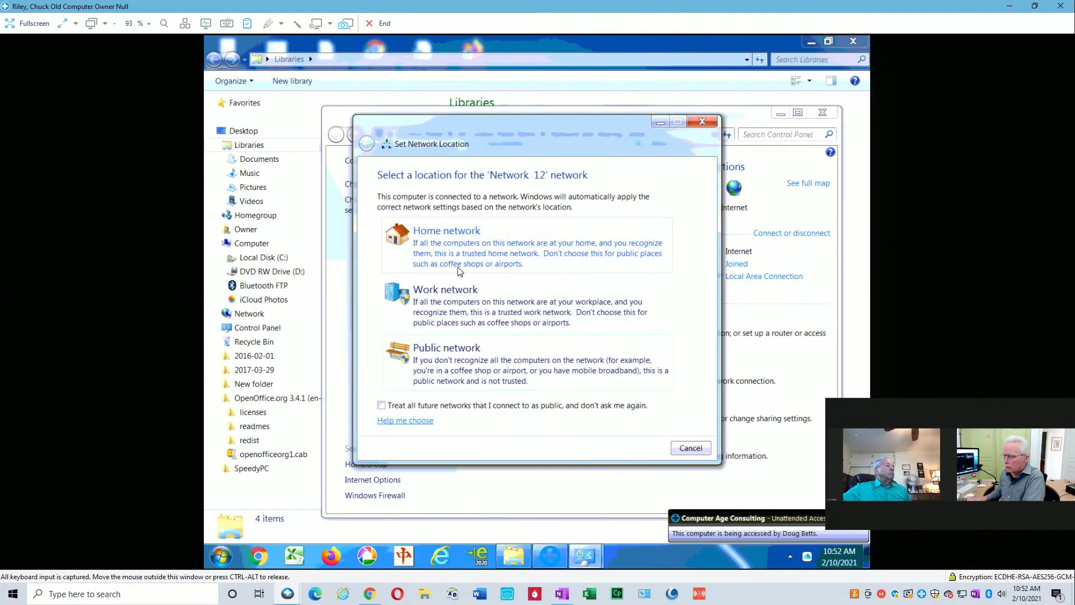
left_click(454, 300)
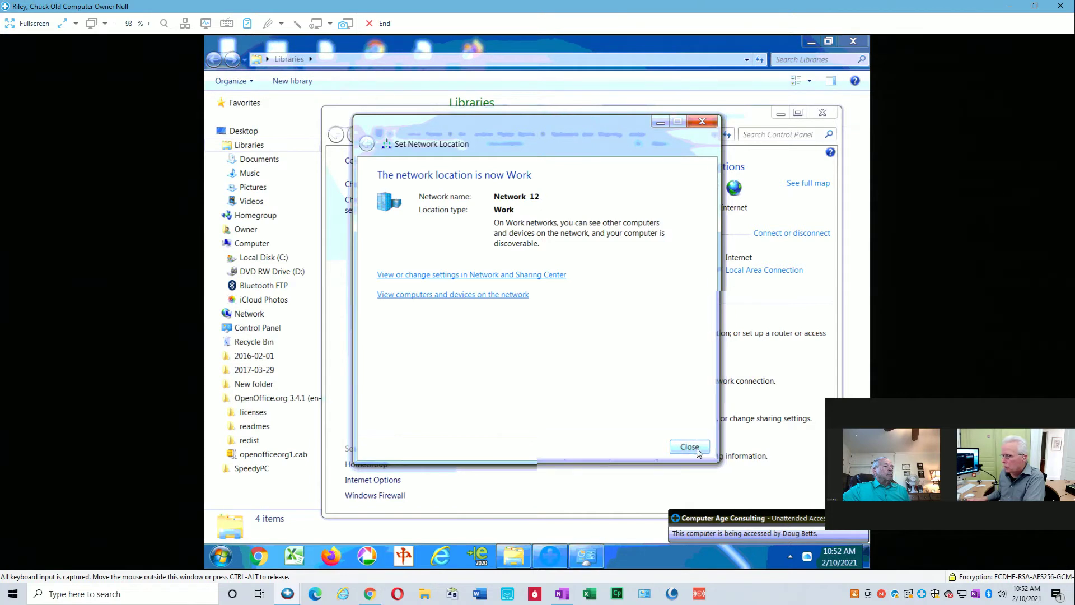
left_click(697, 451)
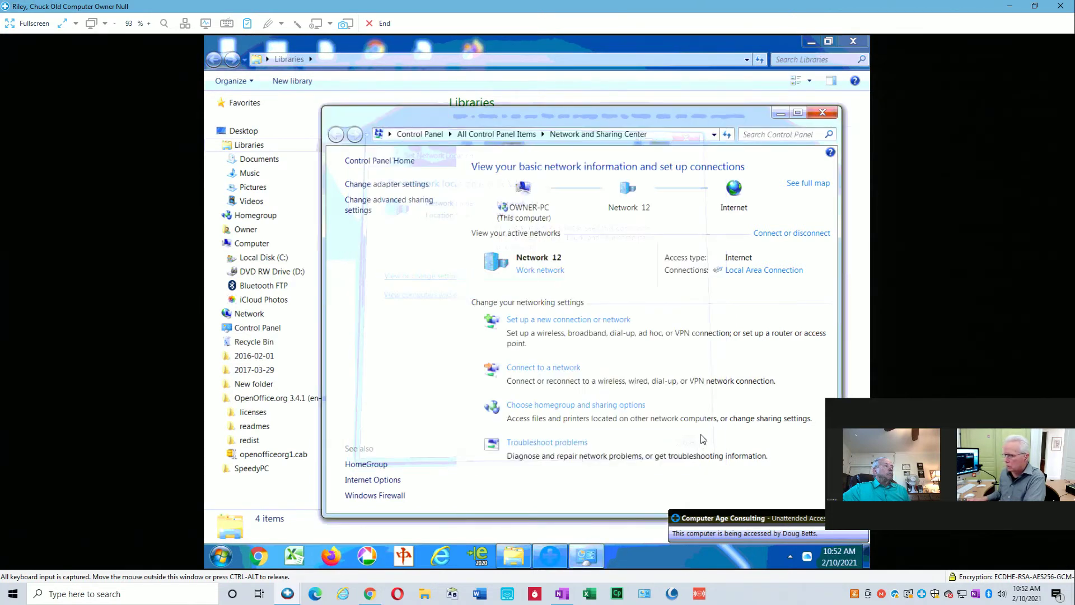
left_click(820, 117)
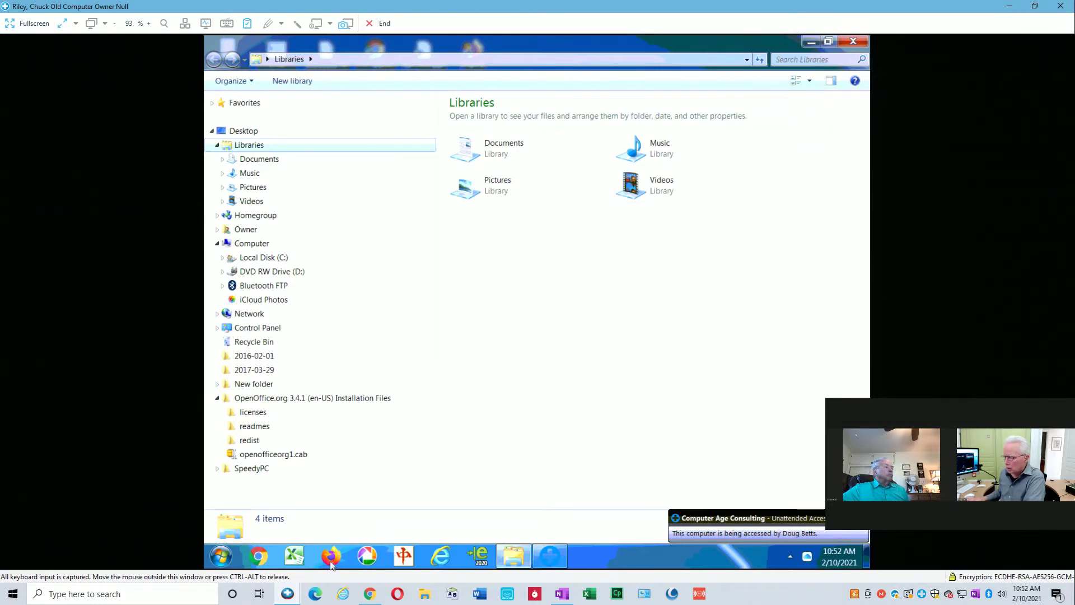
mouse_move(292, 597)
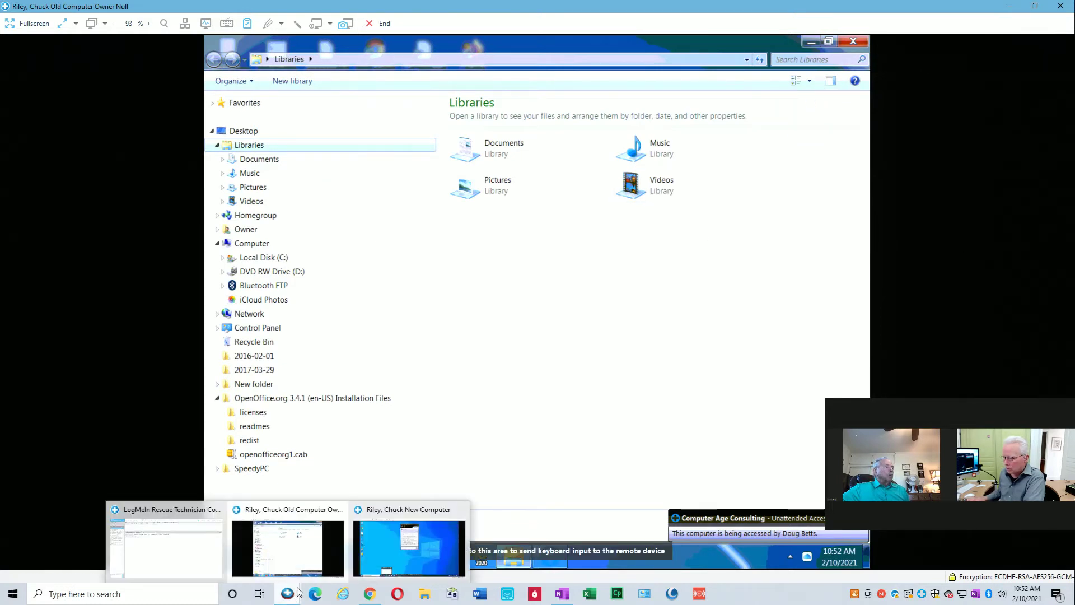
Try \\owner-pc again on the new computer and dismiss the not-accessible error.
left_click(398, 548)
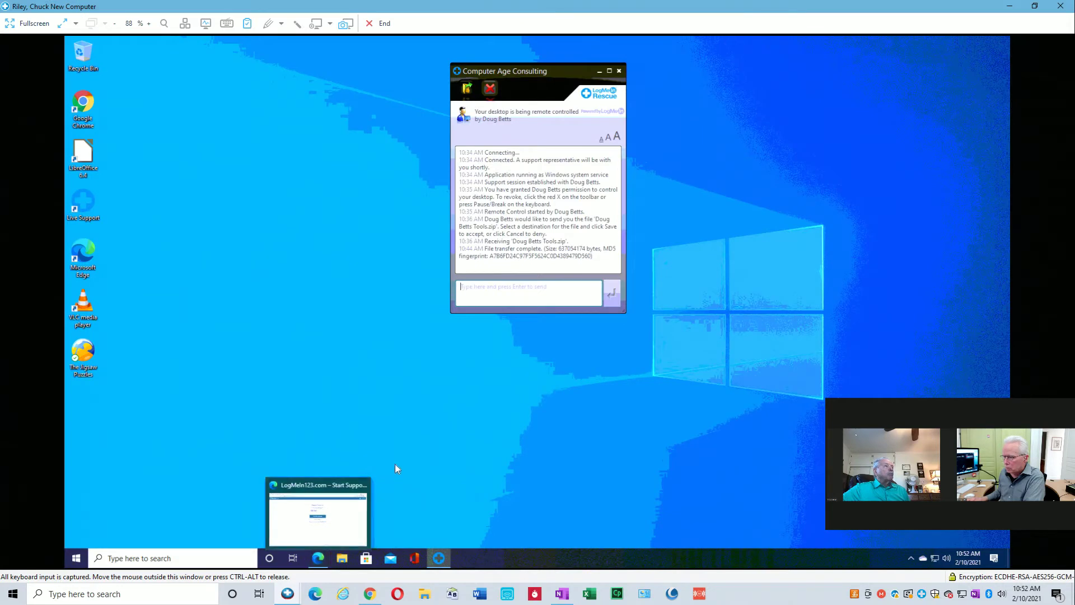
key("super+r")
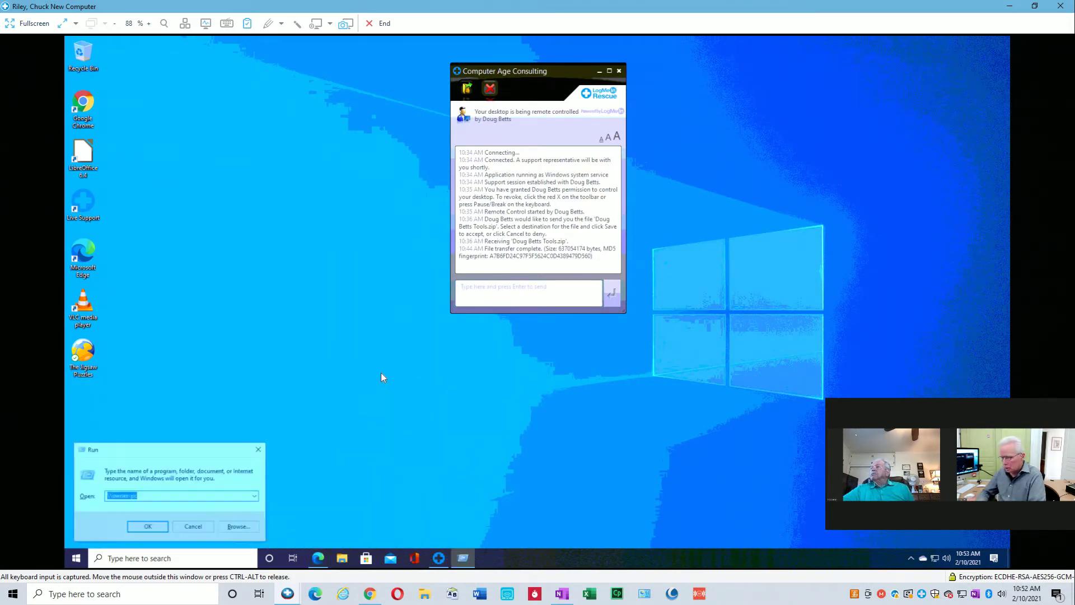
key("Return")
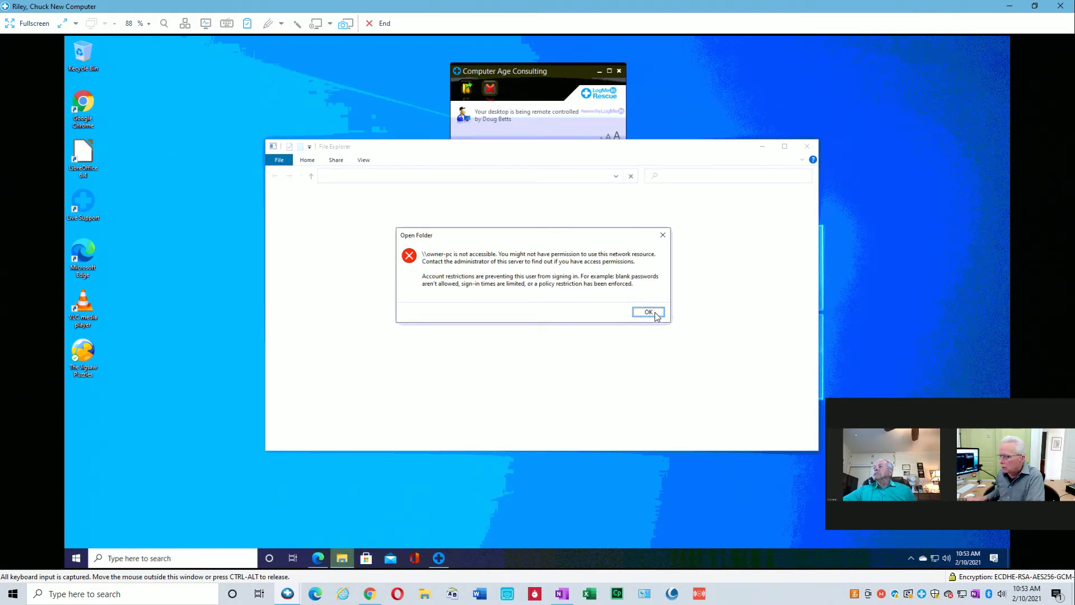
left_click(653, 312)
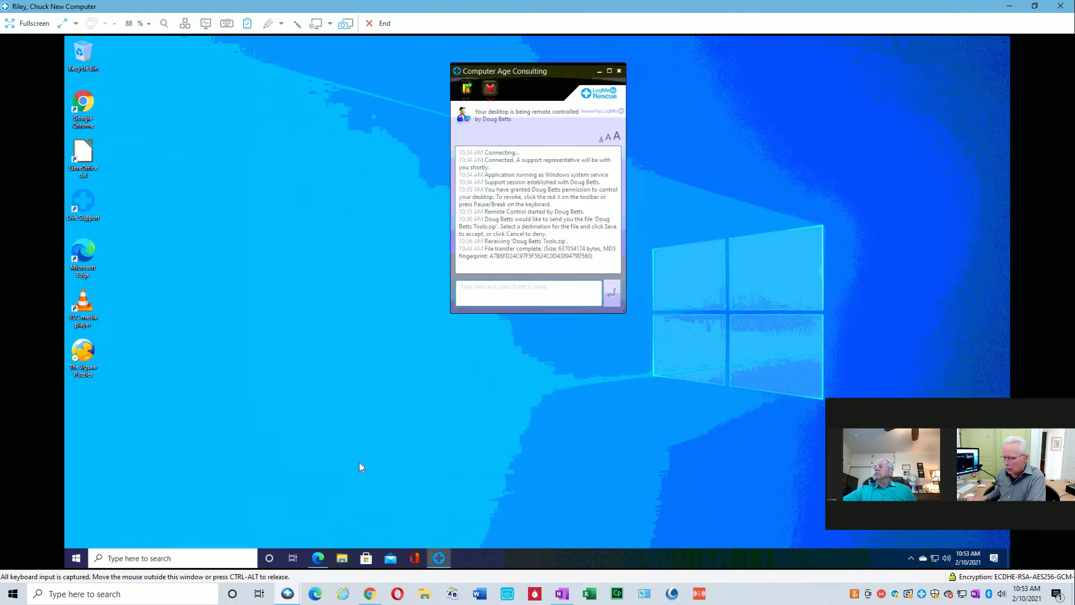
Open and close the new computer's Start menu.
left_click(77, 558)
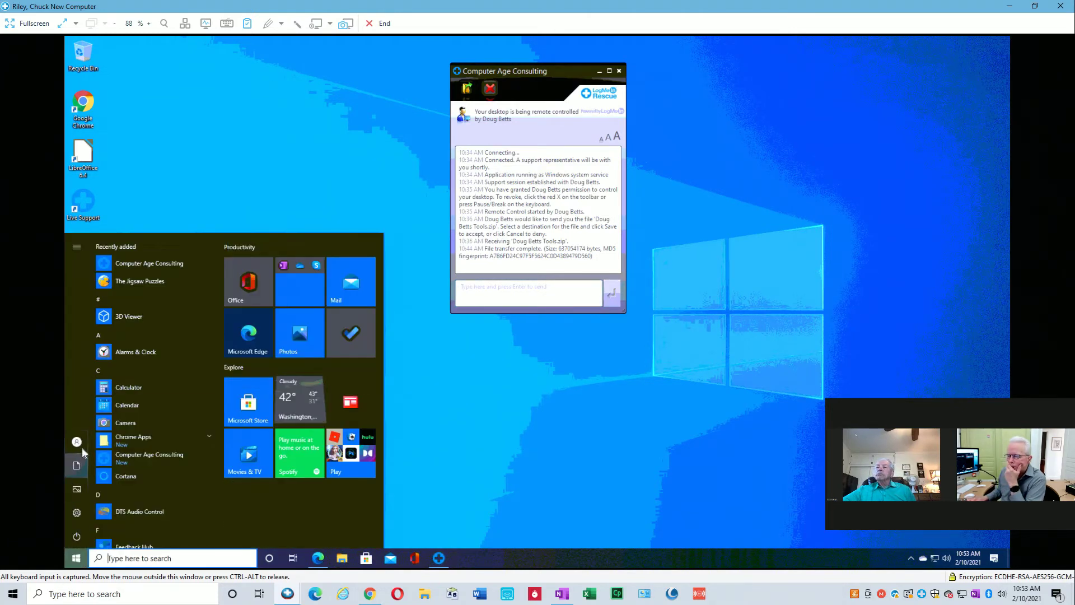
mouse_move(80, 450)
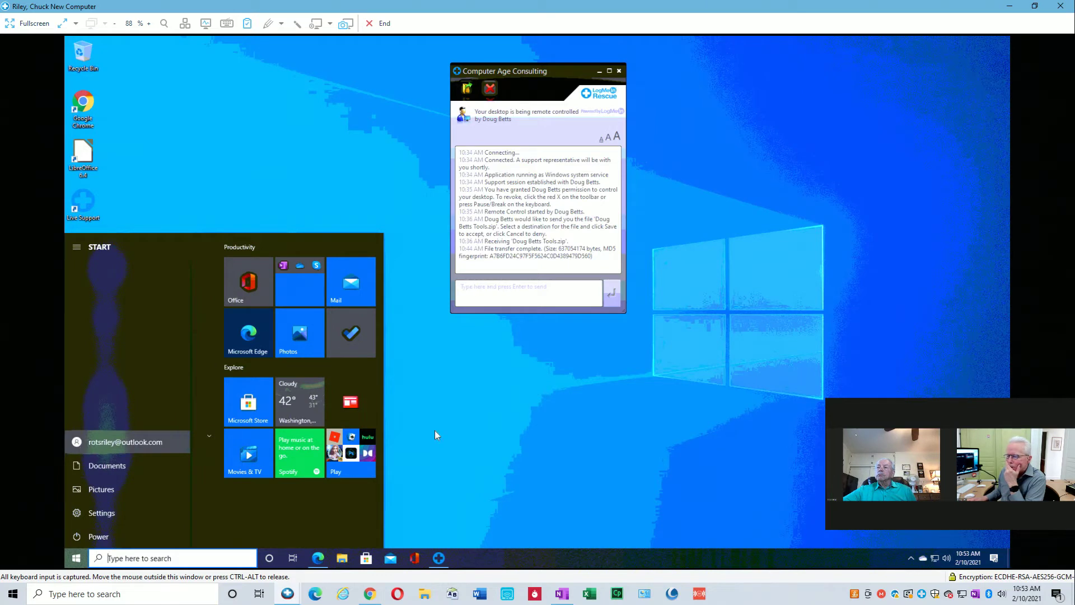
left_click(513, 427)
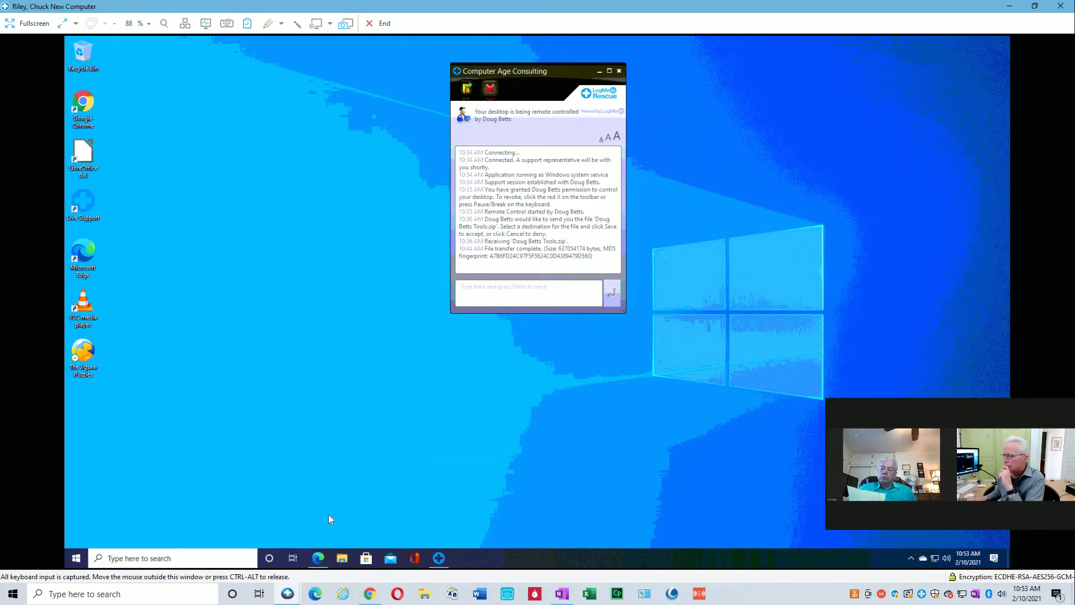
Switch back to the old PC's session and close its Libraries Explorer window.
mouse_move(296, 594)
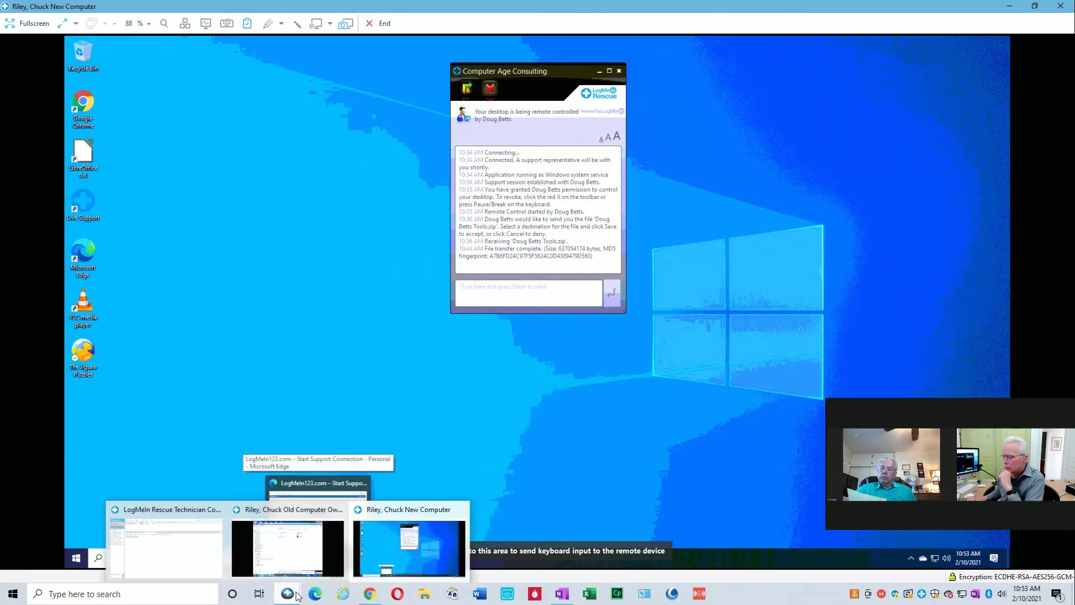
mouse_move(291, 558)
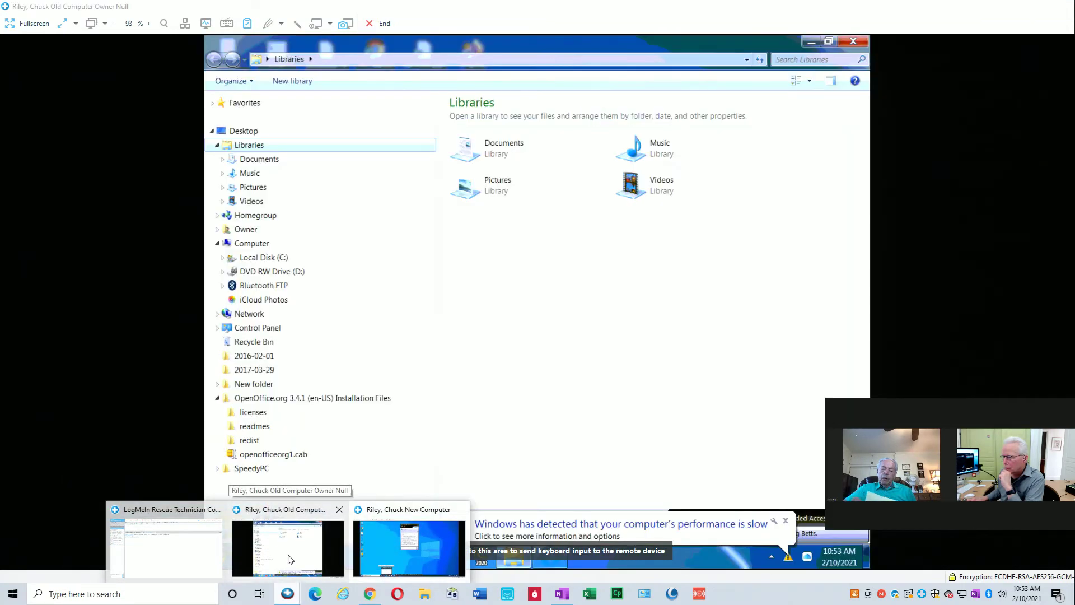
left_click(290, 559)
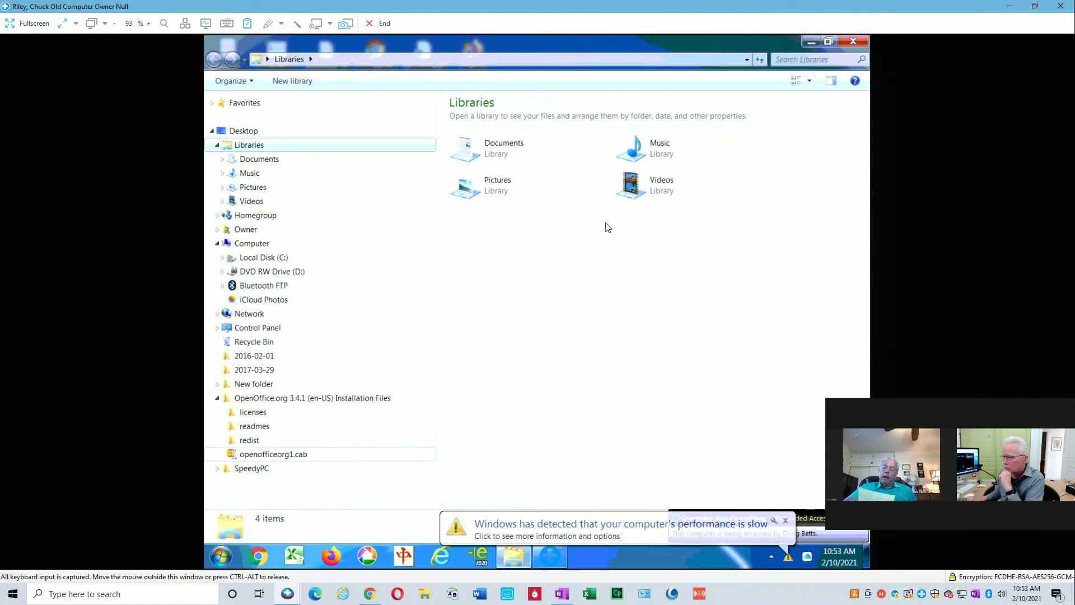
left_click(849, 43)
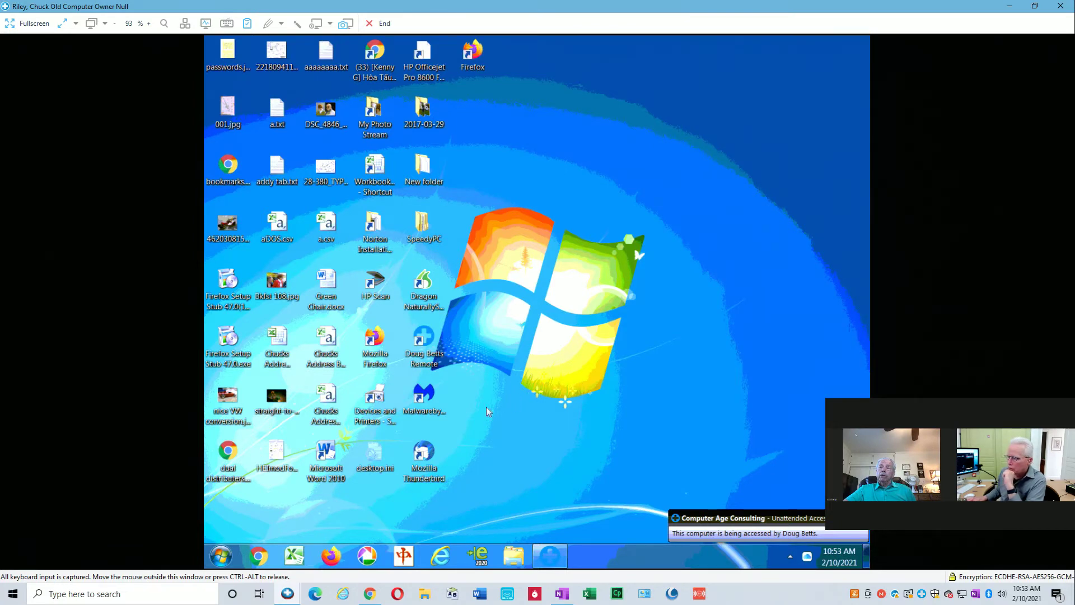
mouse_move(292, 593)
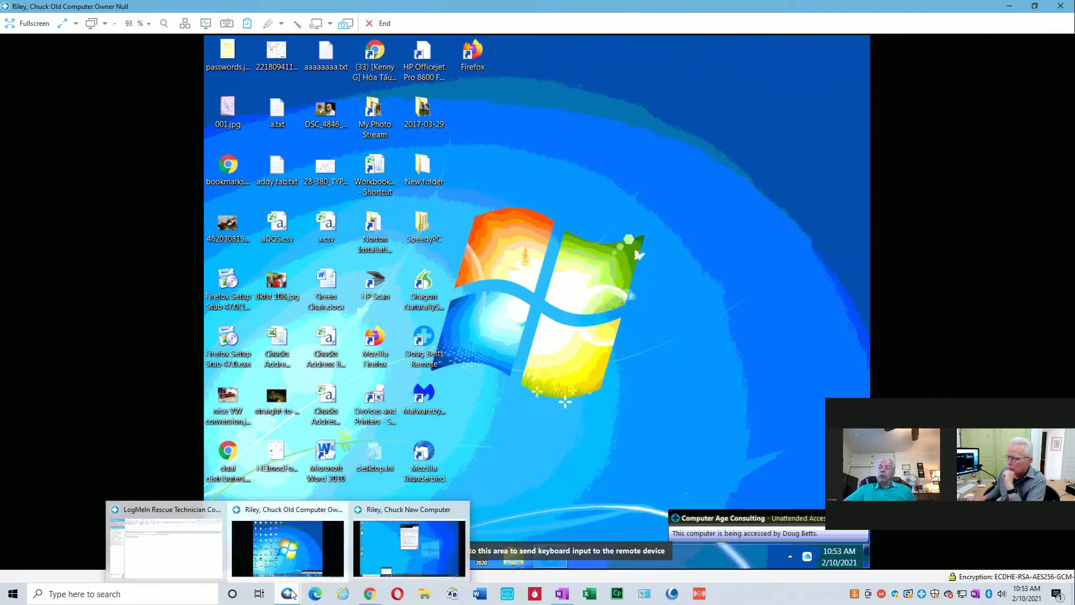
Switch to the new PC's session and dismiss its Start menu, leaving the desktop visible.
left_click(368, 554)
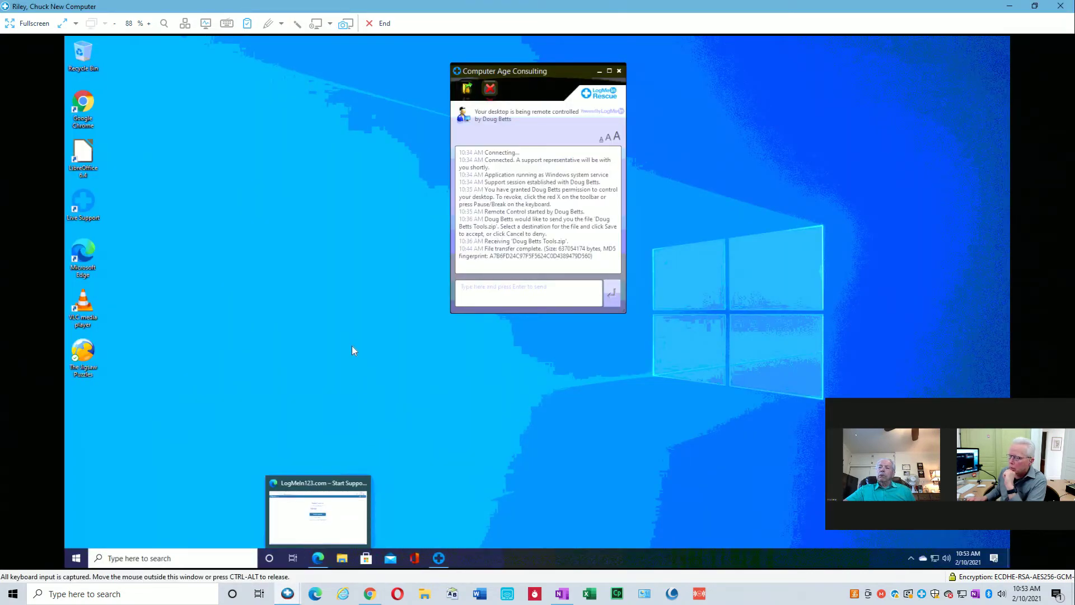
left_click(78, 555)
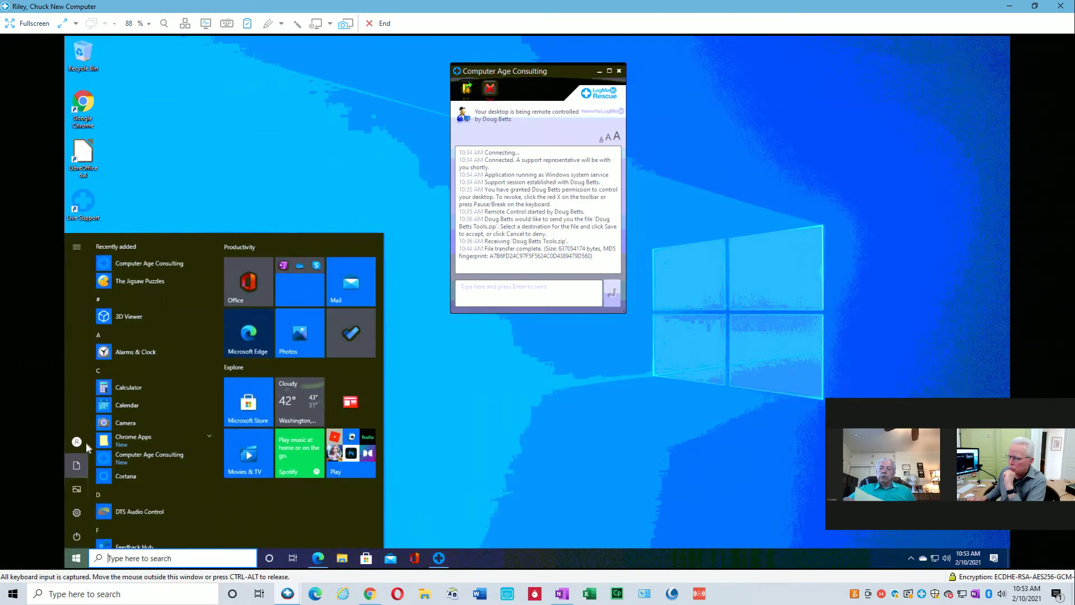
mouse_move(82, 441)
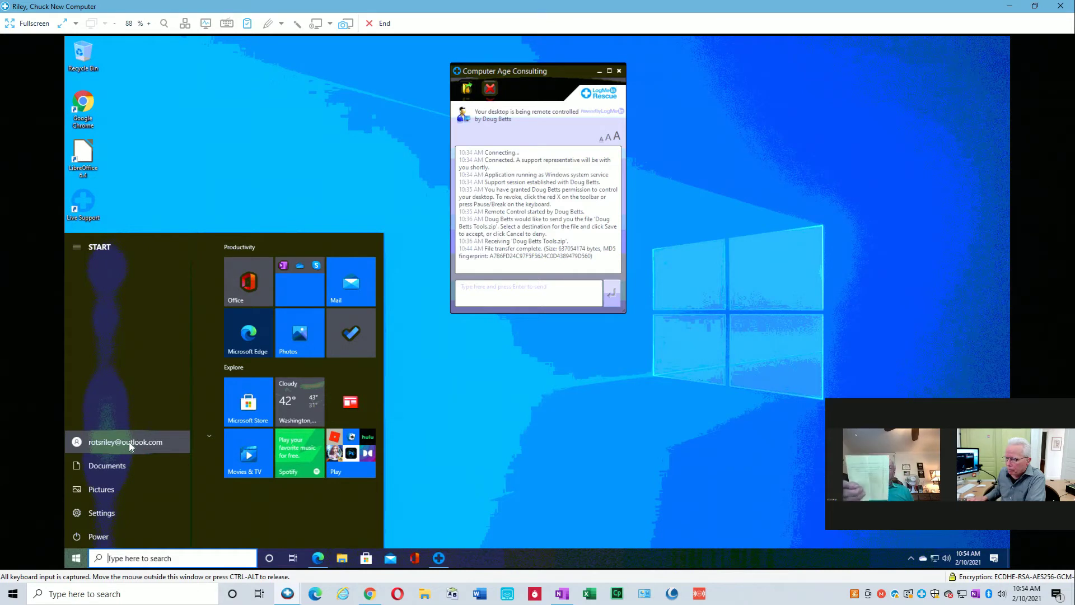
left_click(490, 427)
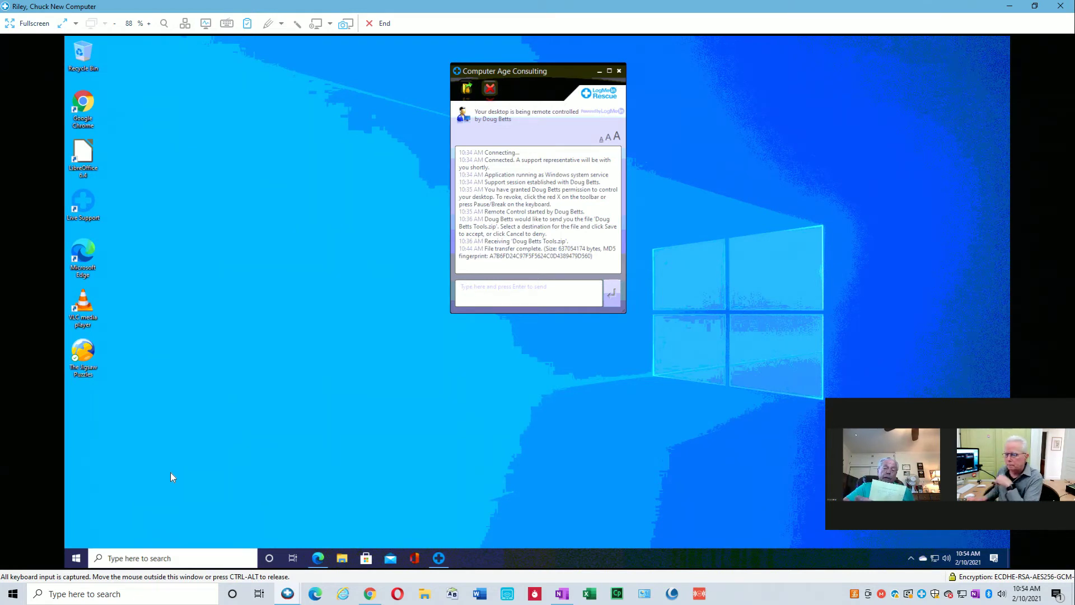
left_click(78, 556)
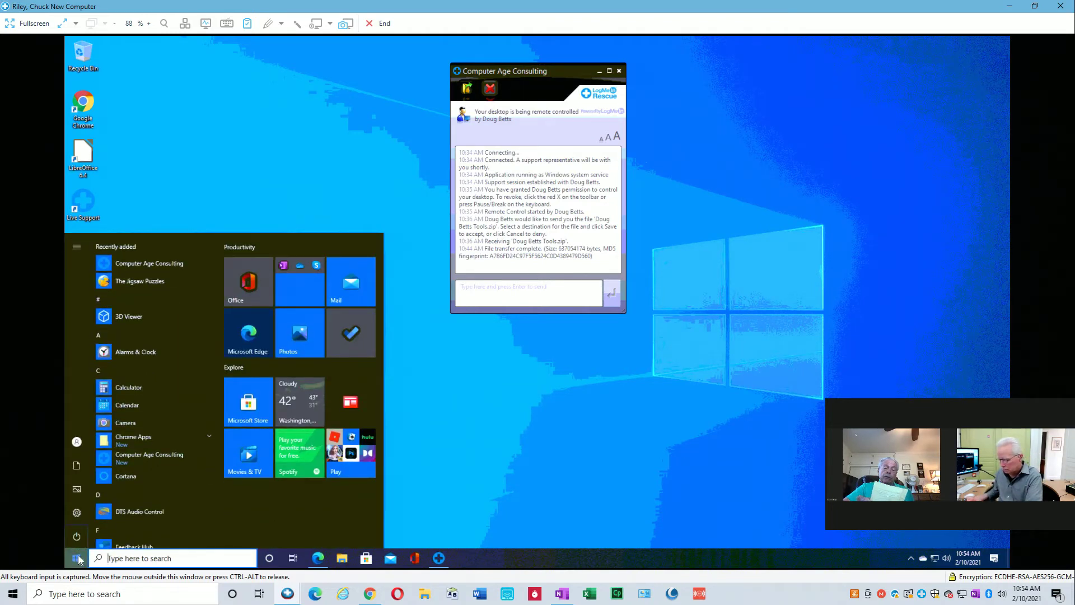
left_click(500, 472)
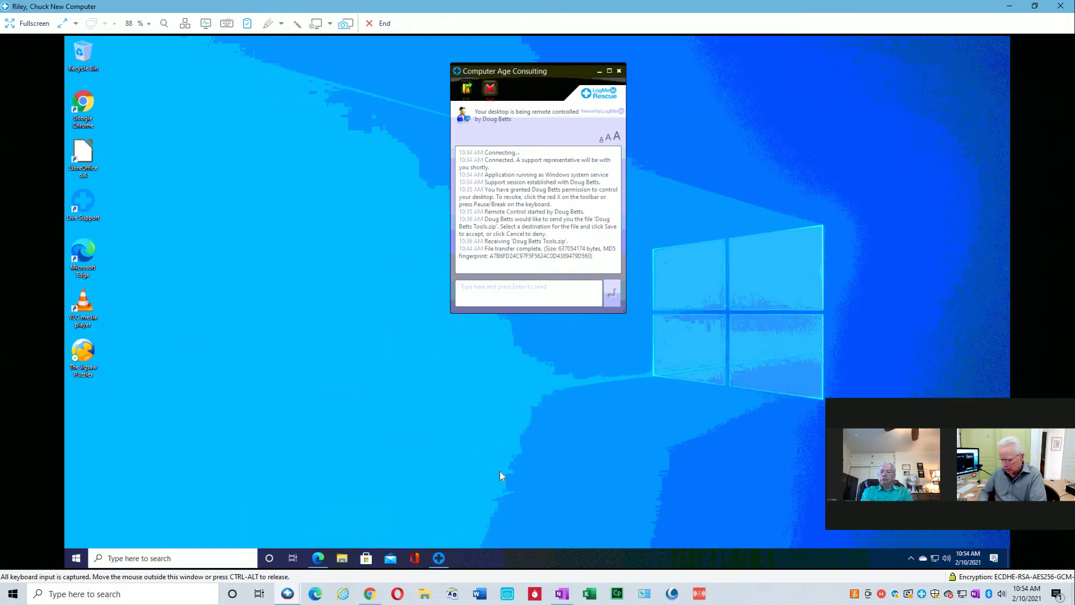
Search 'sign' to reach Sign-in options, then go to the Your info account page.
key("super")
type("sign")
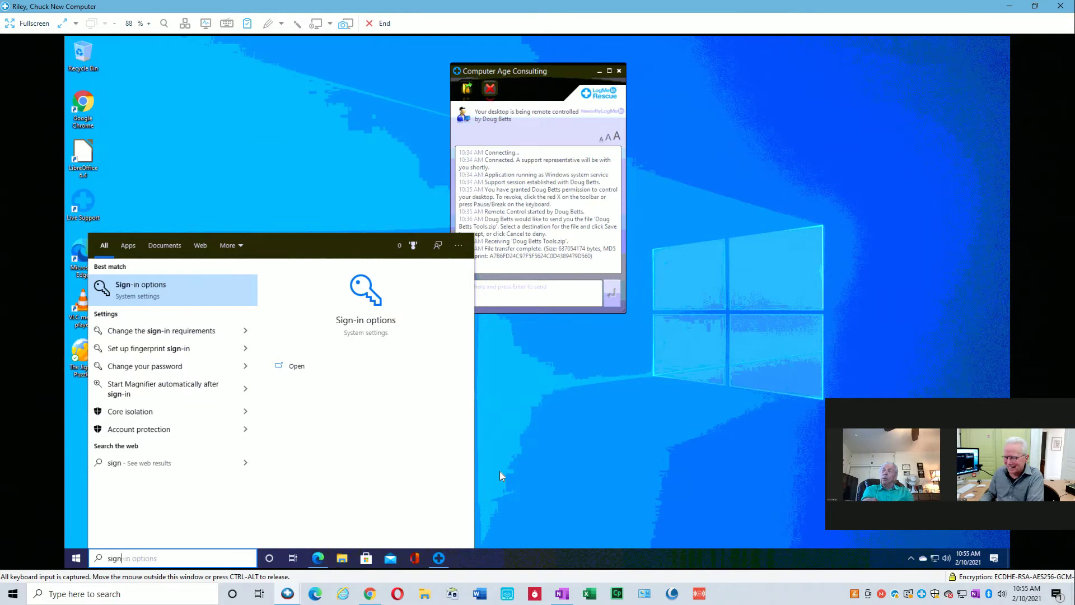
key("Return")
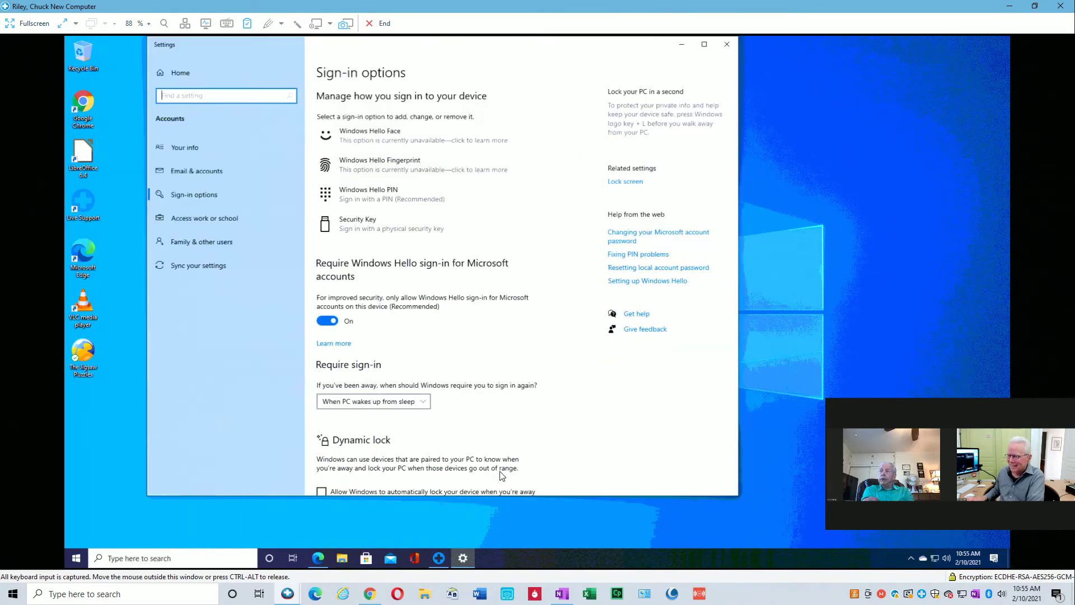
left_click(189, 148)
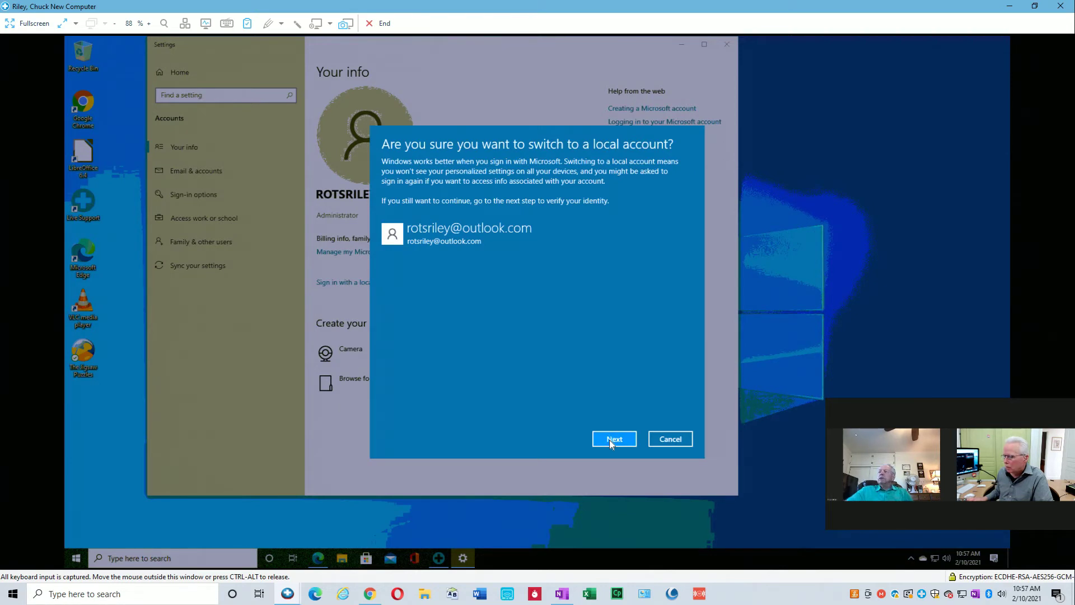
Continue the local account switch, verify with the account PIN, and clear the prefilled user name.
left_click(609, 438)
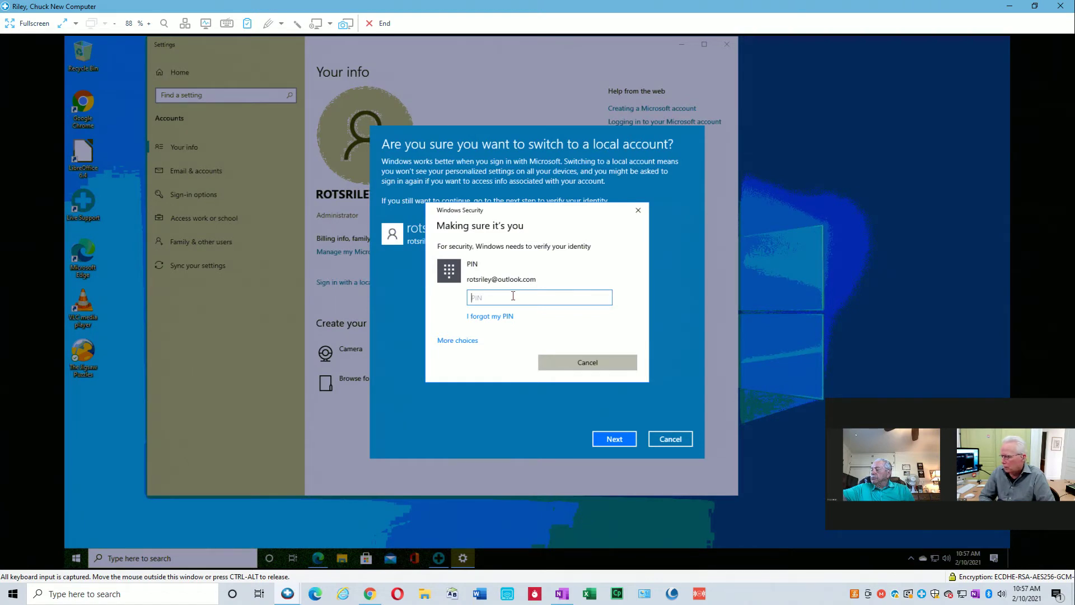
type("•••")
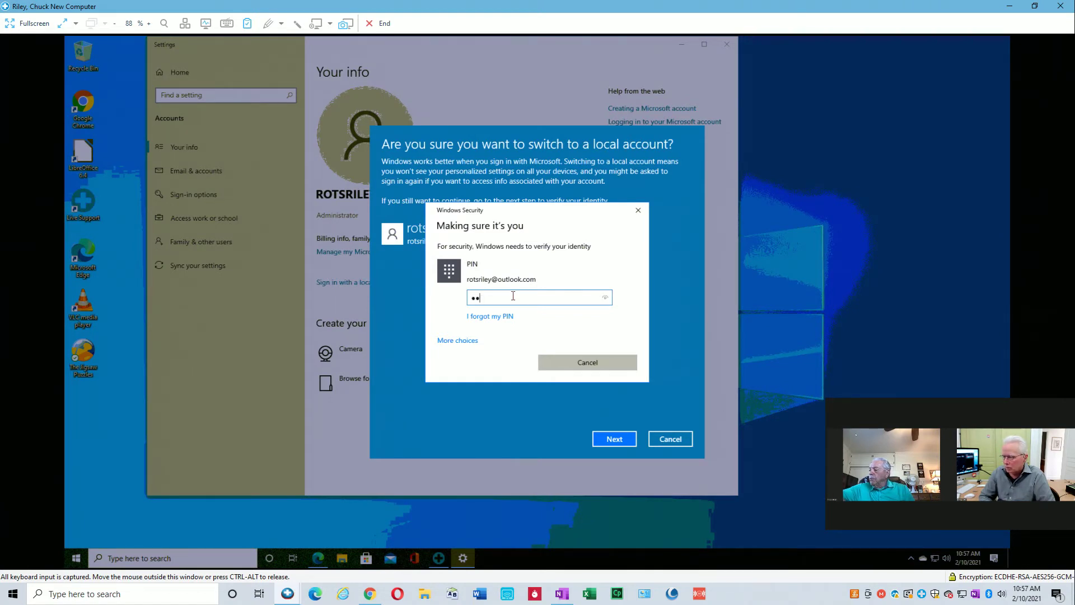
type("•")
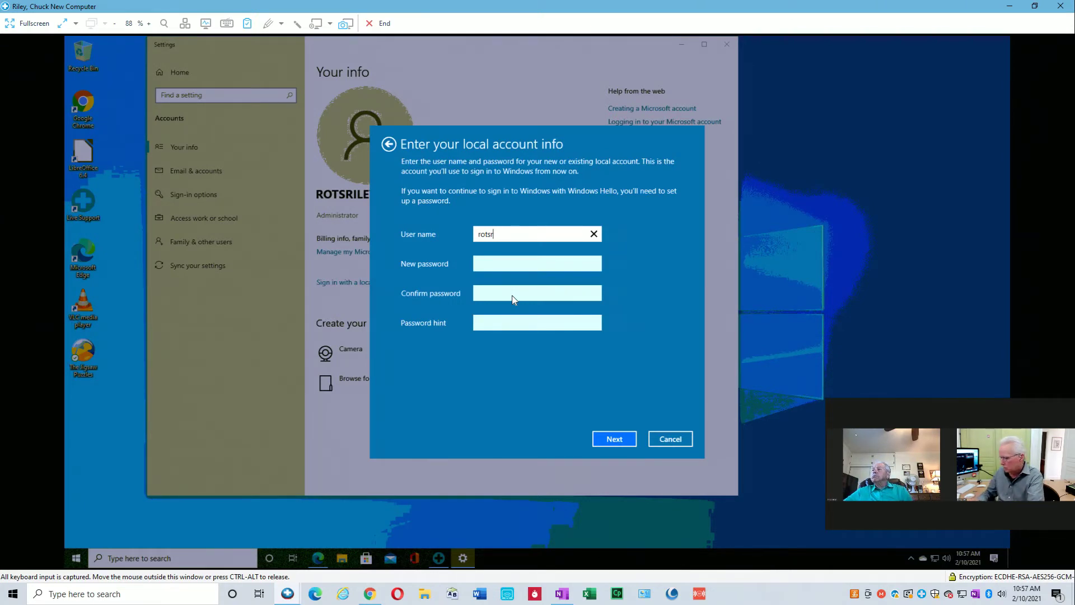
key("BackSpace")
key("BackSpace")
key("BackSpace")
key("BackSpace")
key("BackSpace")
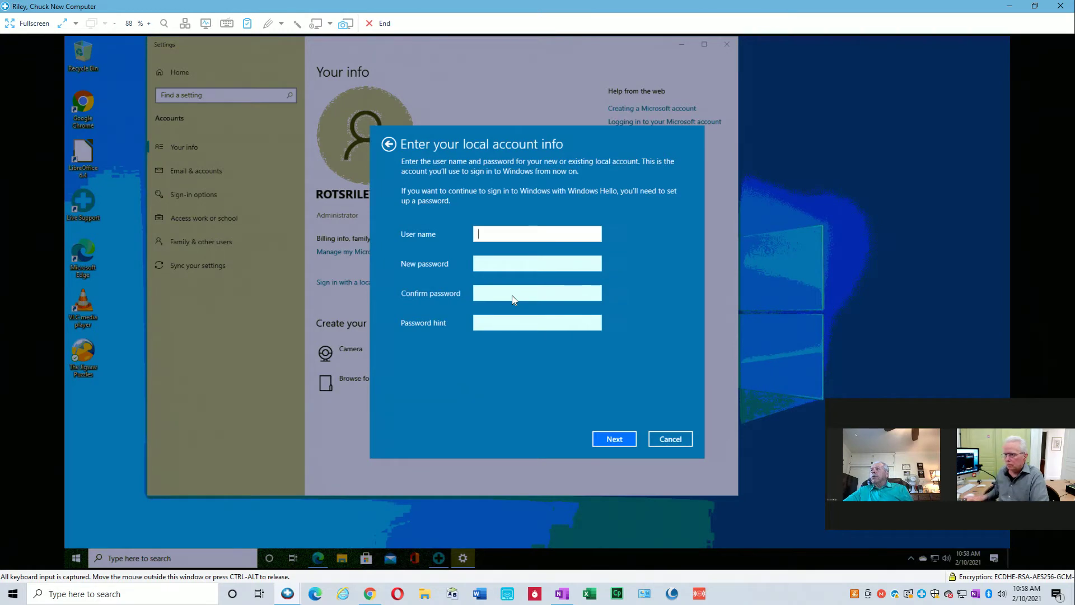
left_click(288, 593)
left_click(285, 546)
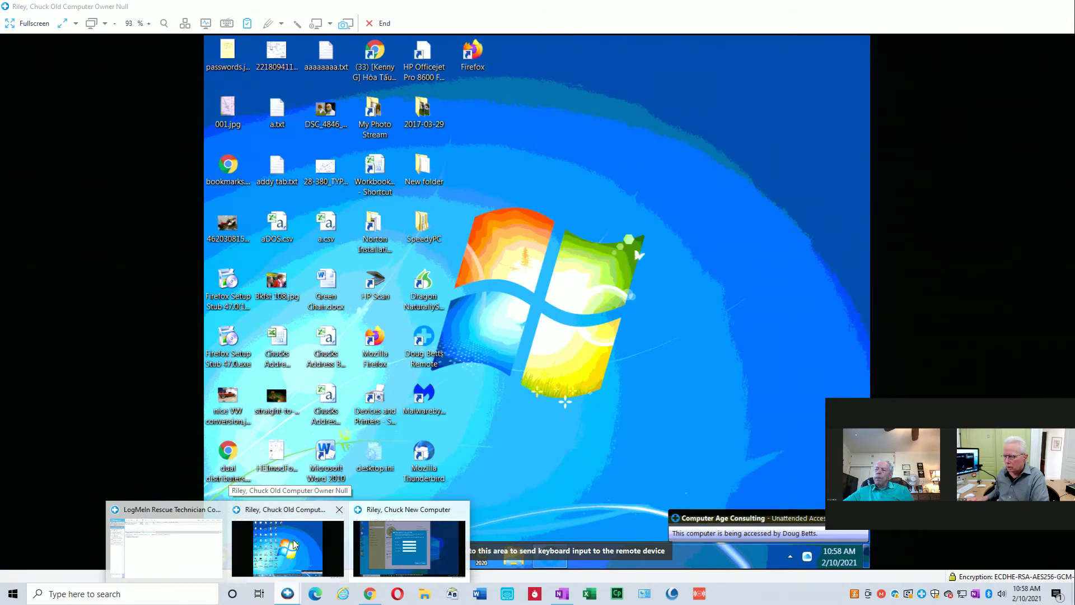
left_click(293, 543)
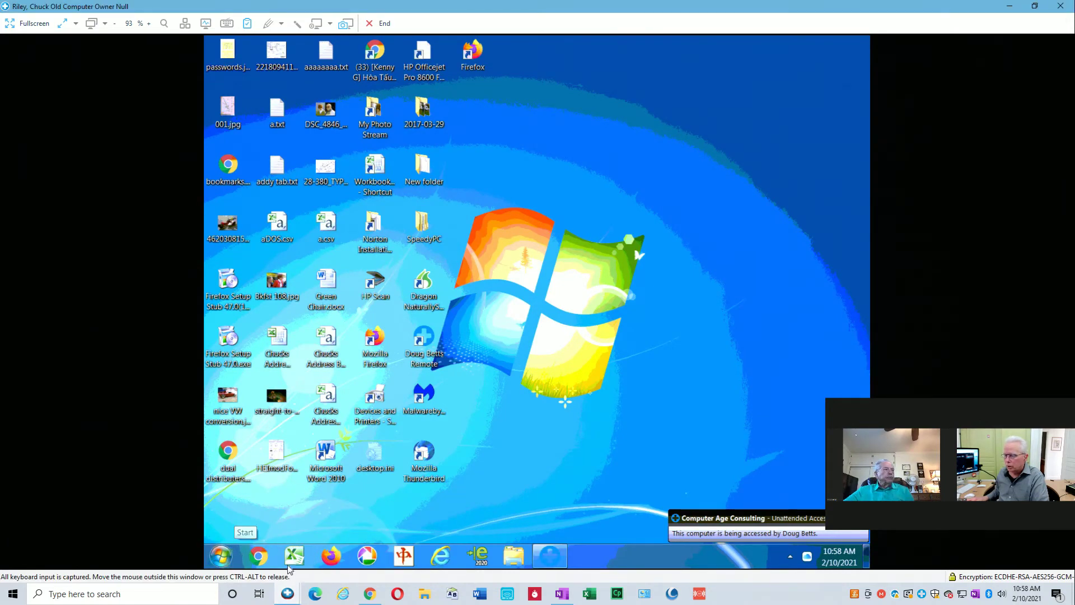
mouse_move(297, 583)
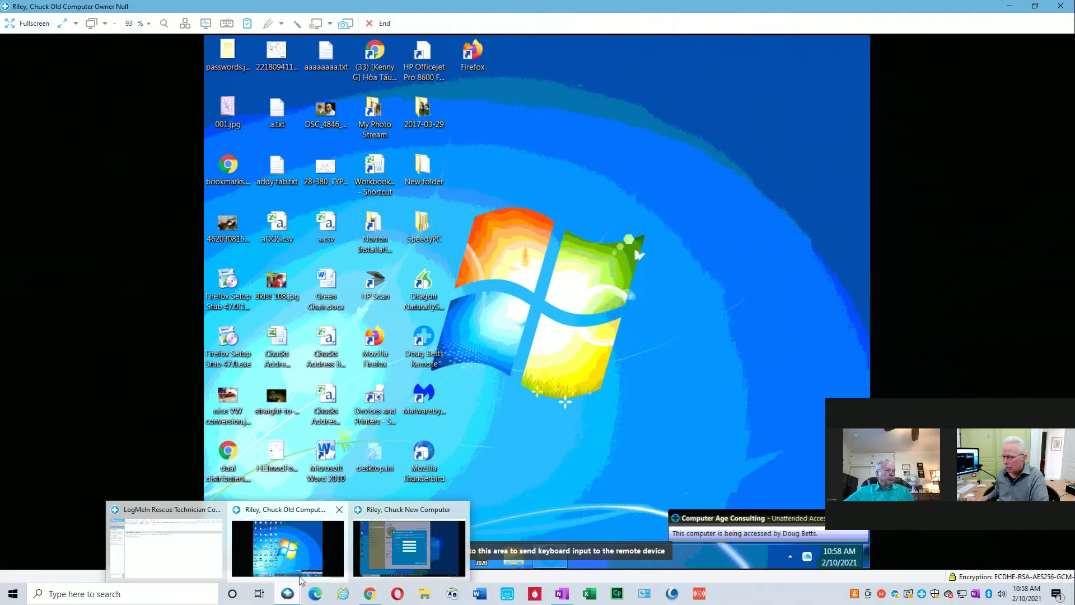
left_click(389, 516)
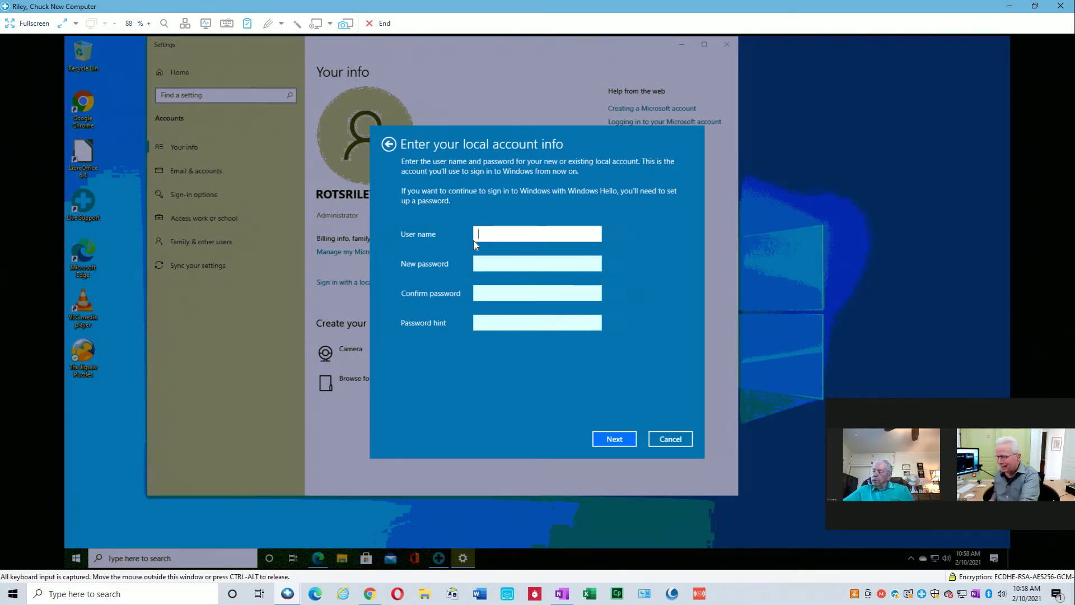
Enter the user's first name as the local user name, leave all password fields blank, and confirm.
type("Chuck")
left_click(474, 267)
left_click(476, 300)
left_click(492, 328)
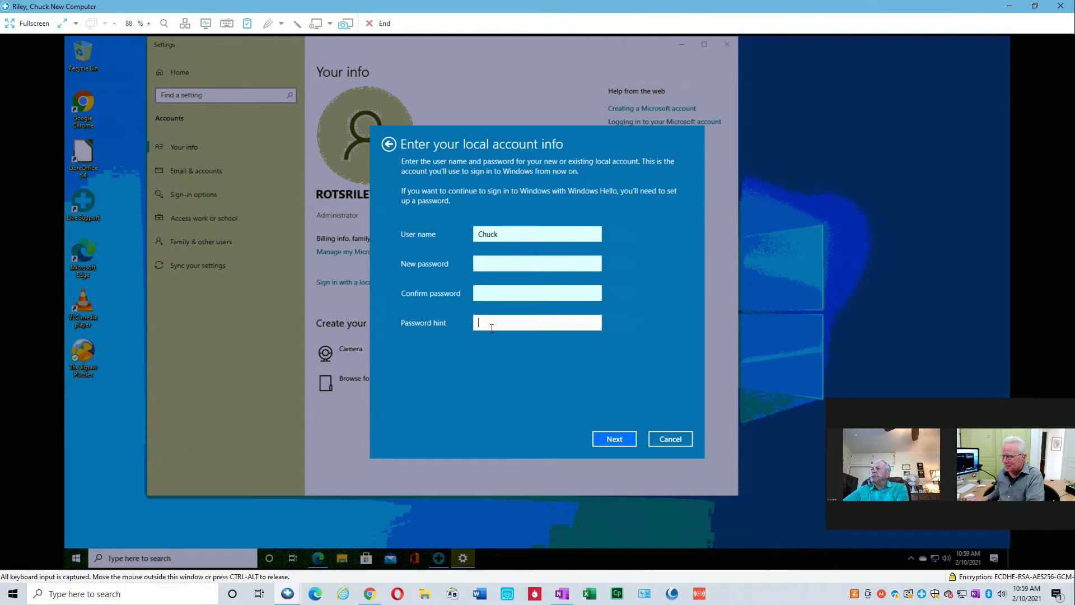
left_click(614, 439)
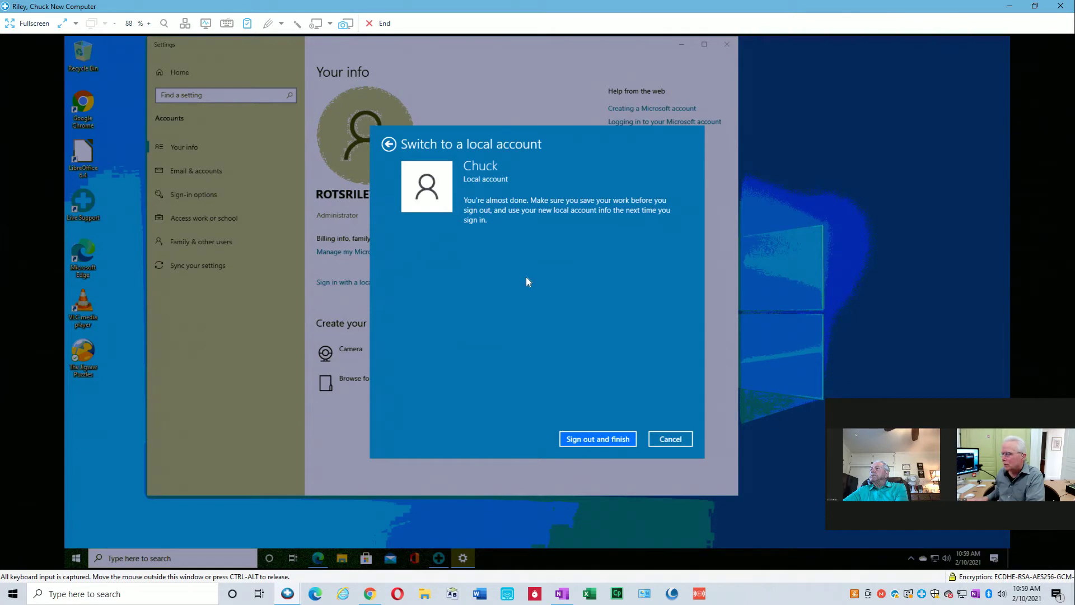
left_click(599, 441)
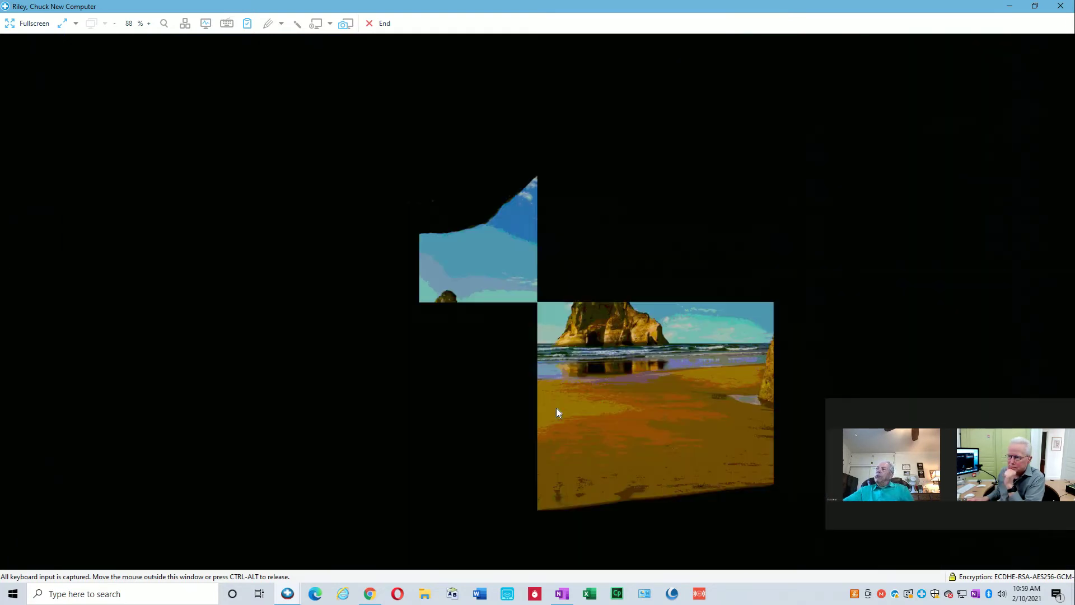
Dismiss the new PC's lock screen to reach the local account sign-in screen.
left_click(533, 384)
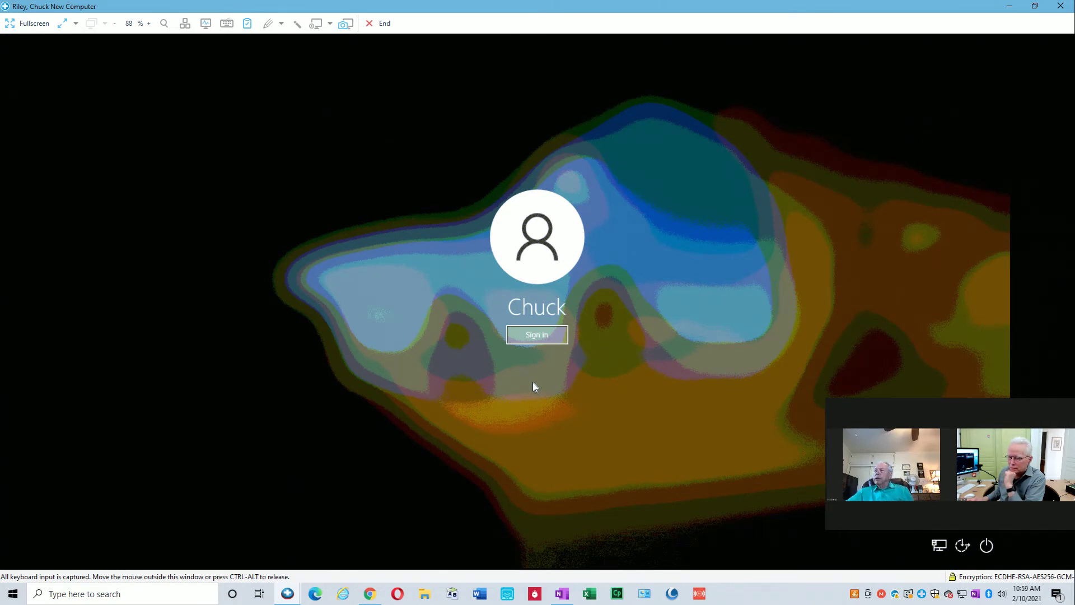
Sign in to the new local account and minimize the Computer Age Consulting chat window.
left_click(536, 338)
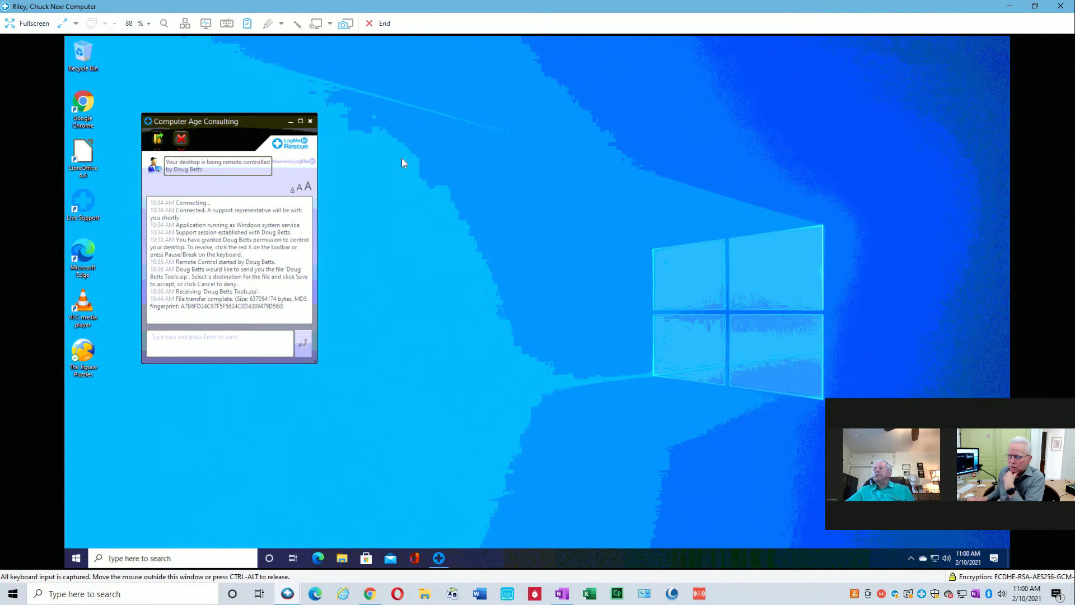
left_click(290, 121)
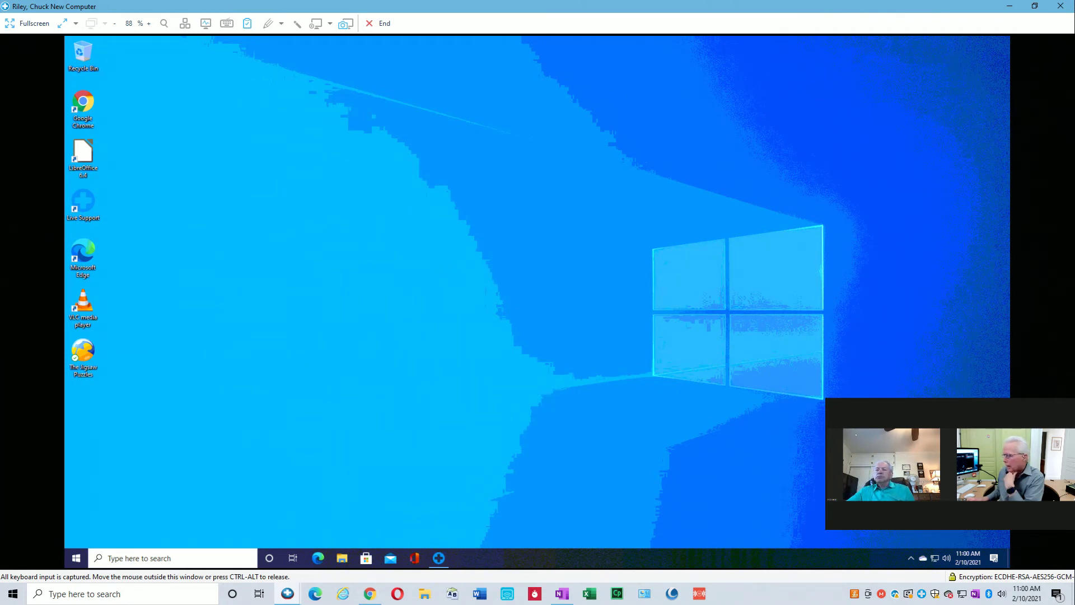
left_click(75, 558)
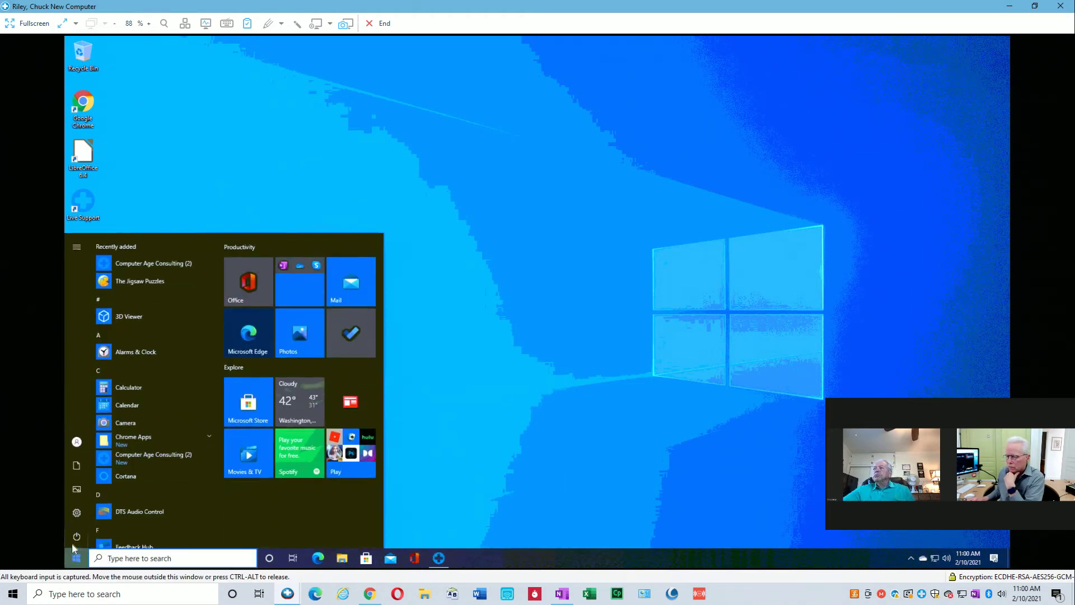
mouse_move(75, 446)
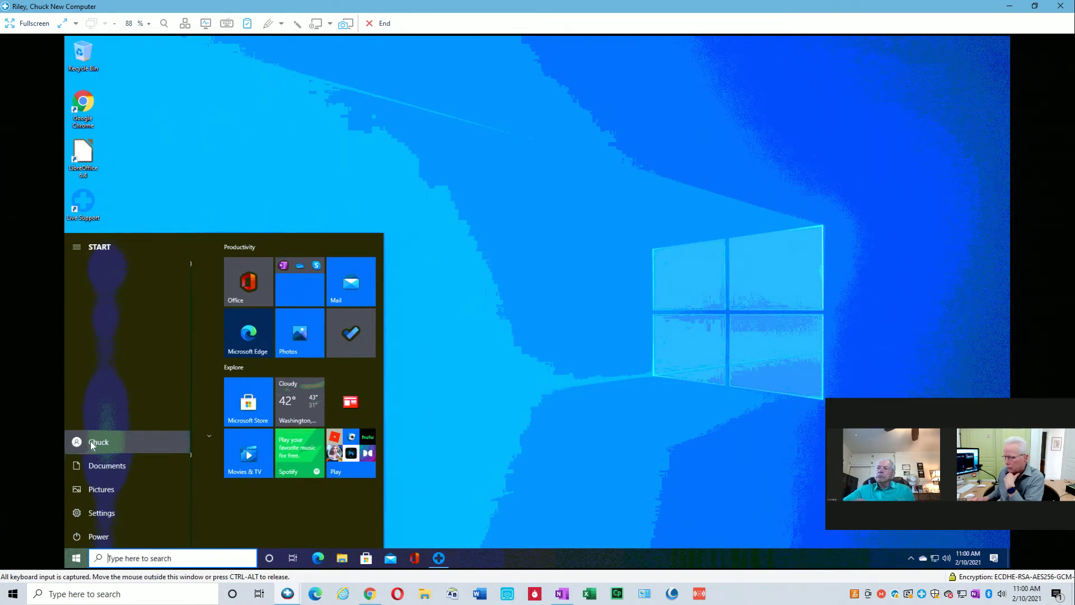
left_click(600, 403)
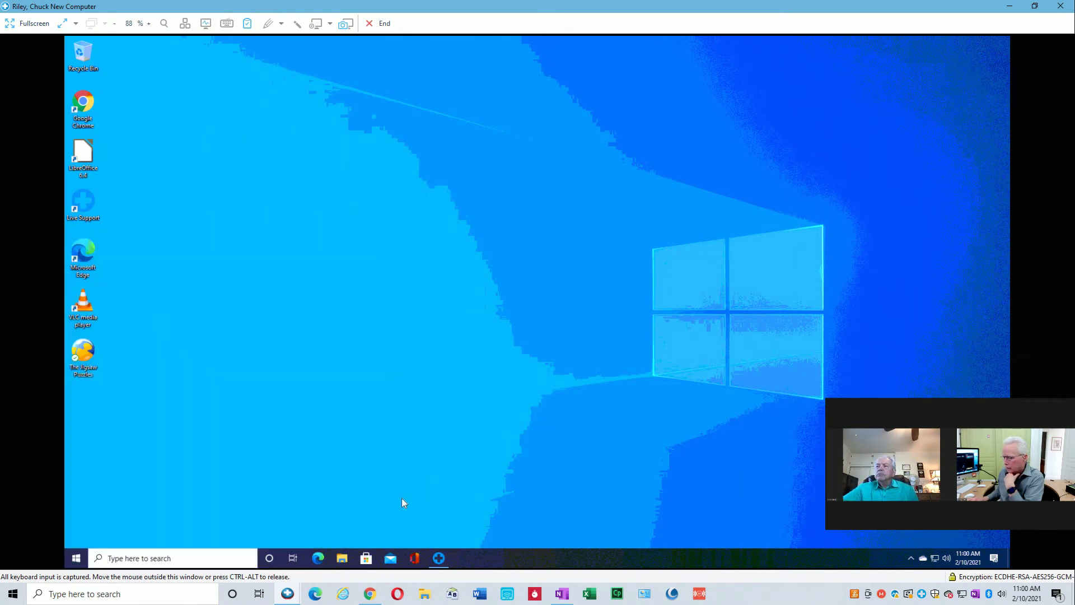
left_click(343, 558)
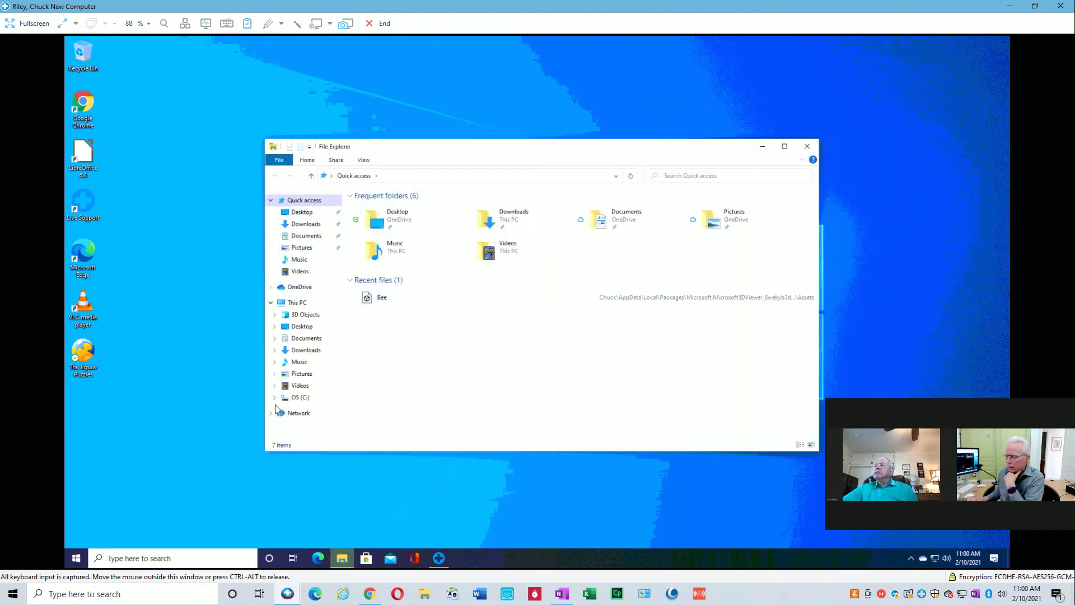
left_click(277, 397)
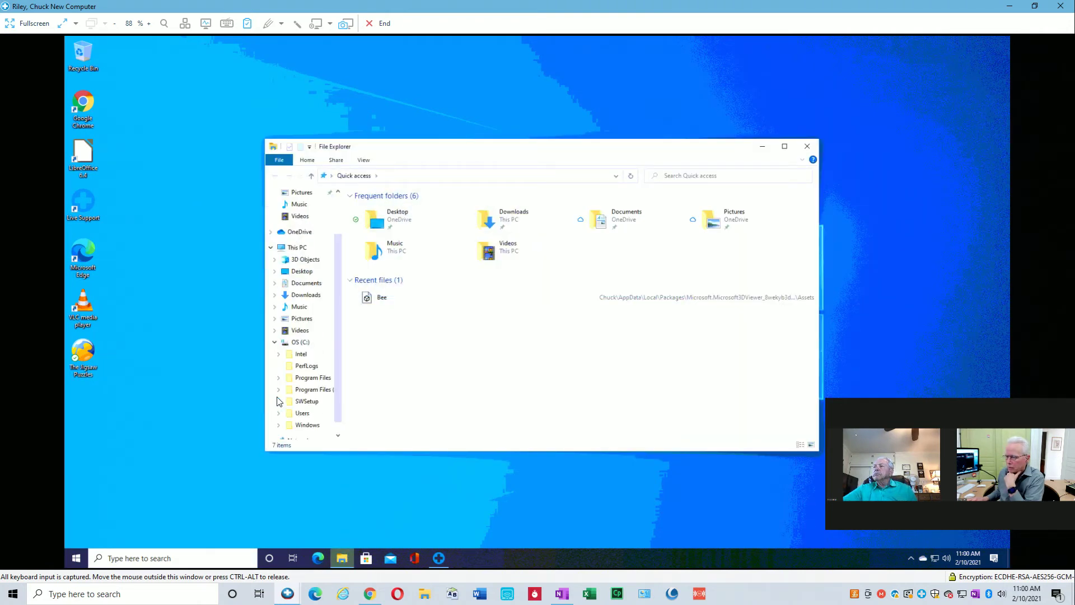
left_click(279, 414)
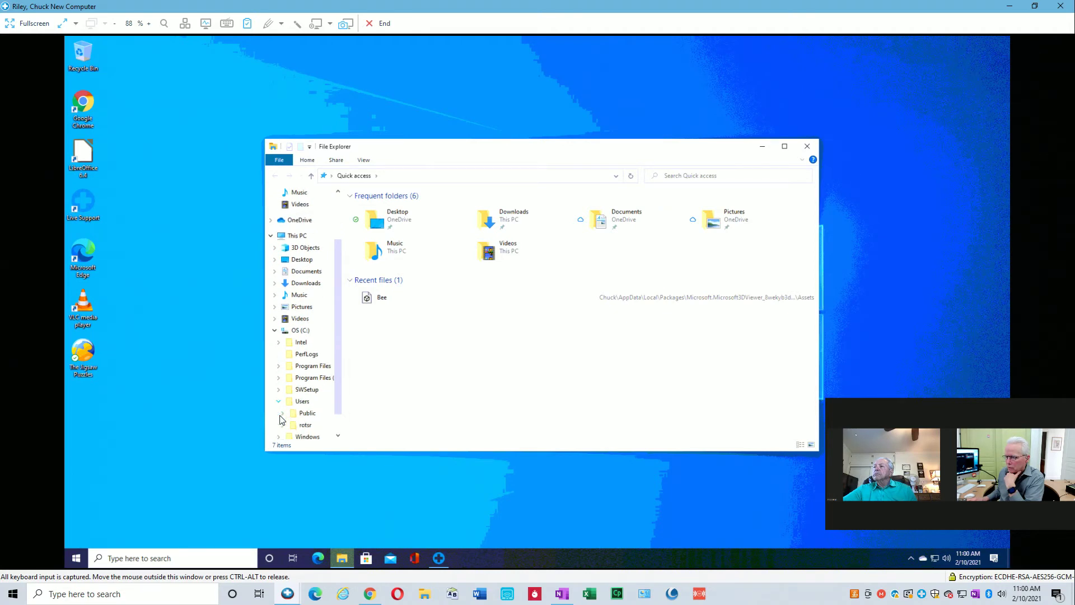
left_click(305, 426)
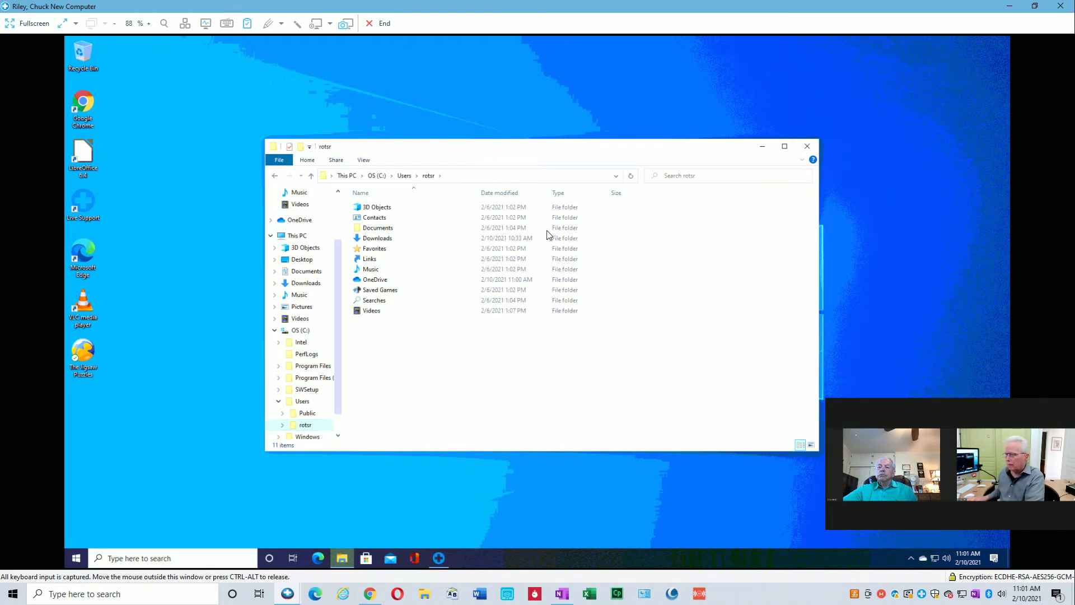
left_click(807, 147)
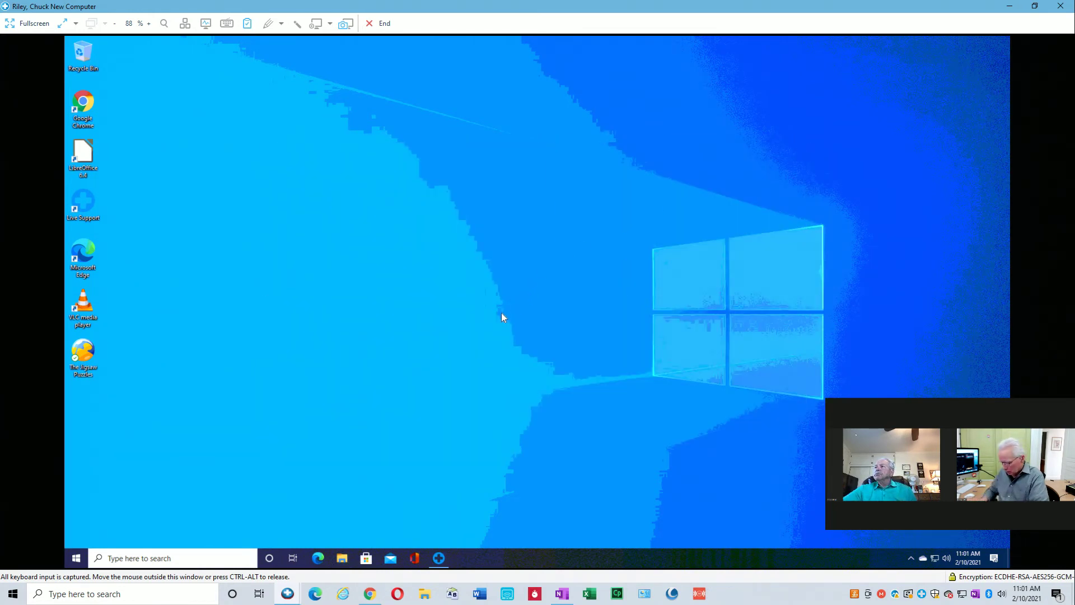
Run \\owner-pc from the Run box and dismiss the not-accessible error.
key("super+r")
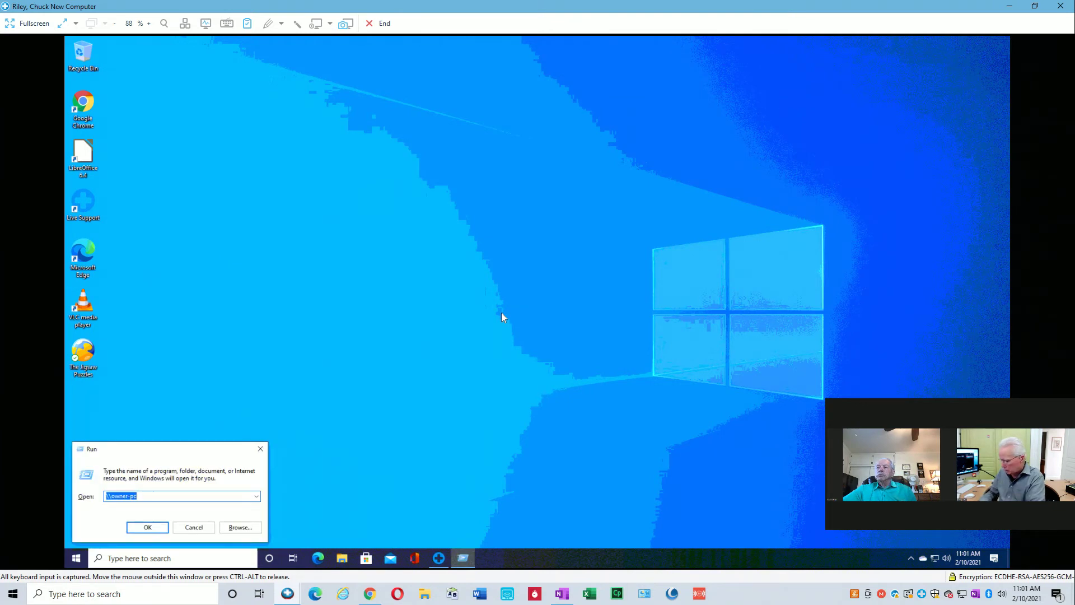
key("Return")
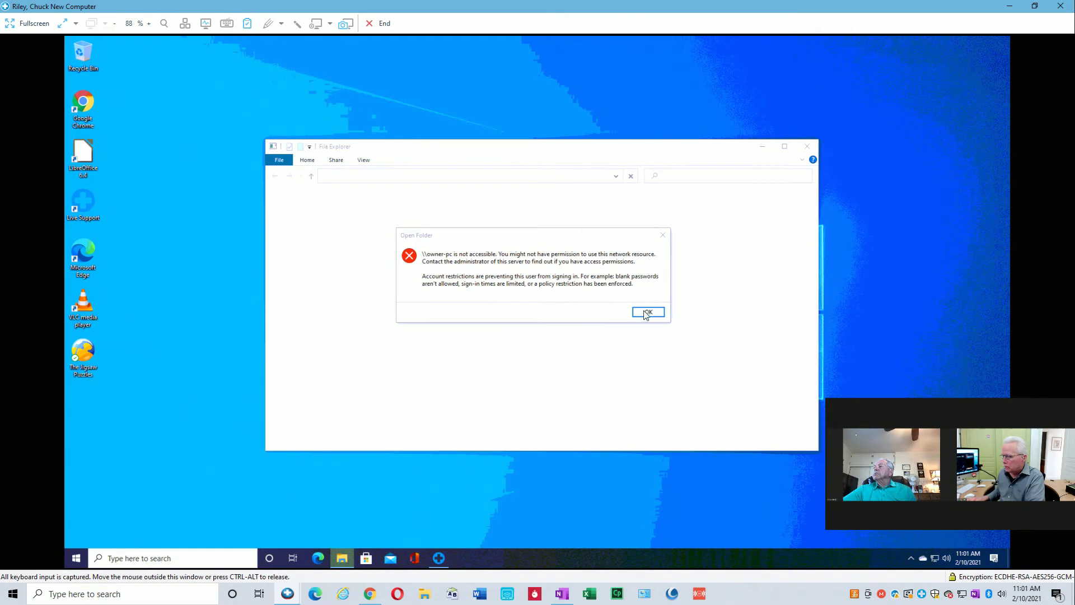
key("Return")
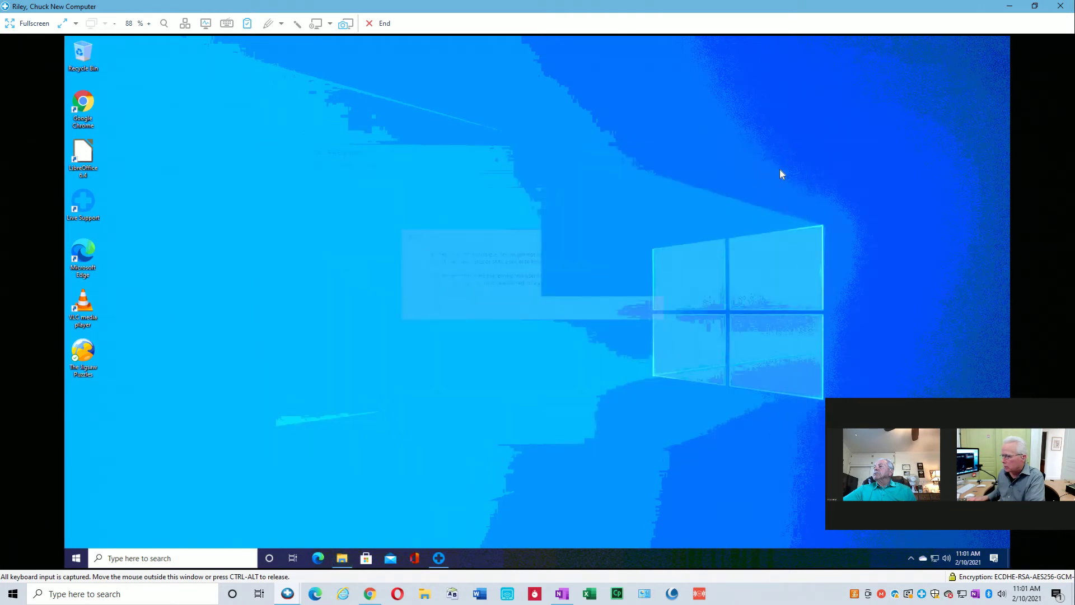
Check the new PC's Network & Internet settings from the tray icon, then close them.
right_click(935, 558)
left_click(934, 546)
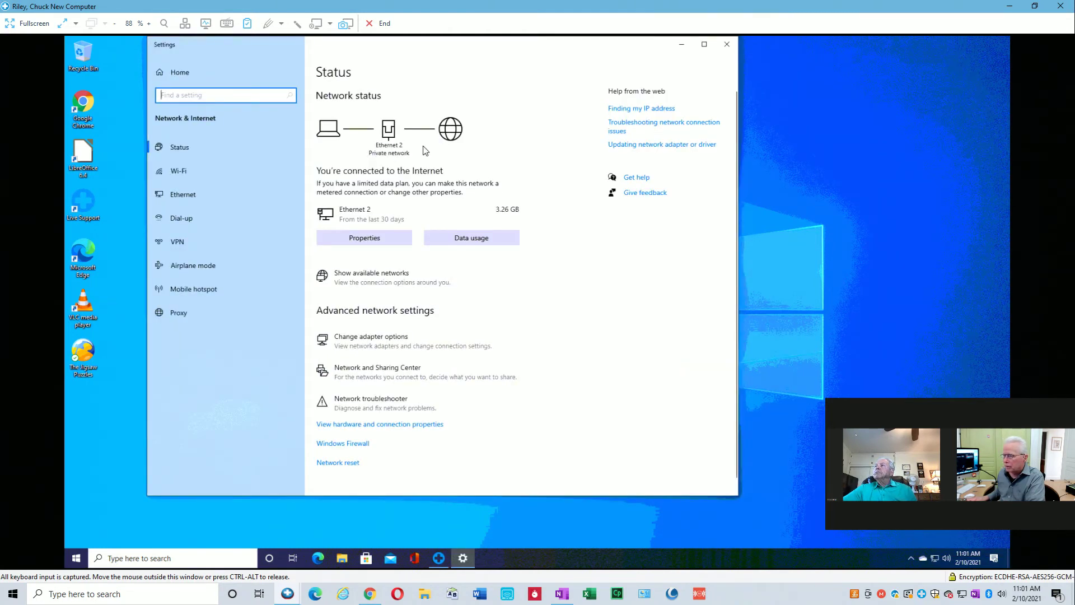
left_click(727, 45)
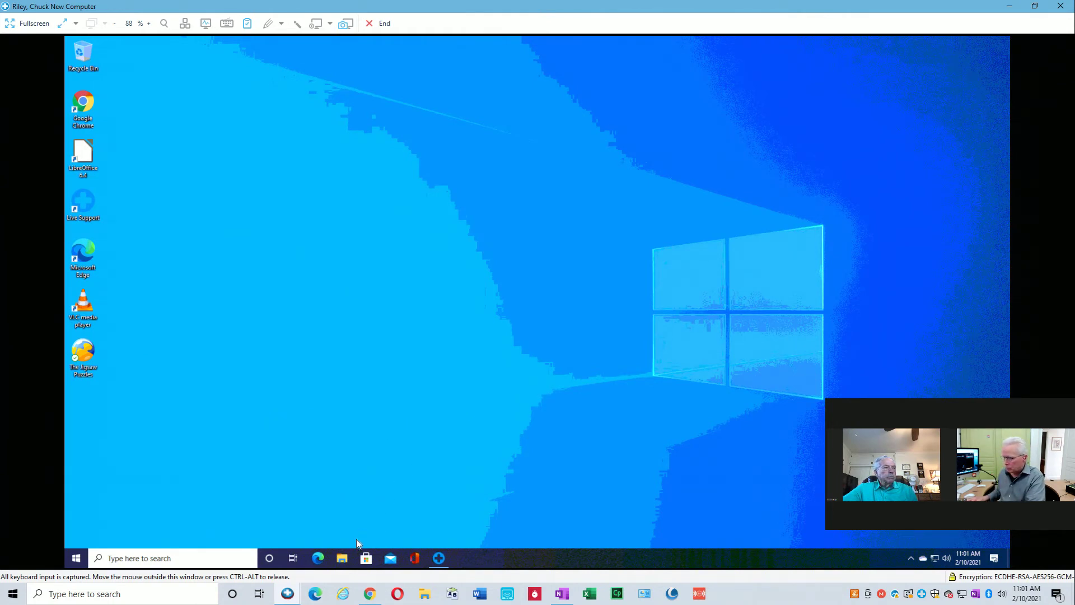
Open File Explorer from the taskbar and go to the Network location.
left_click(344, 559)
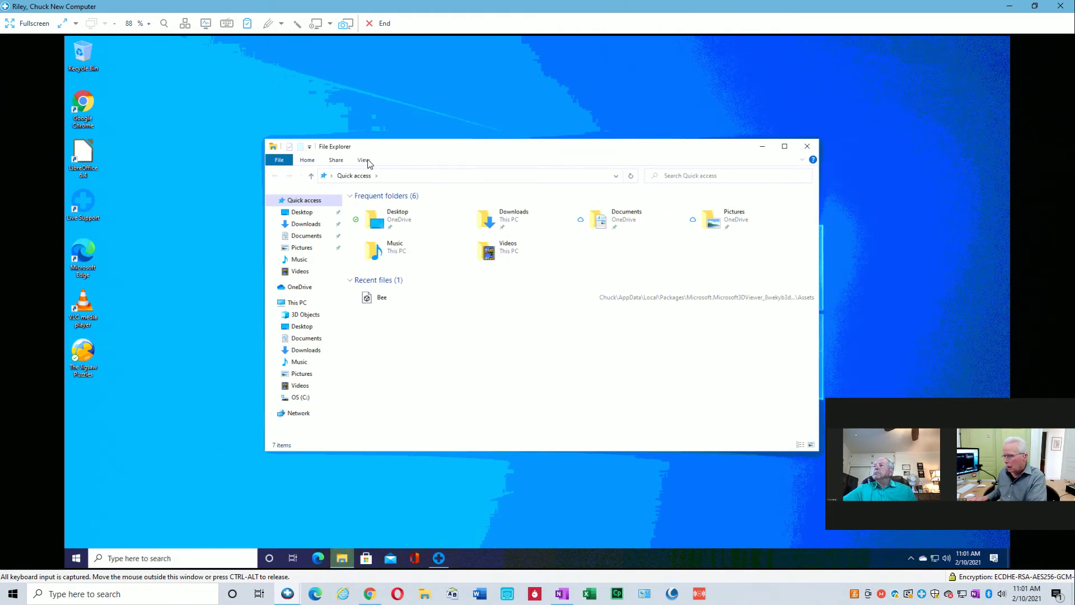
left_click(307, 160)
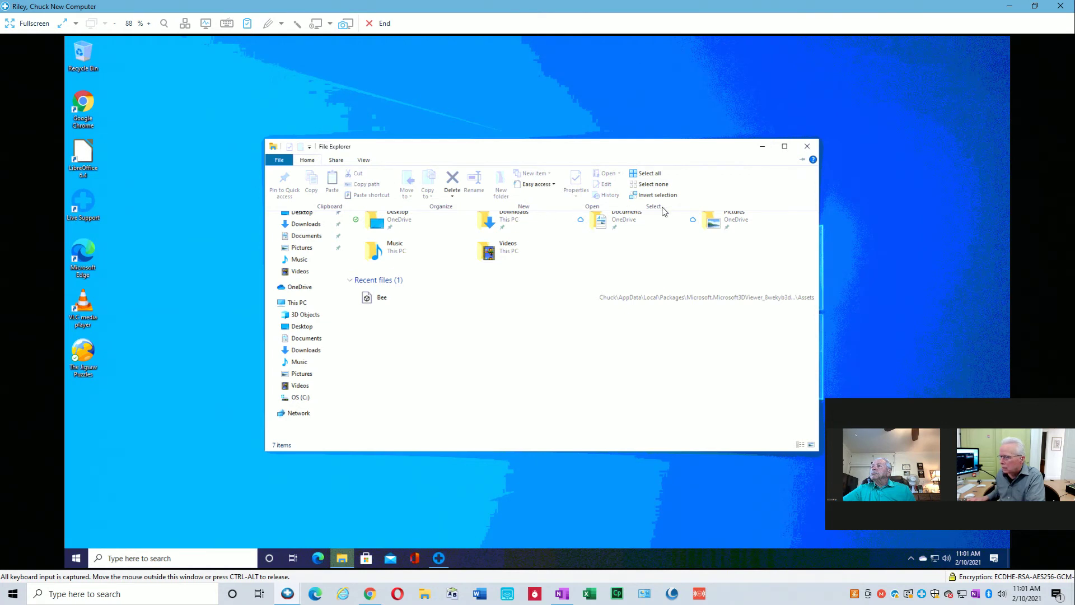
left_click(298, 415)
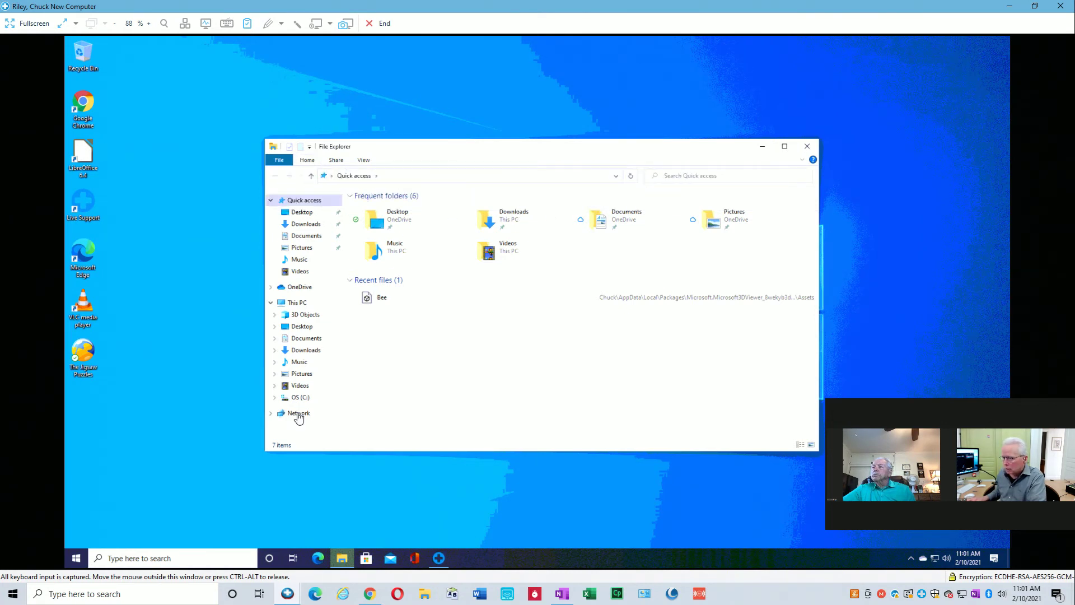
left_click(298, 415)
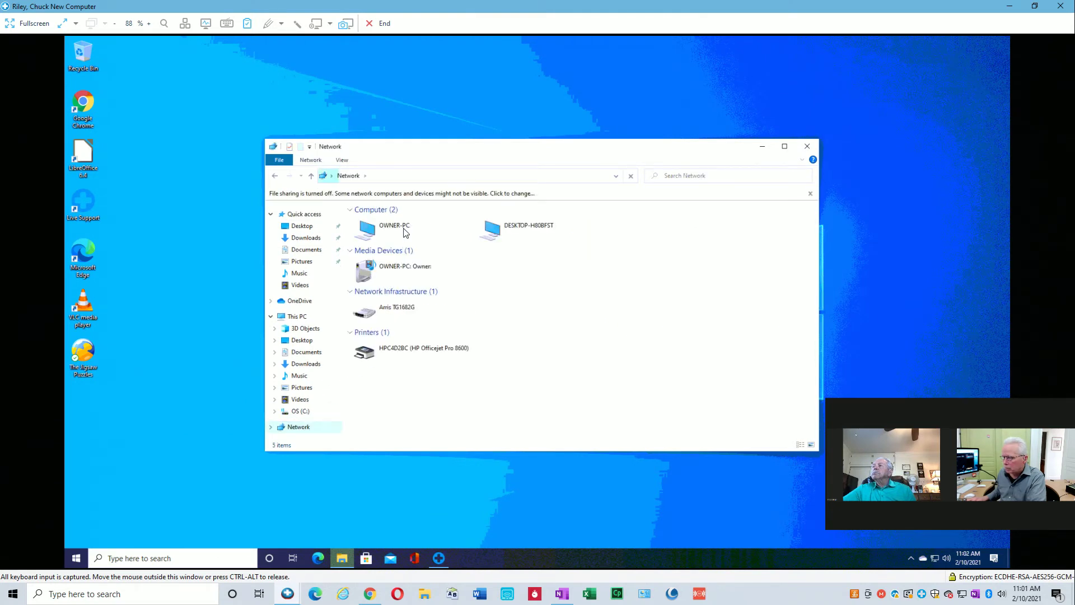
Try opening OWNER-PC from the Network list and dismiss the resulting network error.
left_click(402, 233)
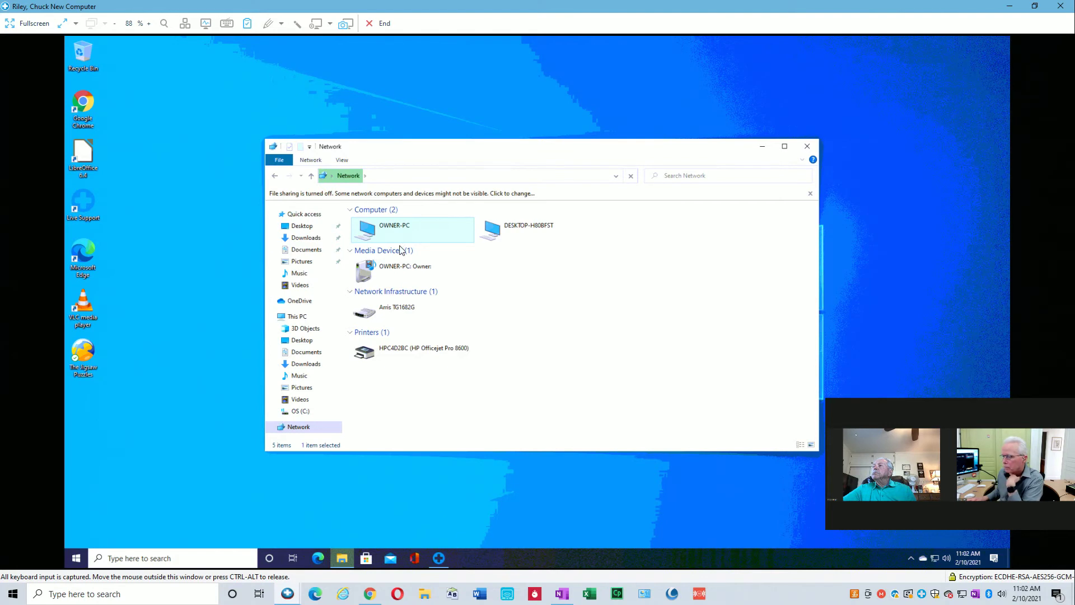
left_click(405, 271)
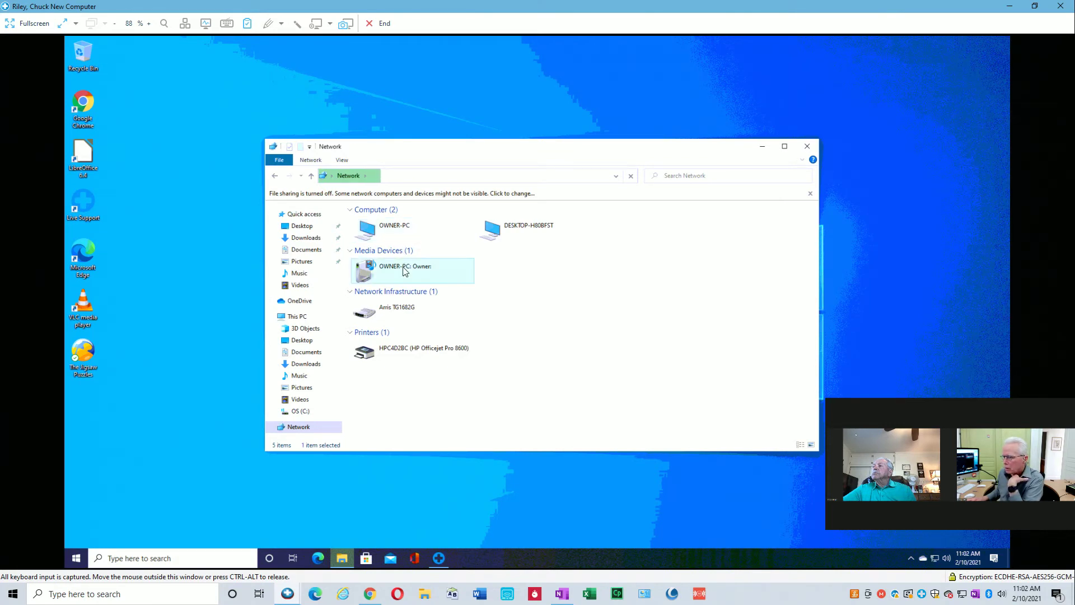
left_click(393, 231)
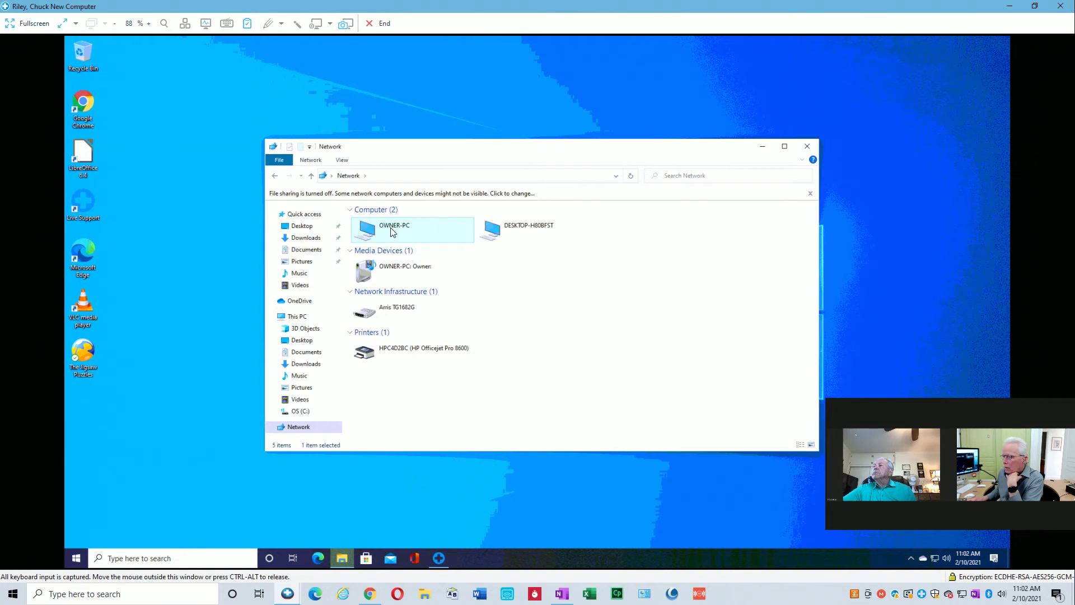
left_click(311, 161)
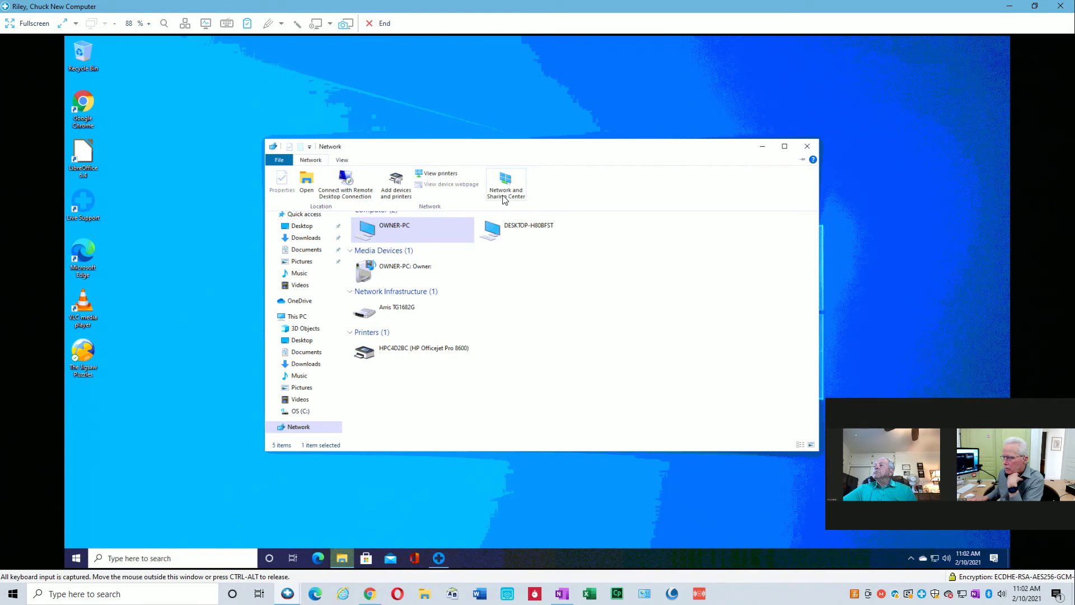
left_click(394, 230)
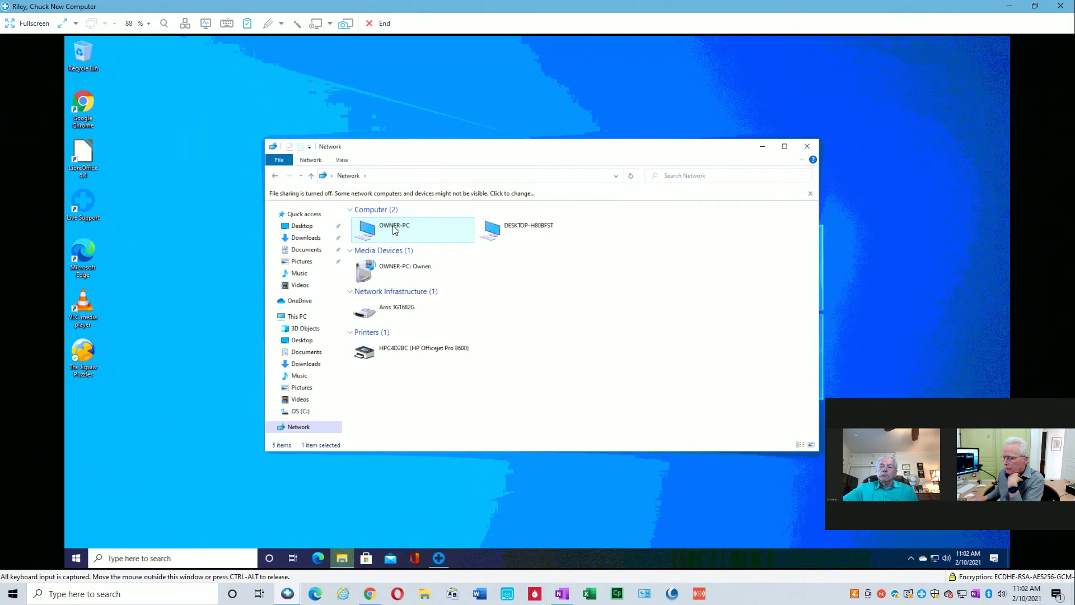
double_click(394, 229)
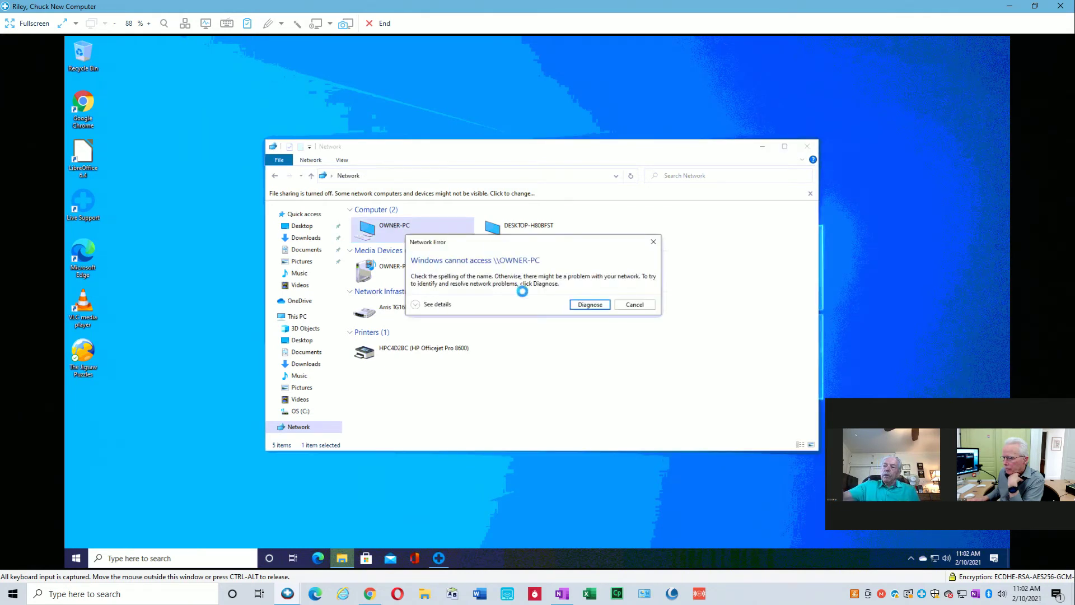
left_click(629, 305)
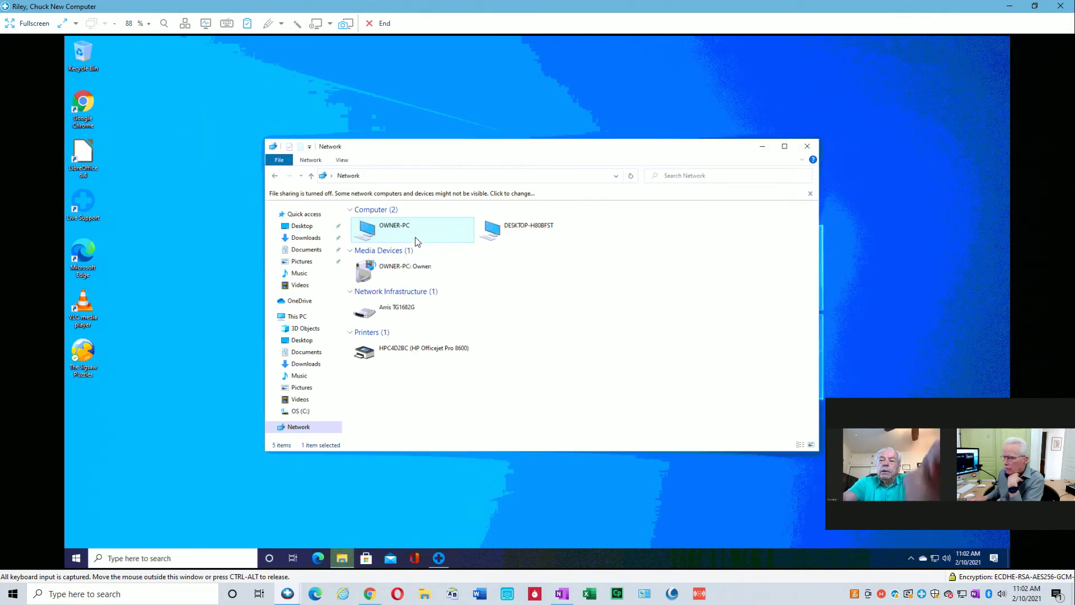
Check network and sharing settings, then open OWNER-PC from the expanded Network tree.
right_click(412, 238)
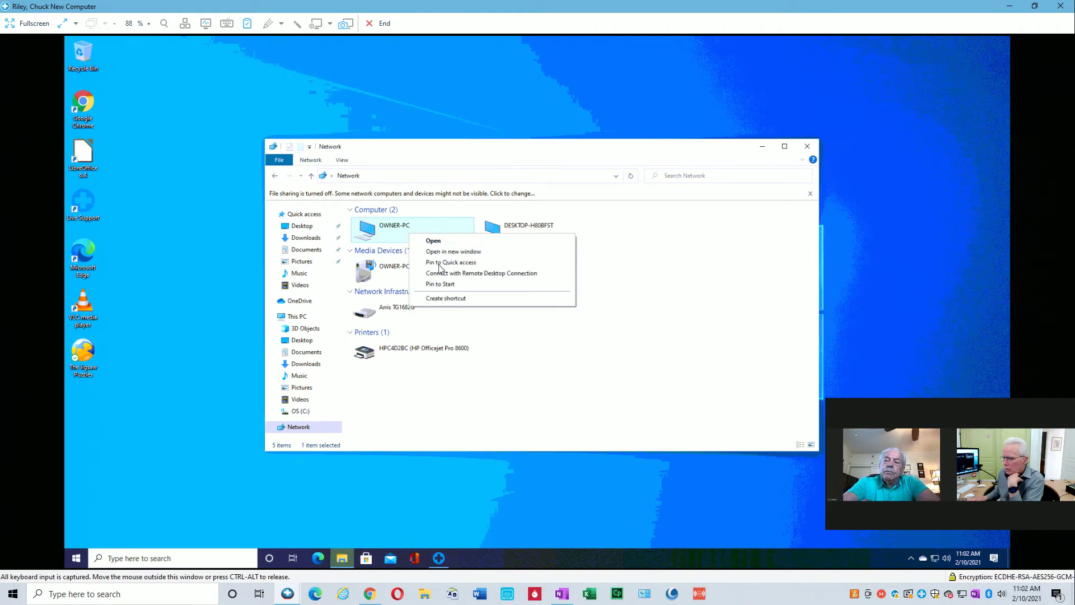
left_click(376, 217)
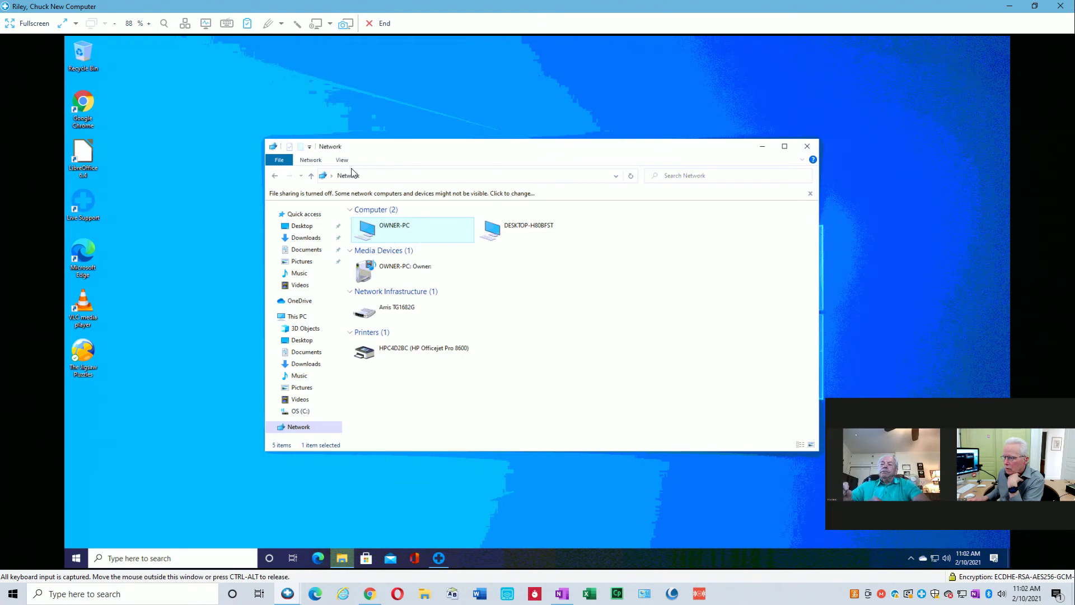
left_click(311, 160)
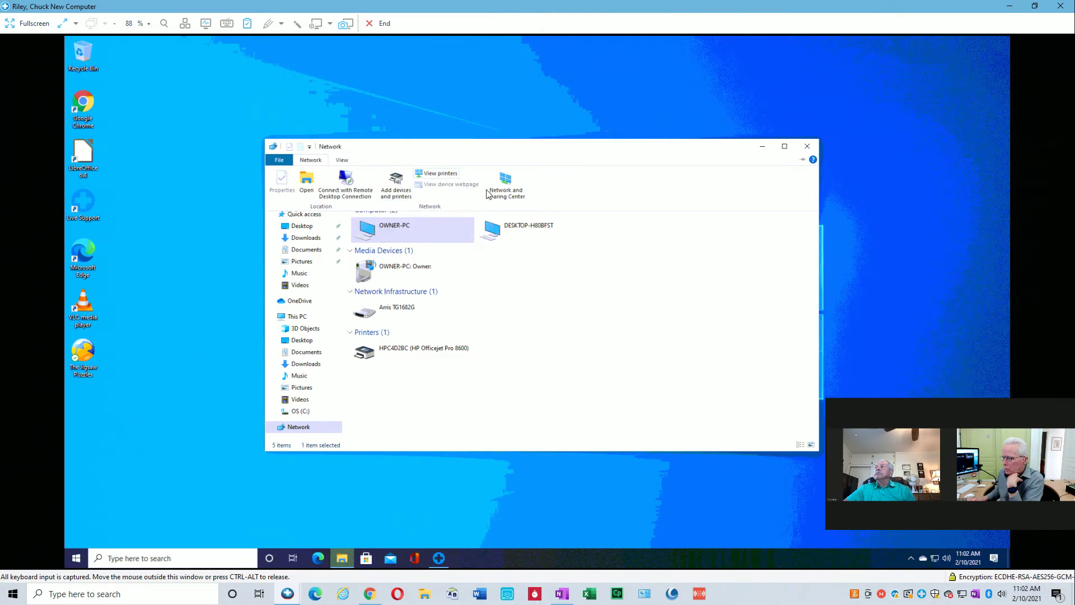
left_click(509, 193)
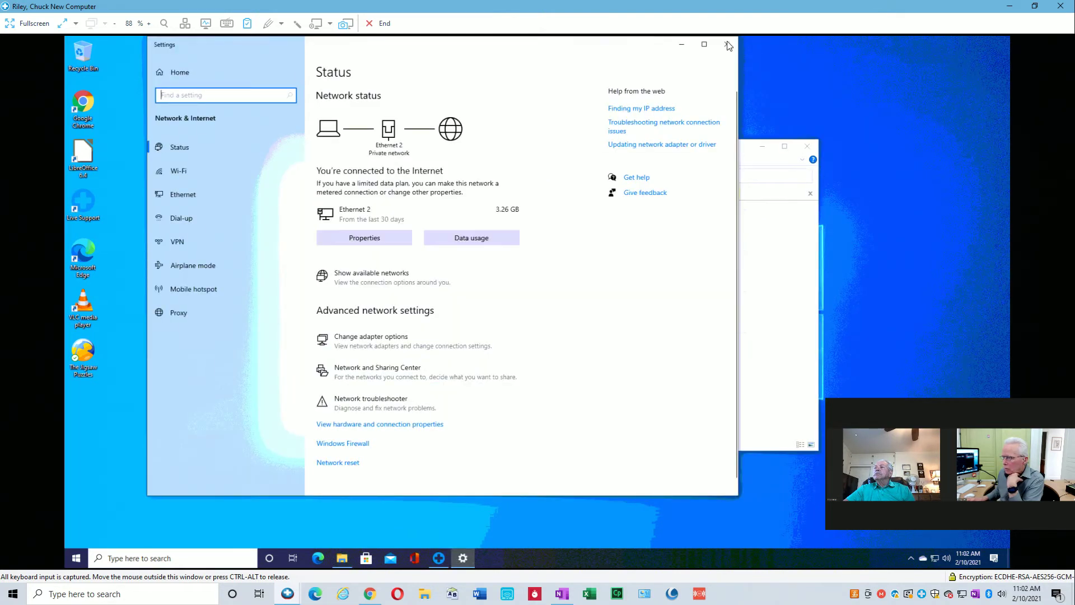
left_click(727, 46)
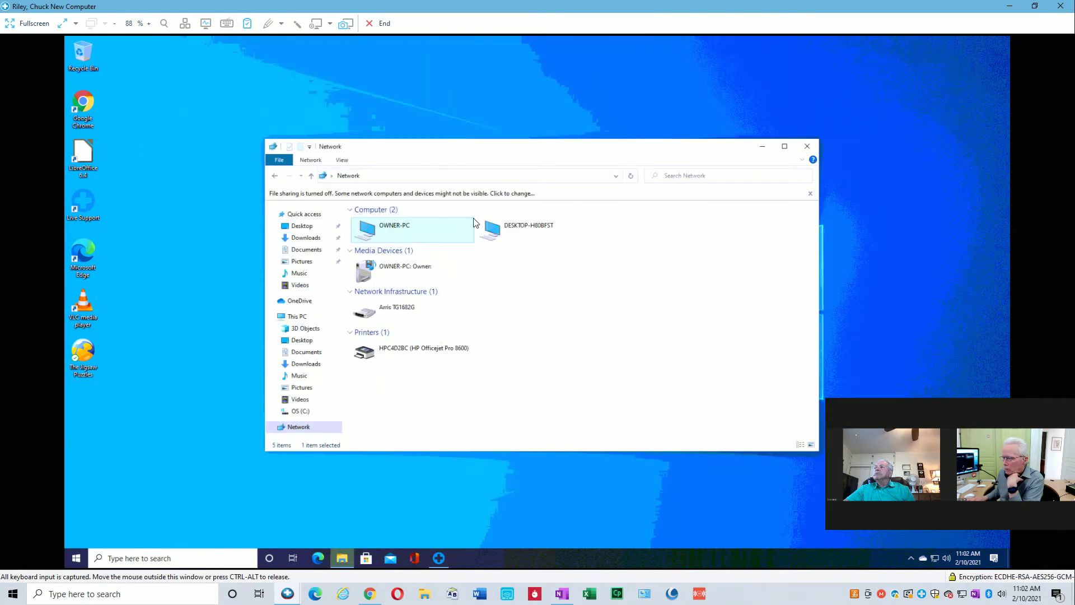
left_click(272, 428)
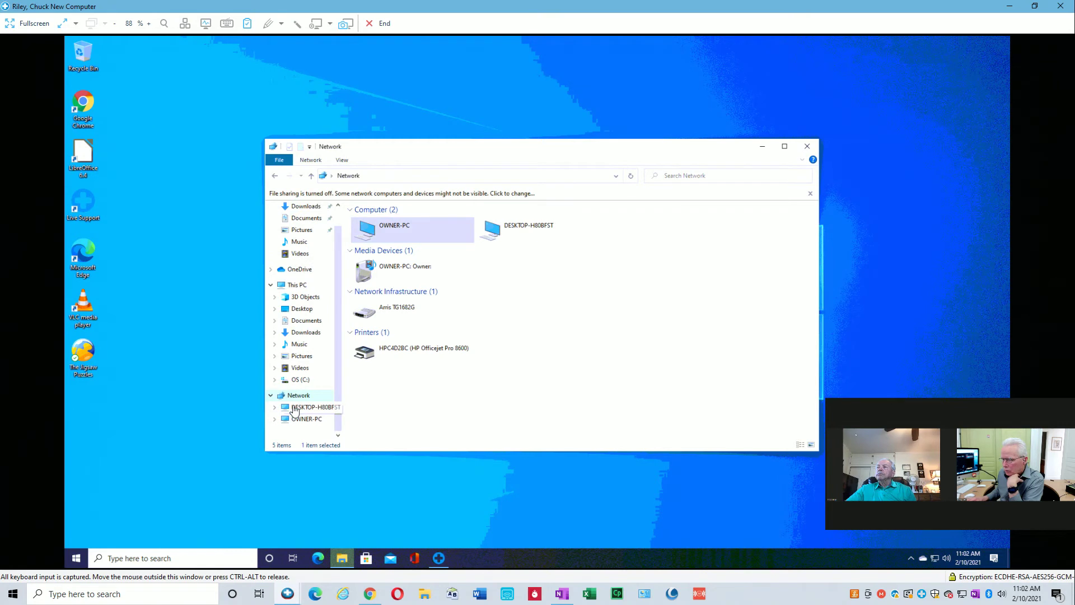
left_click(306, 421)
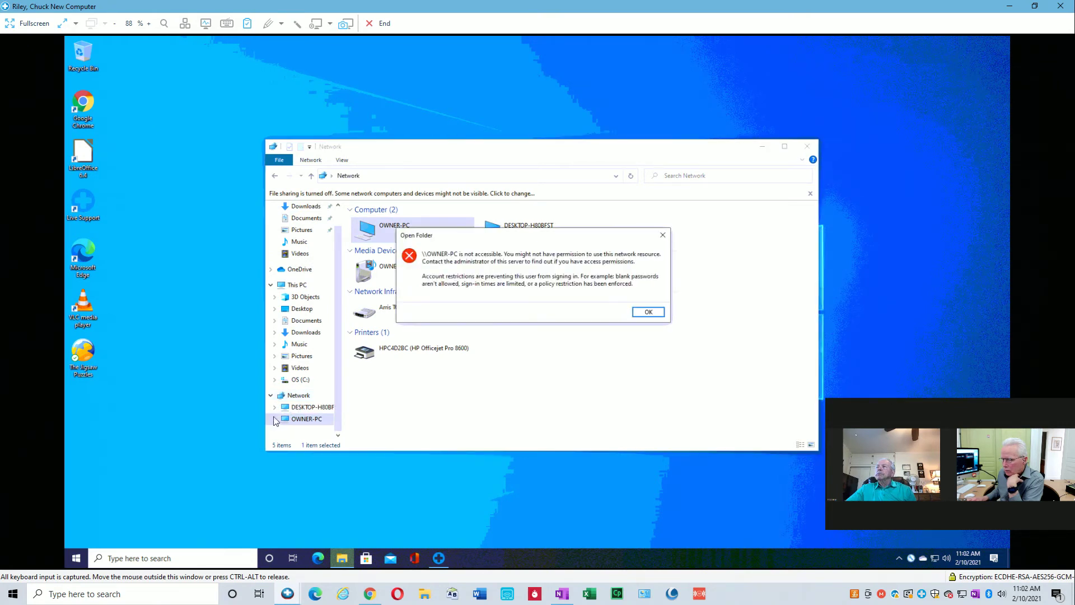
Try opening OWNER-PC from the Network window, dismissing the not-accessible error each time.
left_click(648, 311)
right_click(307, 421)
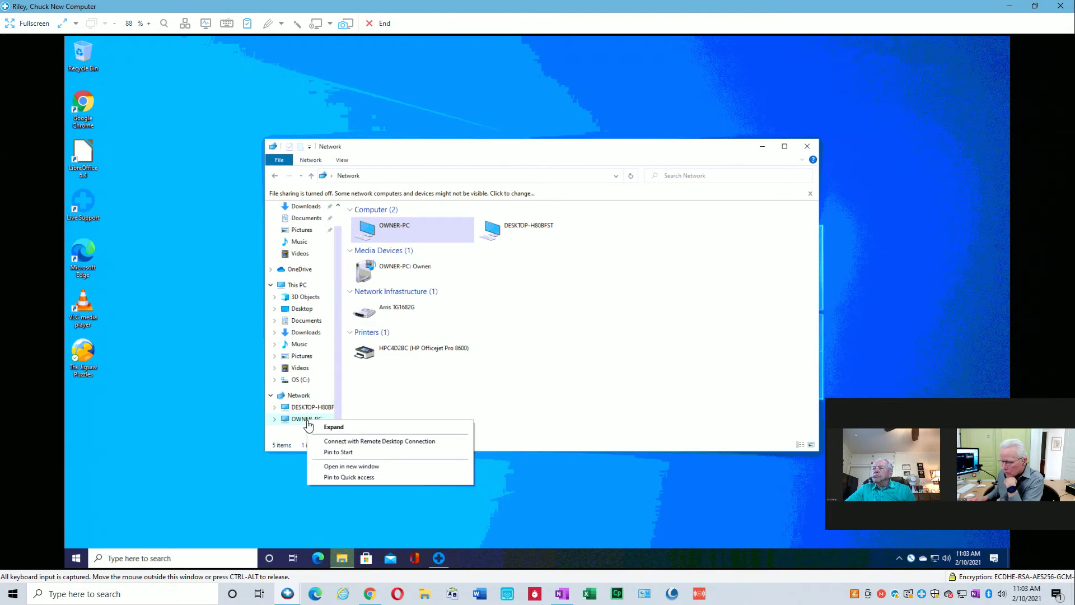
left_click(346, 164)
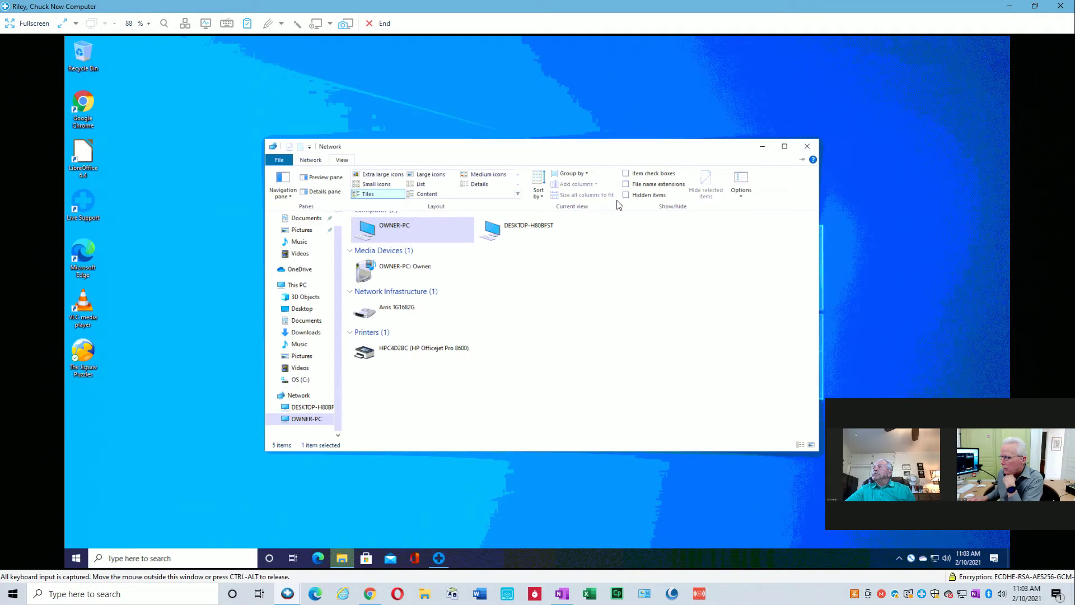
left_click(310, 160)
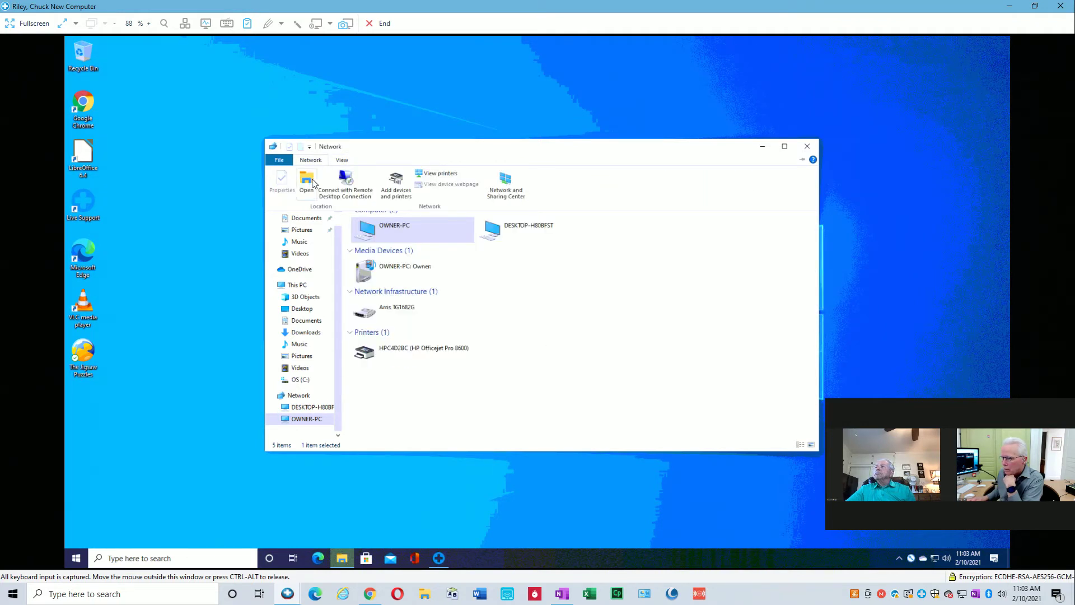
left_click(311, 183)
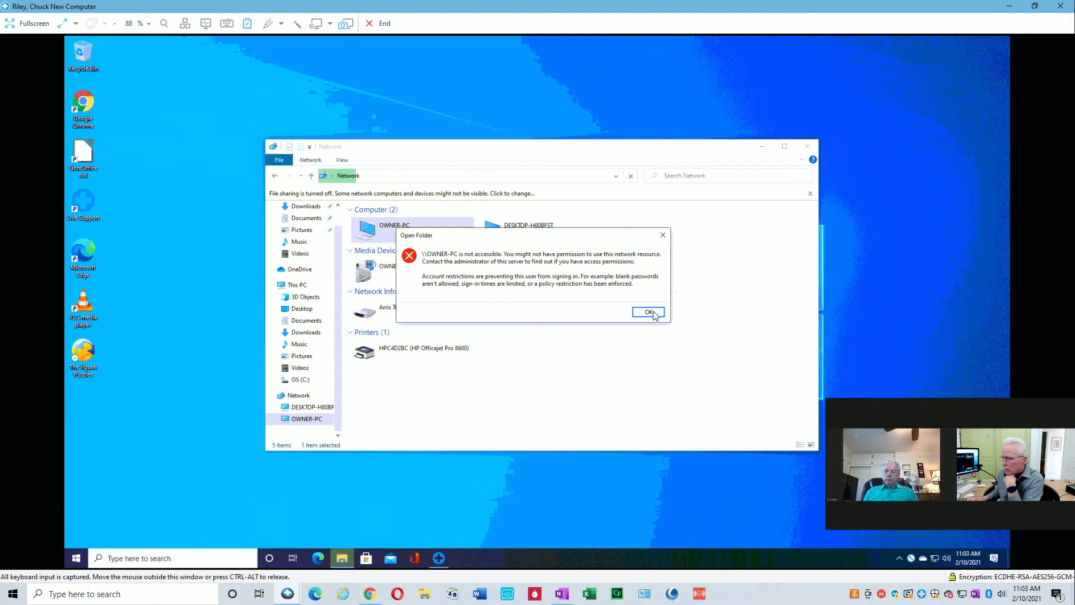
left_click(648, 312)
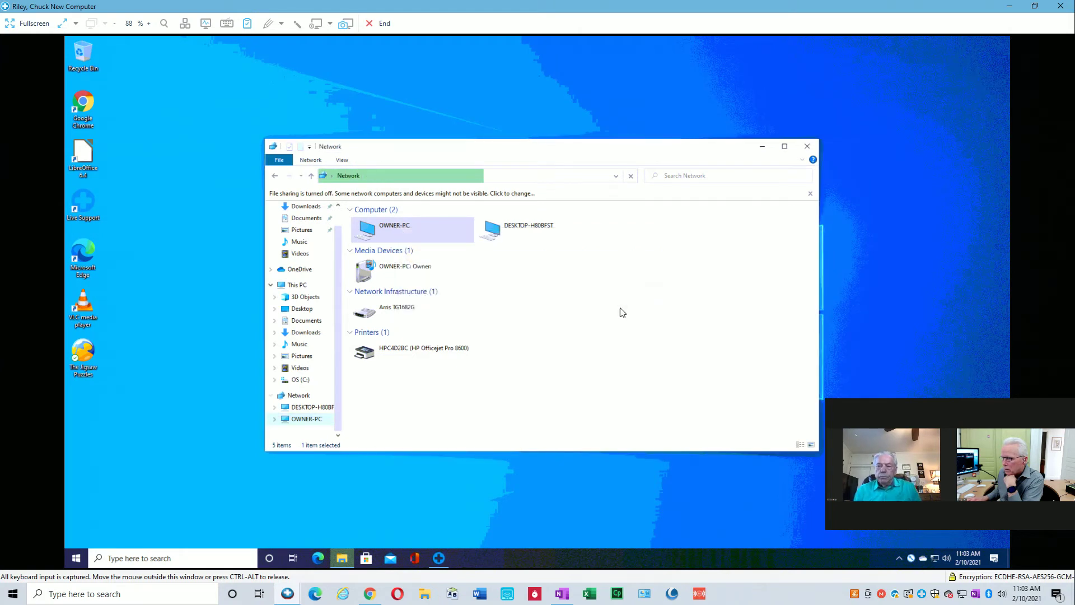
Open Devices and printers settings, then close the Settings and Network windows.
left_click(317, 163)
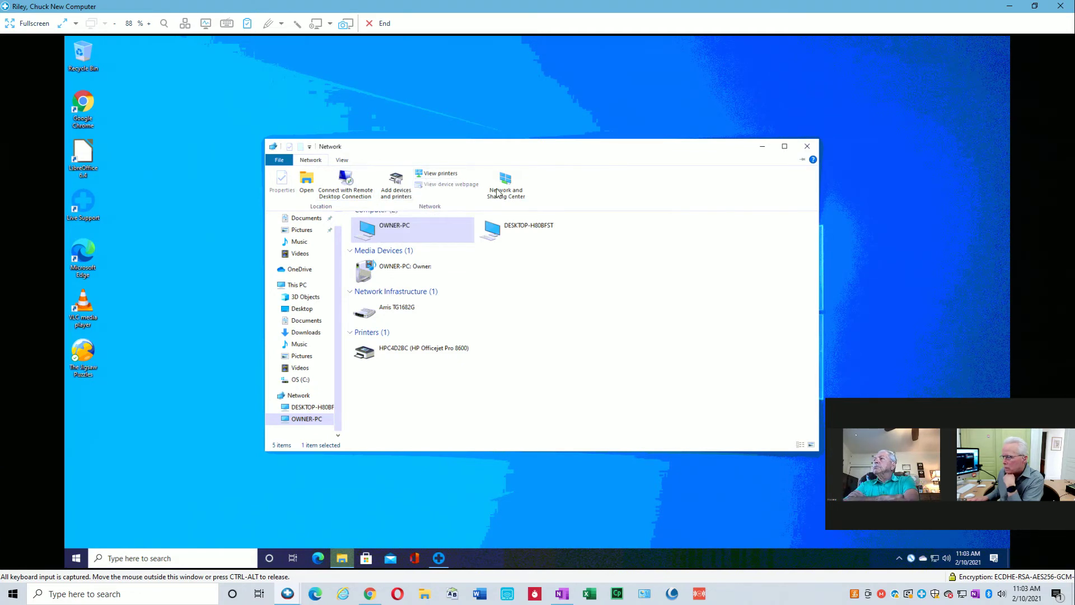
left_click(398, 188)
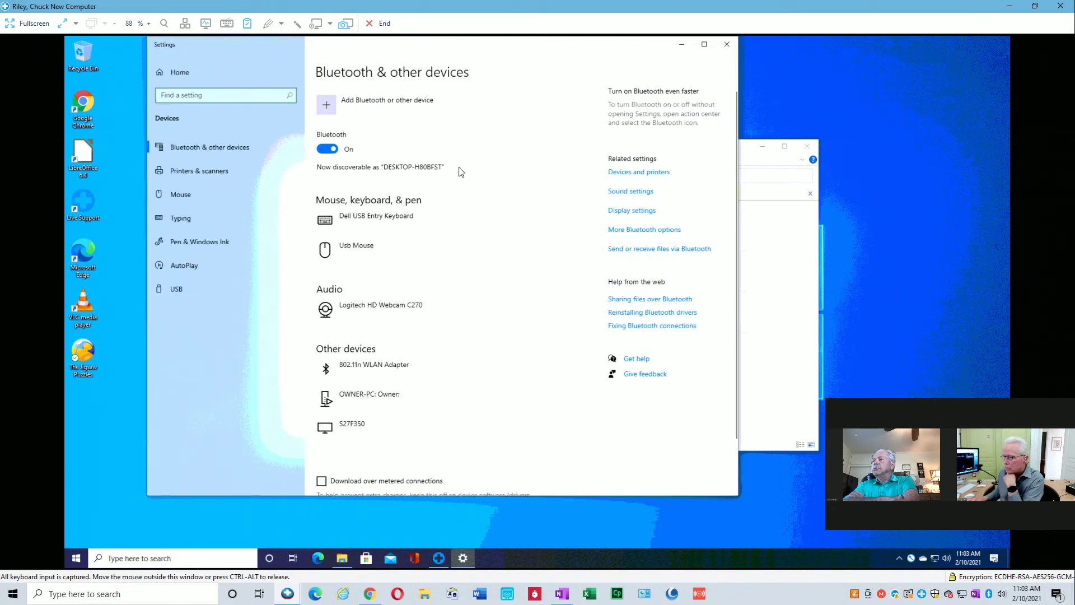
left_click(726, 46)
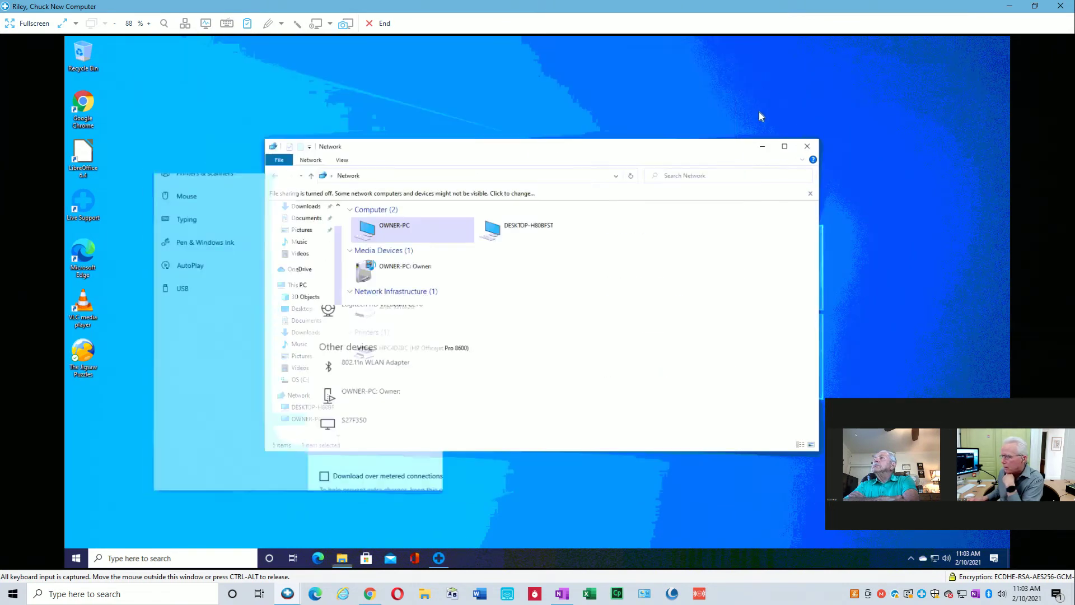
left_click(808, 146)
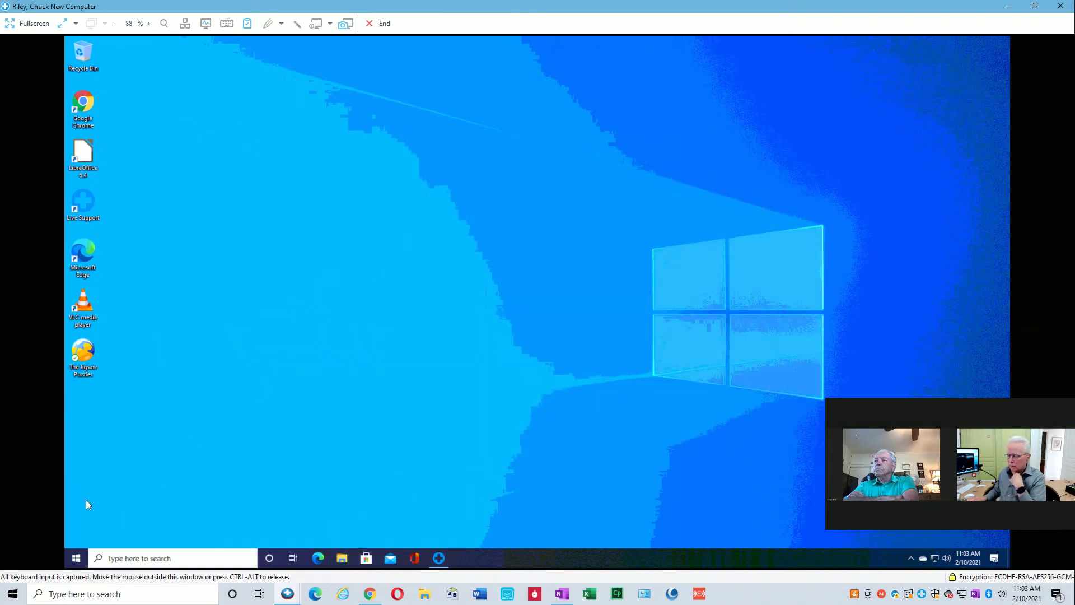
Restart the new computer from its Start menu's power options.
left_click(75, 558)
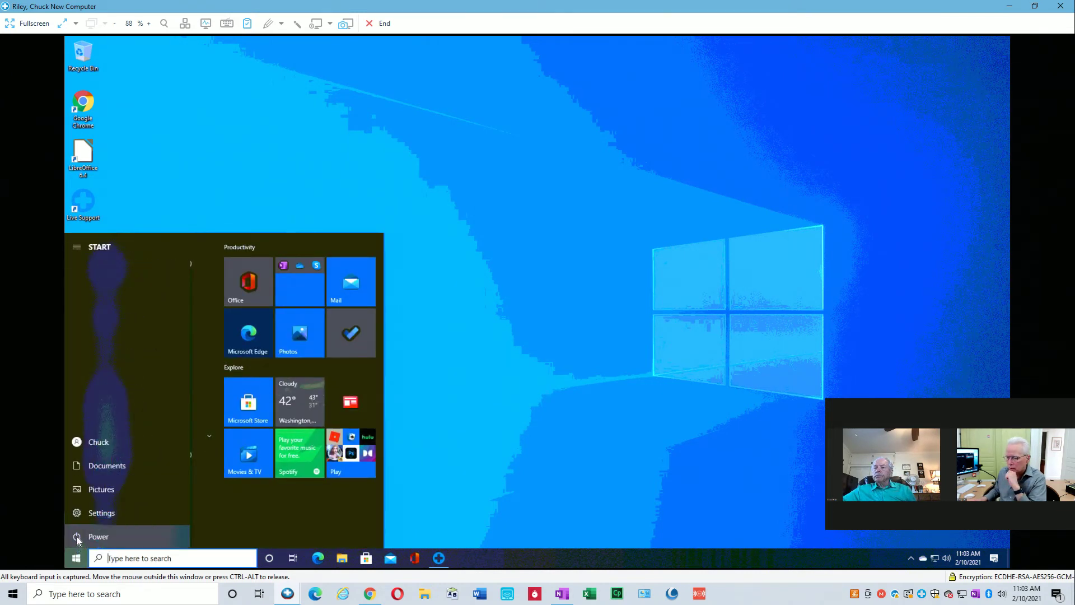
left_click(77, 538)
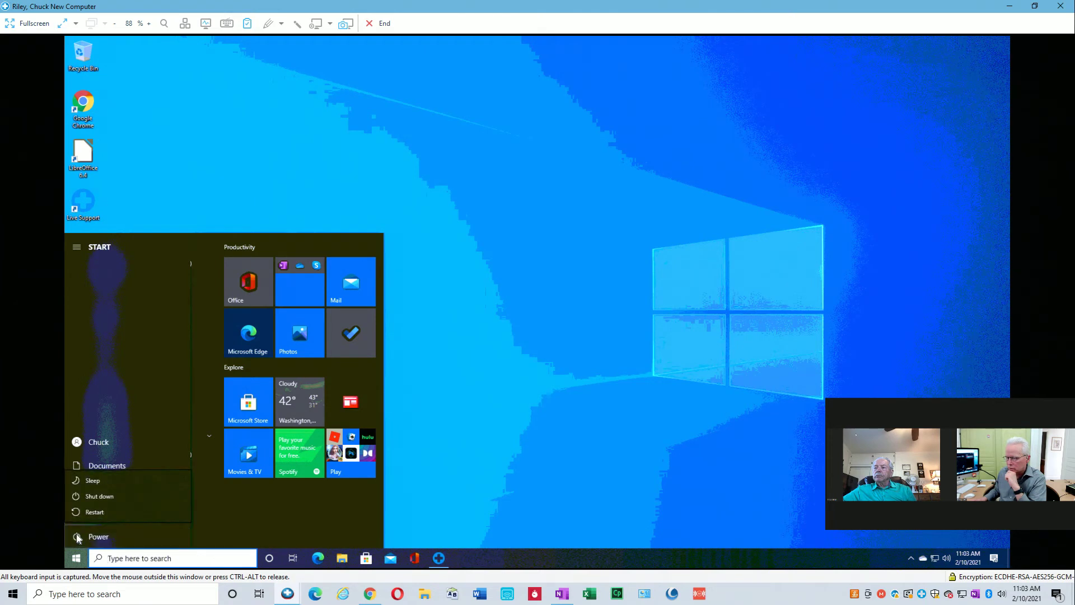
left_click(95, 512)
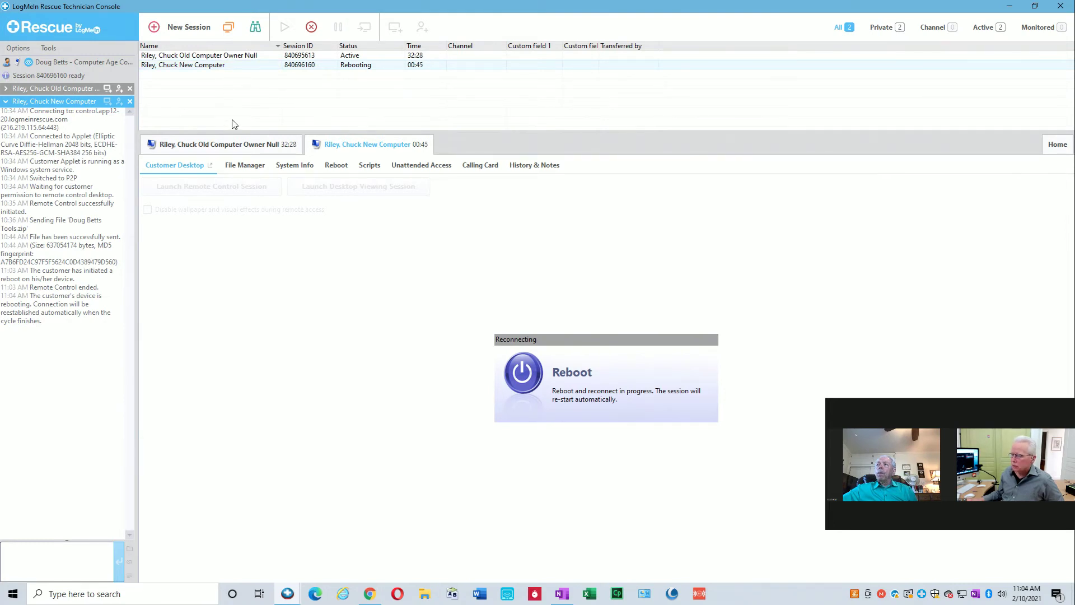
Launch a remote control session on the rebooted new computer, retrying once.
left_click(233, 191)
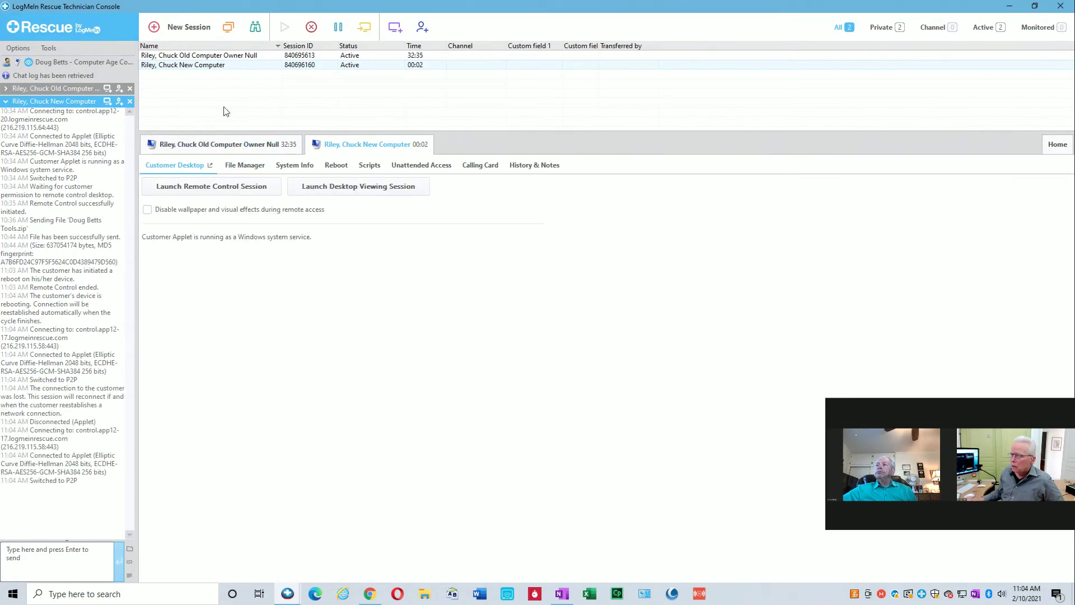
left_click(224, 188)
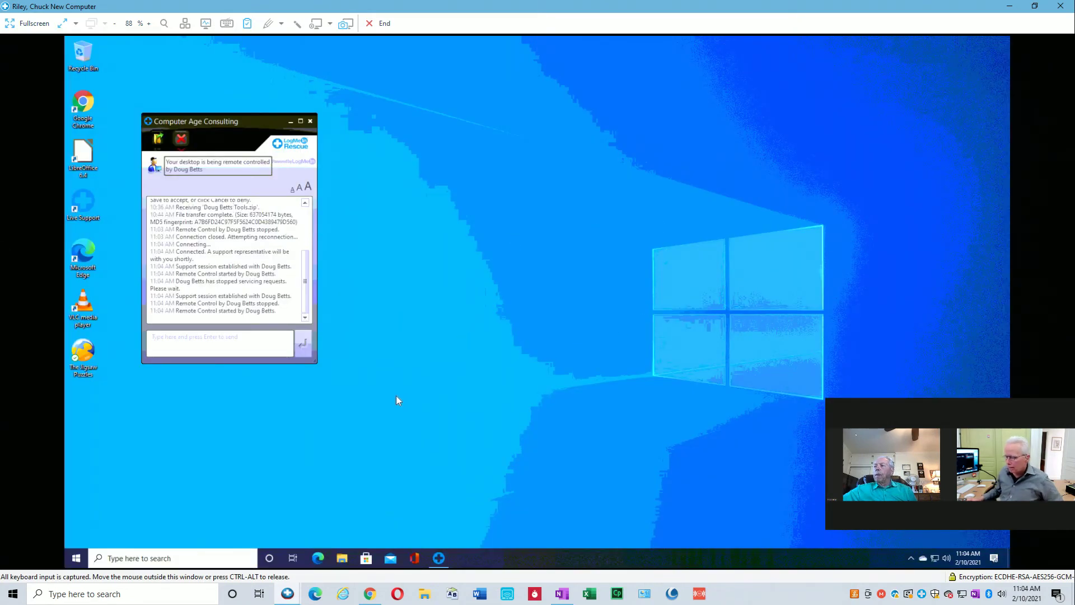
key("super+r")
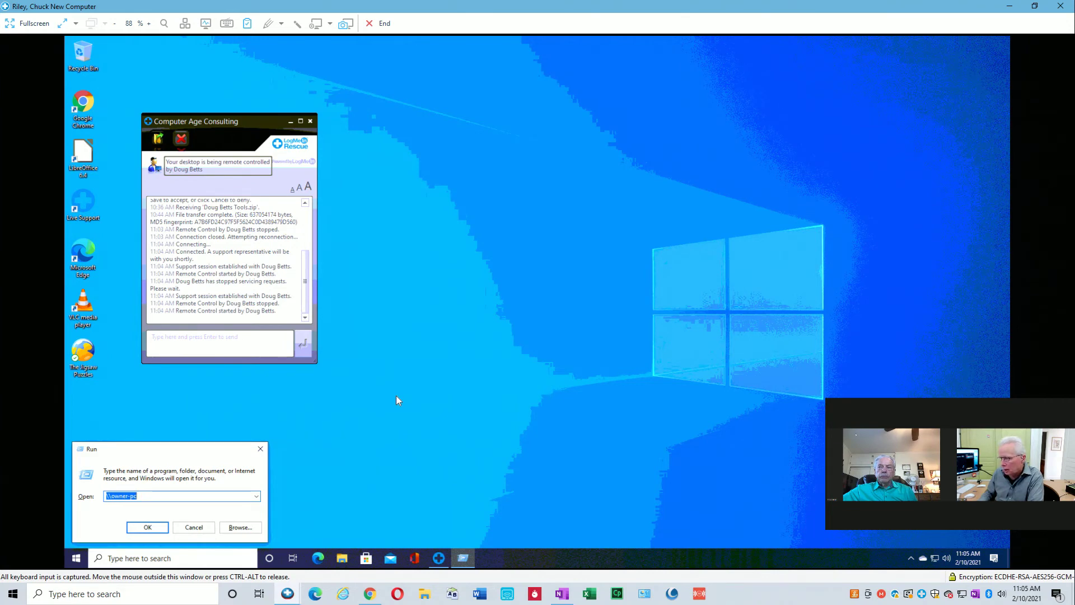
key("Return")
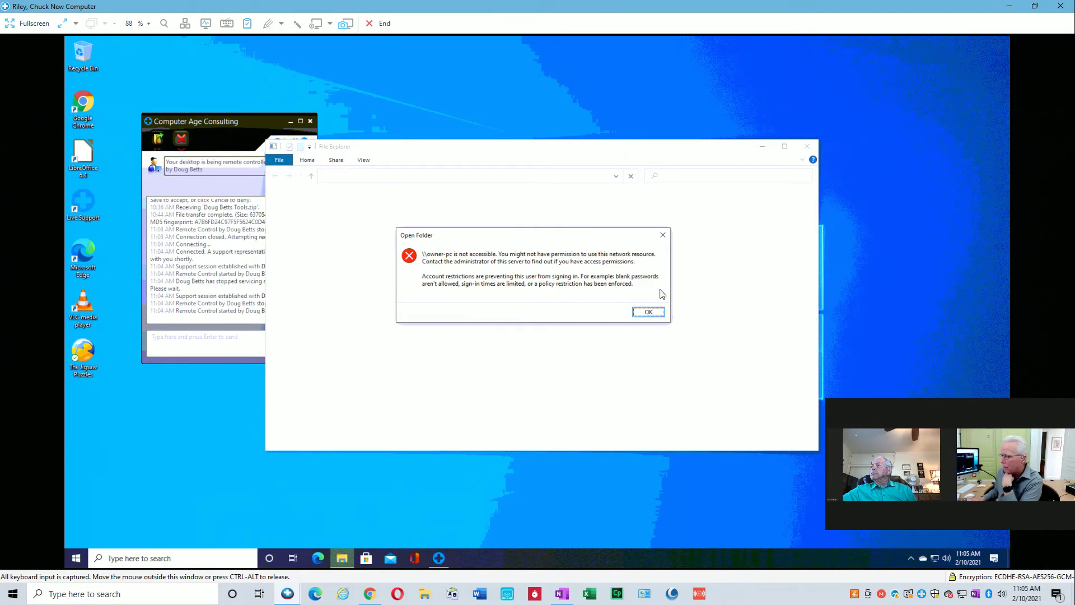
left_click(648, 312)
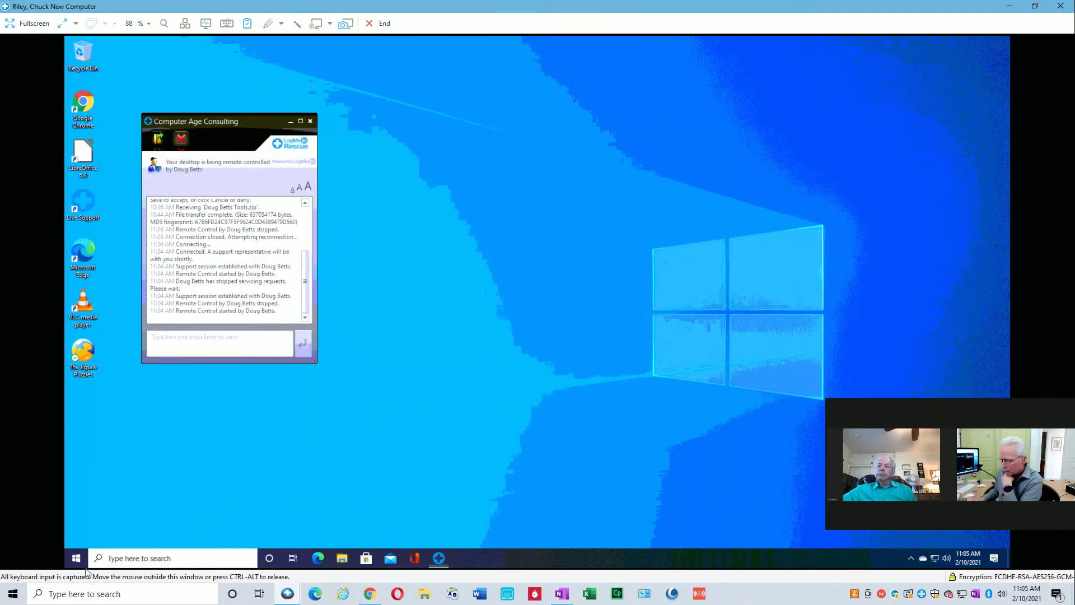
left_click(288, 595)
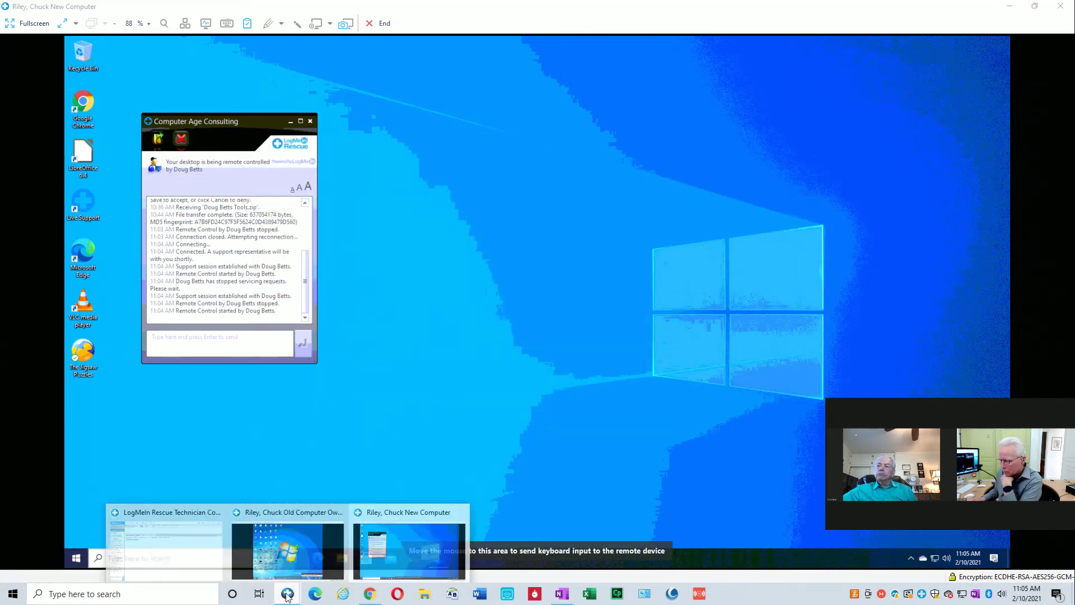
On the old computer, open Control Panel via Run, then User Accounts' 'Create a password' page.
left_click(288, 551)
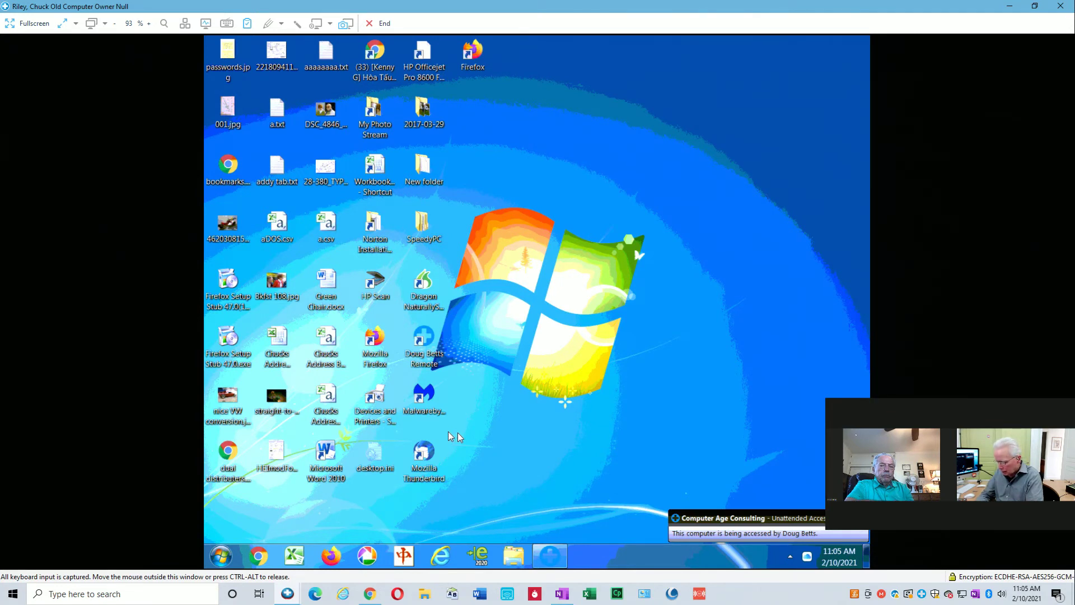
key("super+r")
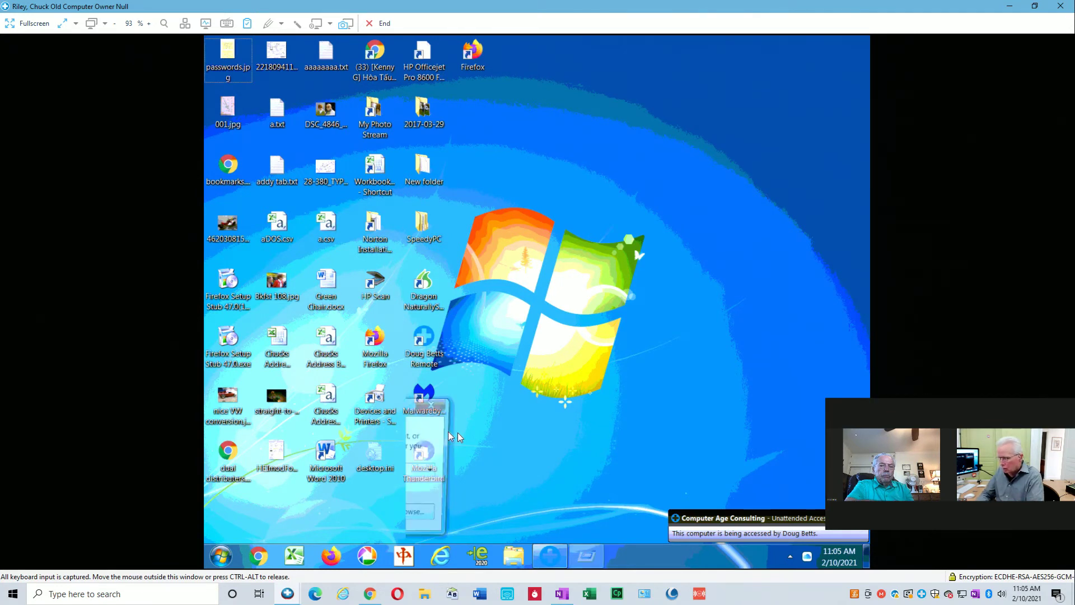
key("Return")
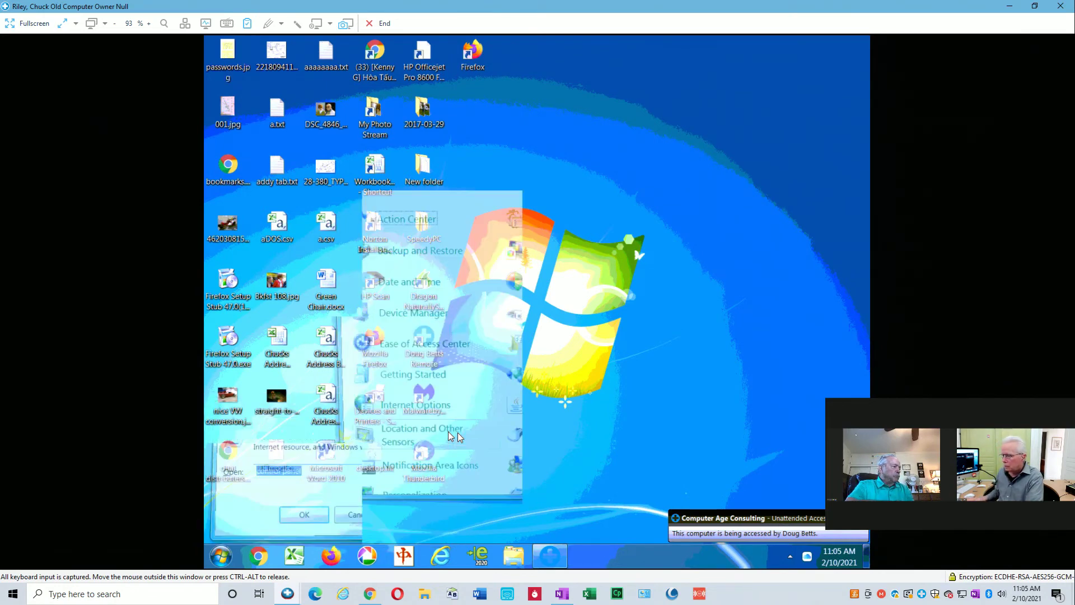
scroll(470, 435, "down", 4)
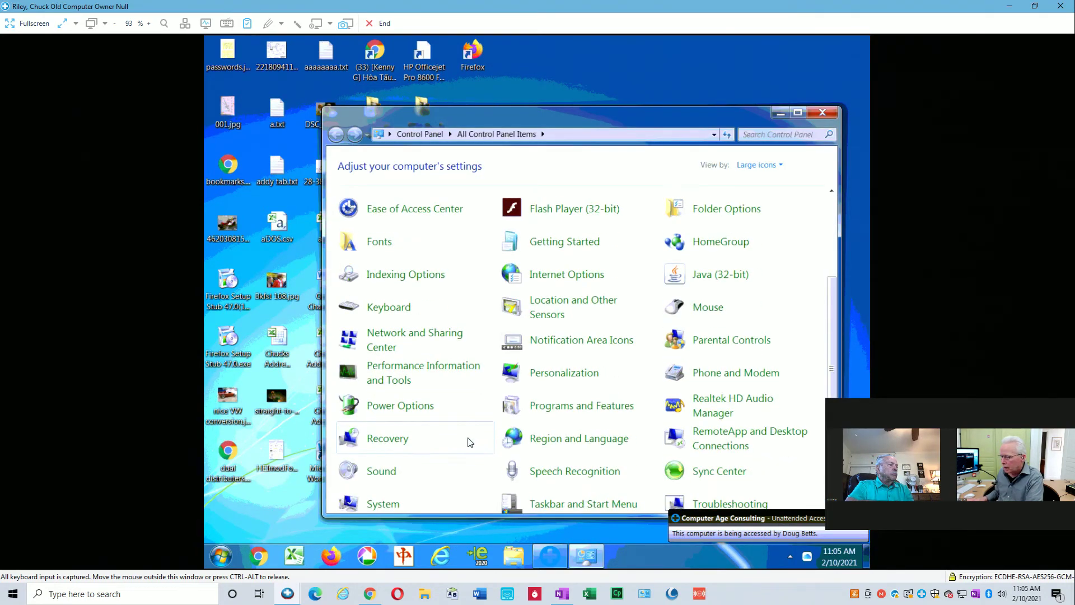
scroll(472, 440, "down", 1)
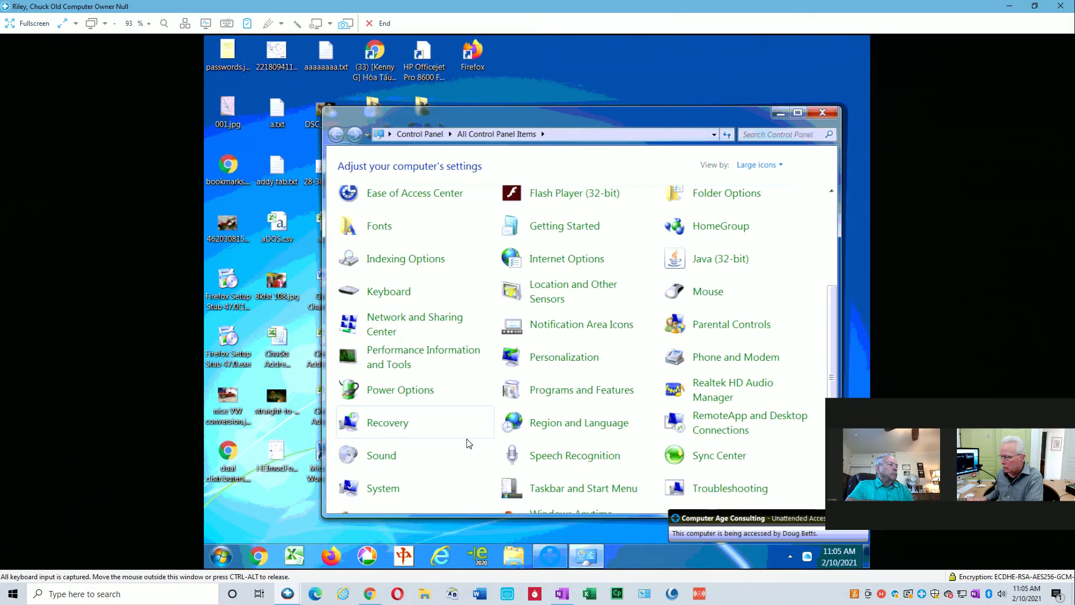
scroll(464, 448, "down", 3)
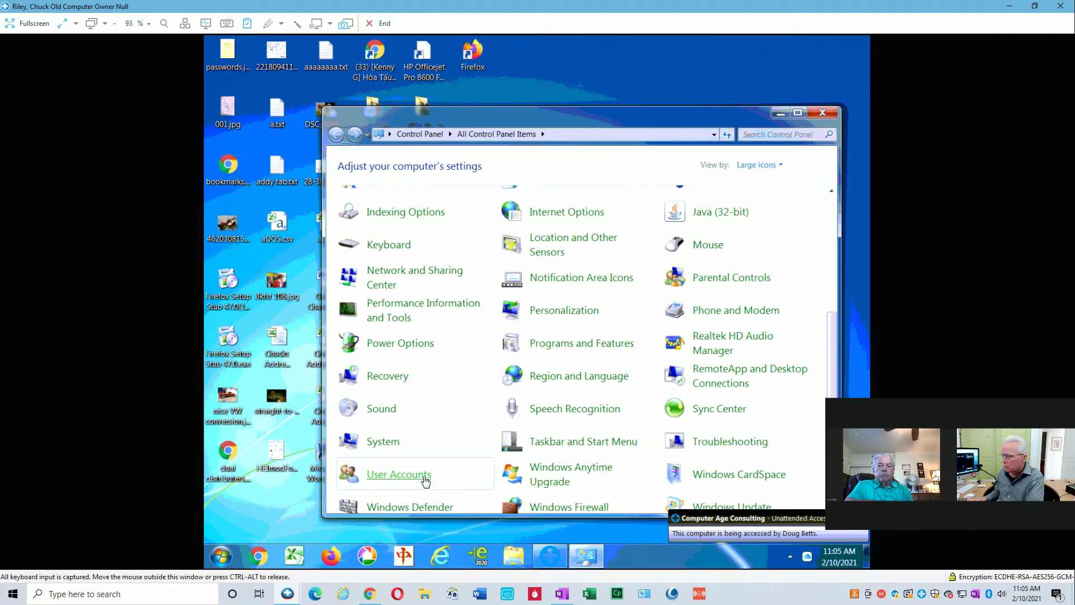
left_click(425, 477)
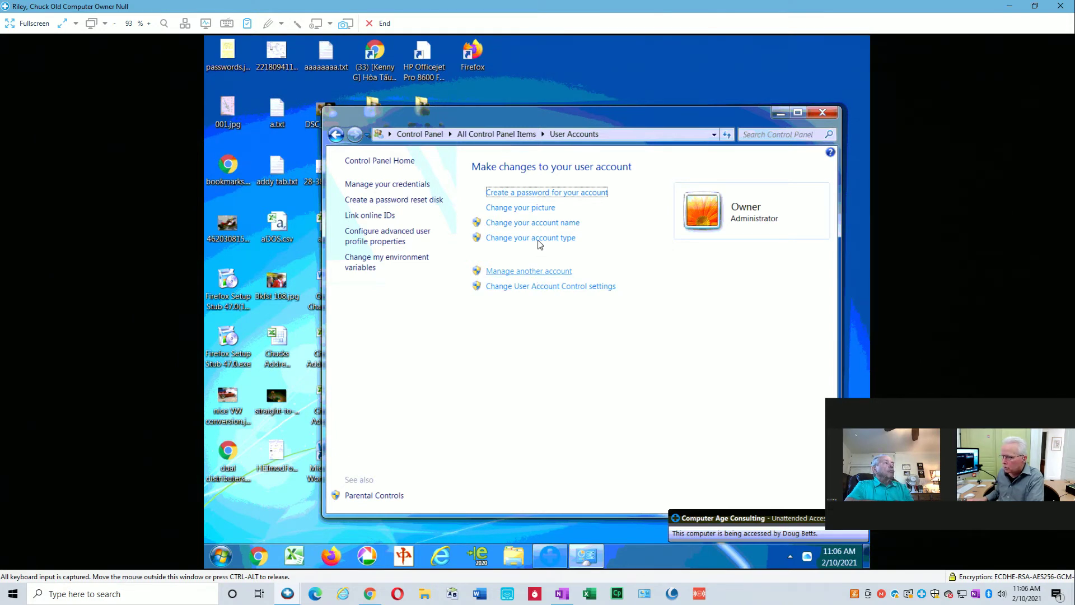
left_click(537, 195)
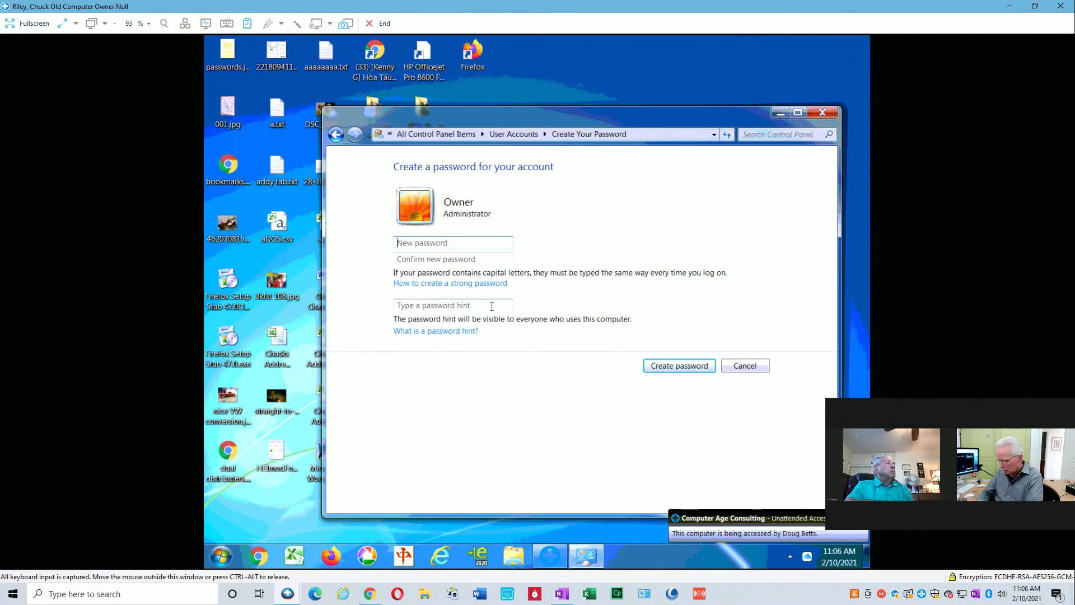
Enter and confirm a new Owner account password, then create it.
type("••")
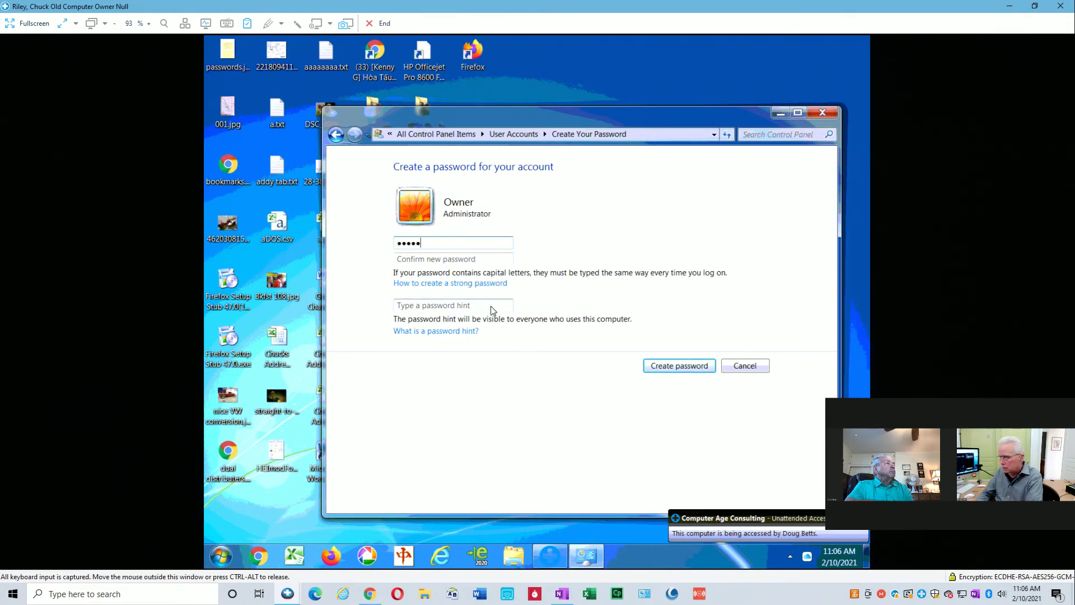
key("BackSpace")
key("BackSpace")
key("BackSpace")
key("BackSpace")
key("BackSpace")
type("•••••")
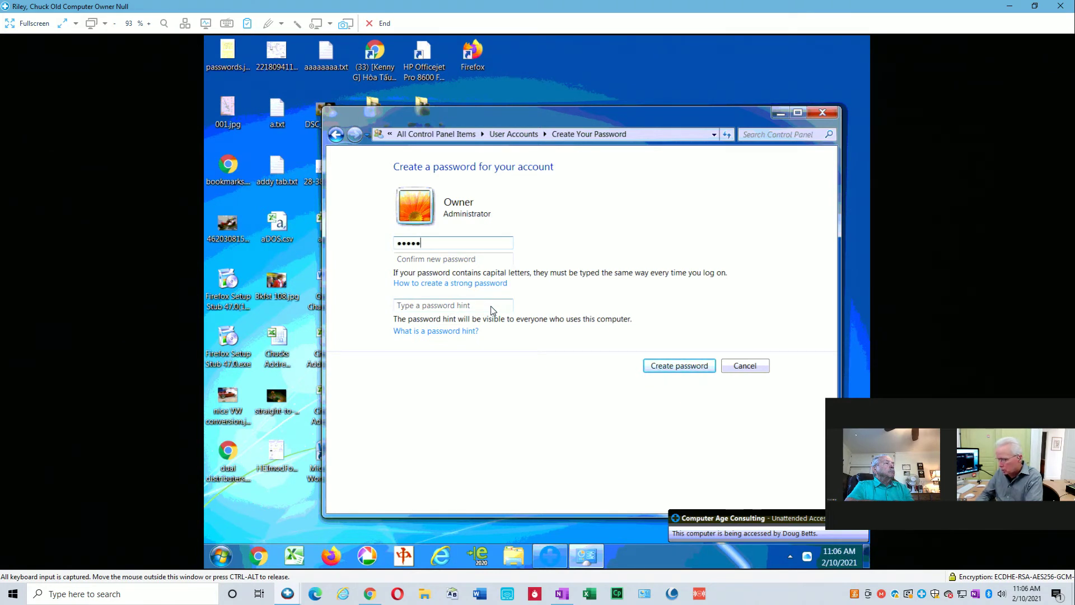
key("Tab")
type("•••••")
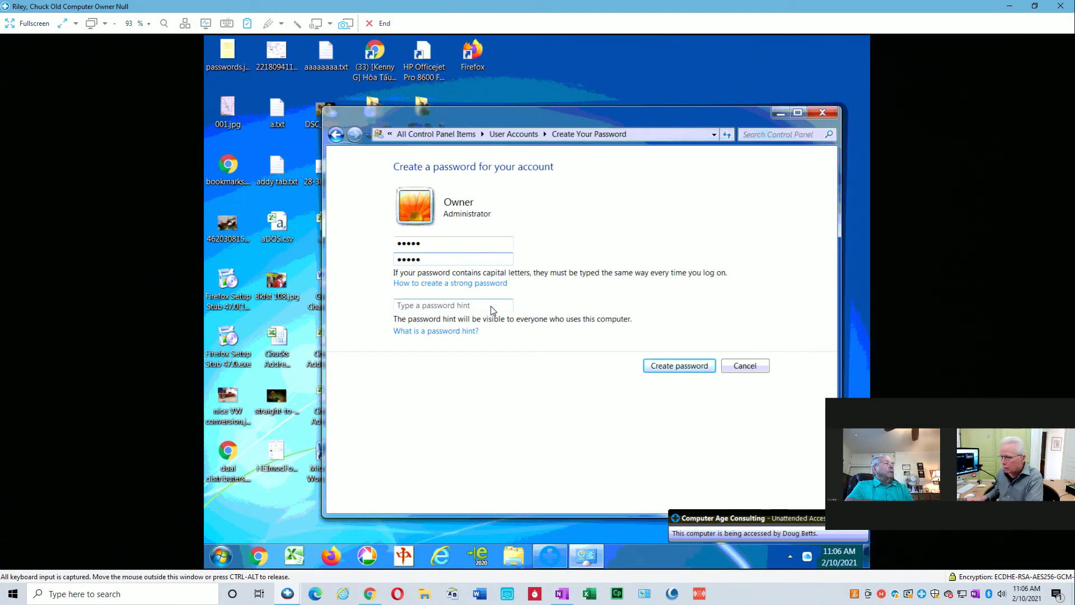
left_click(684, 367)
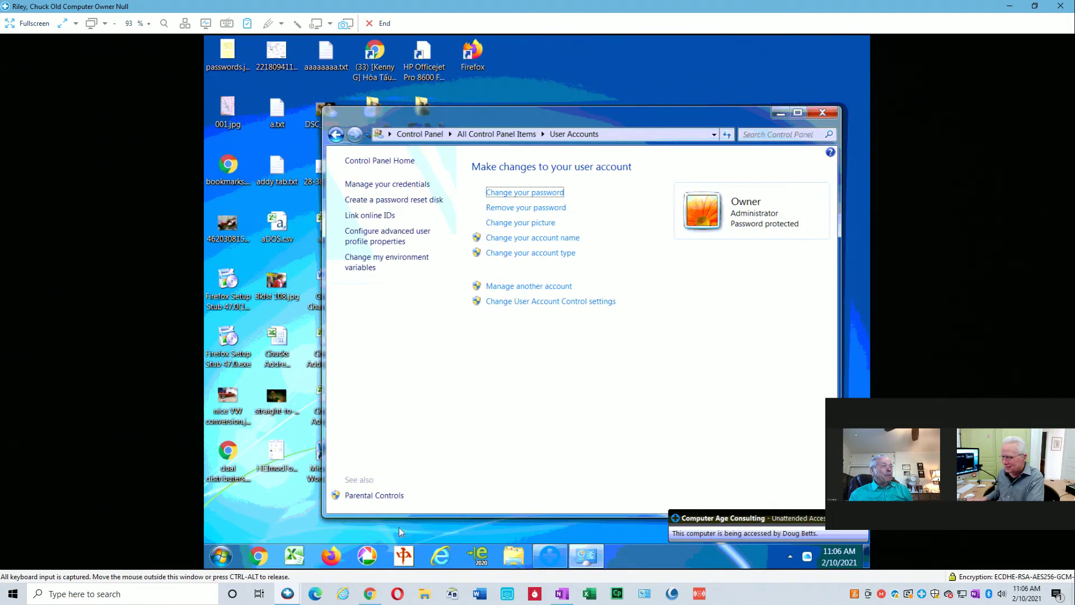
On the new computer, run \\owner-pc and sign in with the owner account password.
mouse_move(287, 594)
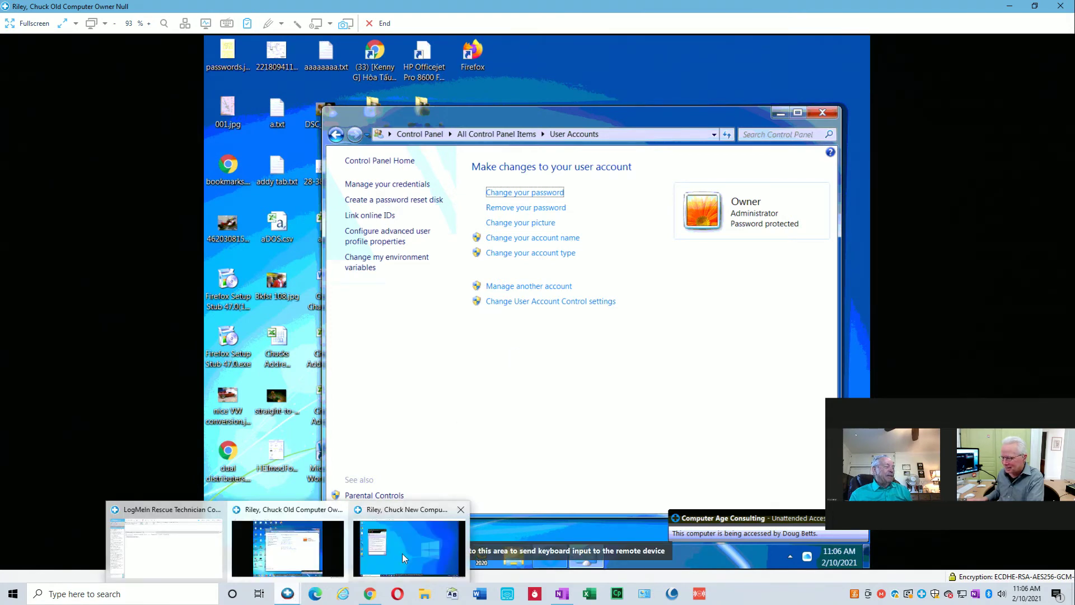
left_click(395, 553)
key("super+r")
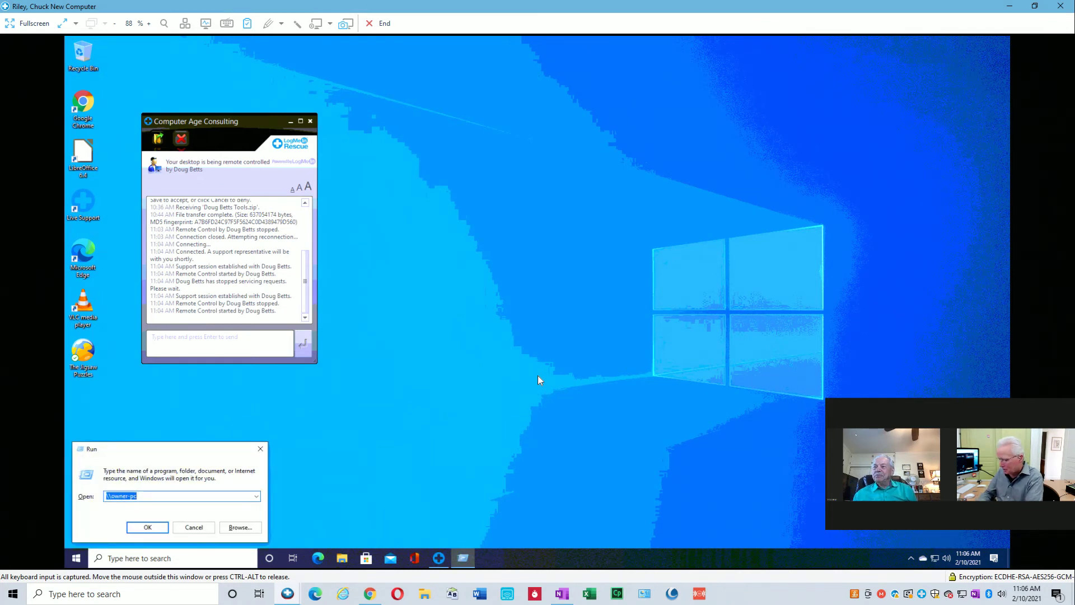
key("Return")
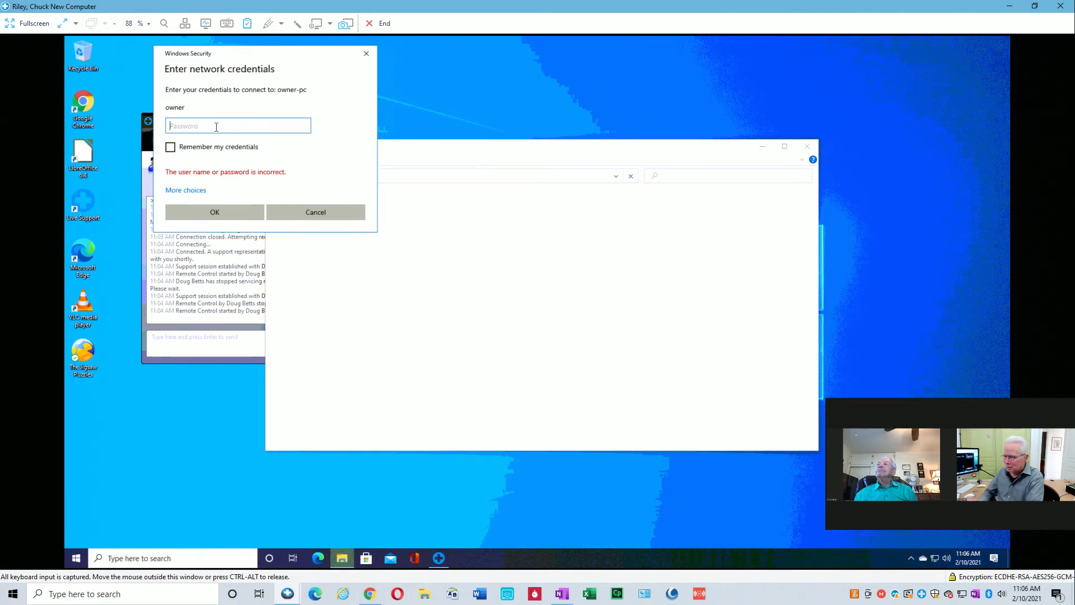
type("*****")
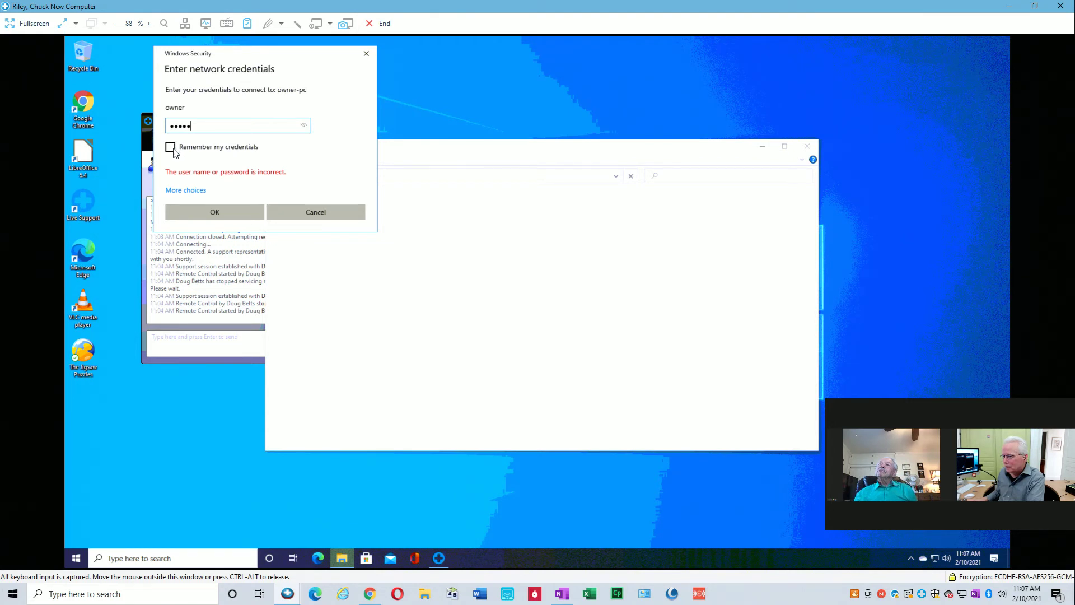
left_click(213, 216)
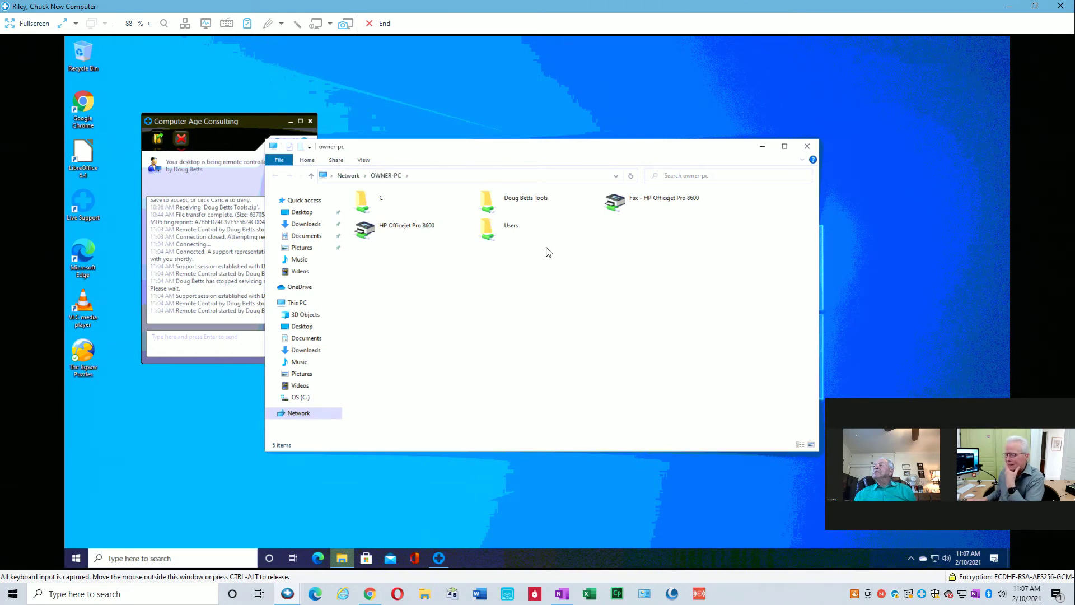
Browse OWNER-PC's C share down to the Users\Owner profile folder.
left_click(370, 201)
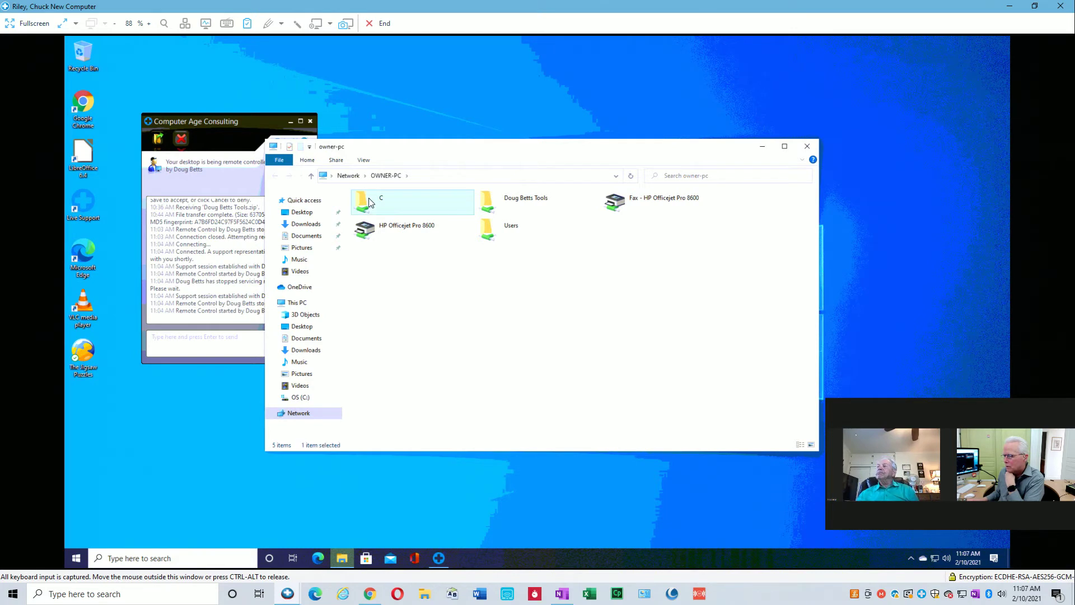
double_click(369, 201)
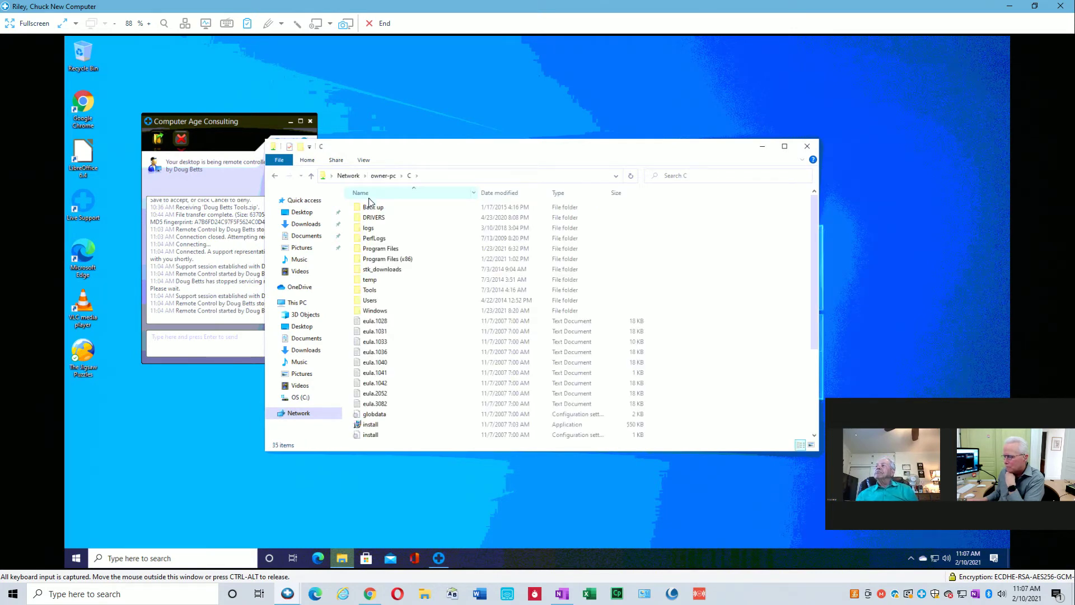
scroll(389, 346, "down", 2)
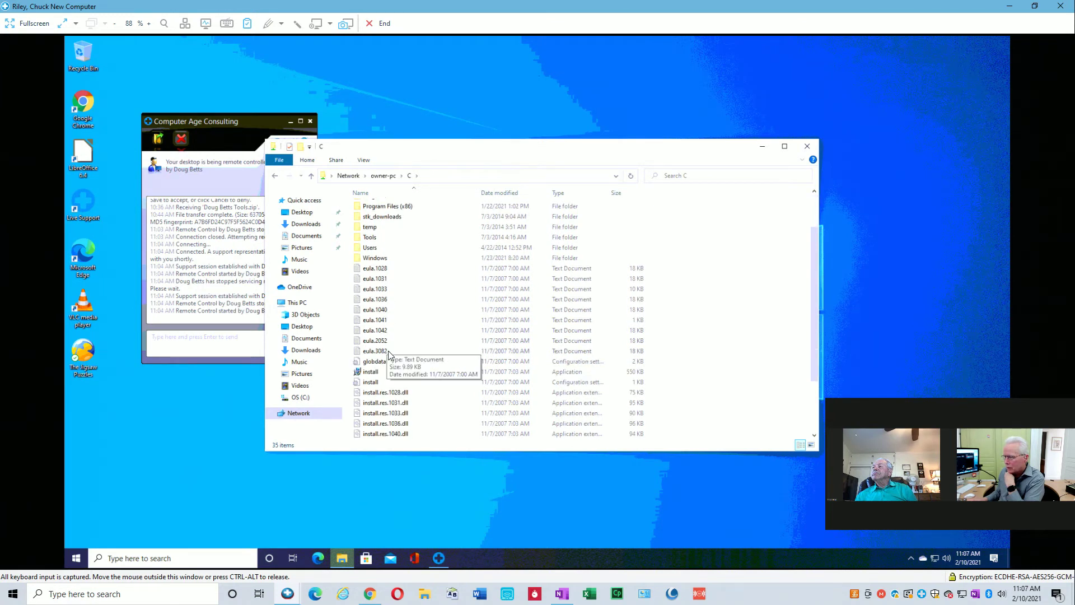
scroll(389, 354, "down", 2)
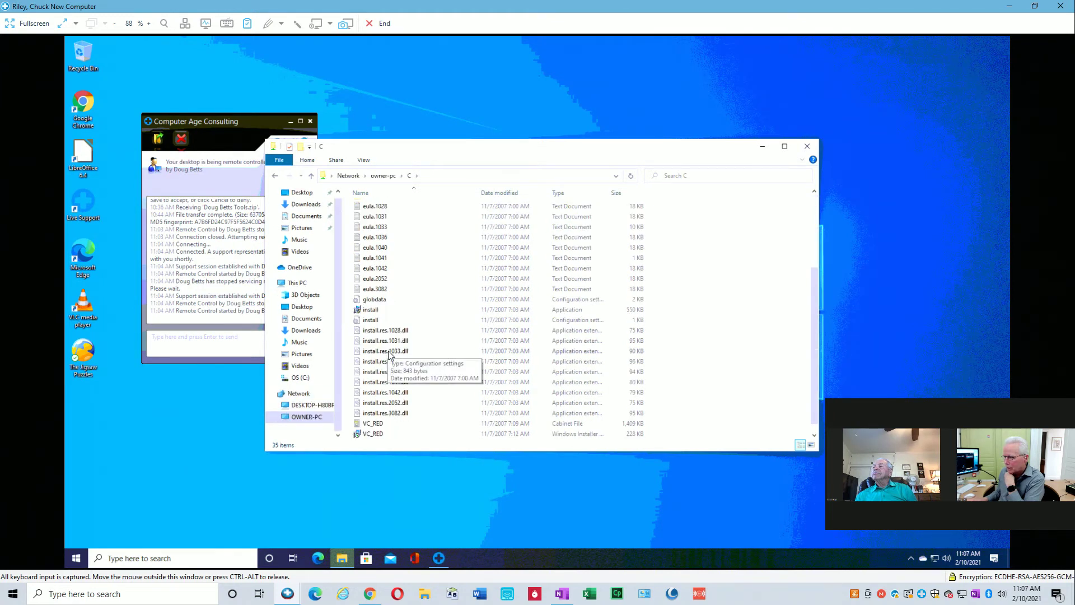
scroll(390, 354, "up", 1)
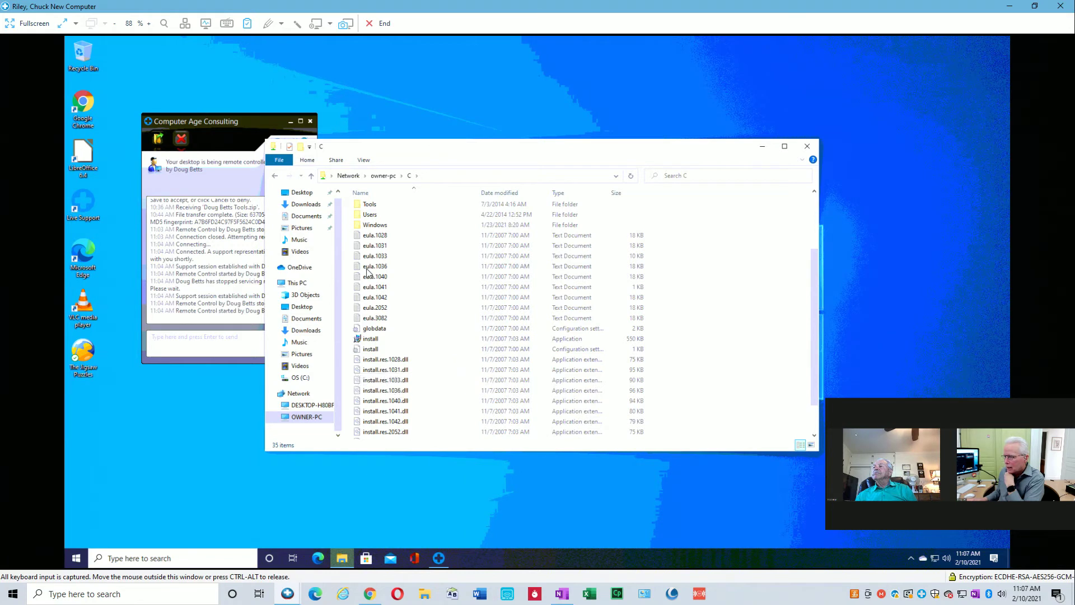
scroll(366, 268, "up", 3)
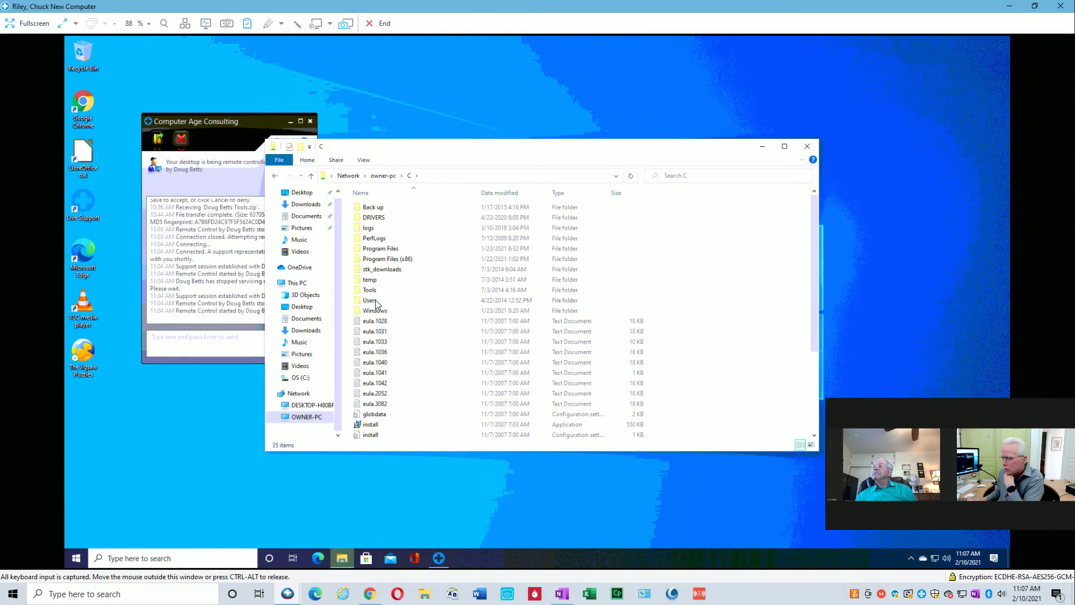
double_click(370, 301)
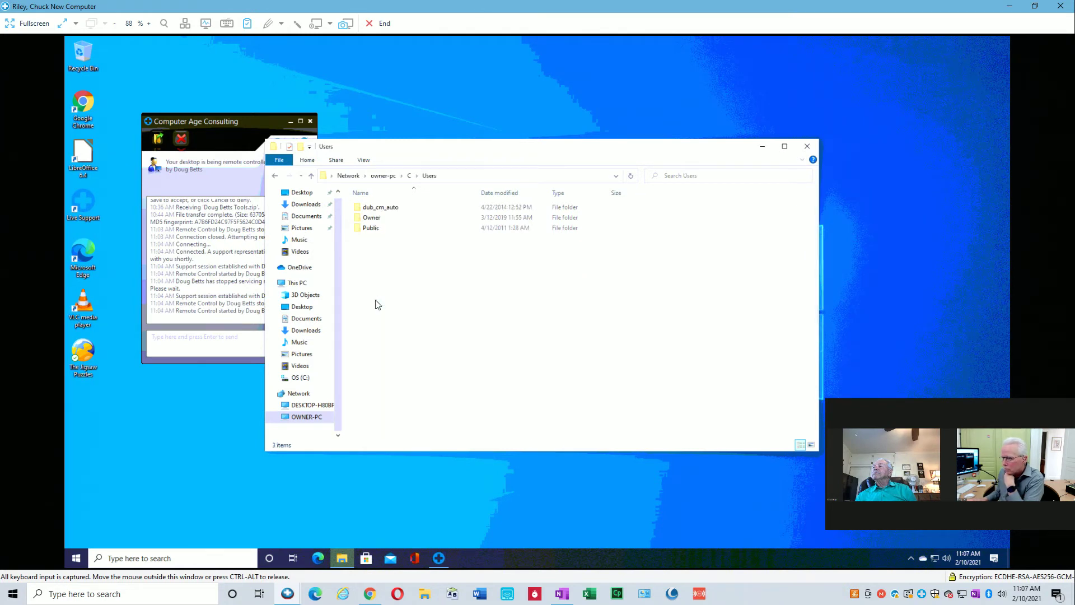
double_click(369, 217)
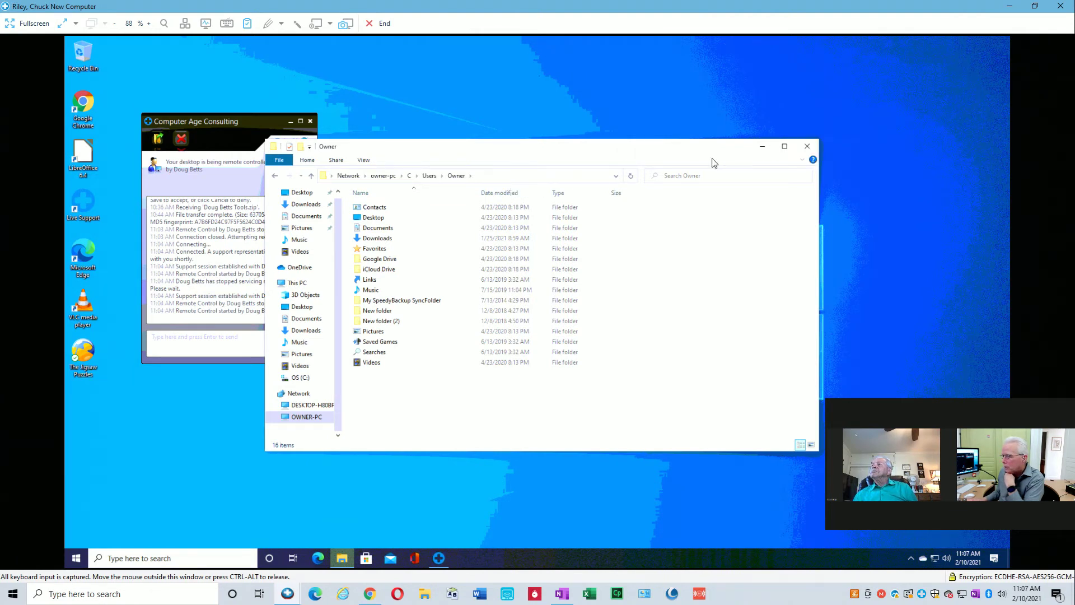
Close the Owner folder window and browse to C:\SWSetup\tools on the new computer.
left_click(812, 149)
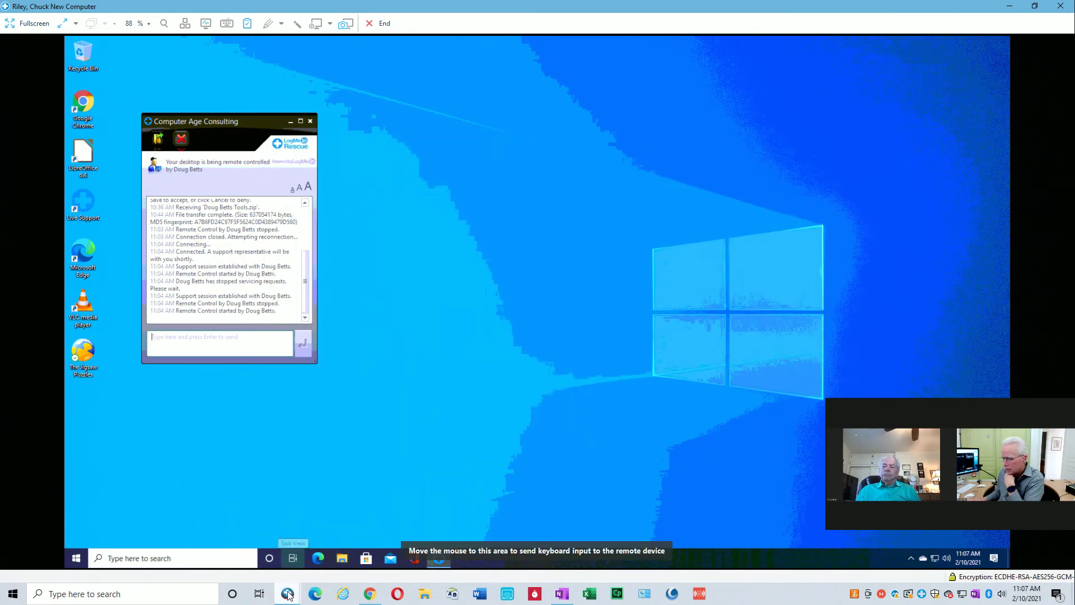
mouse_move(287, 595)
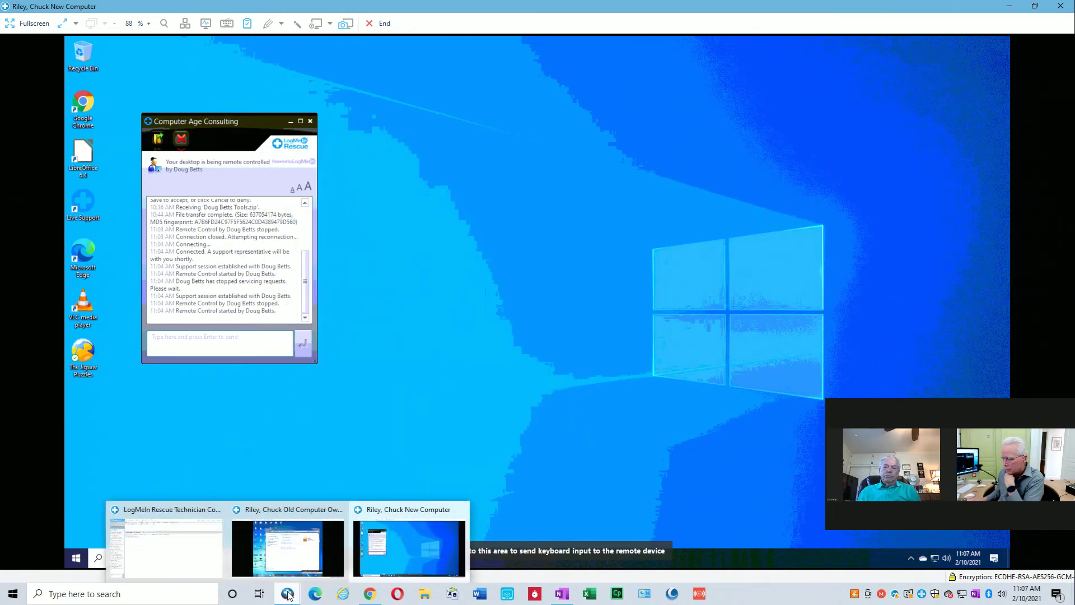
left_click(403, 538)
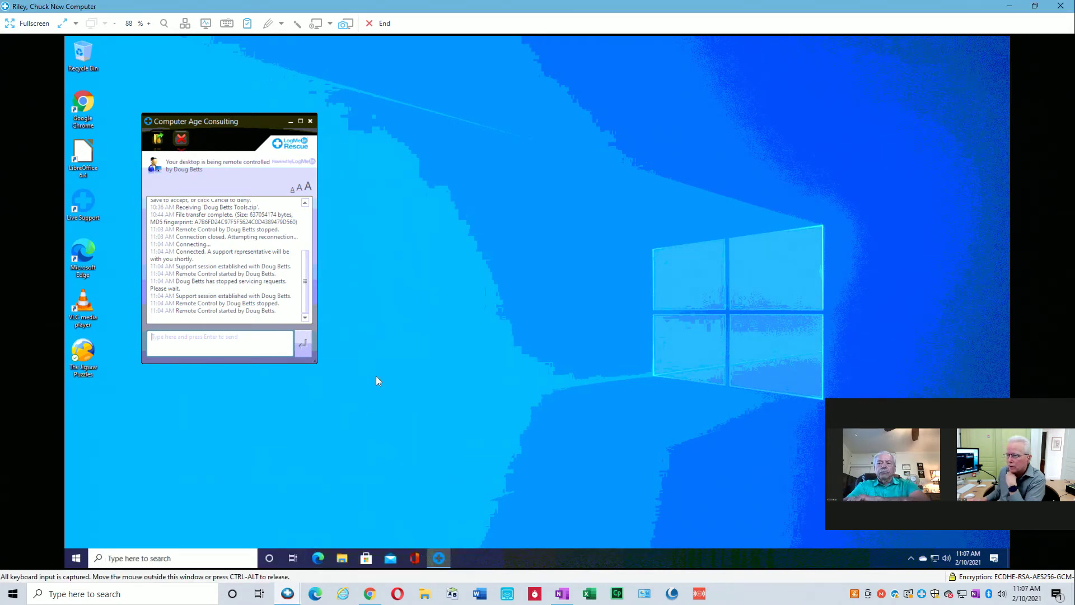
left_click(342, 558)
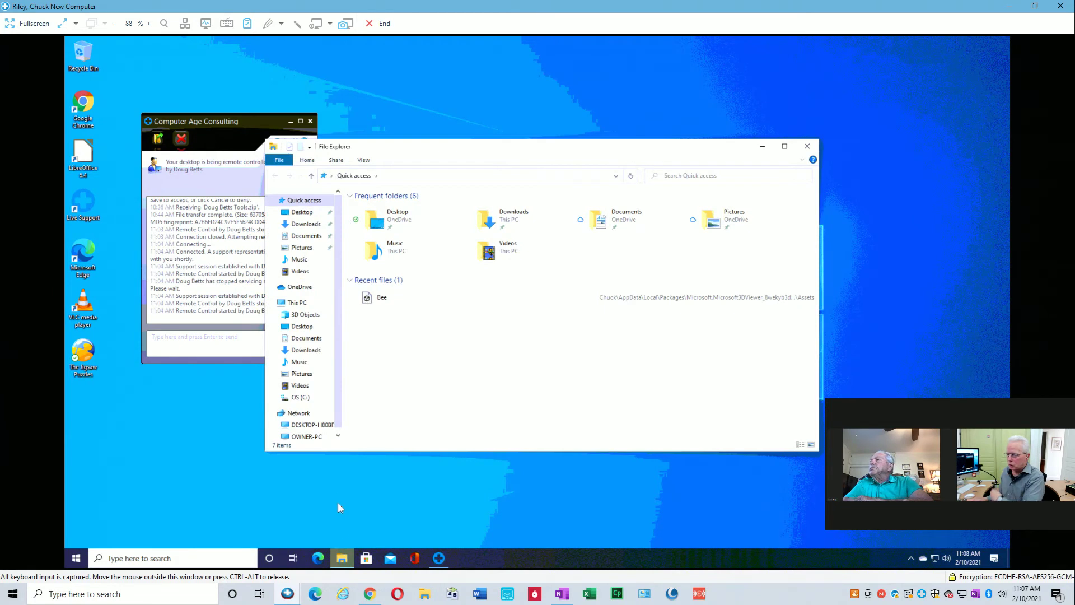
left_click(276, 397)
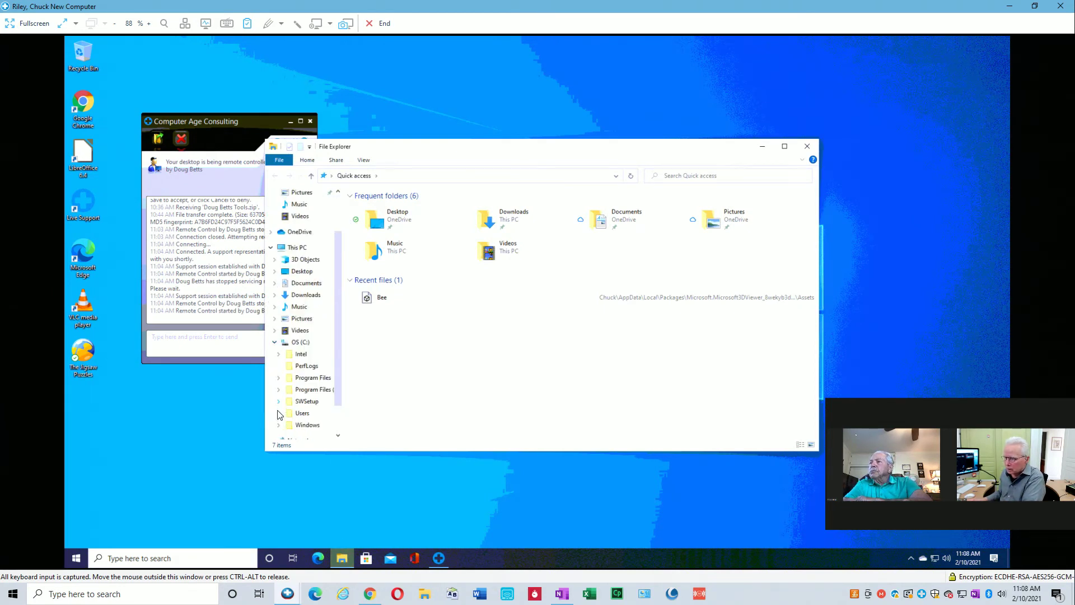
left_click(278, 402)
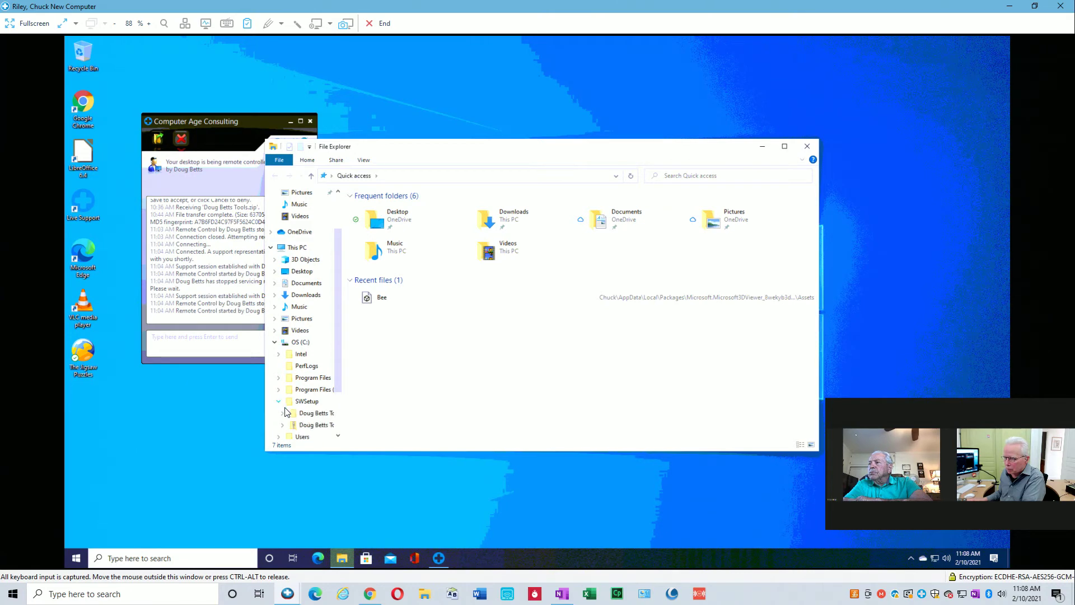
left_click(309, 413)
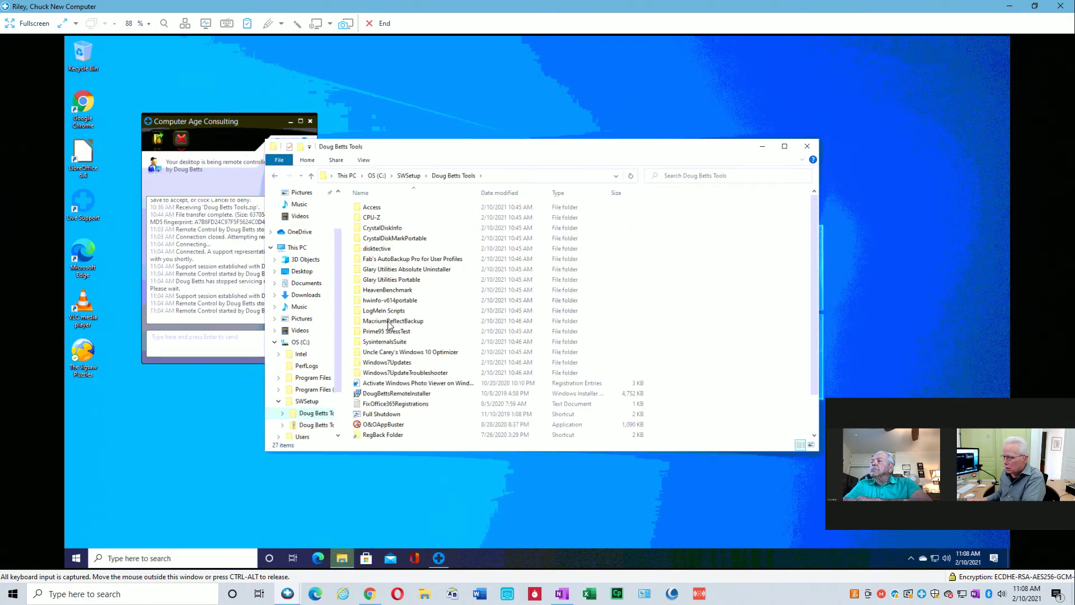
Launch AutoBackup7Pro.exe from the AutoBackup7Pro folder, approving the UAC prompt.
double_click(391, 259)
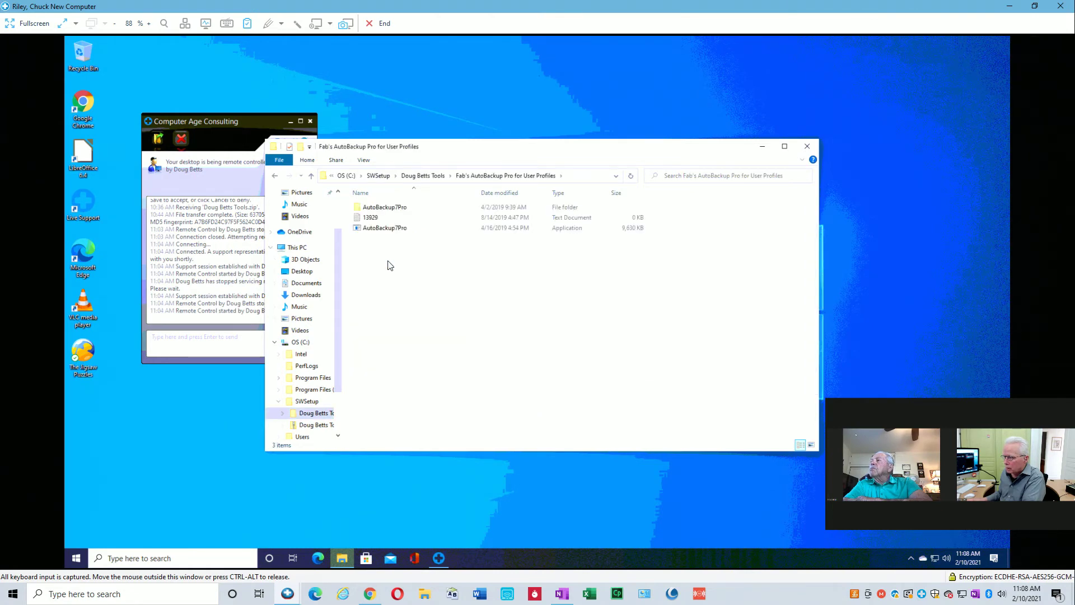
double_click(380, 210)
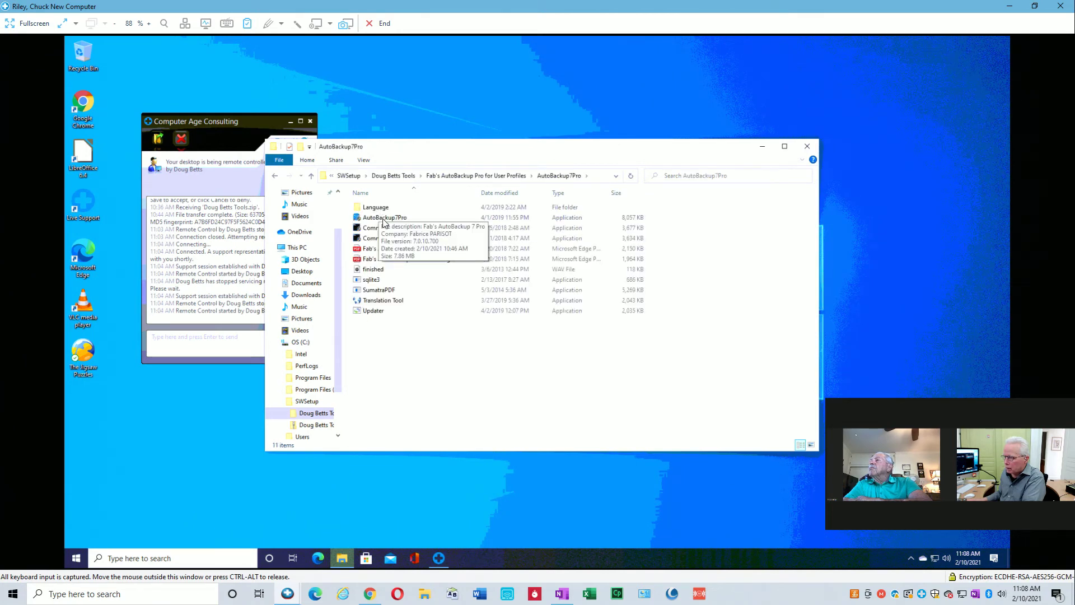
left_click(462, 176)
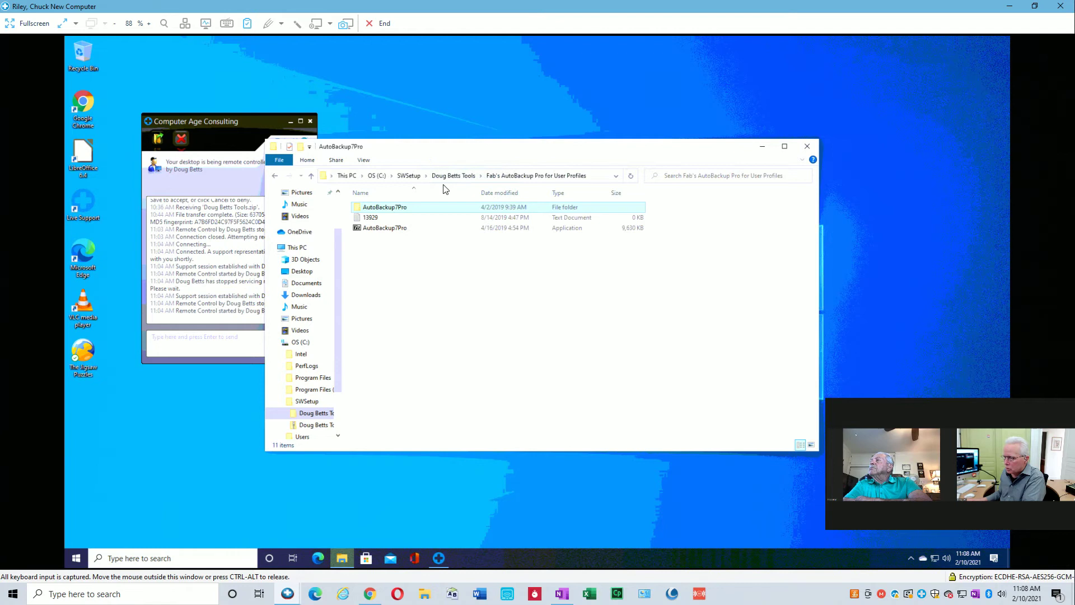
double_click(390, 208)
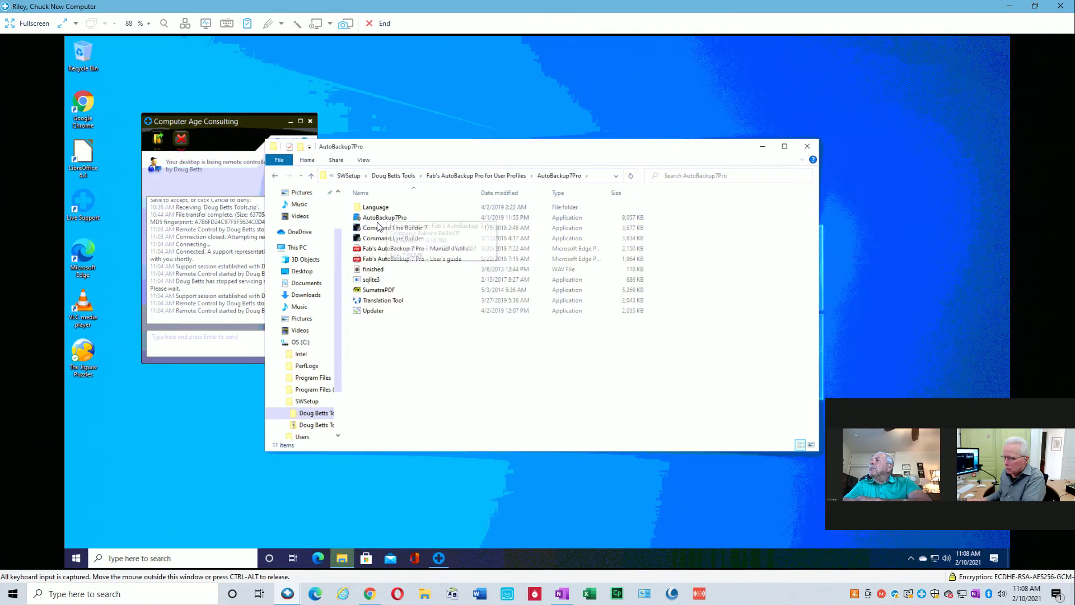
double_click(378, 218)
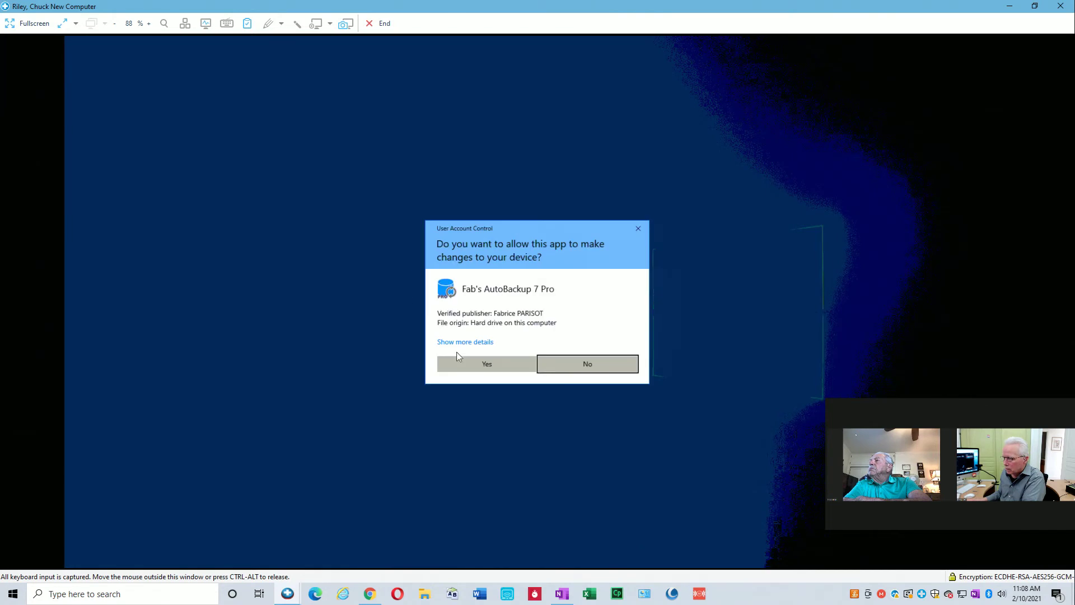
left_click(461, 360)
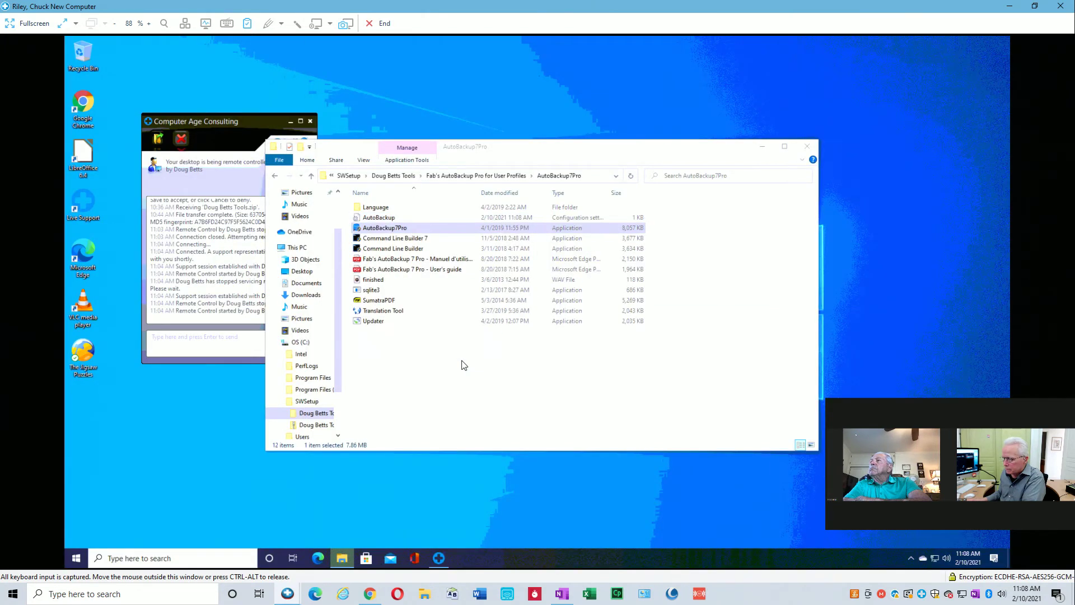
Register with the order number and order e-mail, confirm the unlock message, and accept the EULA.
left_click(522, 257)
type("•••••")
key("Tab")
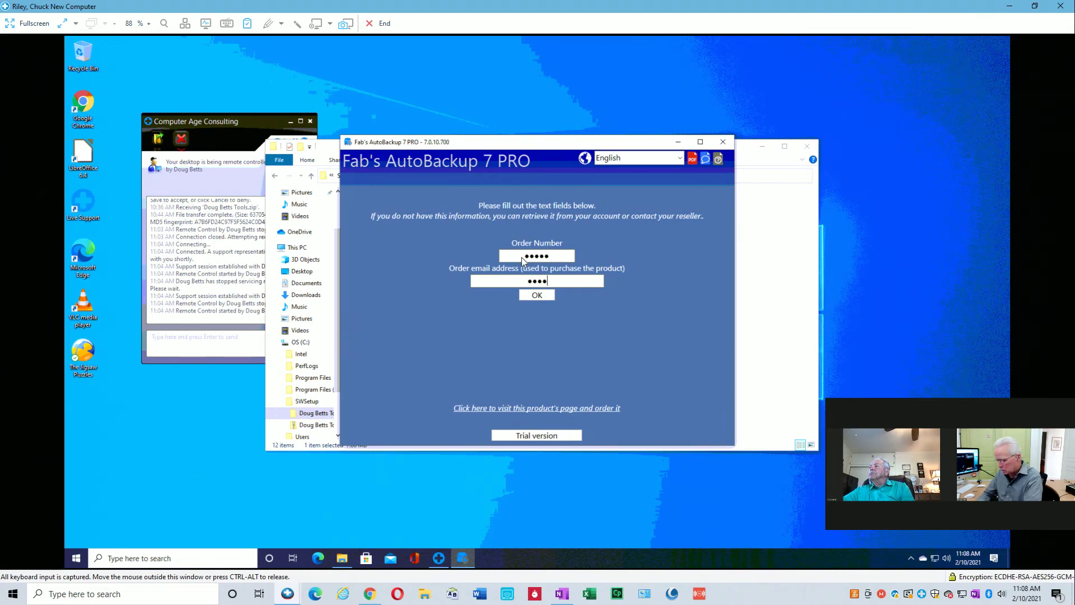
type("••••••••••")
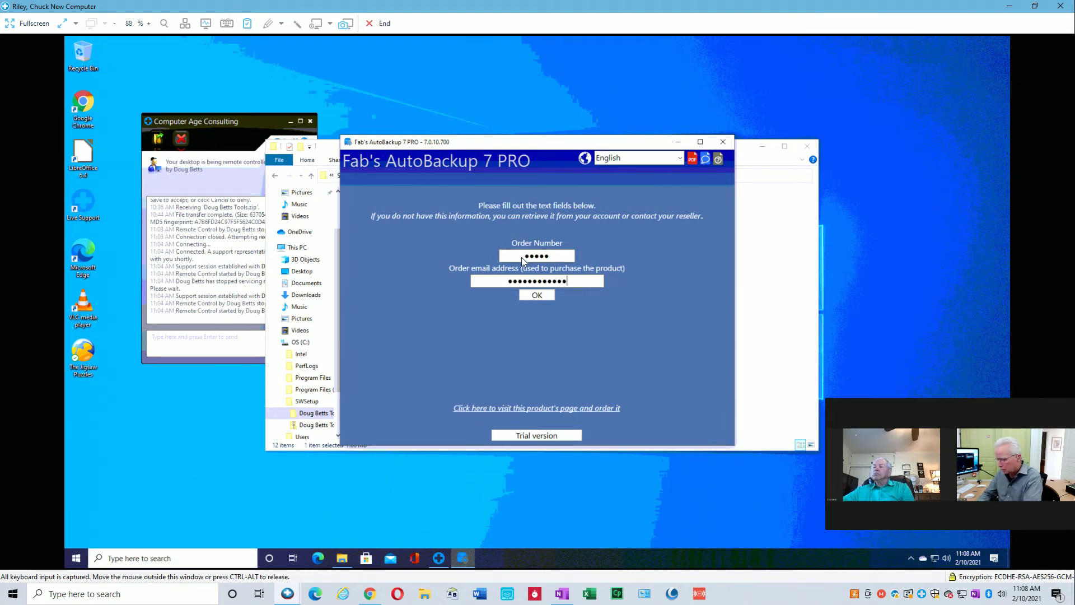
type("••••")
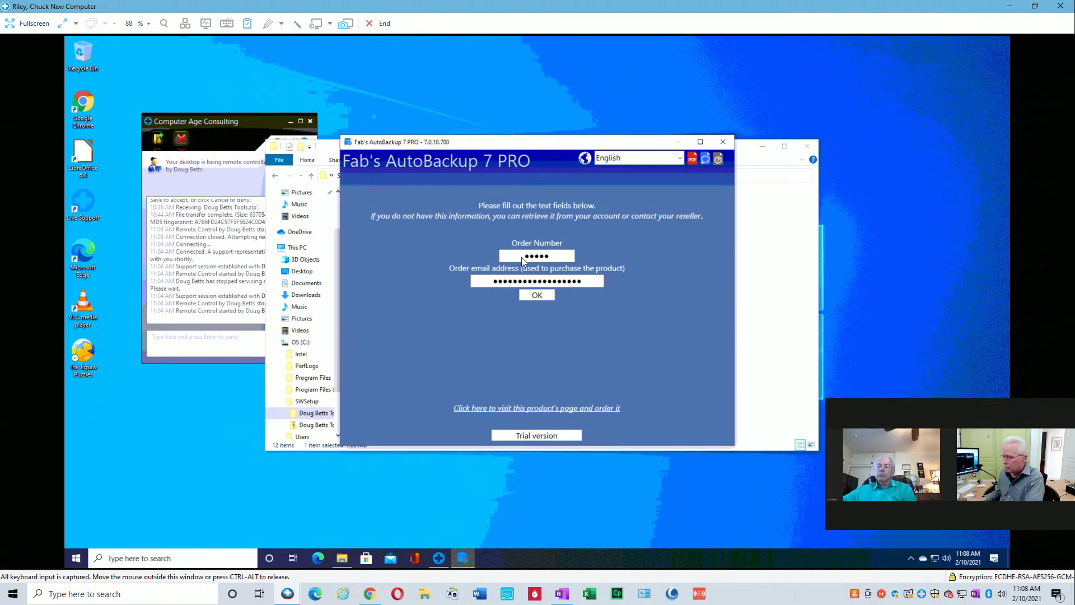
left_click(539, 297)
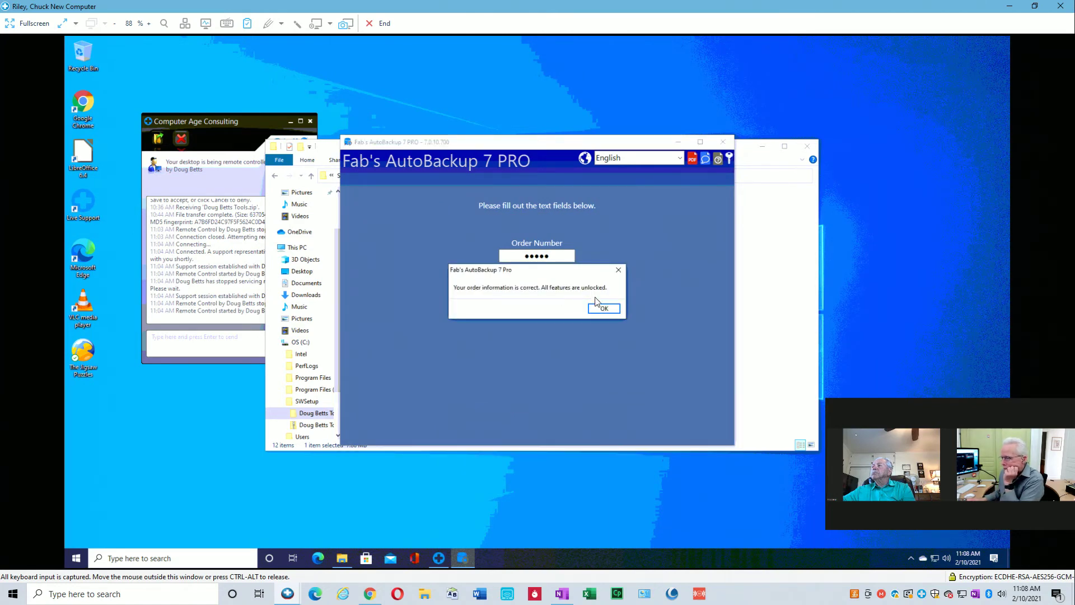
left_click(604, 309)
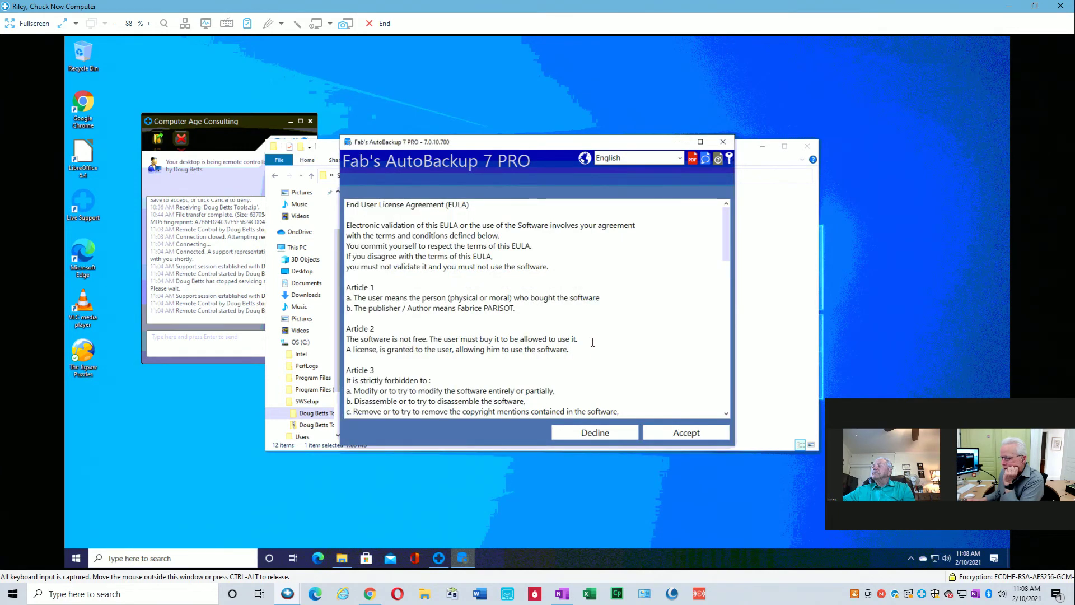
left_click(683, 434)
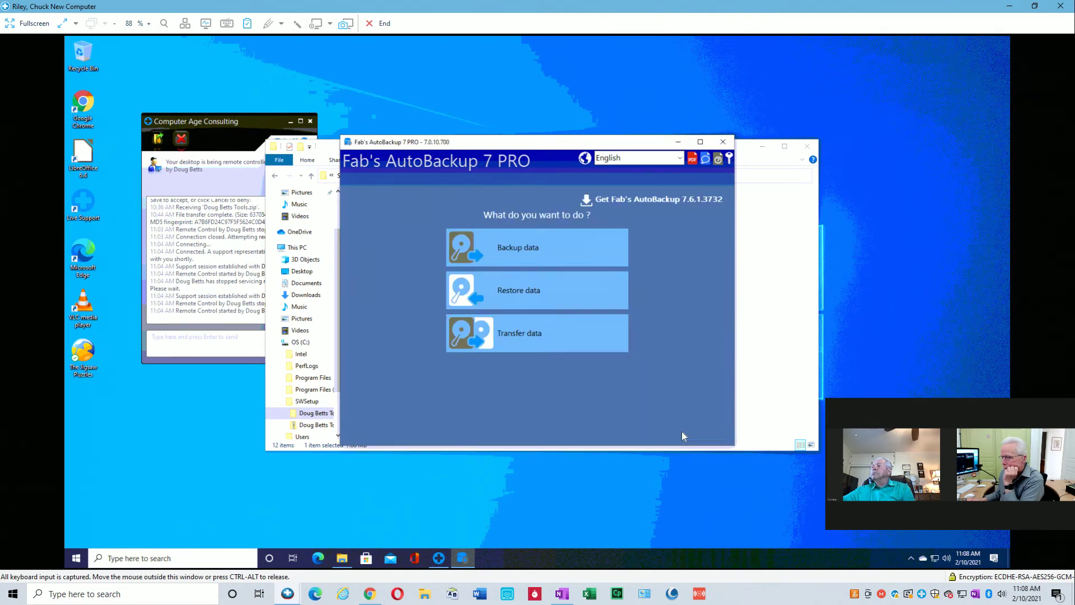
Start Transfer data keeping C:\ (OS) as source, then right-click OWNER-PC's C share in Explorer.
left_click(521, 329)
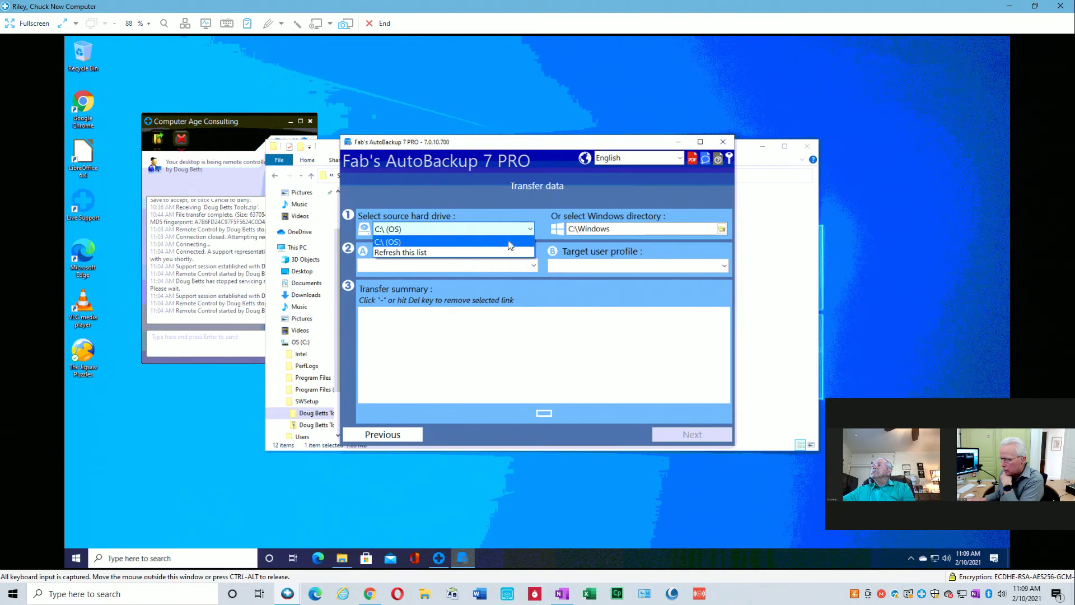
left_click(530, 229)
left_click(454, 253)
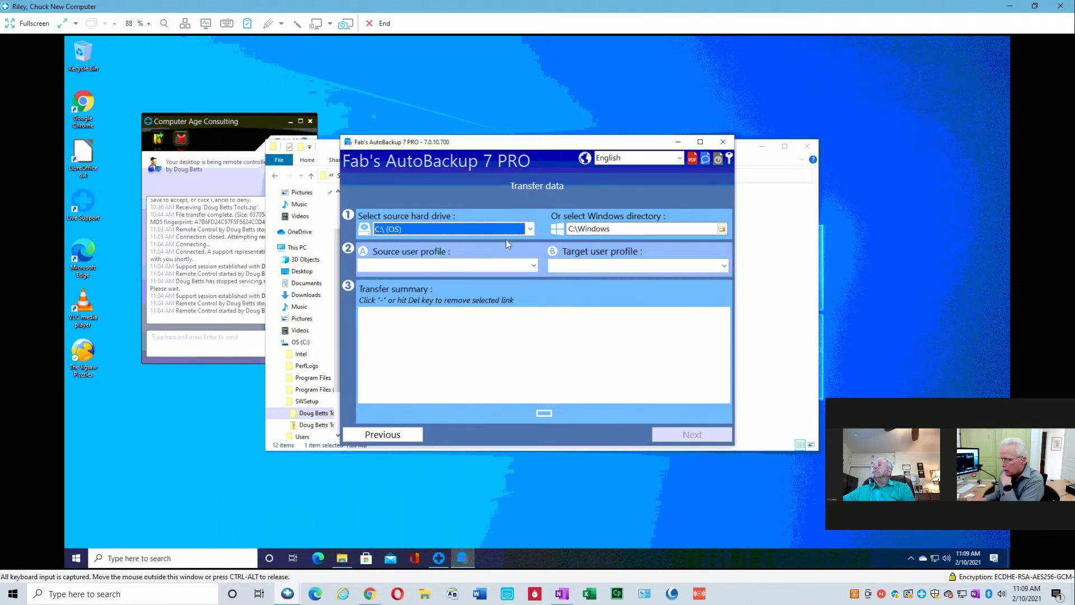
left_click(531, 228)
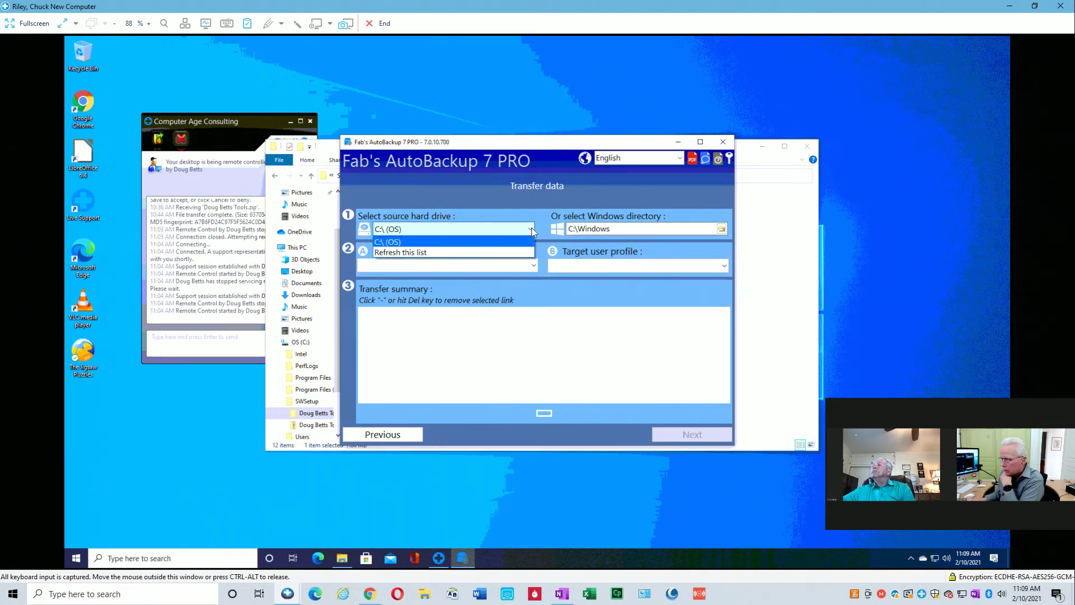
left_click(467, 222)
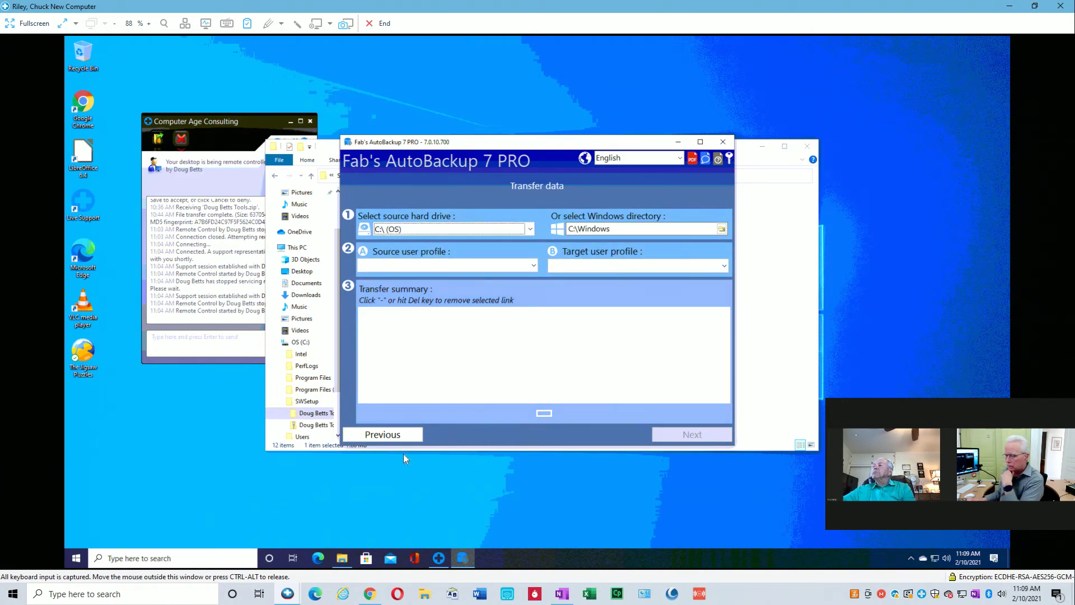
mouse_move(343, 559)
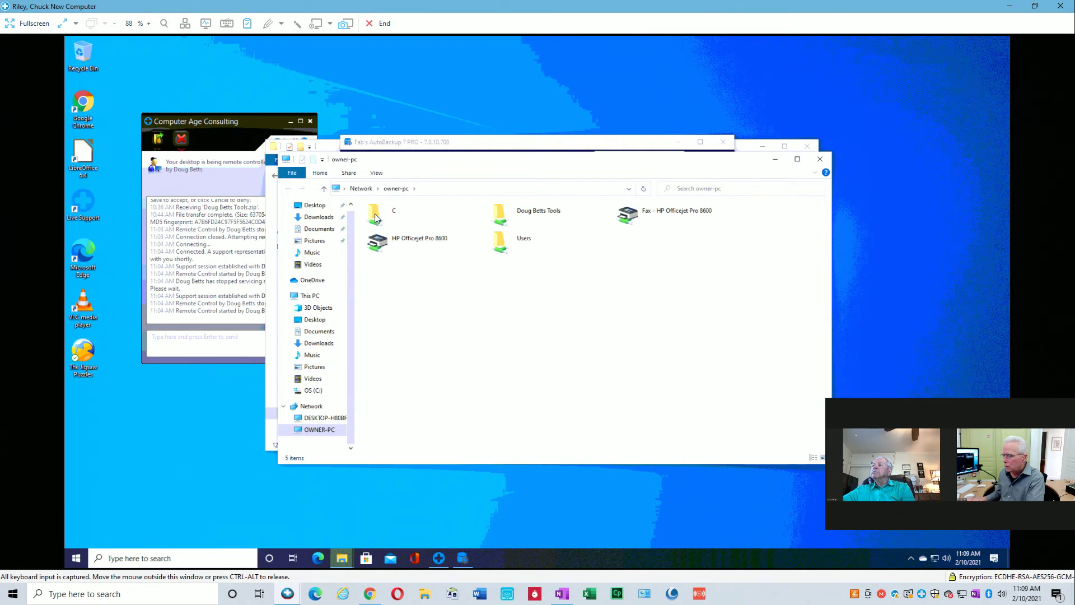
right_click(375, 219)
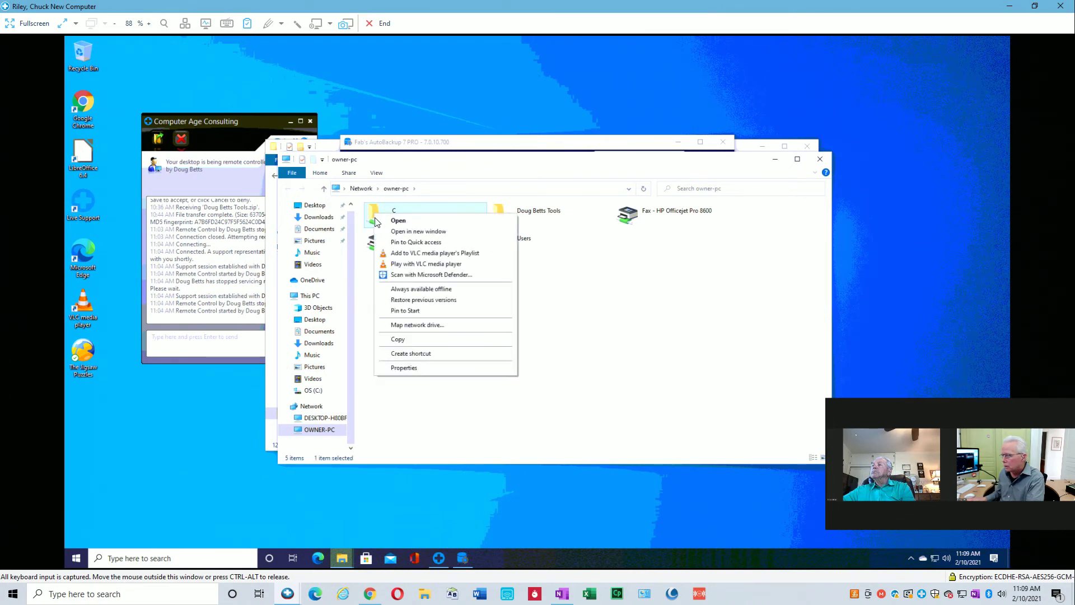
Map owner-pc's shared C folder to drive letter F: on the new computer.
left_click(415, 326)
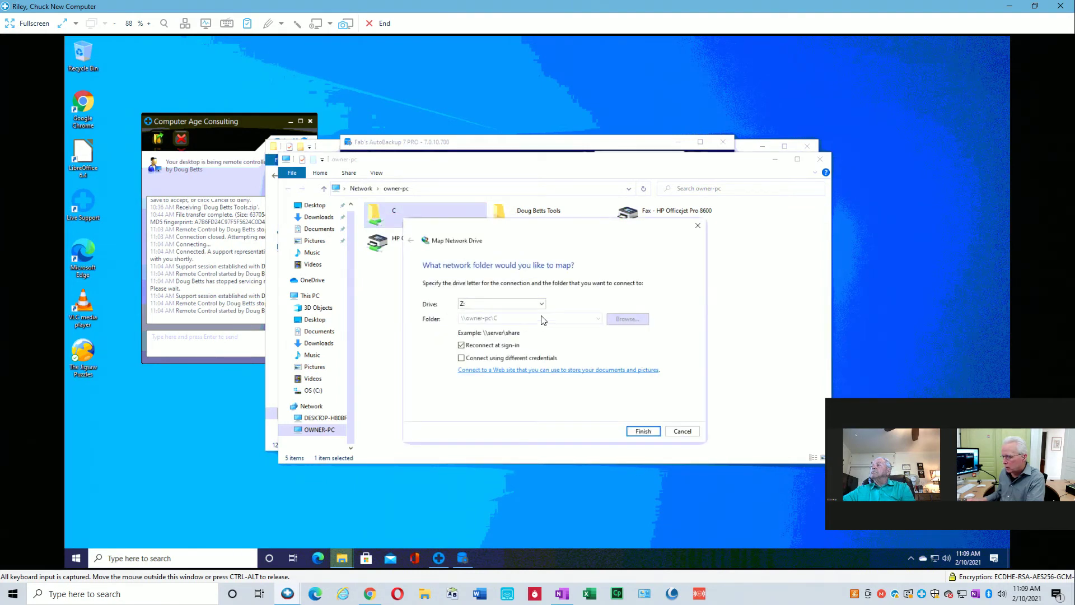
left_click(541, 305)
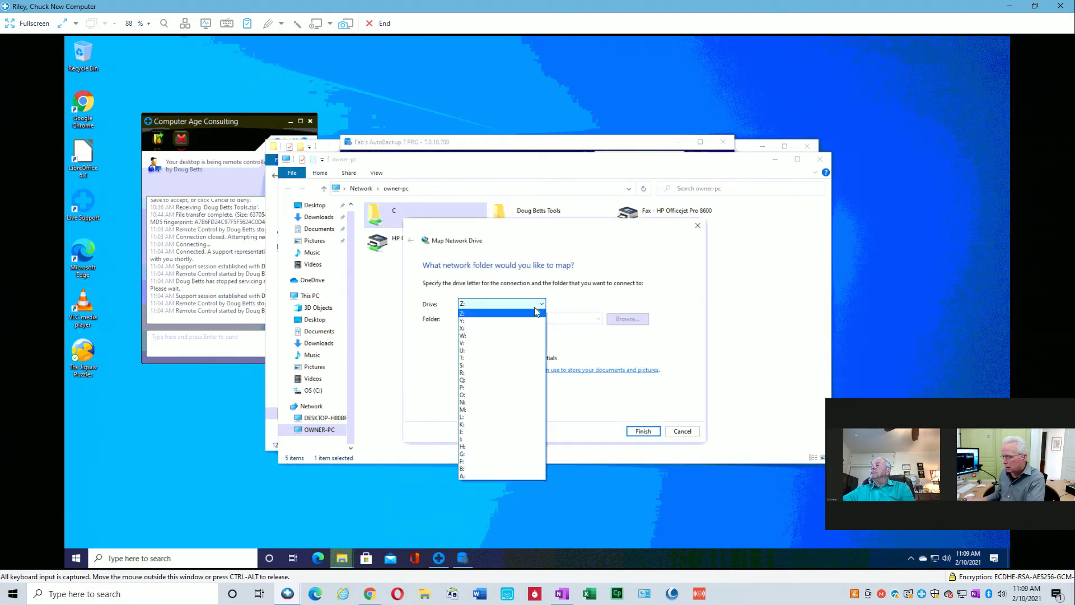
left_click(471, 461)
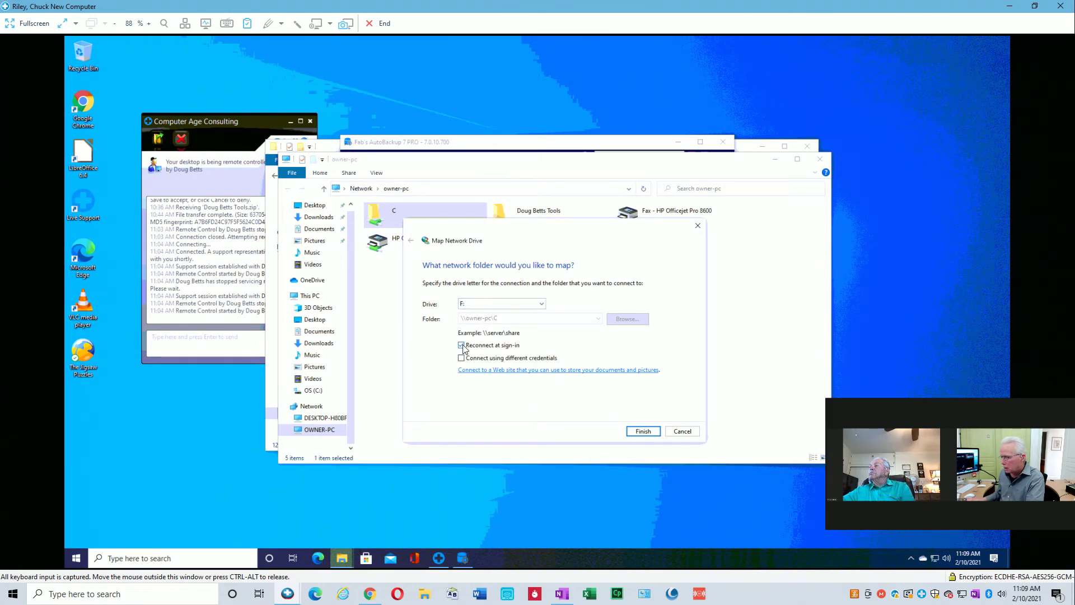
left_click(643, 431)
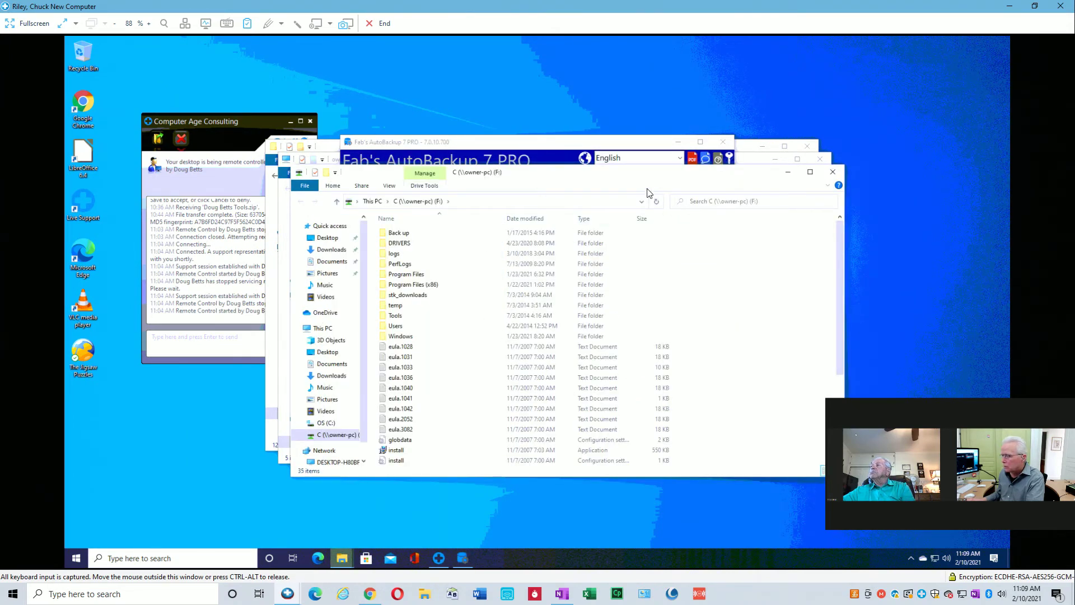
Refresh AutoBackup's source drive list twice, keeping C:\ (OS), and check the source profile list.
left_click(533, 148)
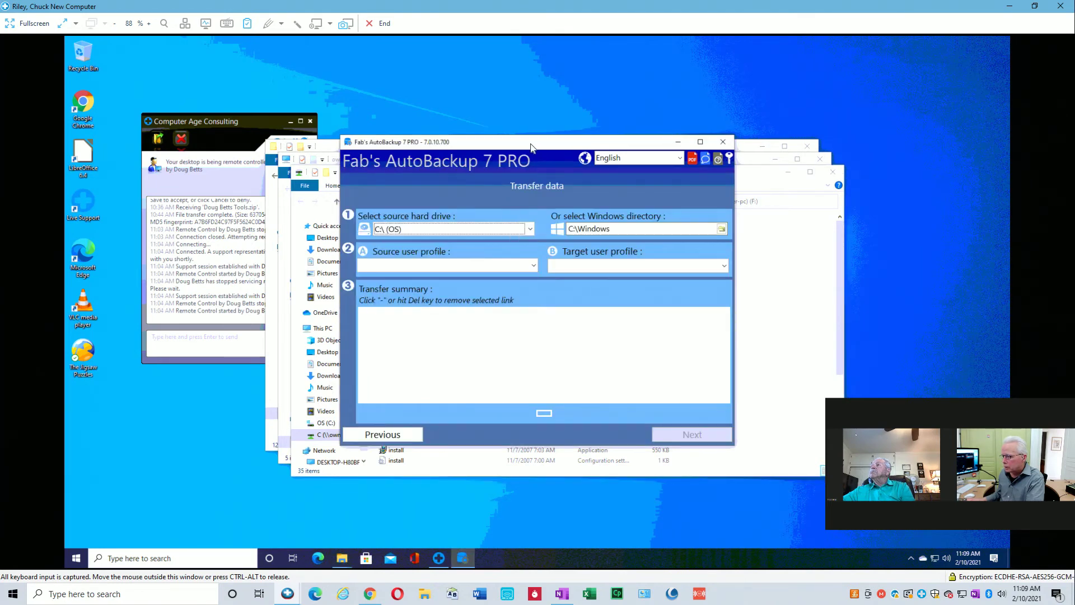
left_click(529, 229)
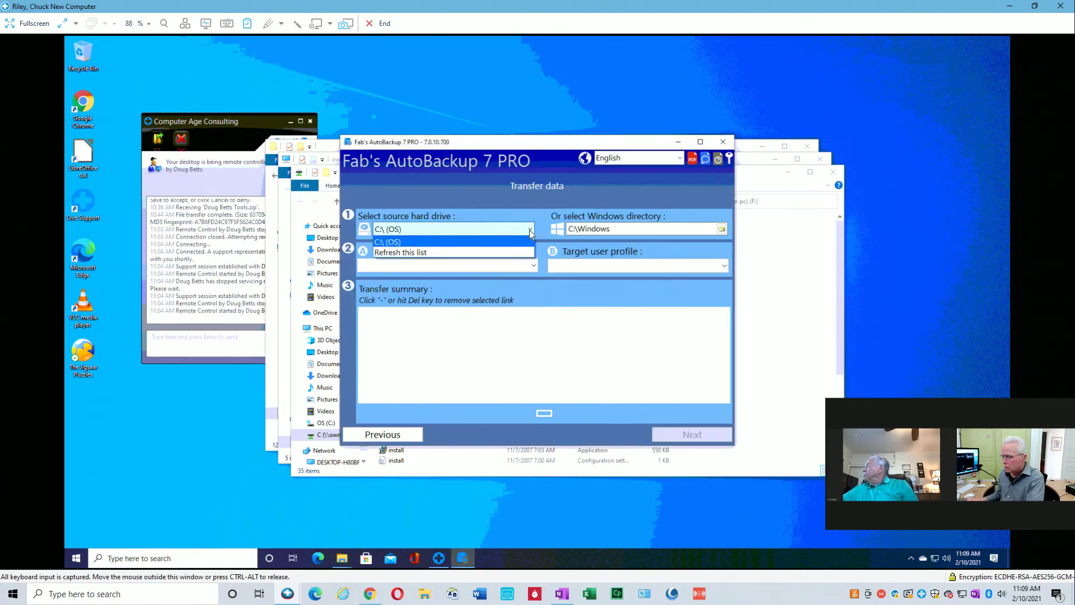
left_click(417, 252)
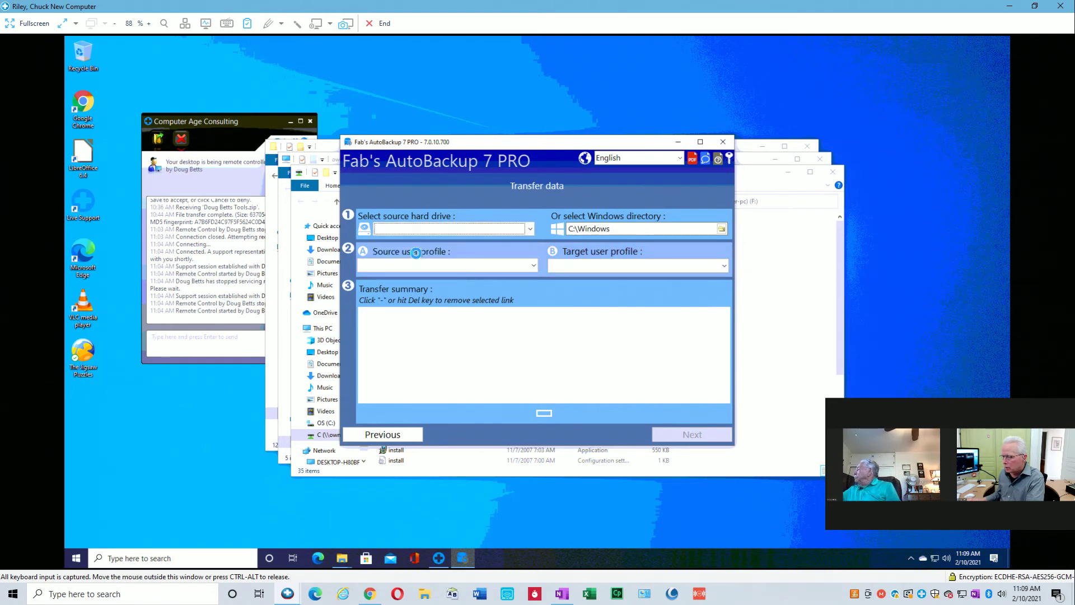
left_click(530, 230)
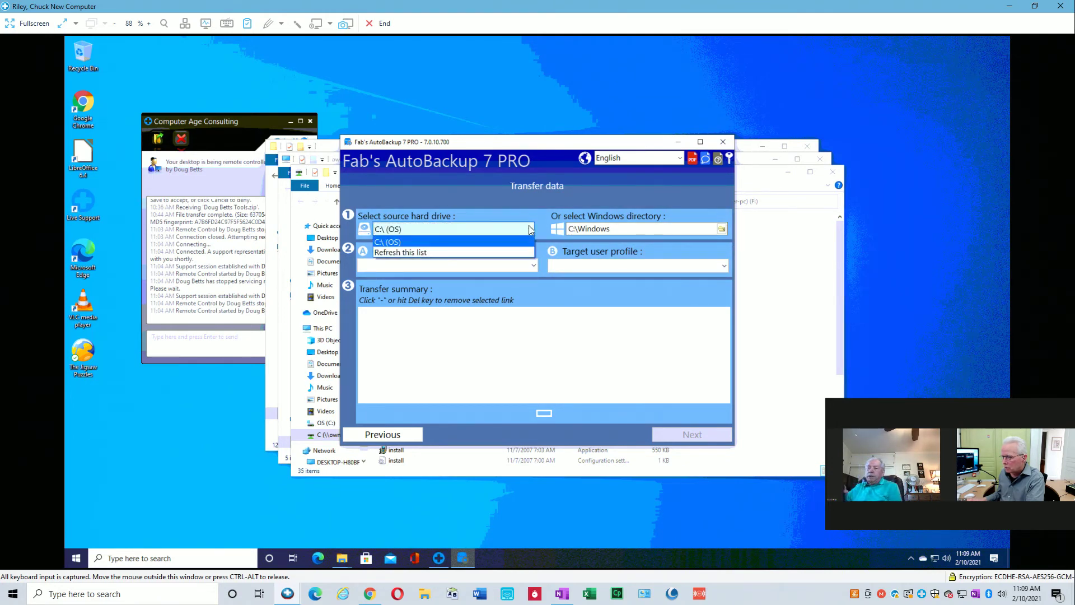
left_click(465, 199)
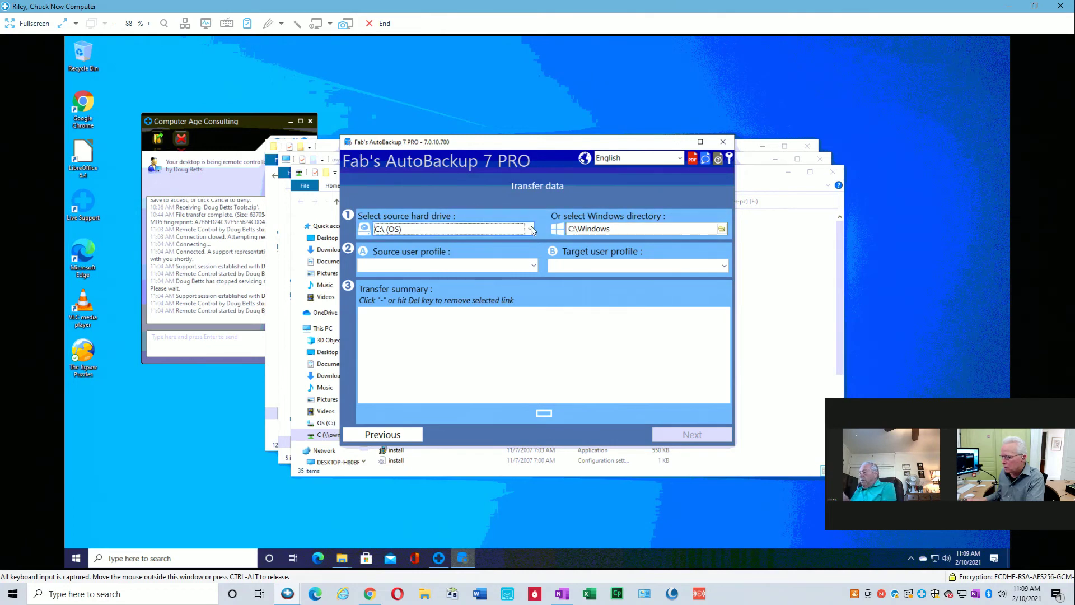
left_click(531, 230)
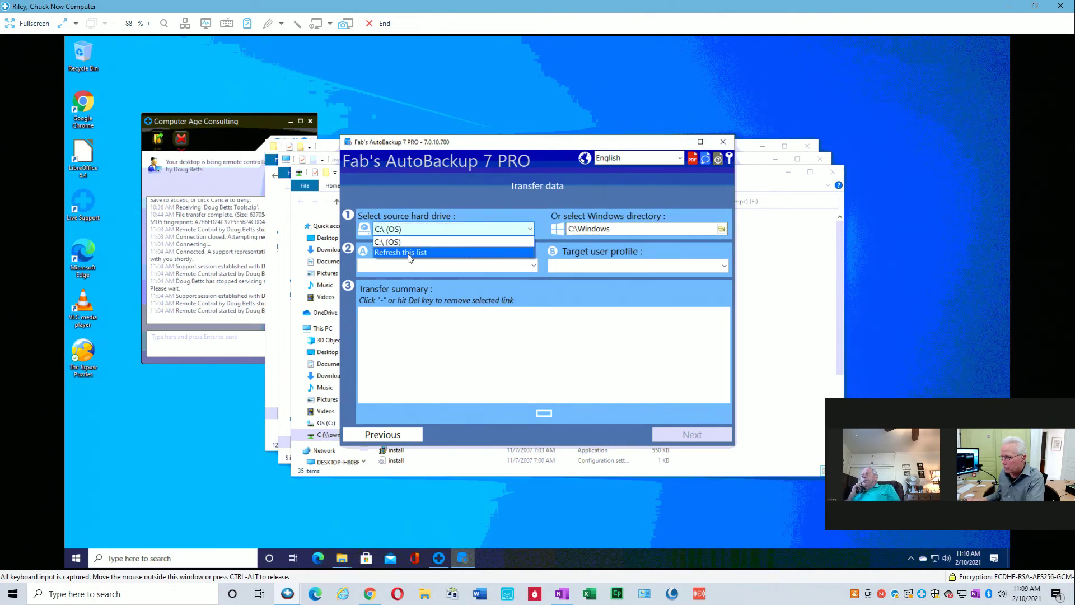
left_click(408, 253)
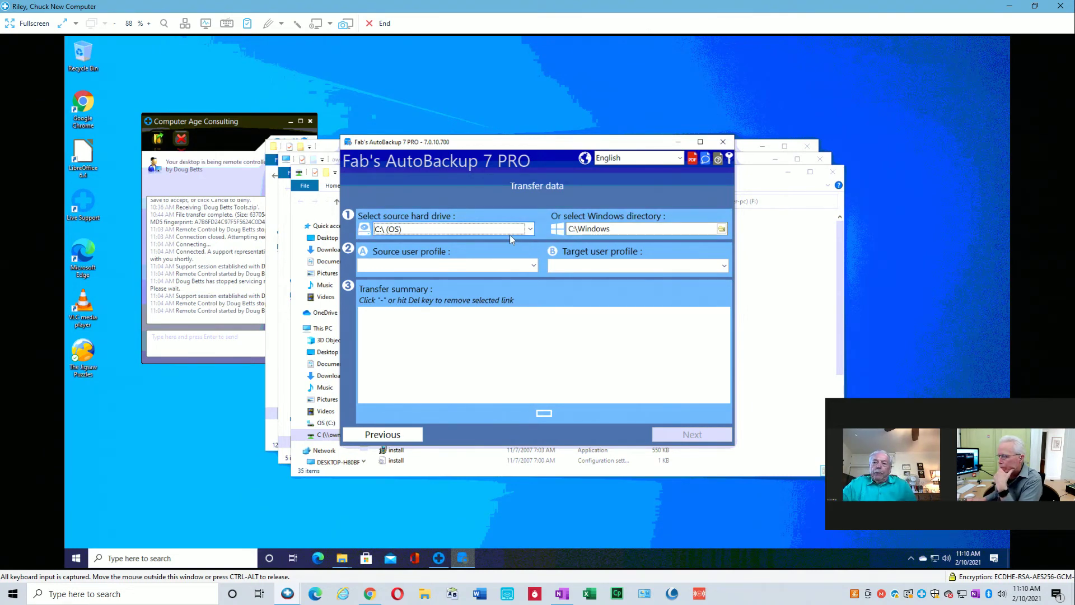
left_click(533, 269)
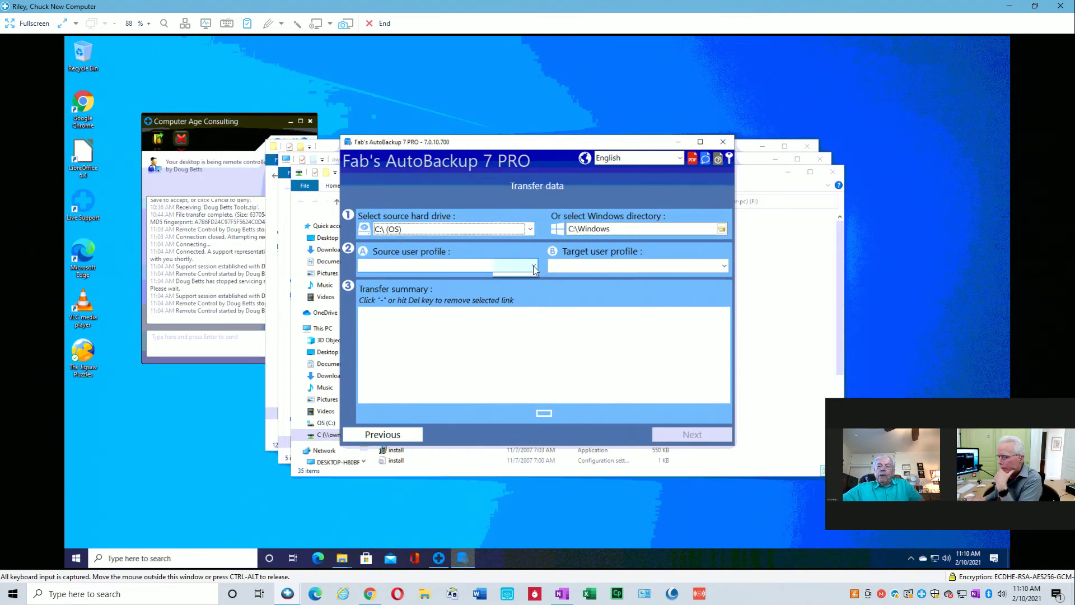
left_click(526, 197)
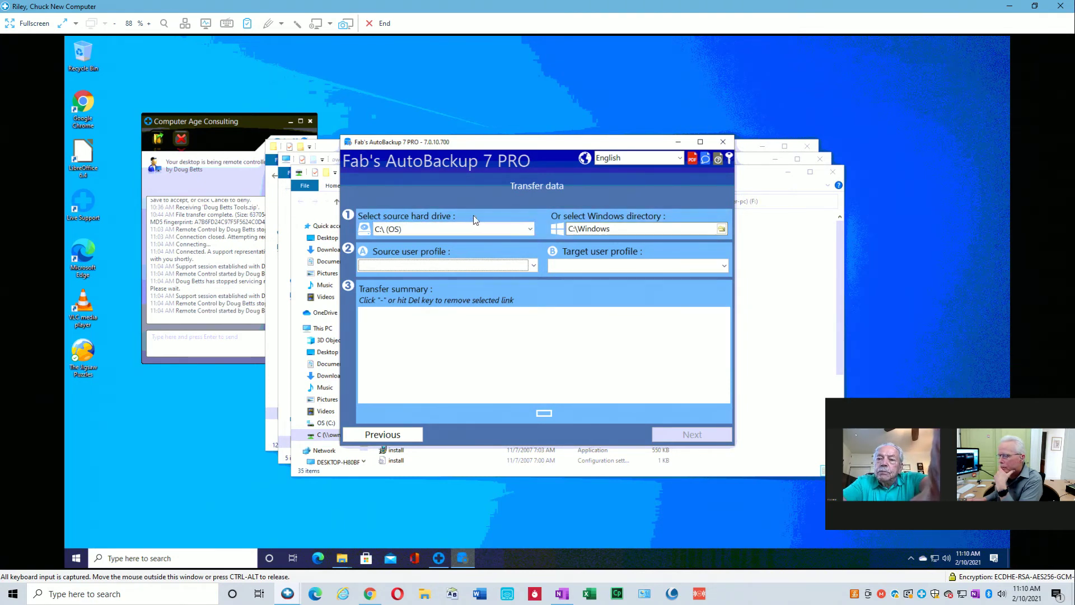
In the Windows directory browser, collapse OS (C:), then expand Network and OWNER-PC.
left_click(721, 229)
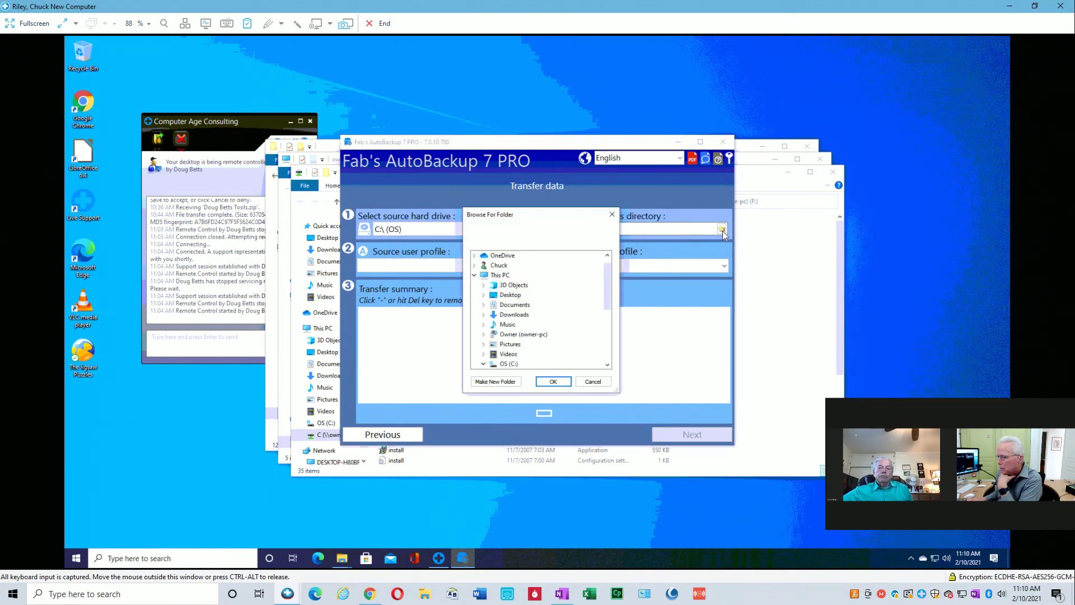
left_click_drag(604, 297, 612, 317)
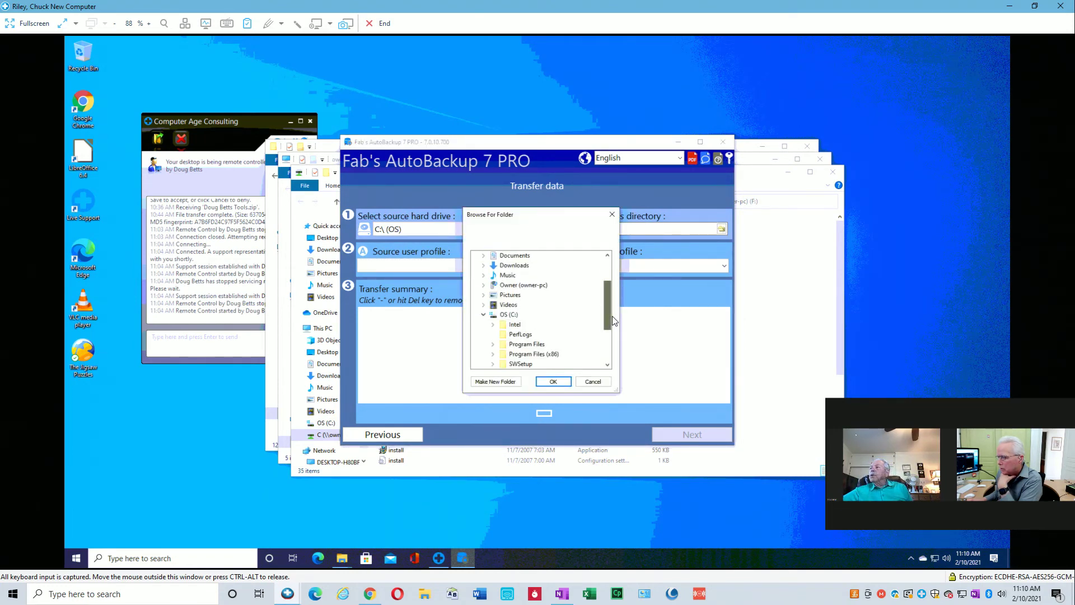
left_click(484, 315)
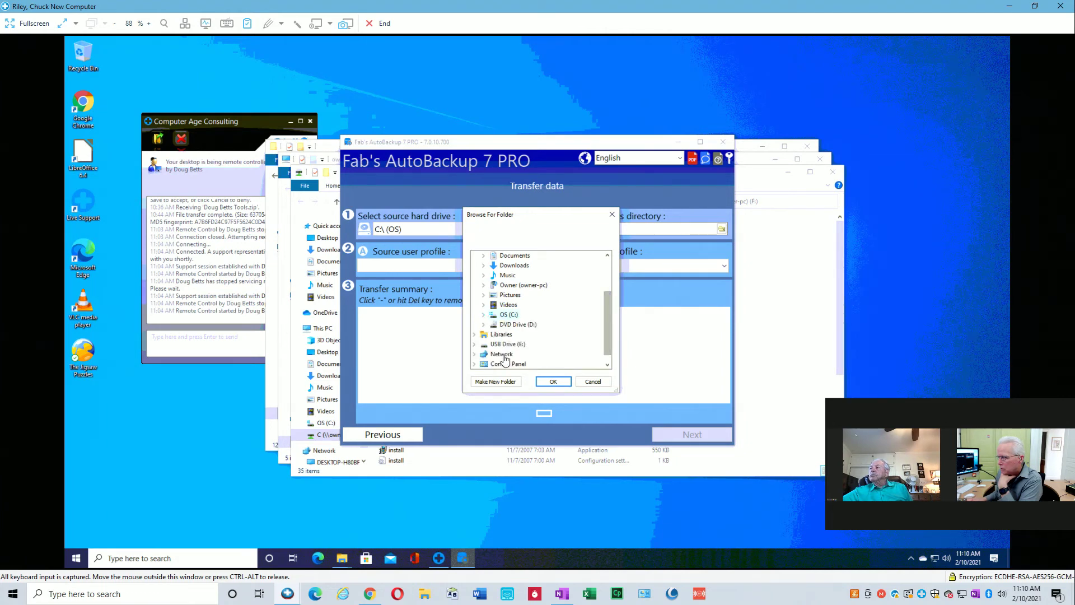
left_click(474, 355)
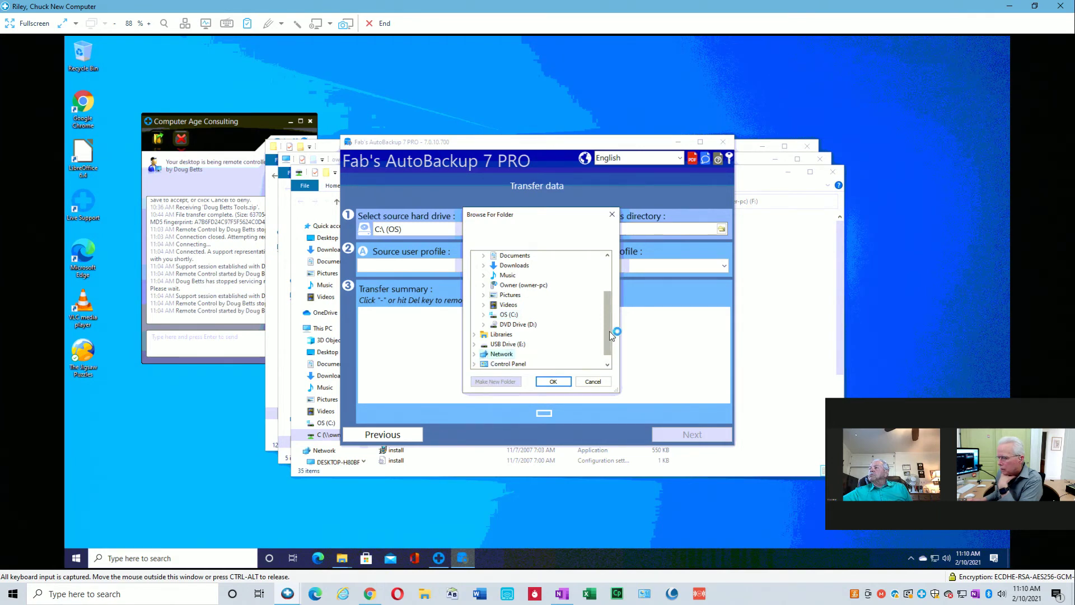
left_click_drag(610, 334, 610, 352)
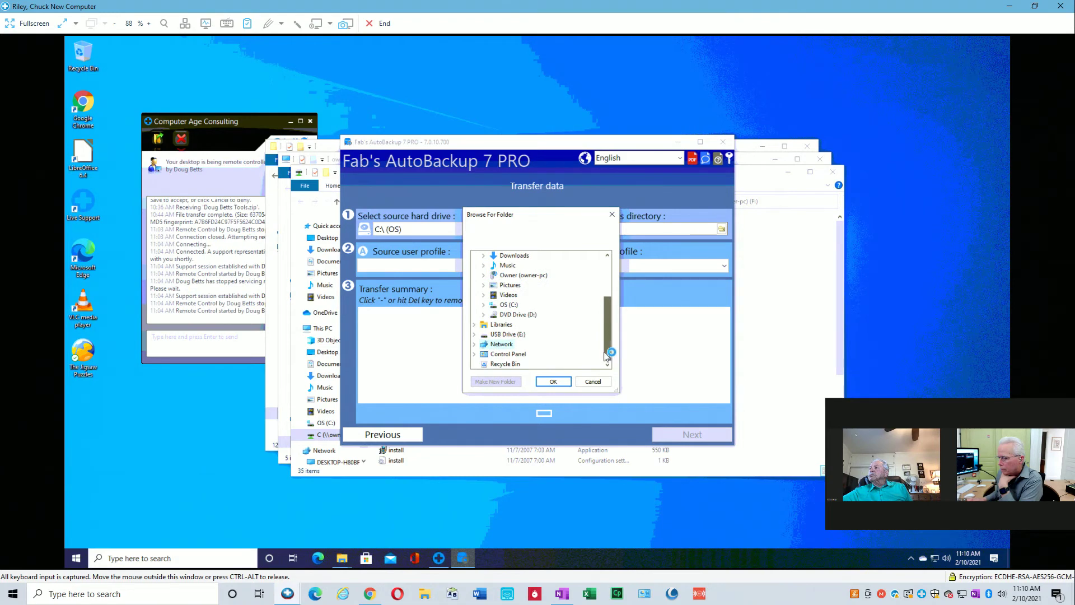
left_click(475, 345)
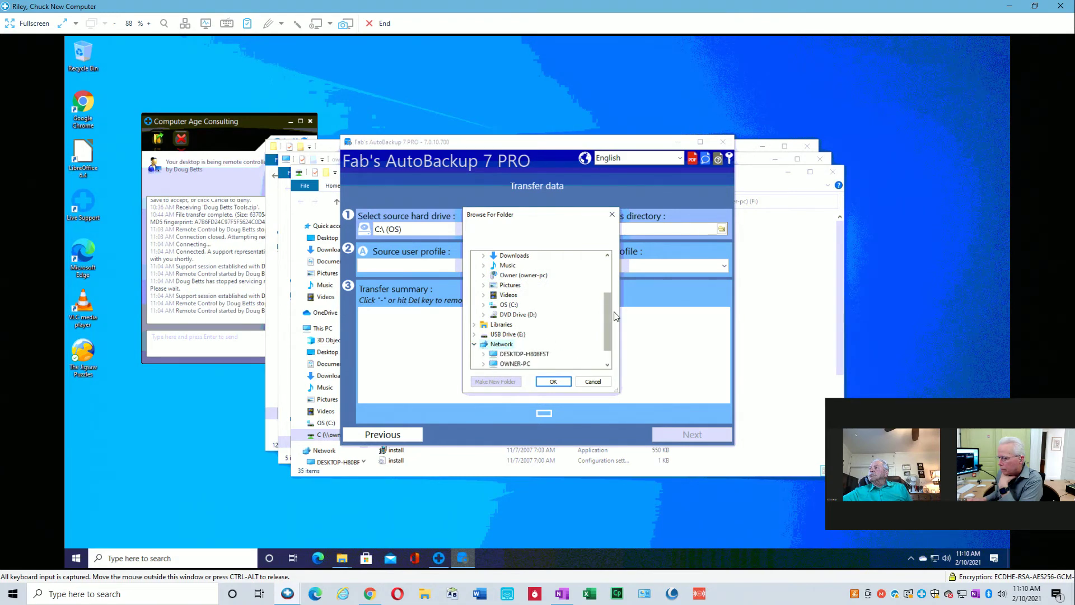
left_click_drag(606, 317, 606, 342)
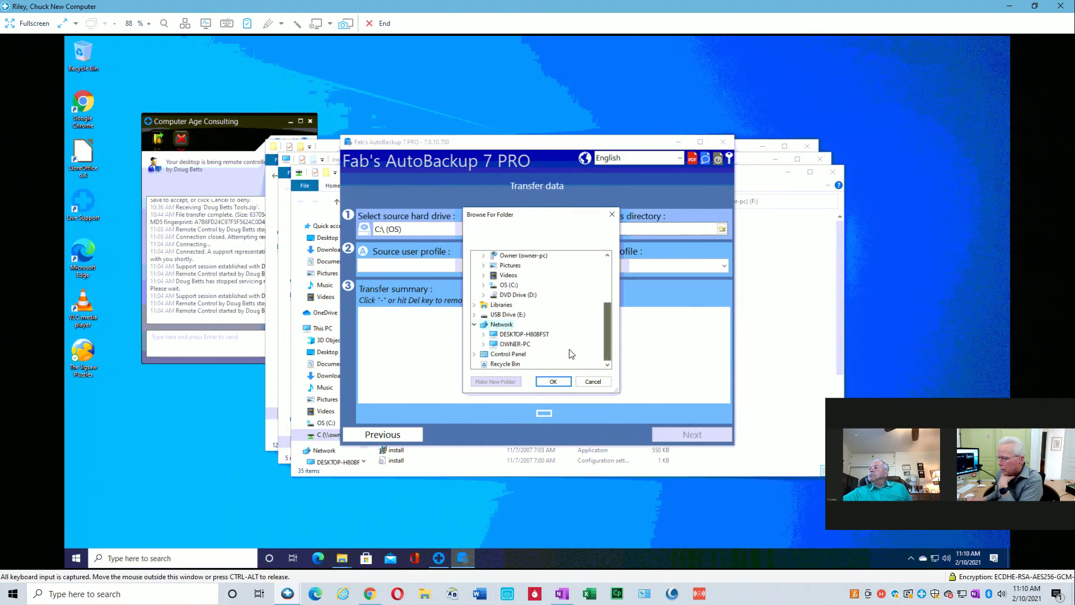
left_click(483, 343)
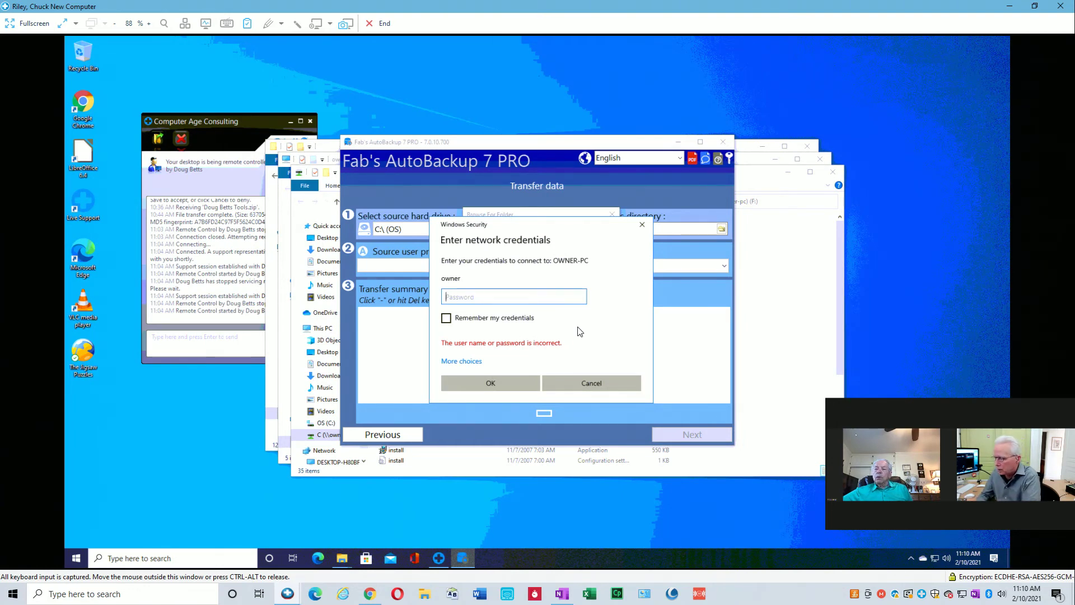
Enter OWNER-PC's network password, then pick Users\Owner as the Windows directory.
type("*****")
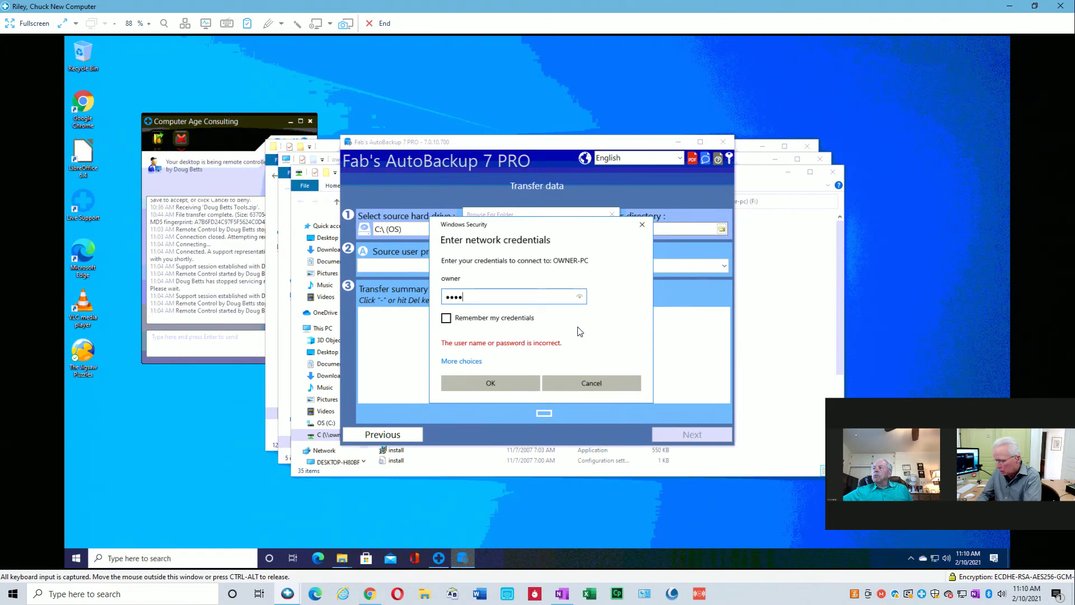
left_click(512, 381)
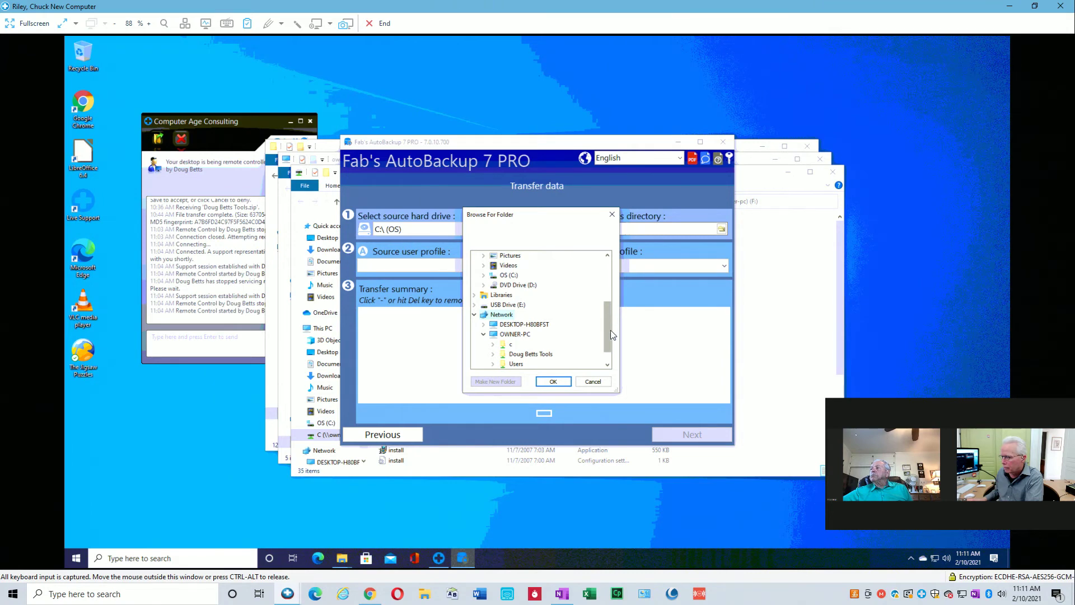
left_click_drag(609, 331, 605, 354)
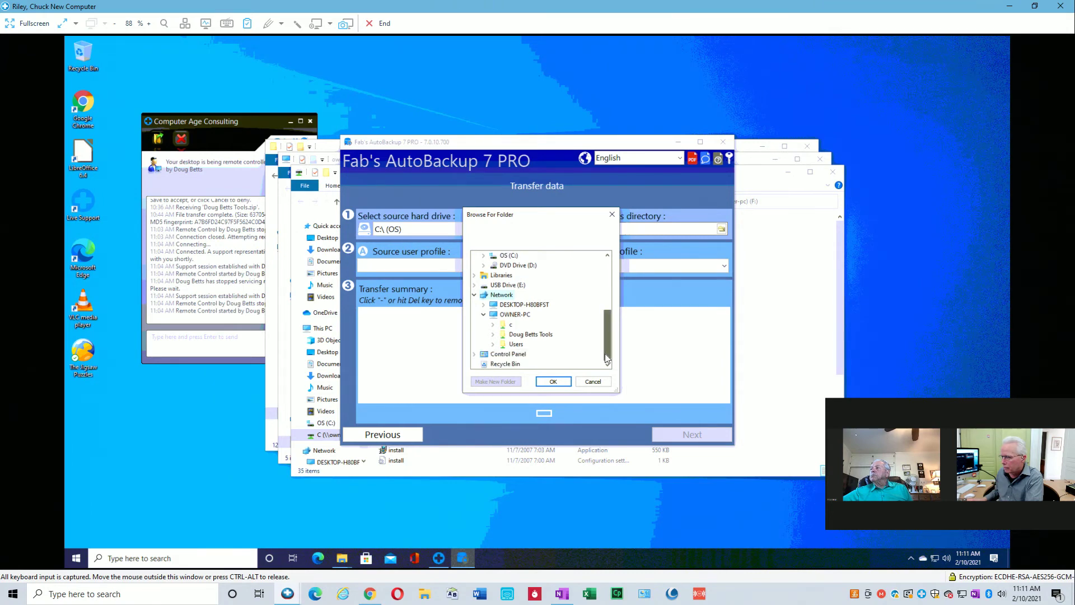
left_click(494, 344)
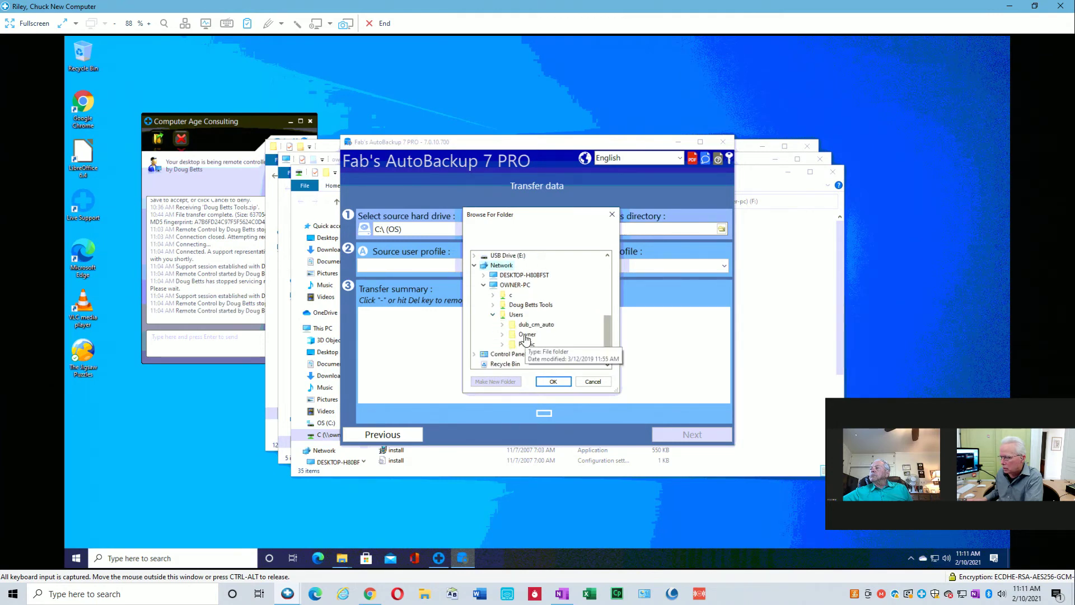
double_click(525, 336)
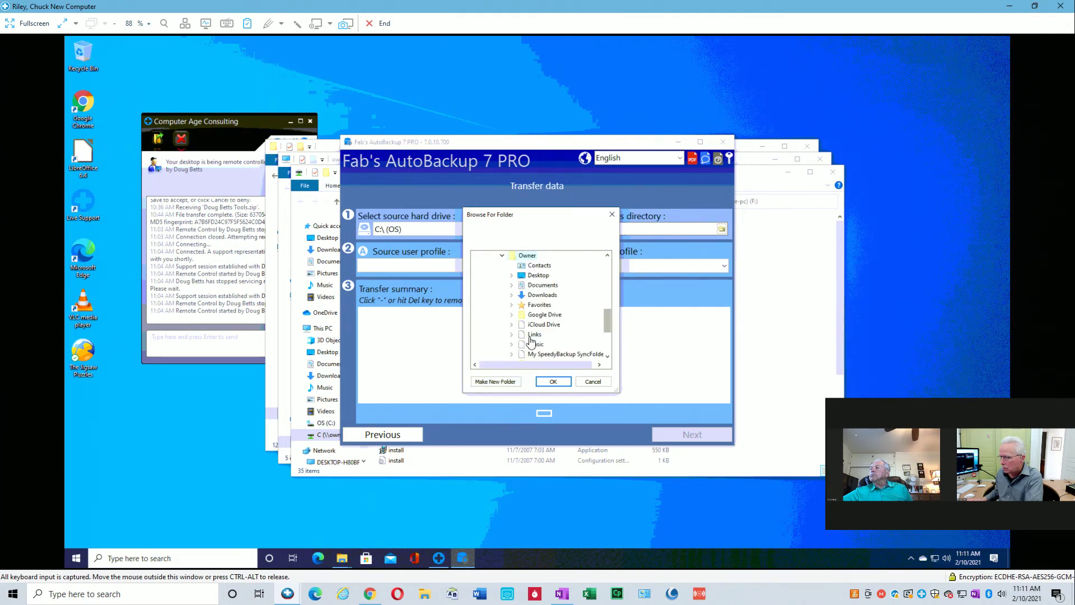
left_click(553, 382)
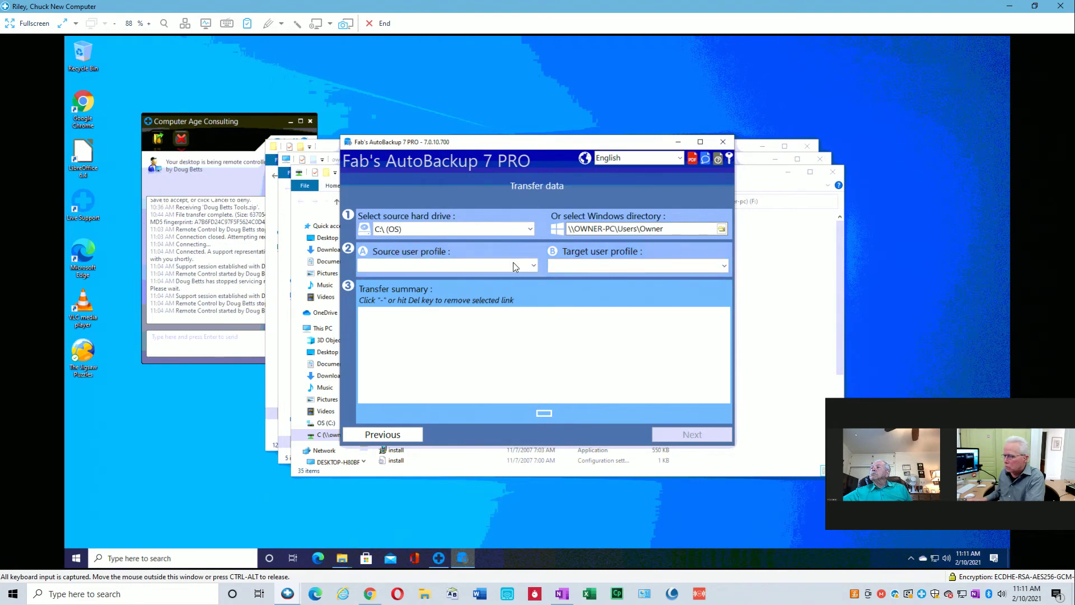
Review the source user profile list twice, leaving no profile selected.
left_click(533, 266)
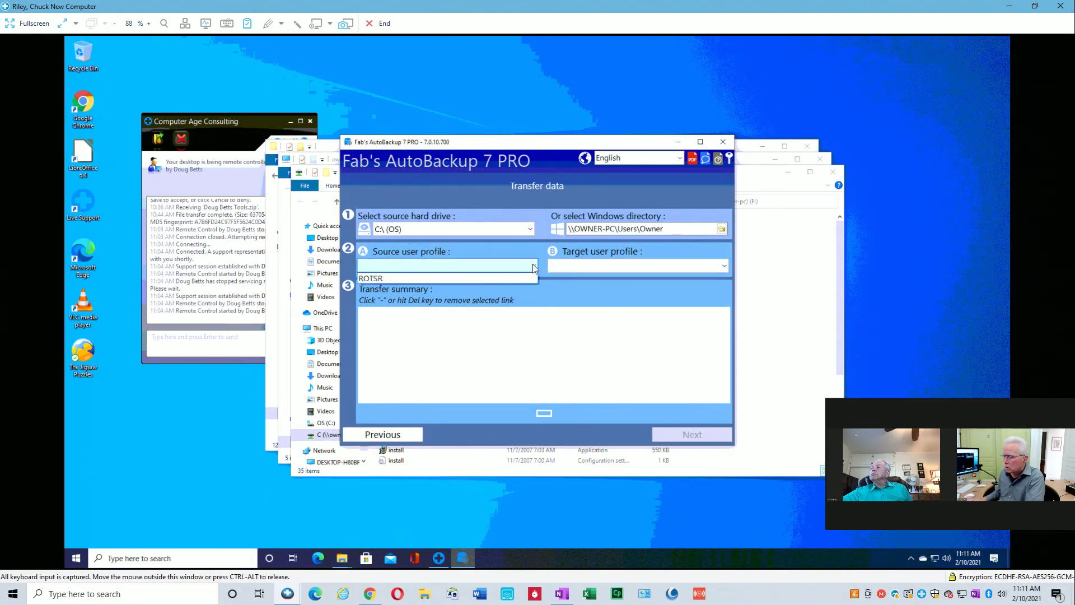
left_click(402, 252)
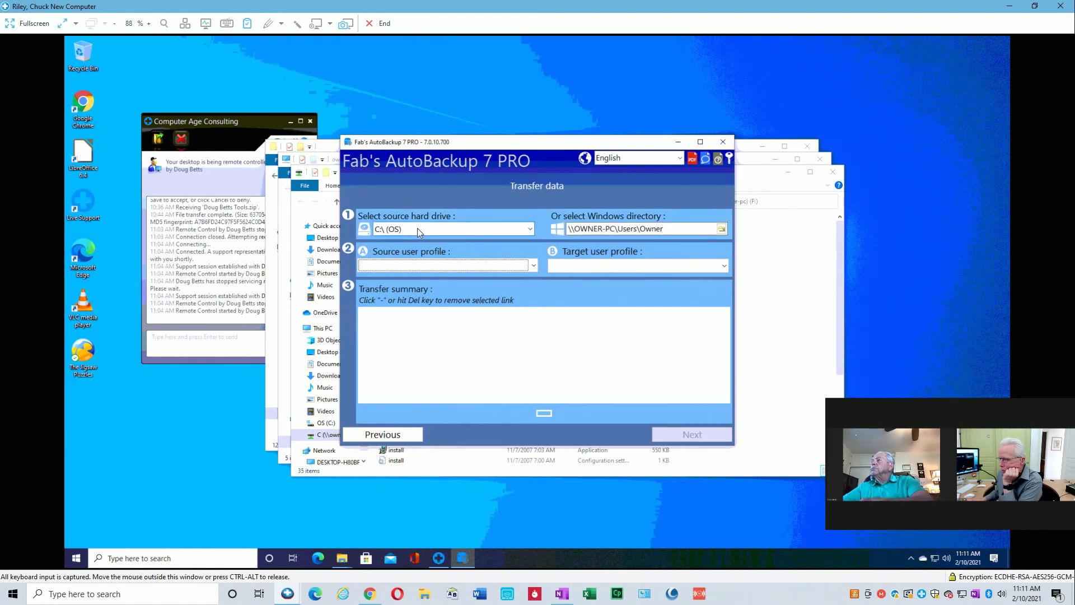
left_click(535, 266)
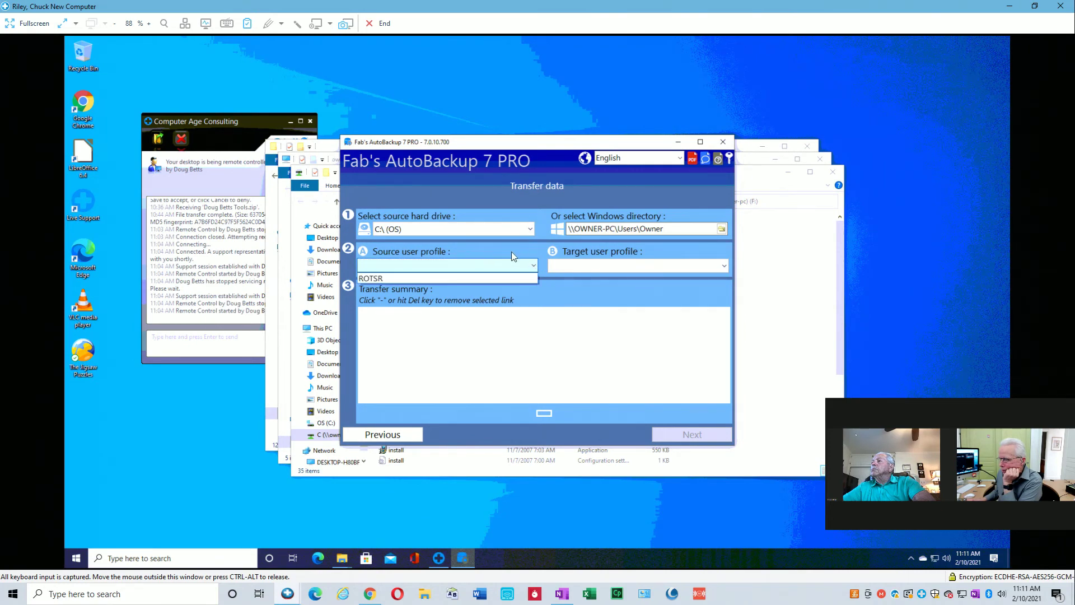
left_click(513, 251)
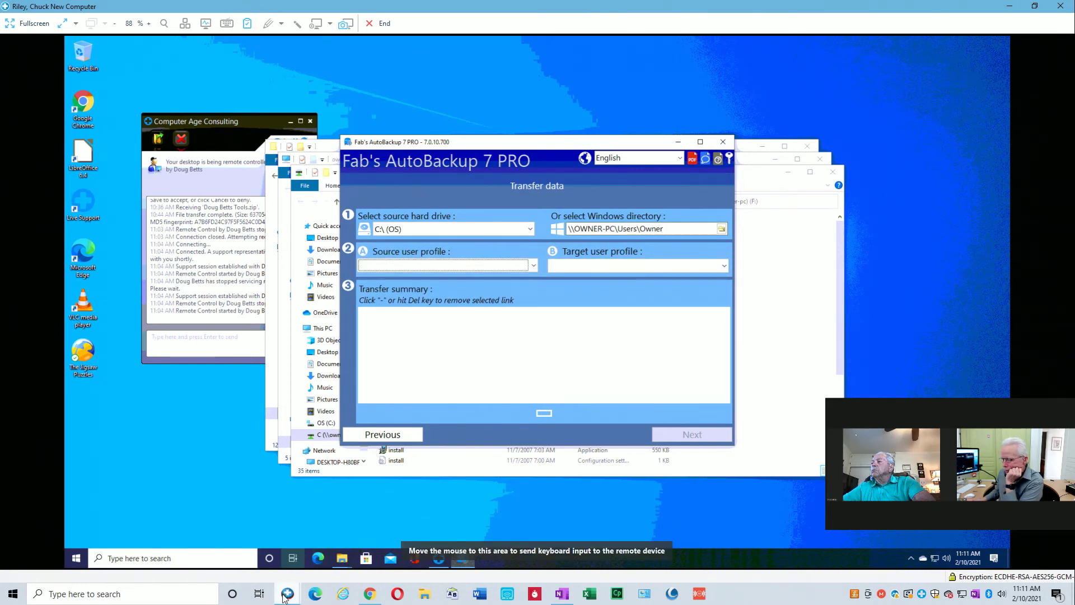
mouse_move(287, 594)
left_click(288, 562)
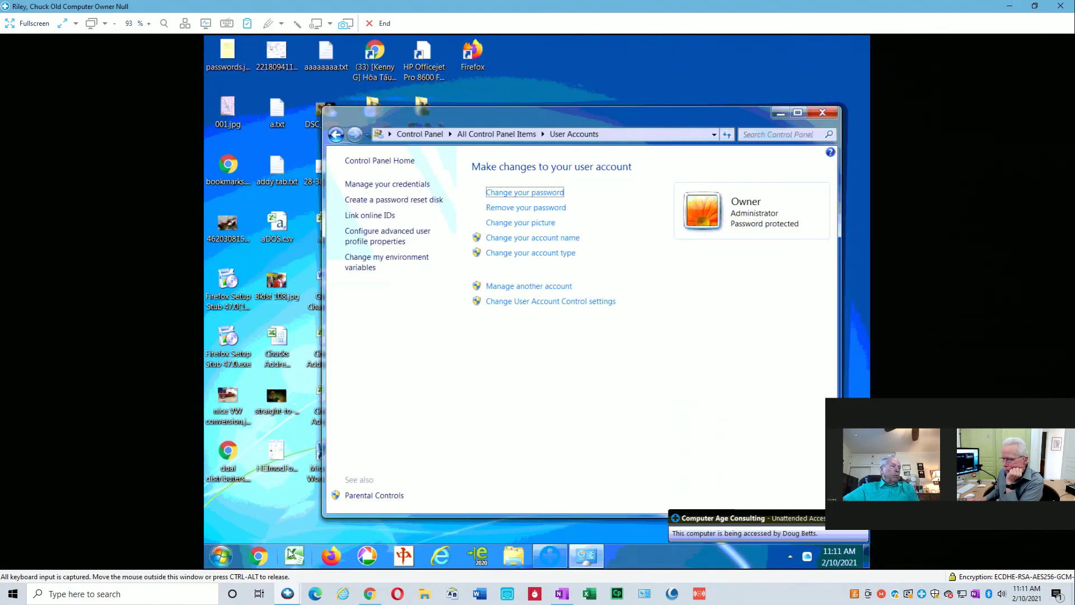
left_click(511, 557)
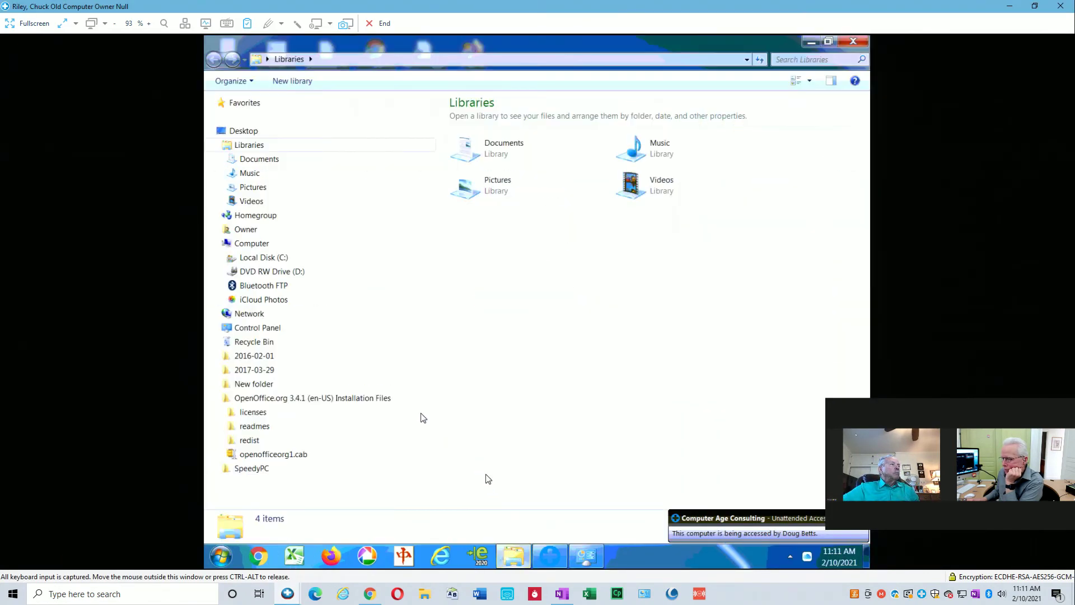
left_click(222, 258)
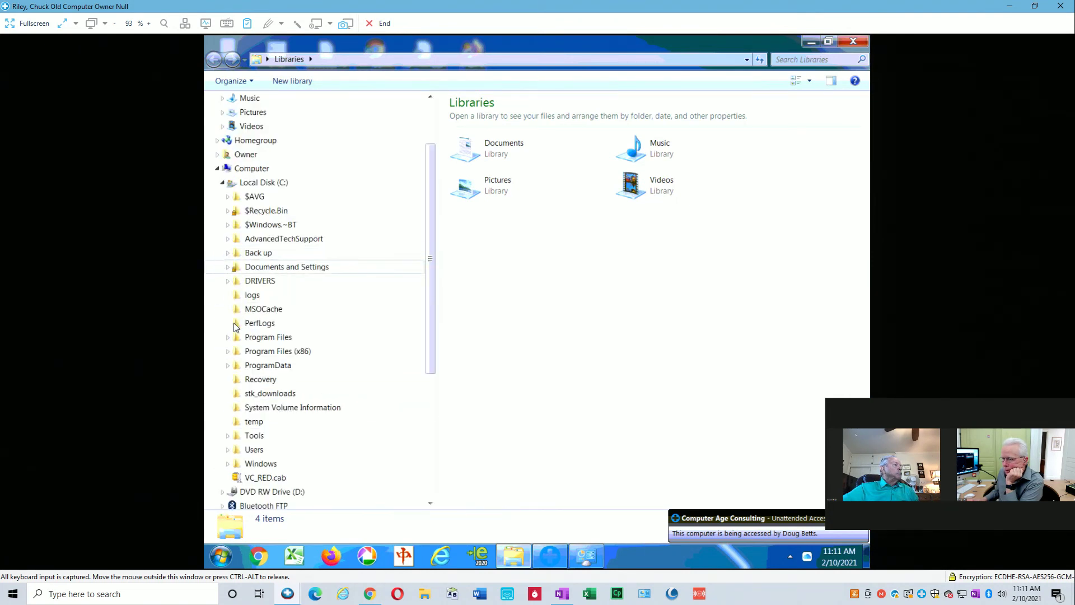
left_click(227, 449)
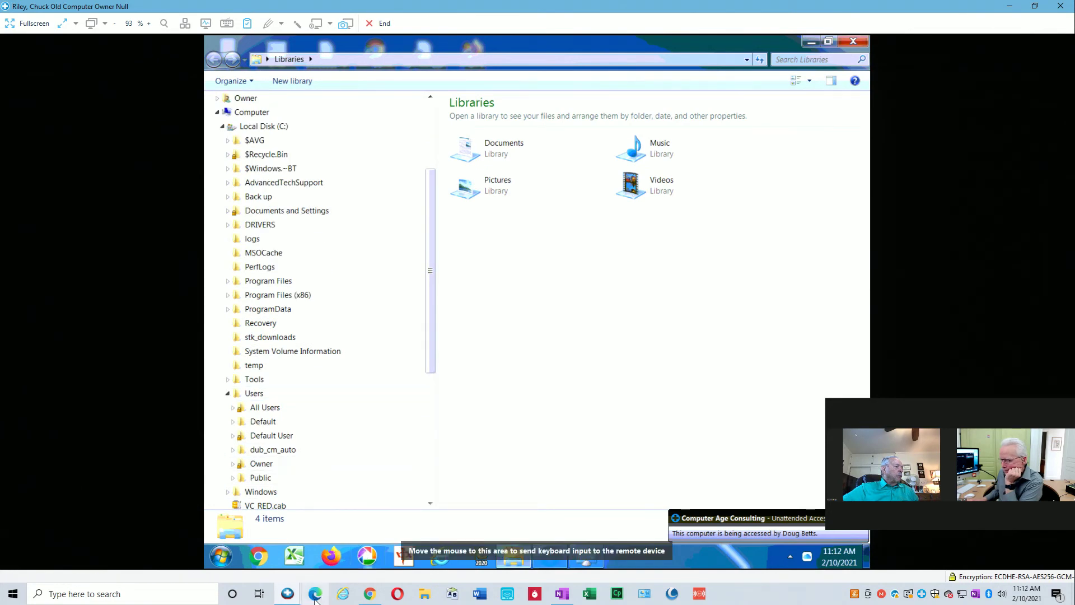
left_click(294, 592)
left_click(398, 508)
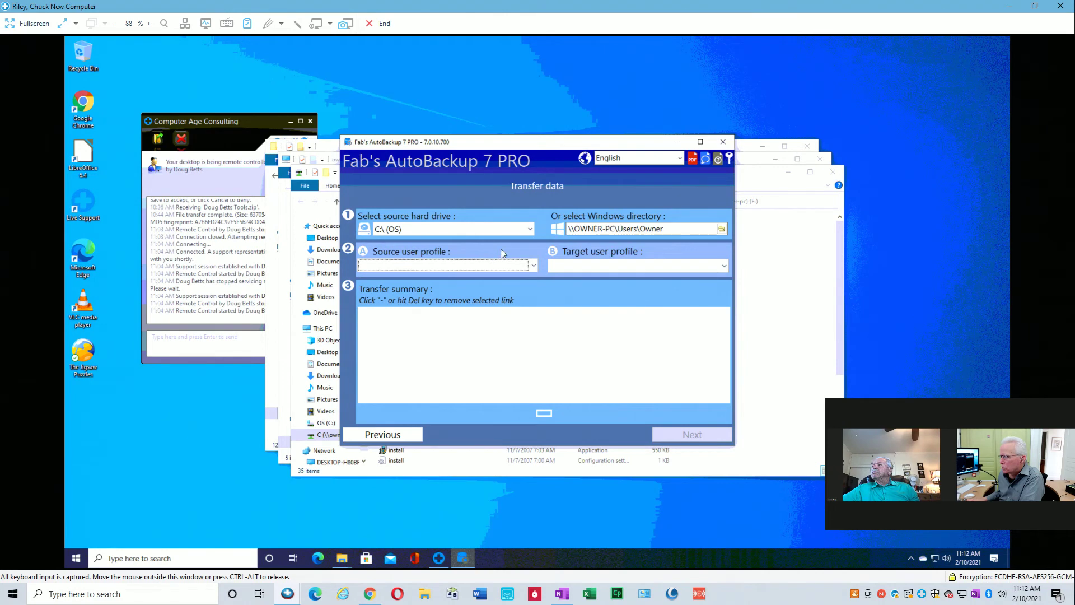
Review the target and source user profile lists without choosing any profile.
left_click(710, 266)
left_click(576, 280)
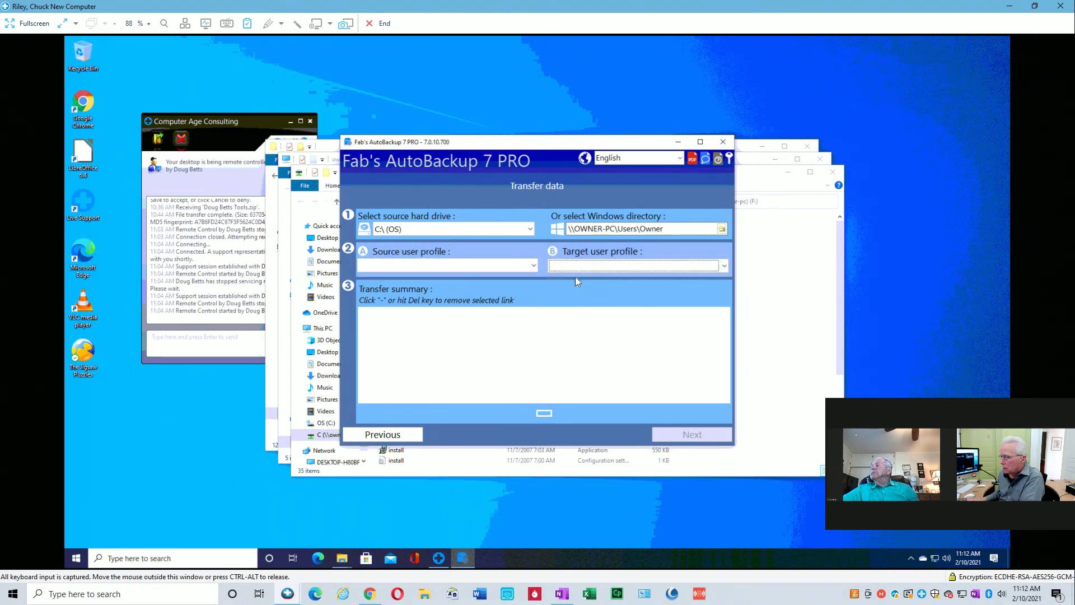
left_click(534, 265)
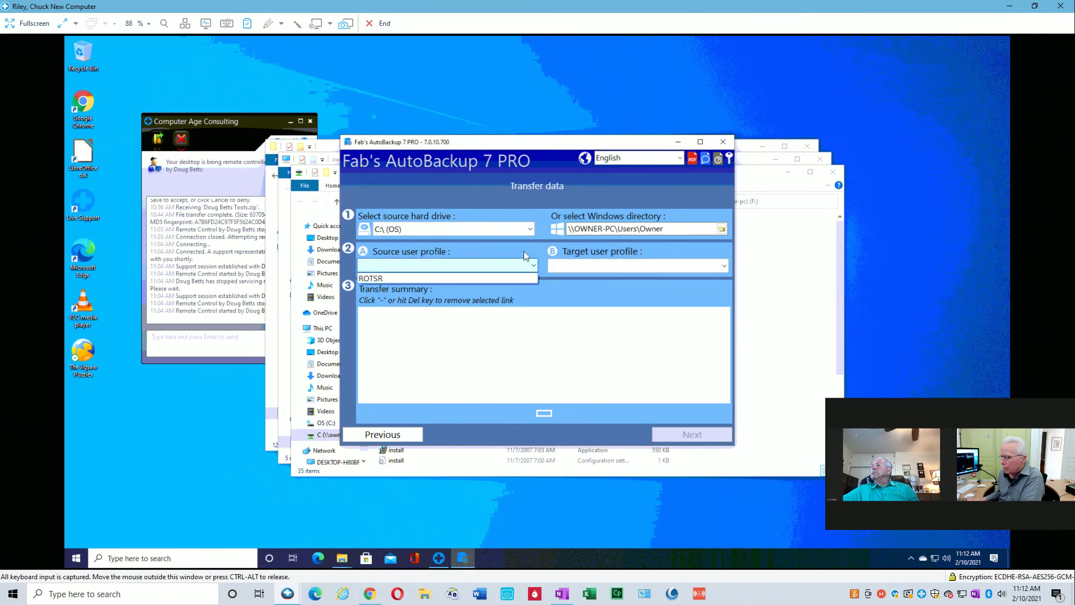
left_click(523, 251)
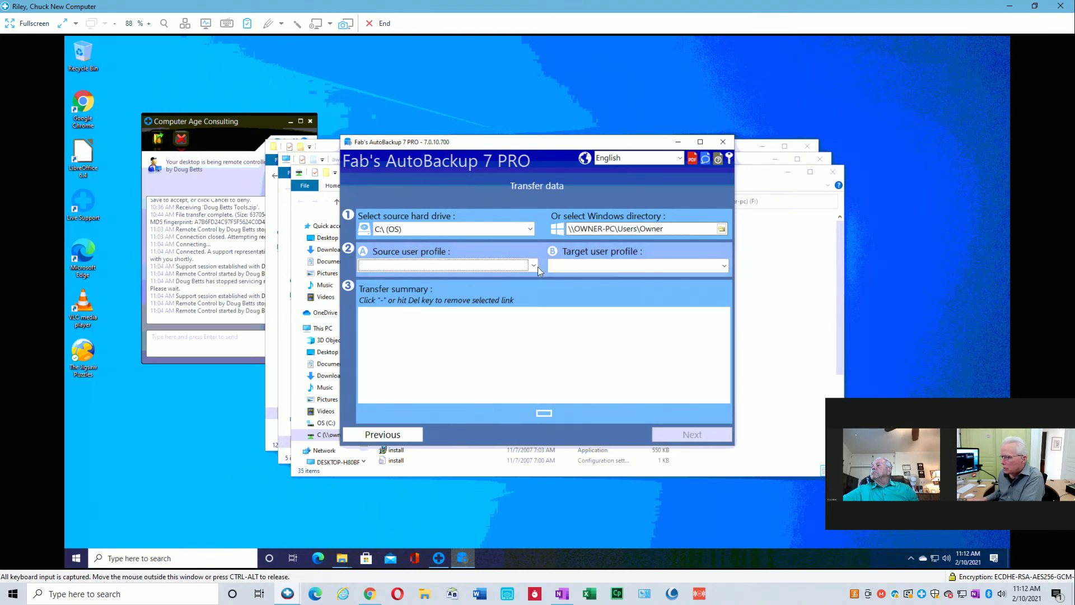
left_click(538, 266)
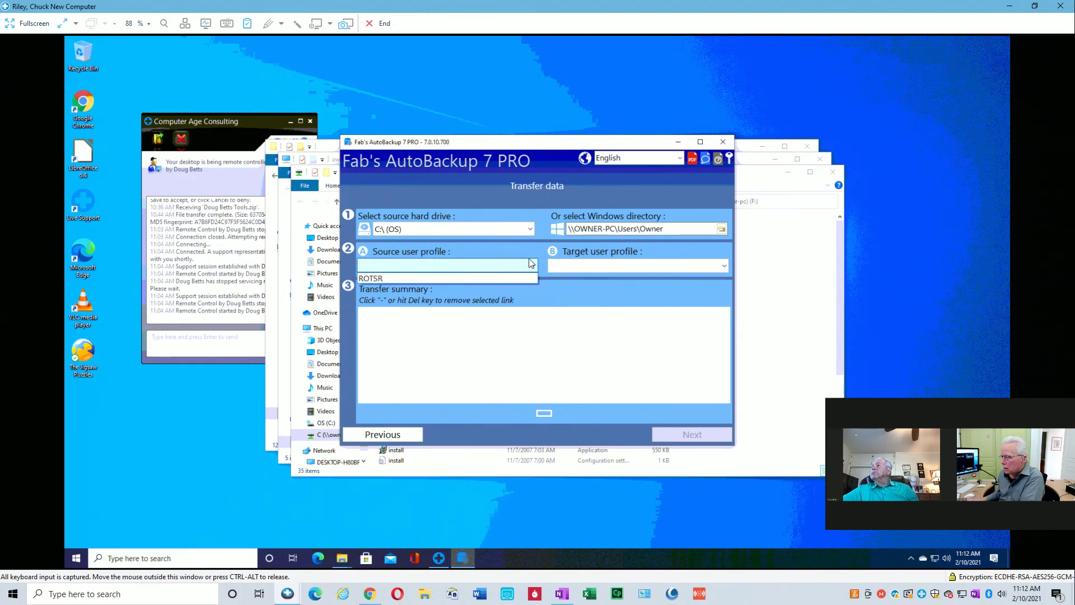
left_click(519, 248)
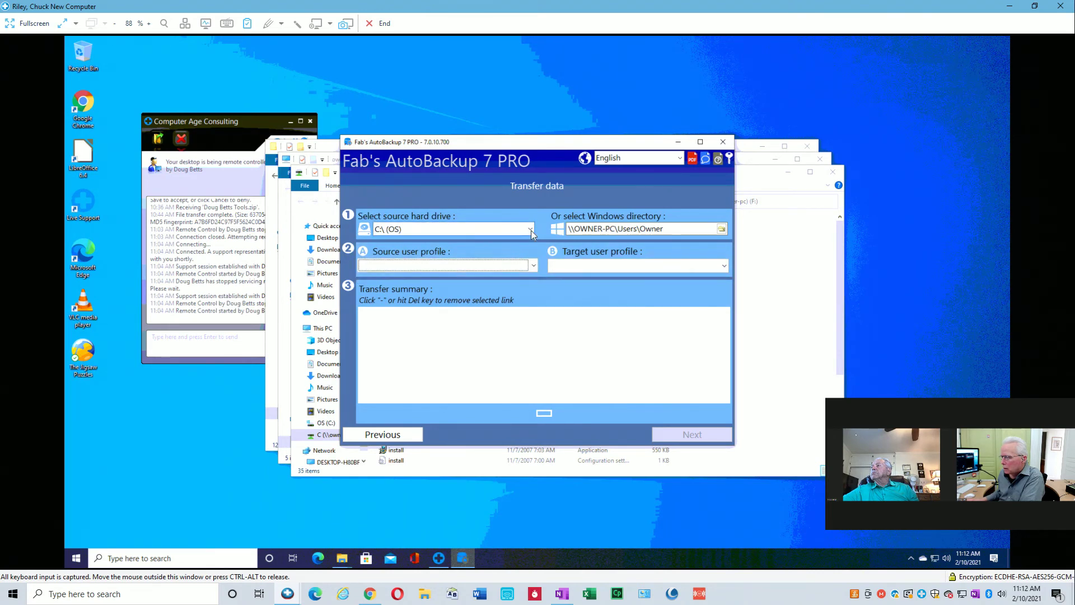
Keep C:\ (OS) as source drive, go back to the start choices, and close AutoBackup.
left_click(530, 230)
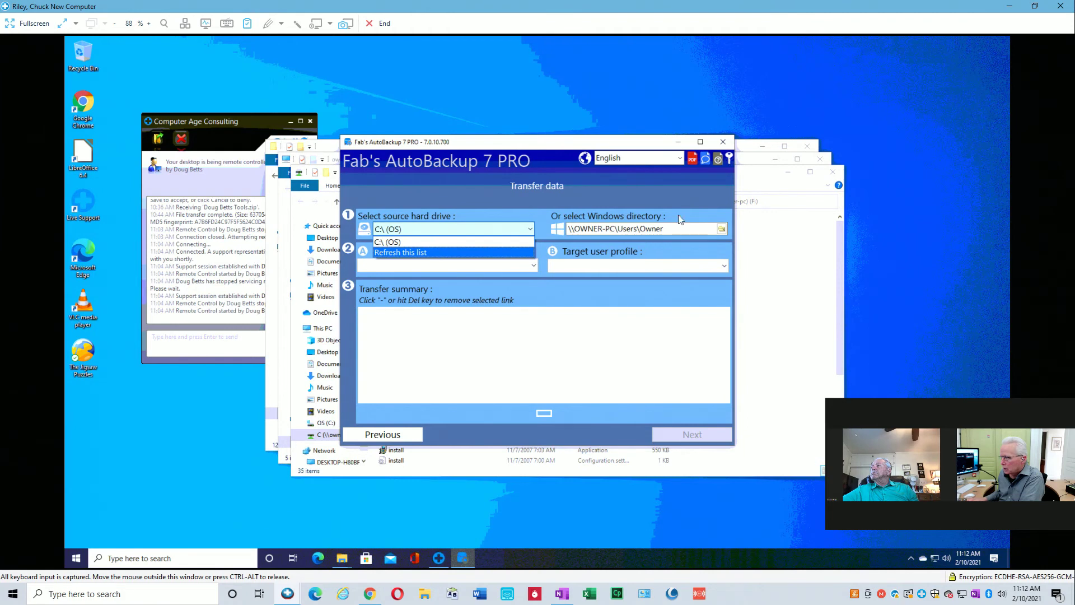
left_click(720, 142)
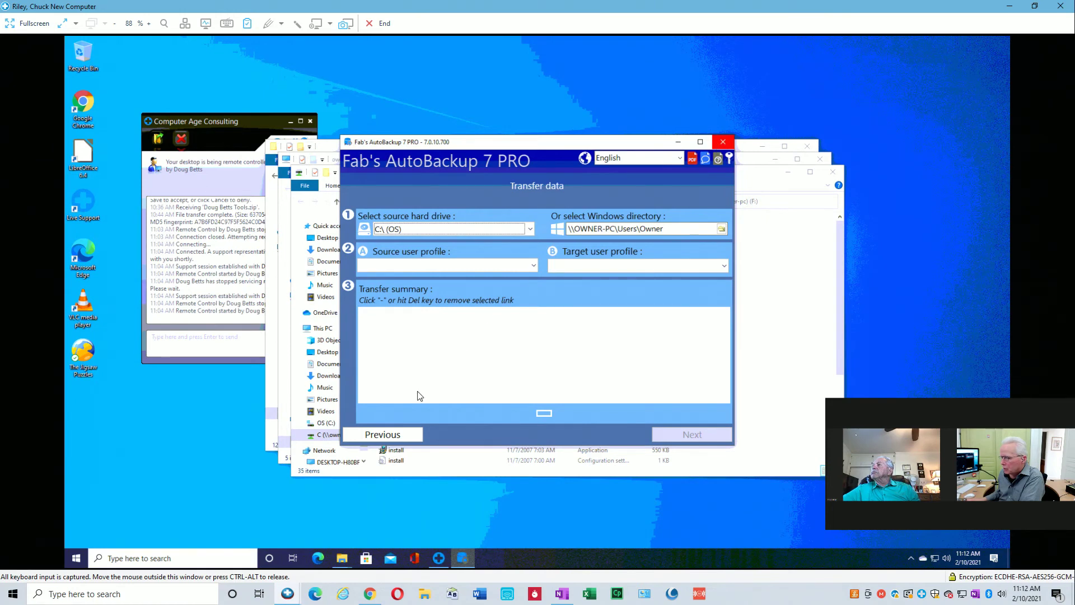
left_click(390, 432)
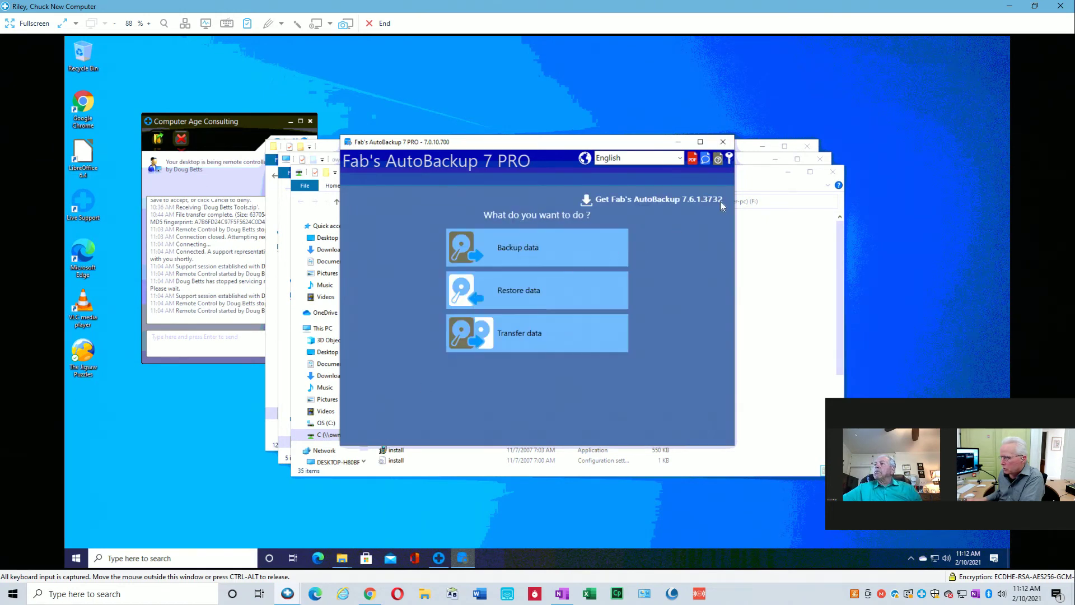
left_click(722, 144)
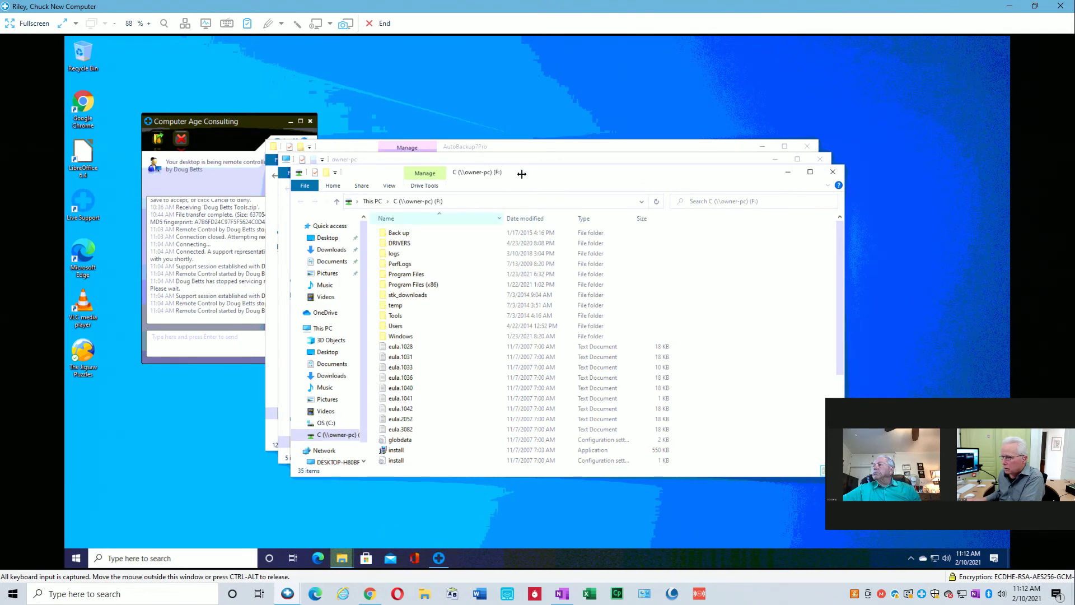
Close the F: drive window and launch AutoBackup7Pro.exe from its AutoBackup7Pro folder.
left_click(787, 173)
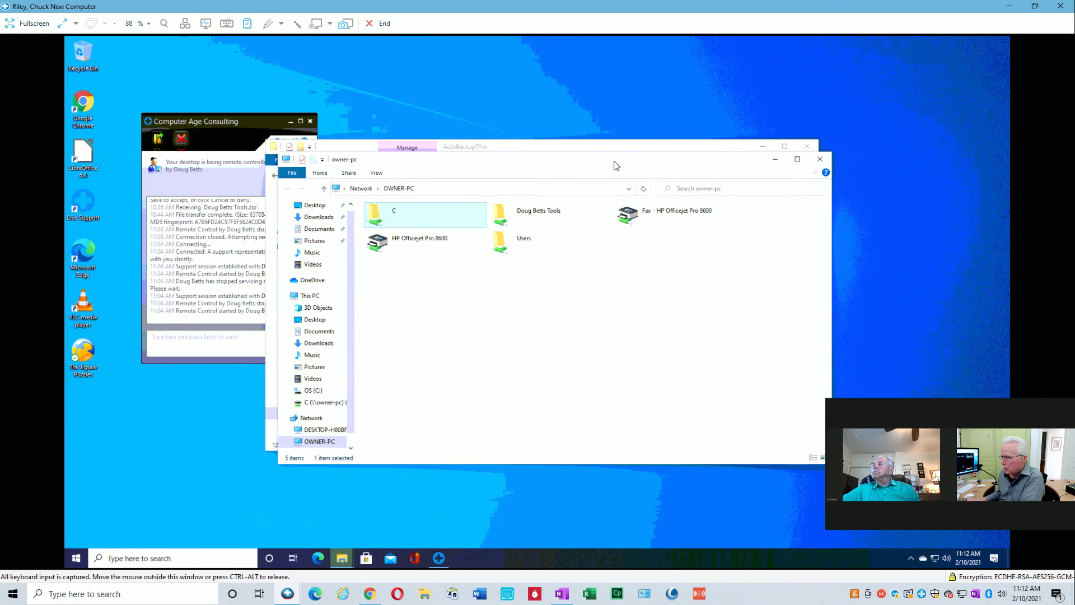
left_click_drag(613, 161, 639, 220)
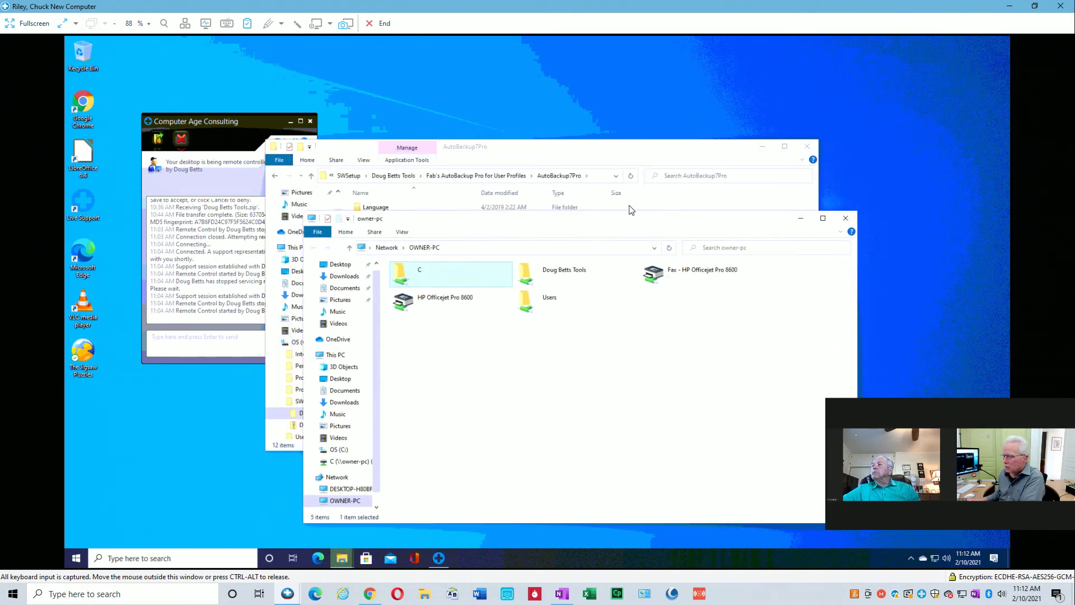
left_click(610, 152)
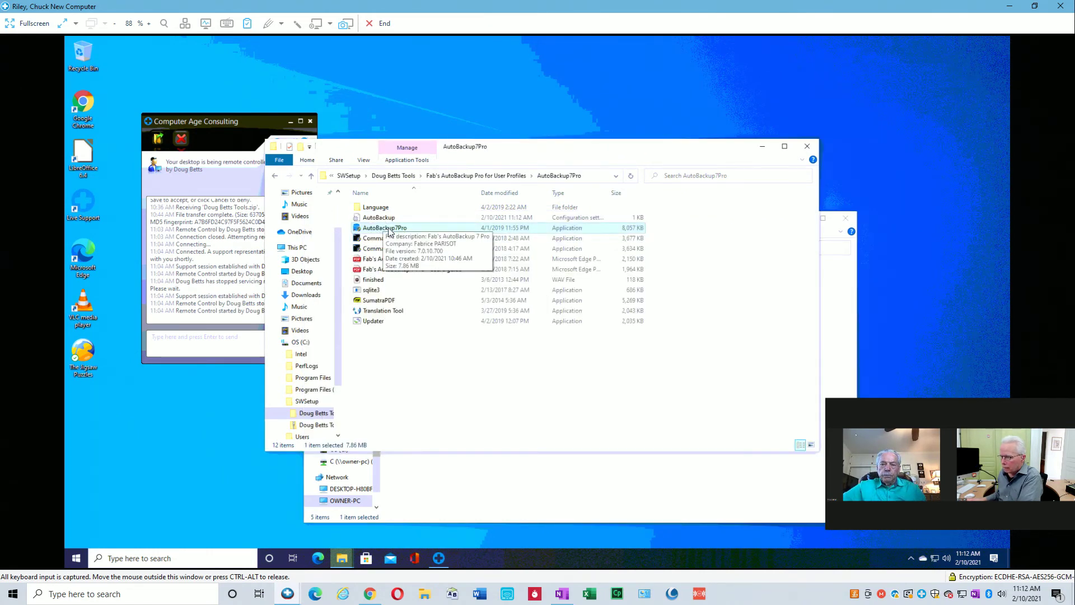
left_click(492, 177)
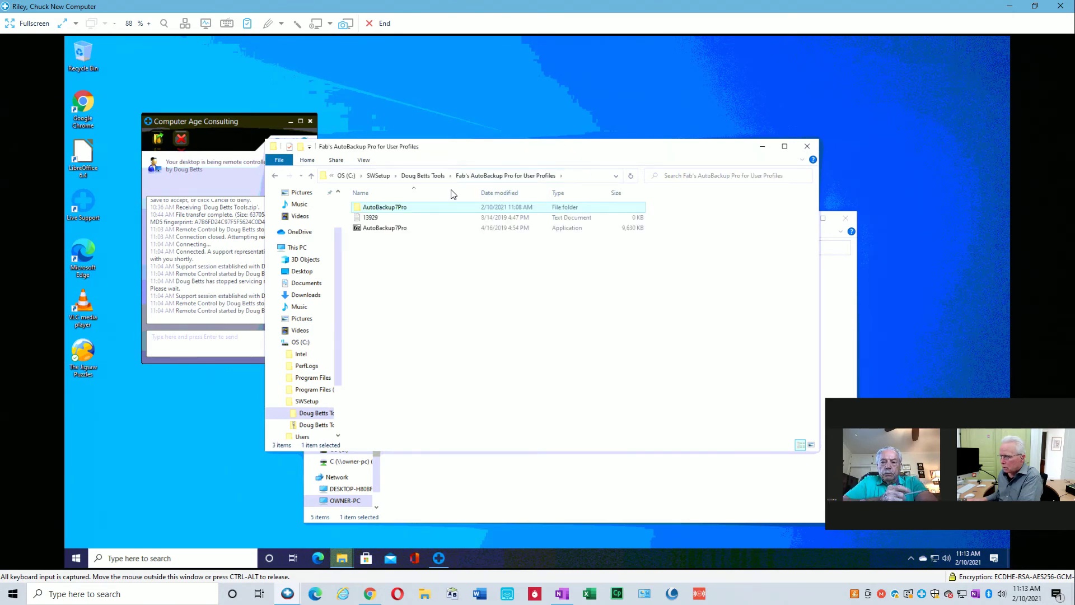
double_click(391, 208)
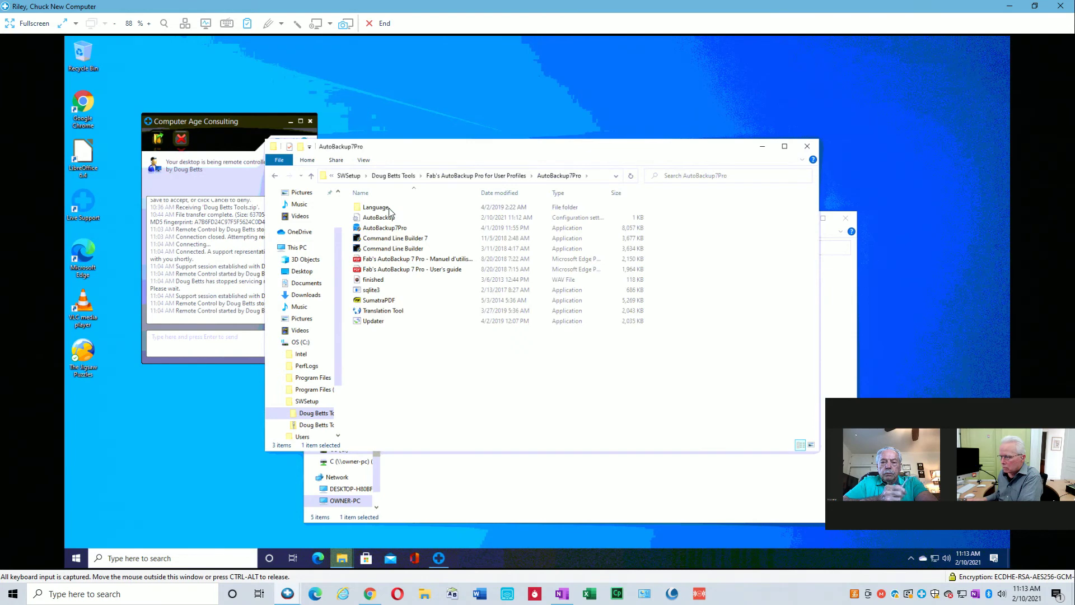
double_click(386, 228)
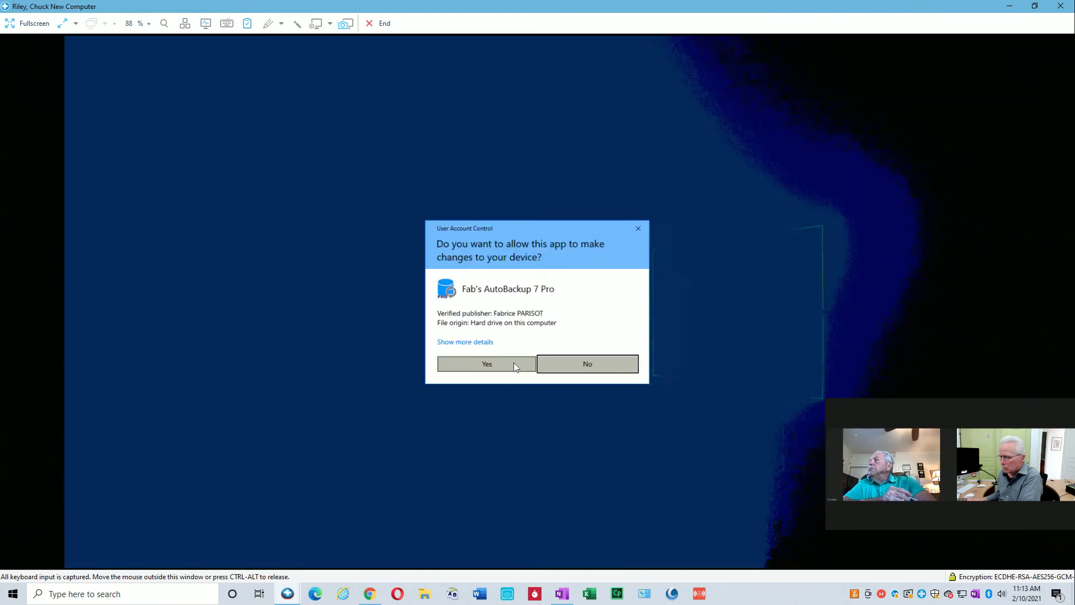
Allow AutoBackup to run, start Transfer data, and keep C:\ (OS) as source drive.
left_click(507, 361)
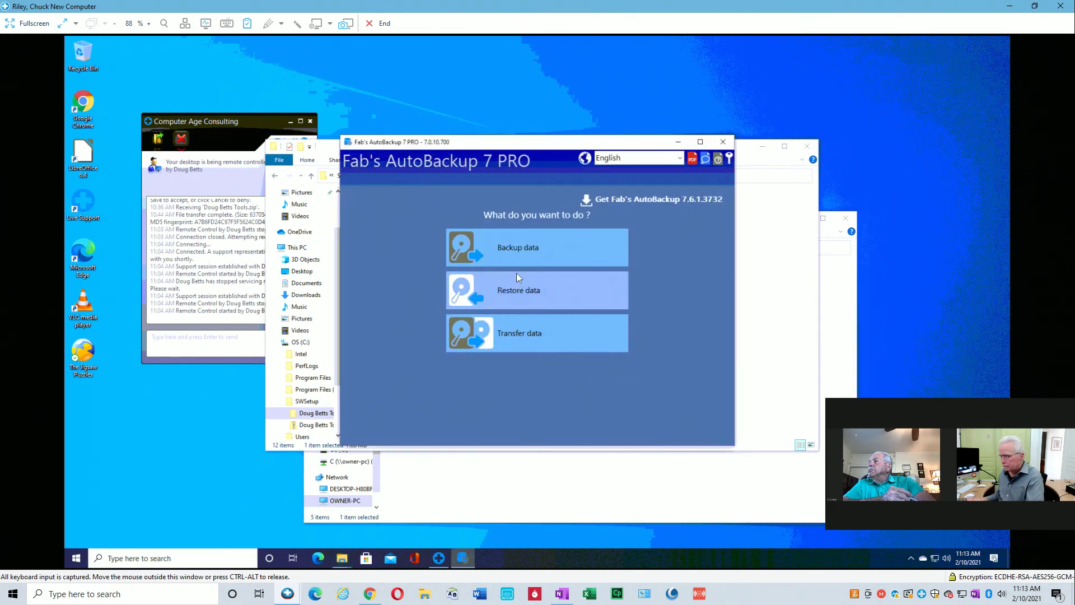
left_click(525, 332)
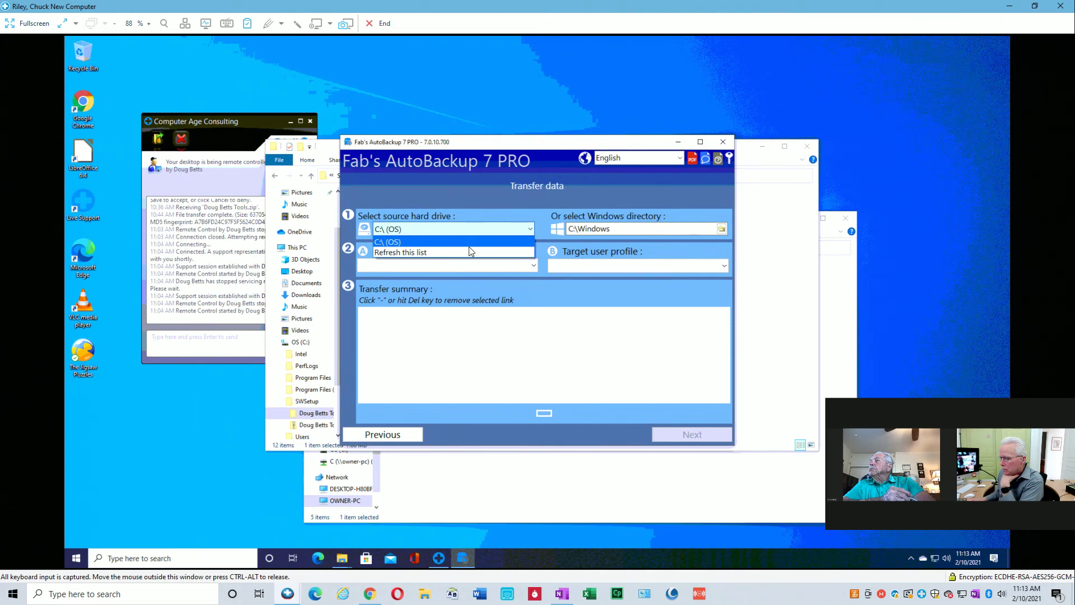
left_click(530, 229)
left_click(484, 217)
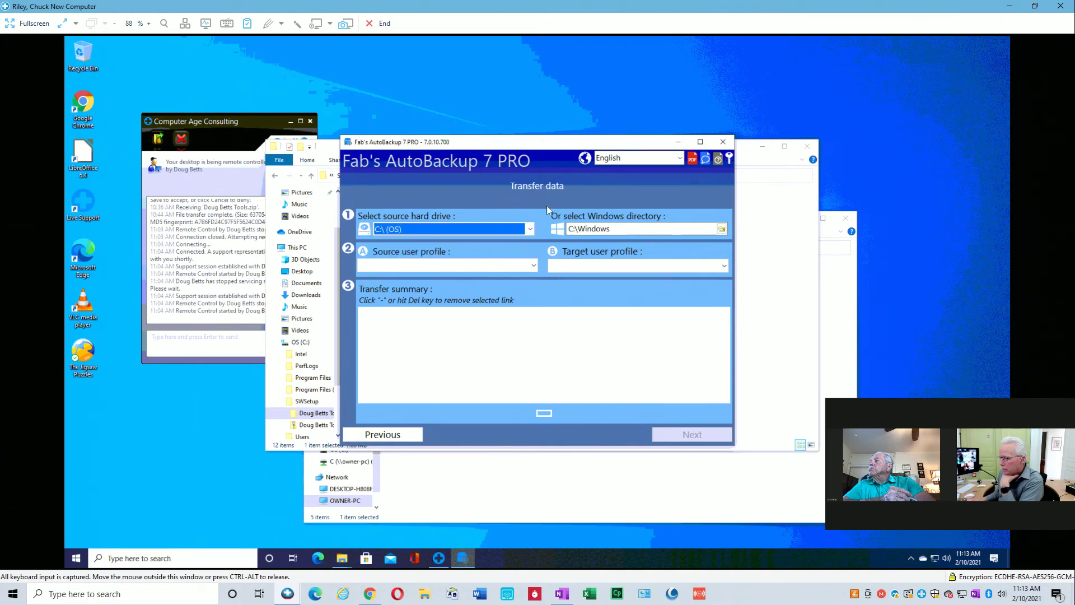
Open and cancel the Windows directory browser, then check the source profile list.
left_click(722, 228)
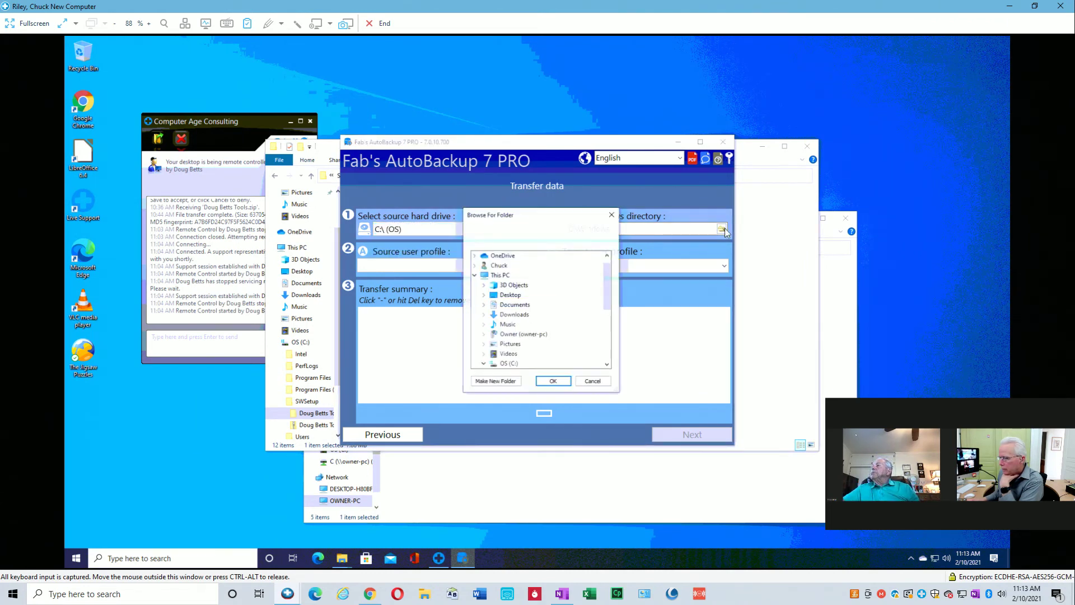
left_click(593, 382)
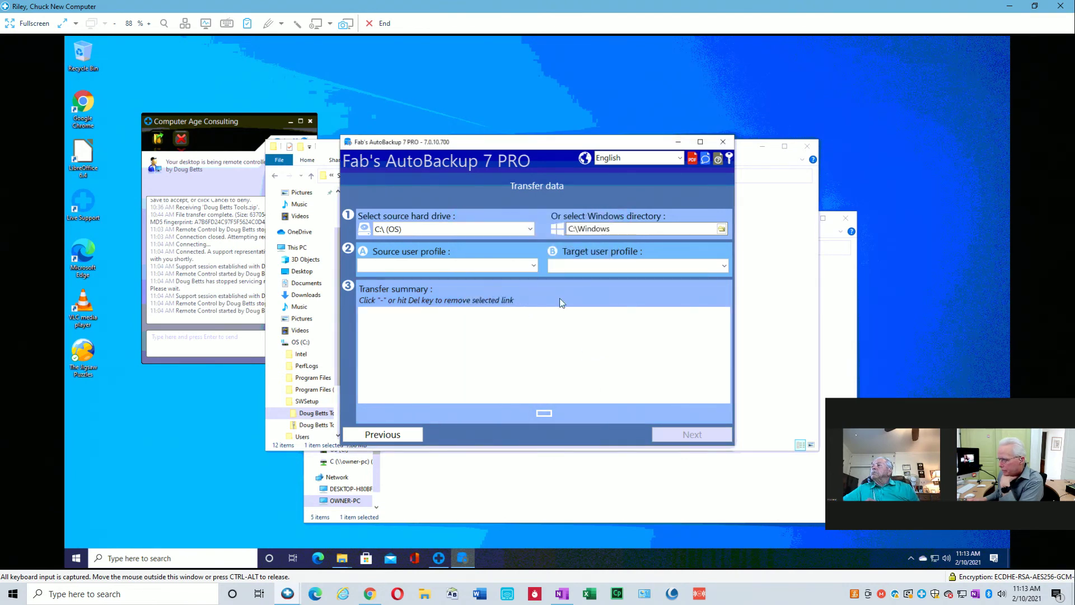
left_click(533, 265)
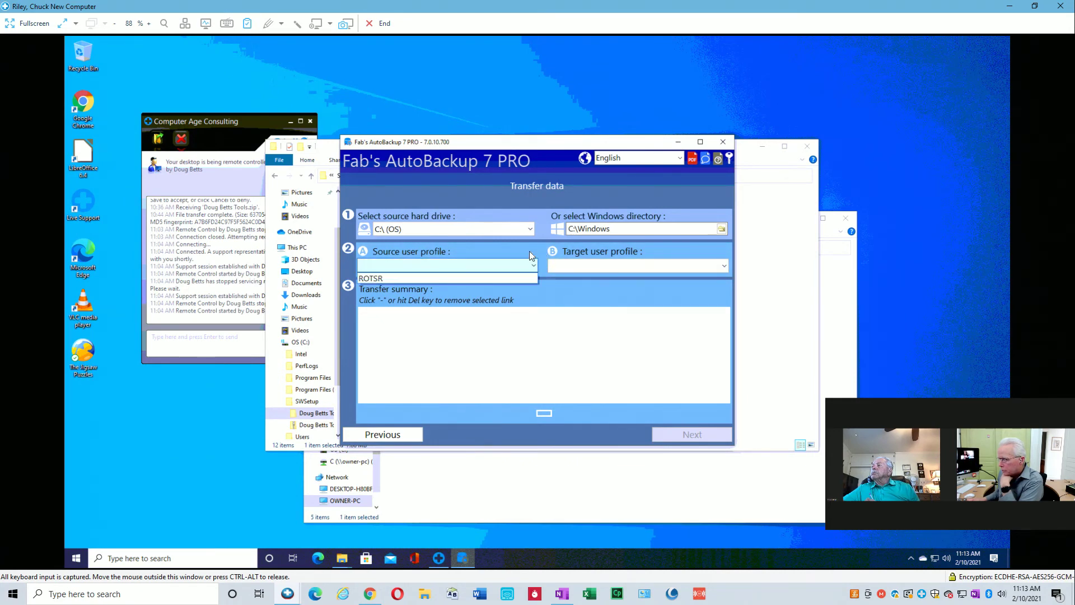
left_click(530, 263)
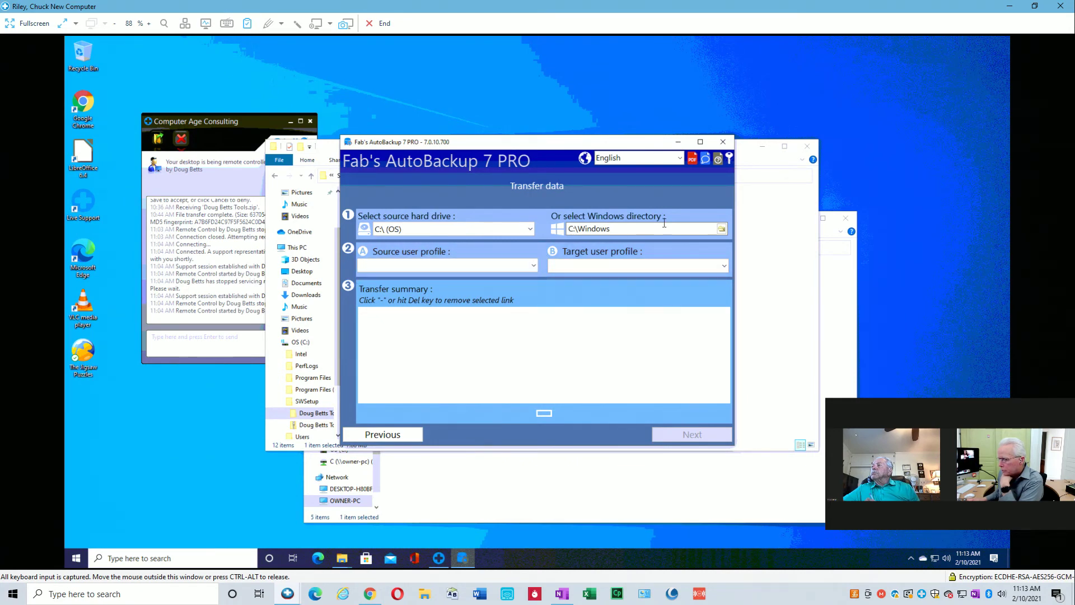
Choose Network > OWNER-PC > Users as the Windows source directory.
left_click(723, 230)
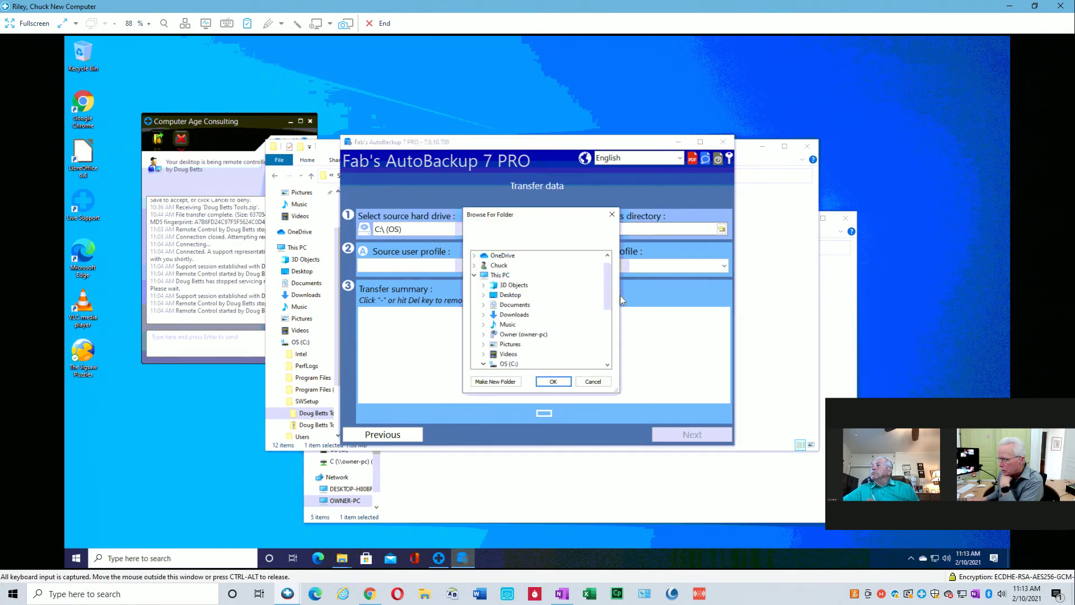
left_click_drag(608, 292, 603, 355)
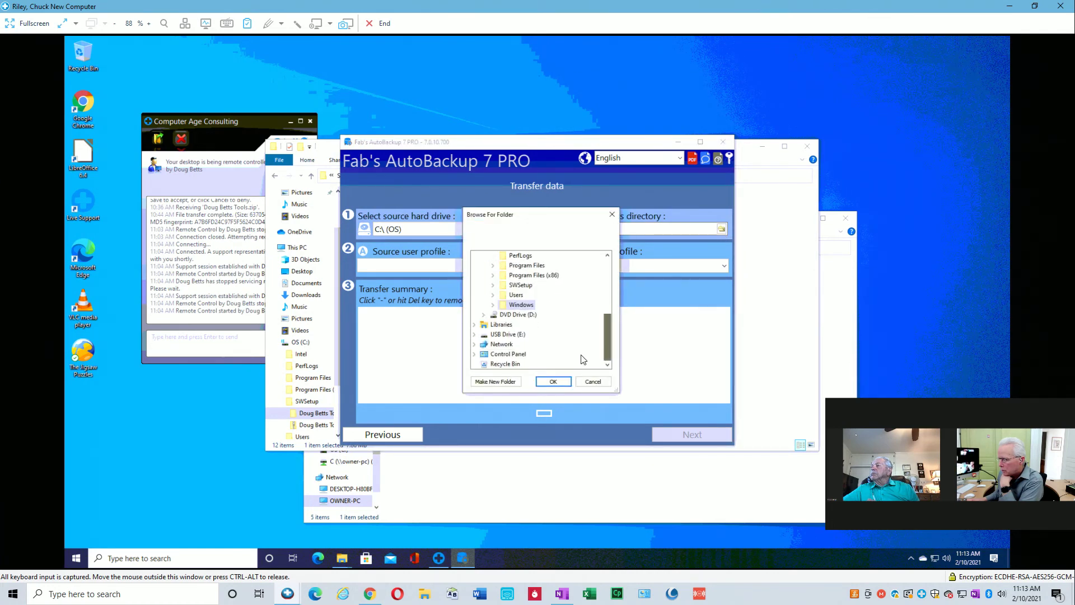
left_click(475, 345)
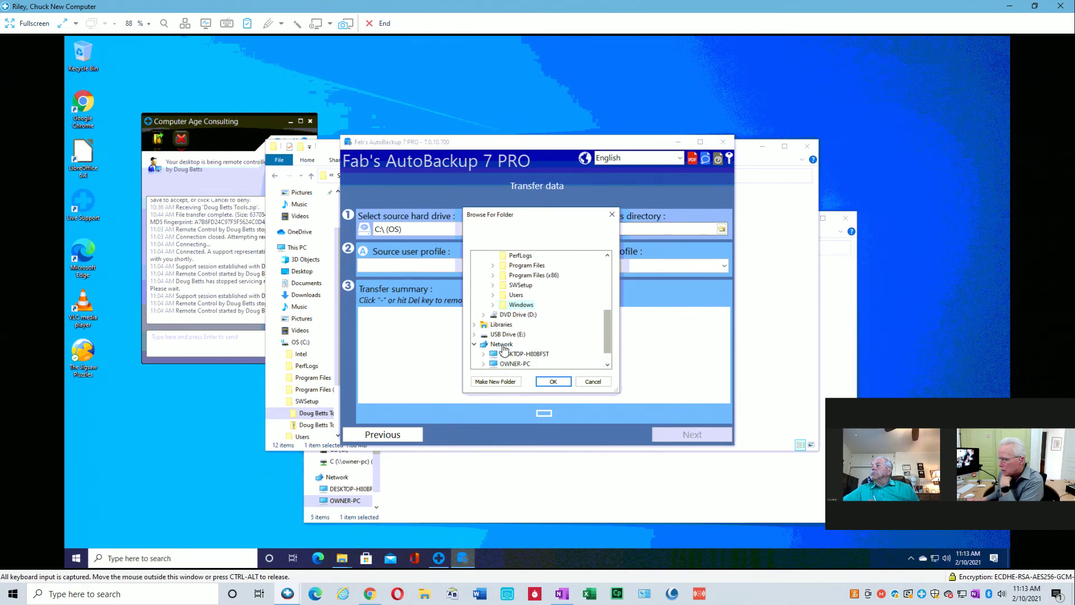
scroll(604, 338, "down", 1)
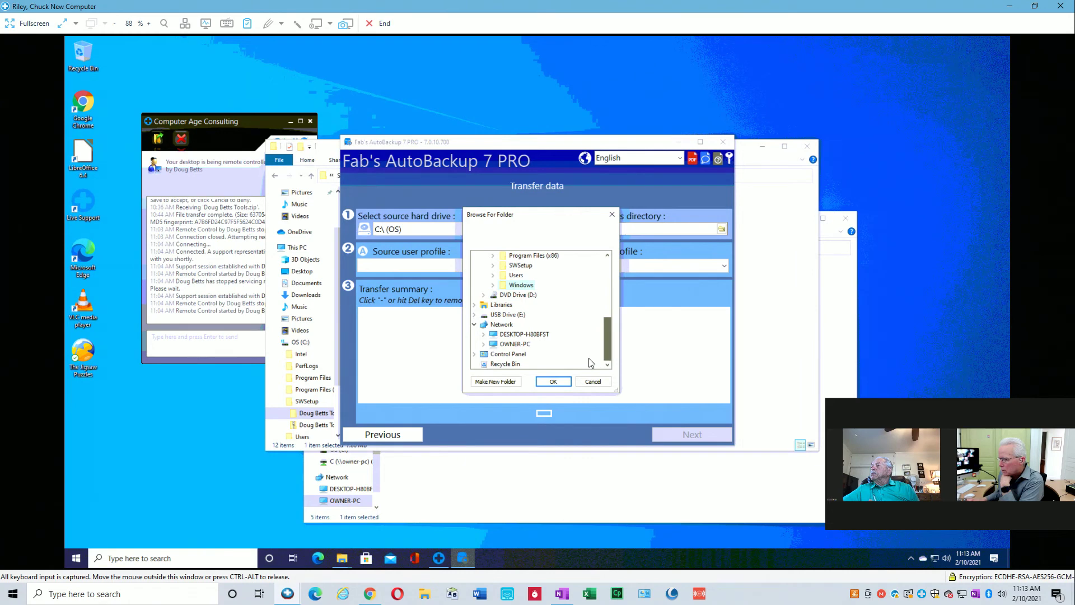
left_click(484, 344)
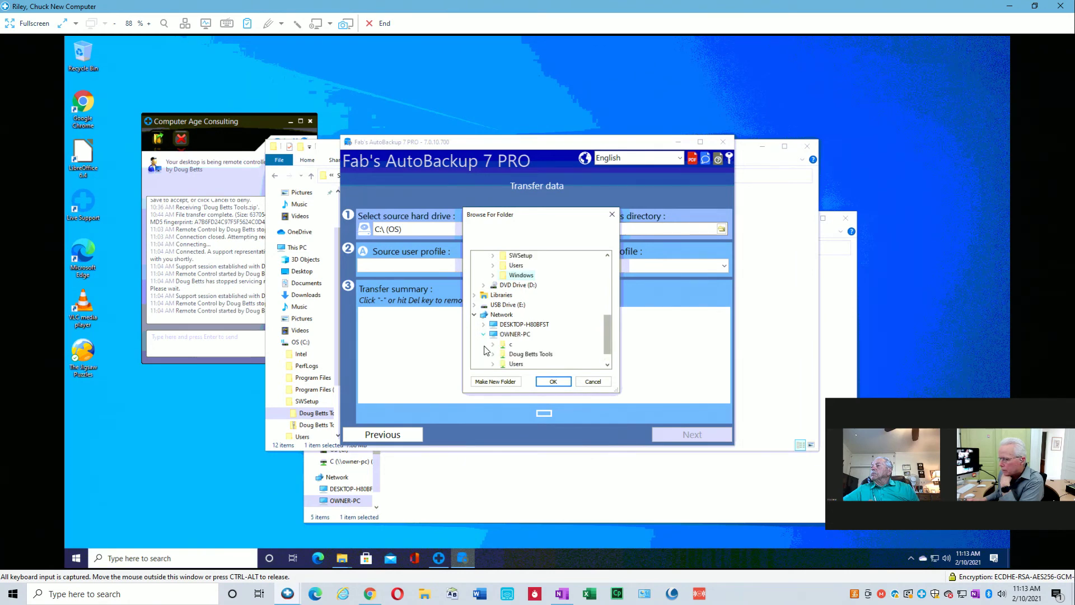
left_click(517, 365)
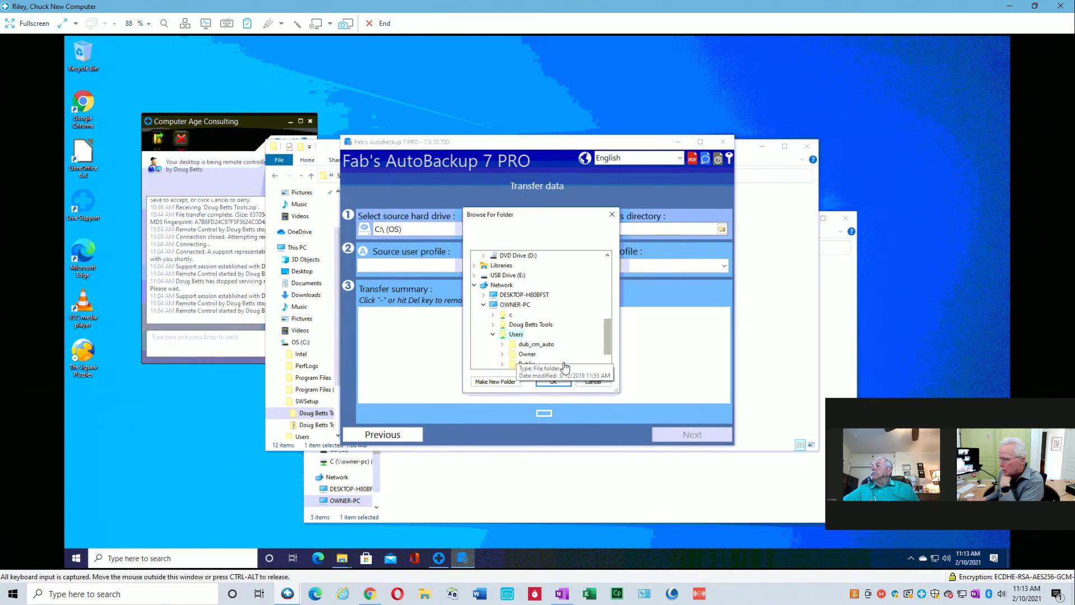
left_click(553, 382)
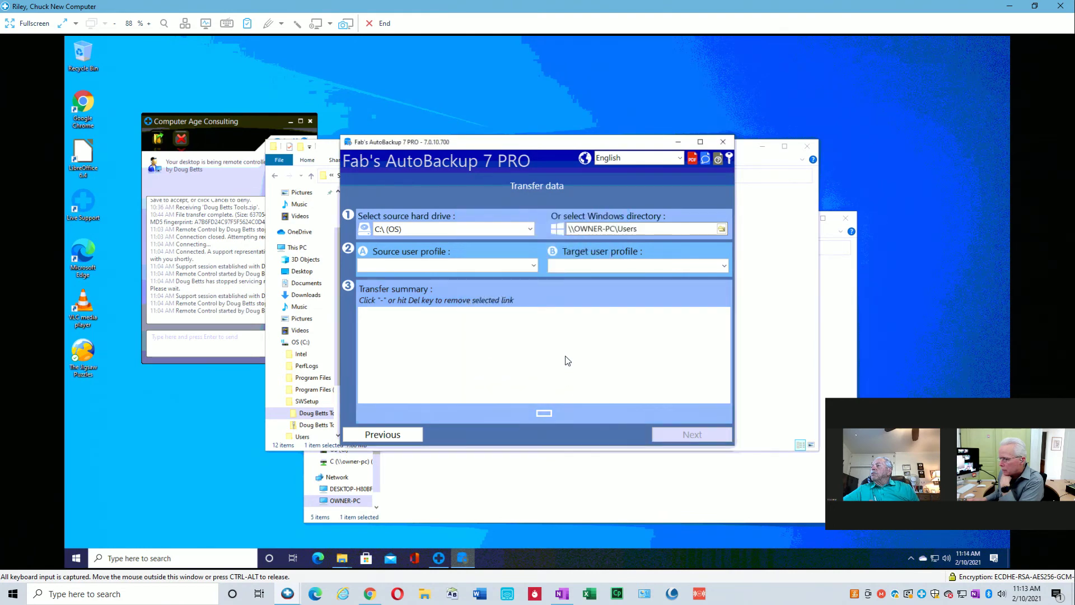
Check the source and target user profile lists without selecting any.
left_click(534, 265)
left_click(510, 250)
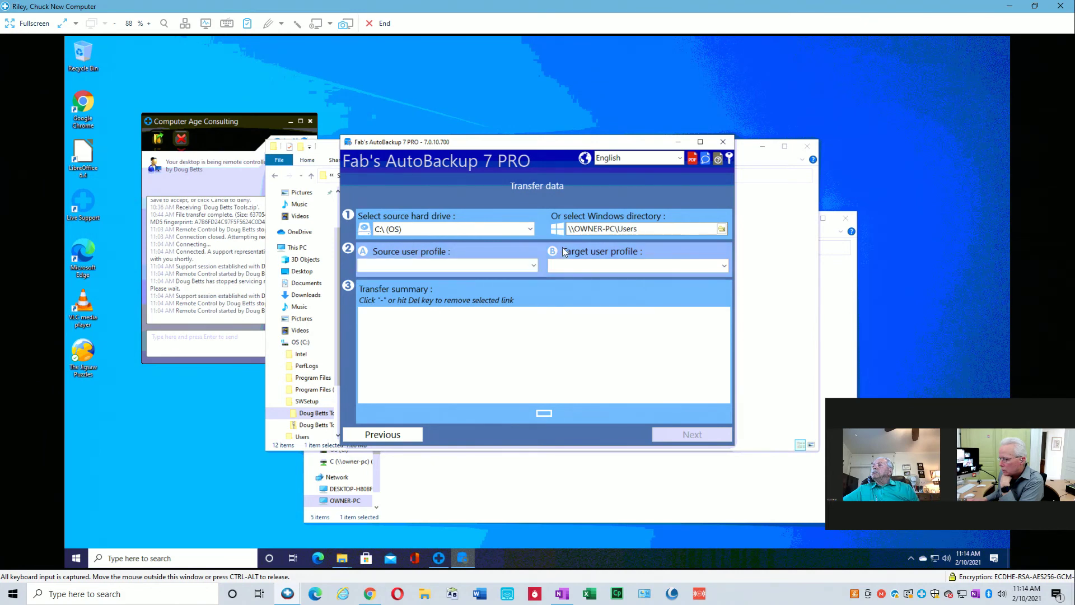
left_click(724, 265)
left_click(703, 246)
Close AutoBackup, the AutoBackup7Pro folder window, and the owner-pc network folder window.
left_click(722, 148)
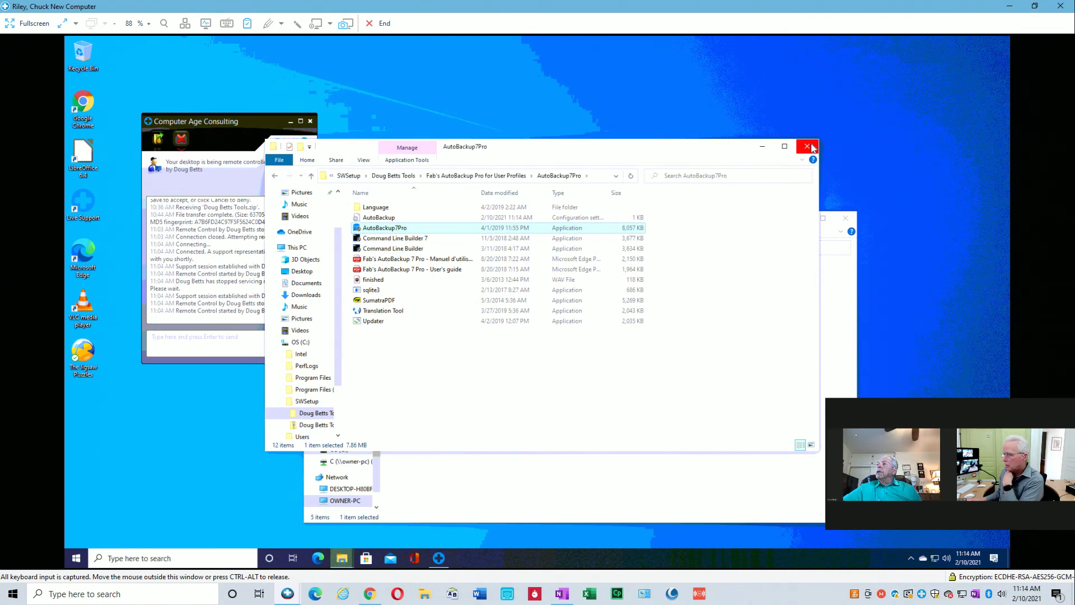
left_click(812, 147)
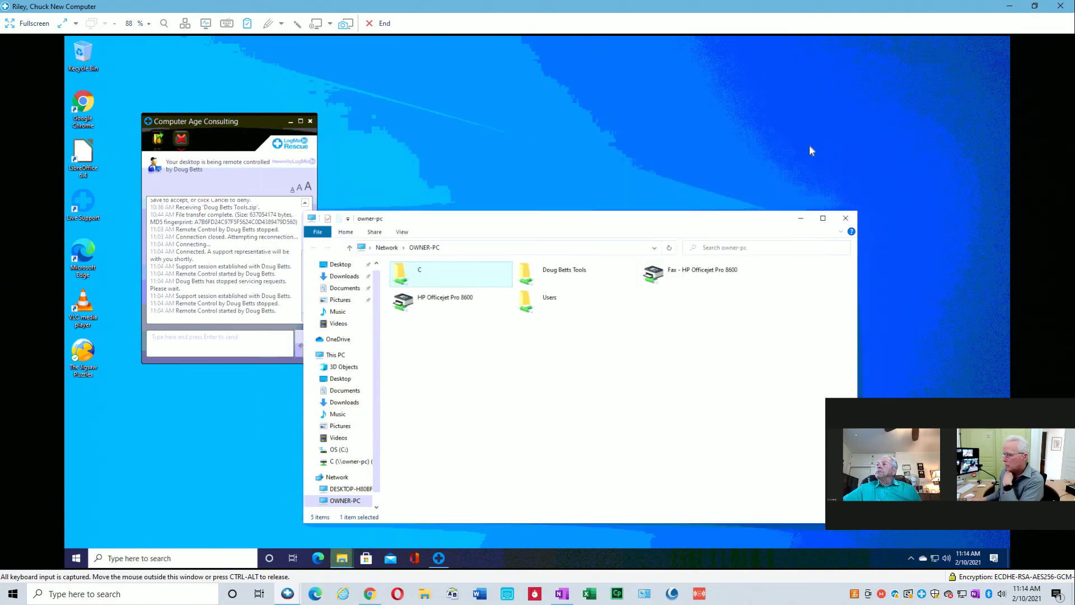
left_click(834, 220)
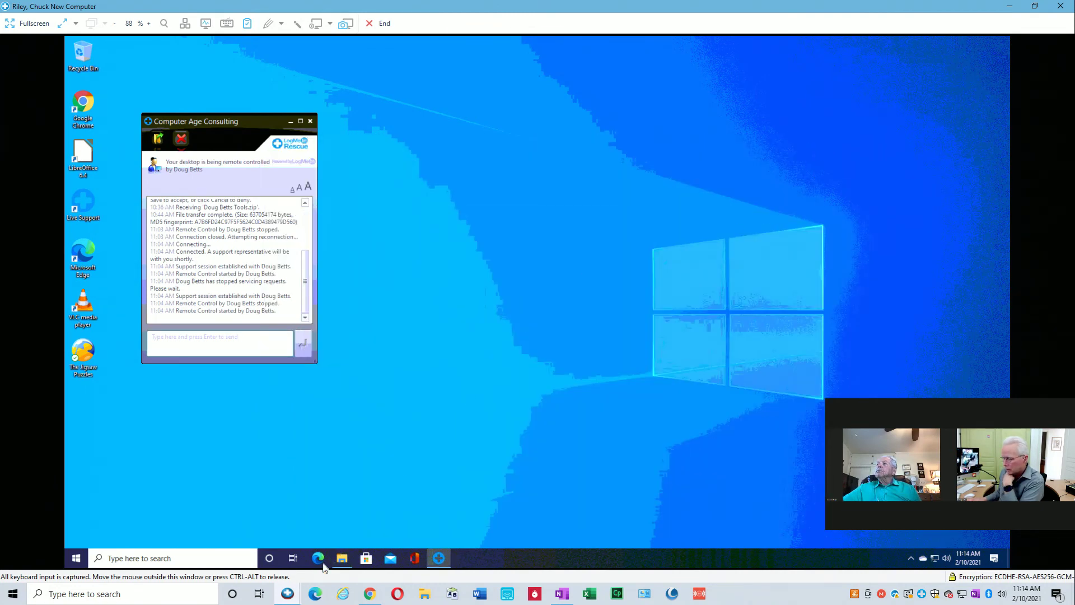
Switch to the Old Computer session from its taskbar preview.
mouse_move(338, 565)
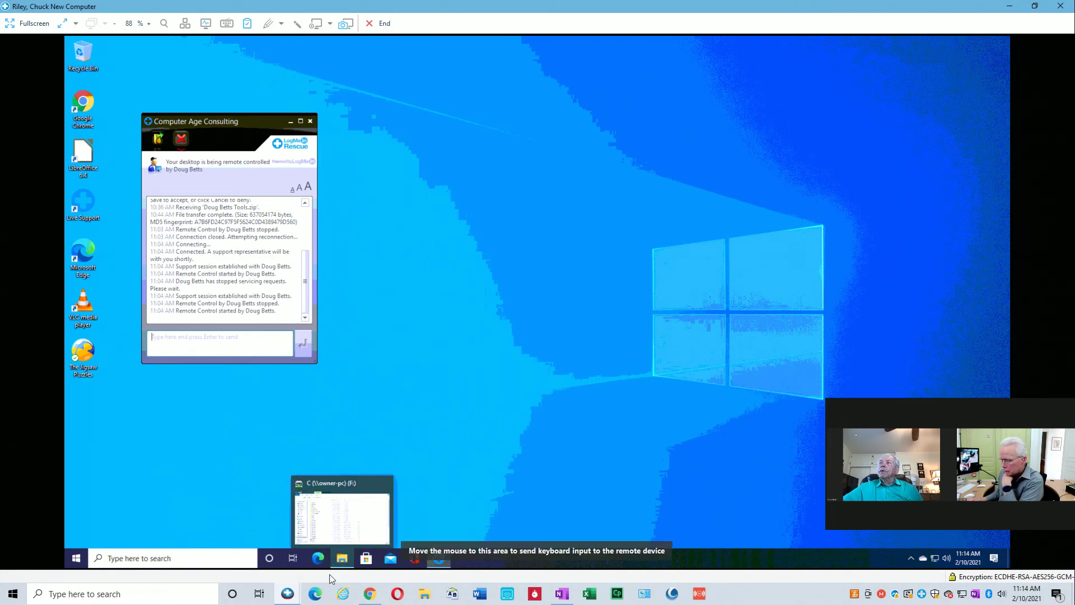
mouse_move(287, 592)
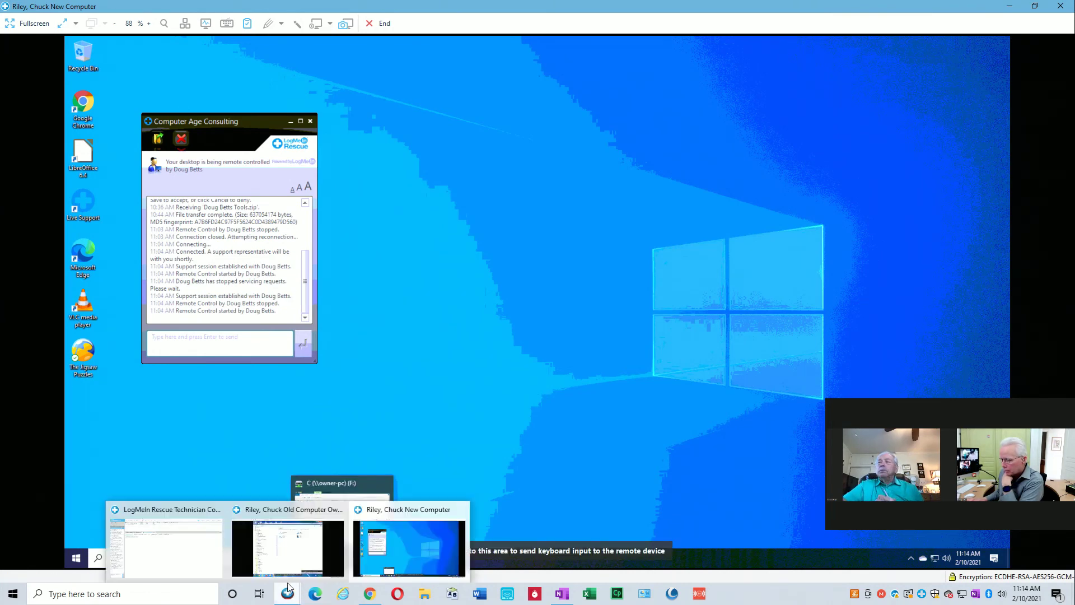
left_click(292, 560)
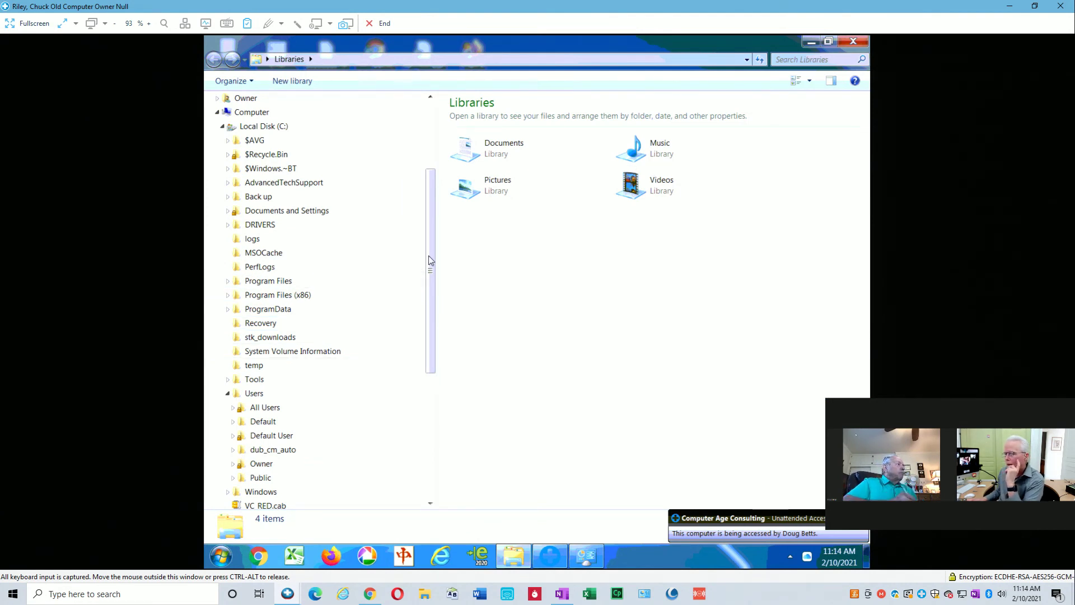
Run AutoBackup7Pro.exe from C:\DRIVERS\tools\Fab's AutoBackup Pro for User Profiles\AutoBackup7Pro on the old PC.
left_click(252, 380)
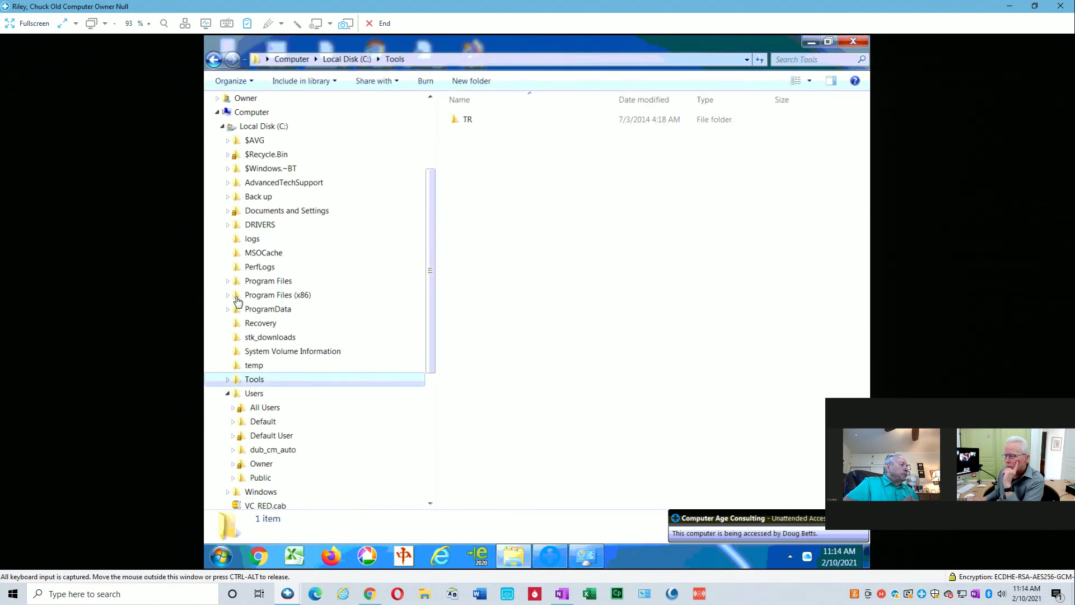
left_click(256, 226)
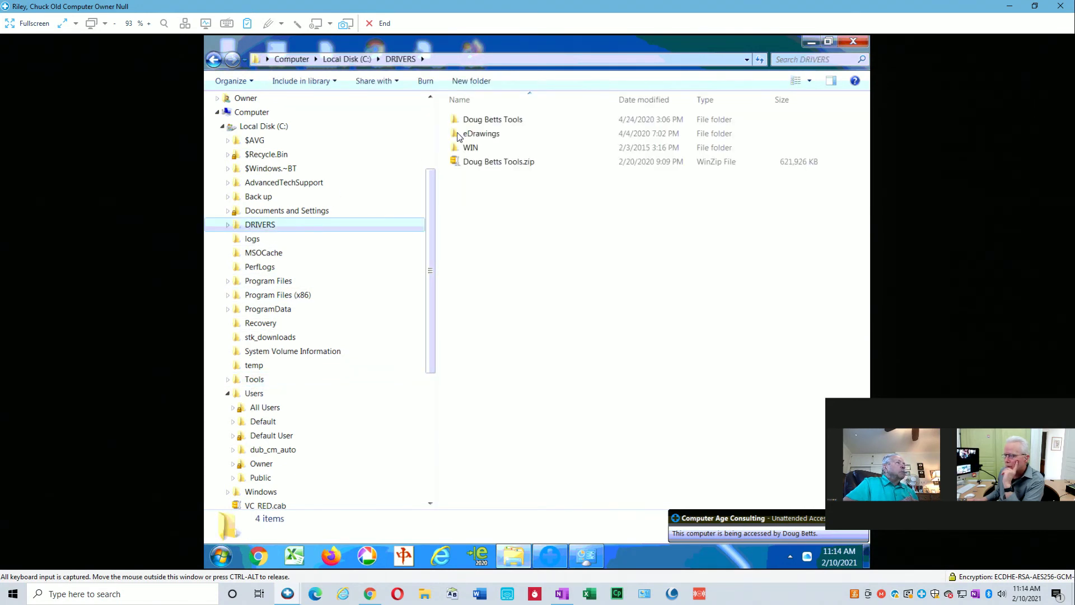
double_click(485, 121)
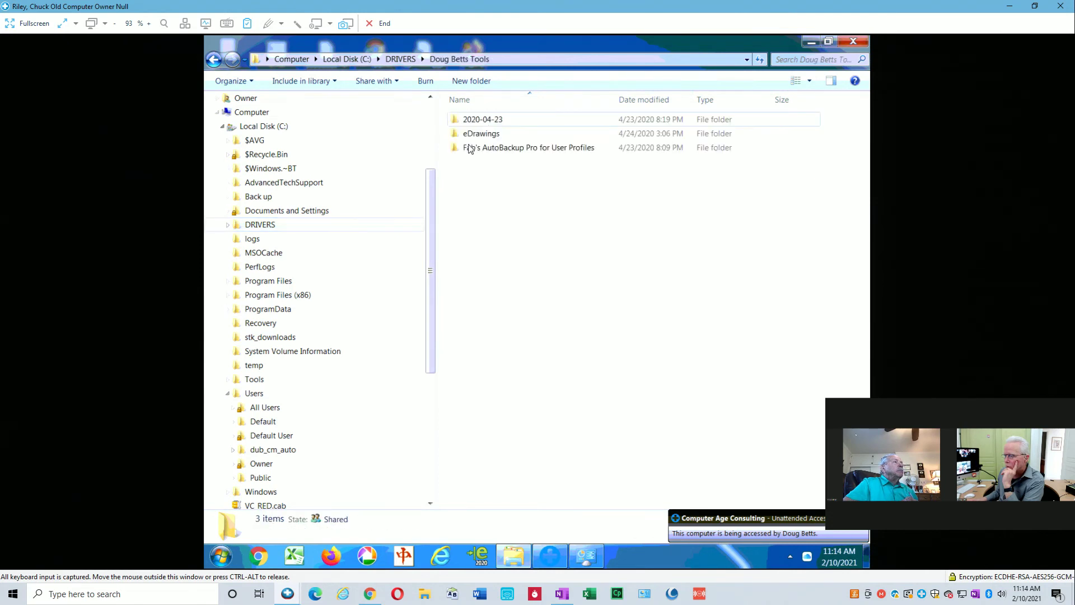
double_click(469, 148)
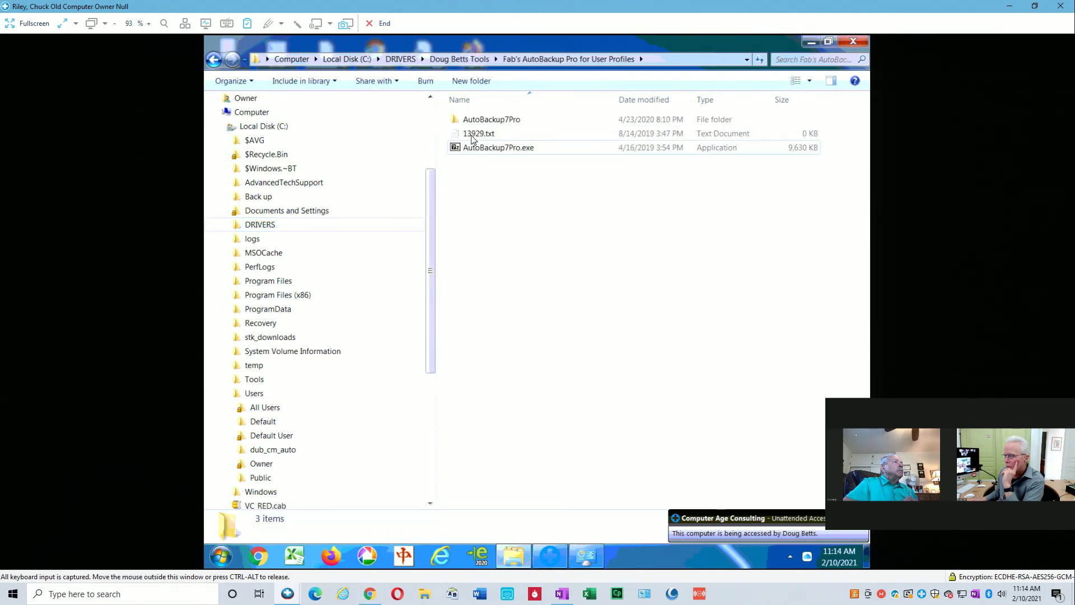
double_click(474, 121)
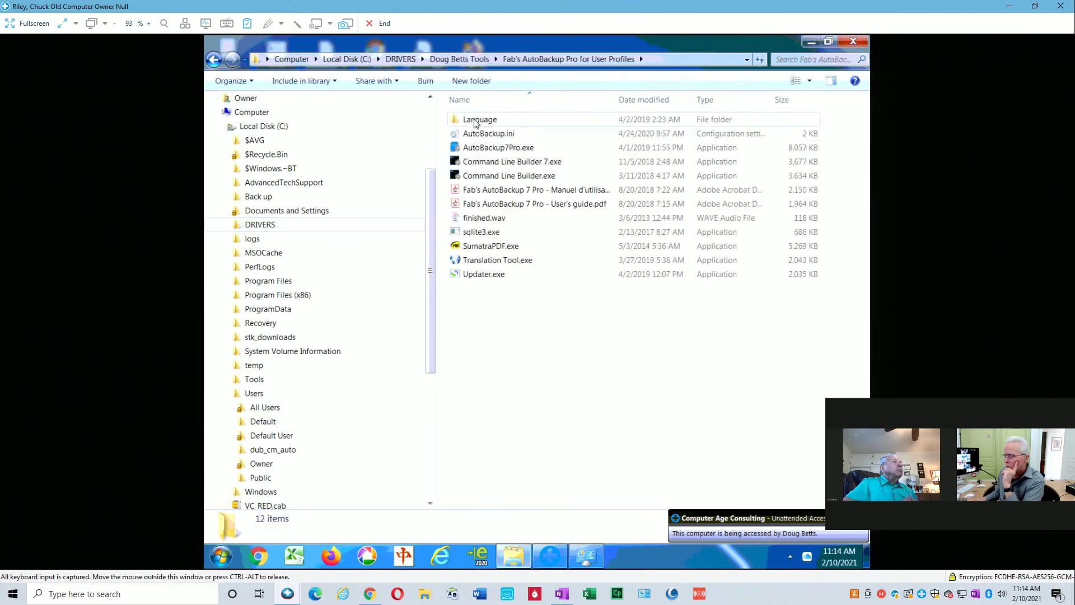
mouse_move(482, 151)
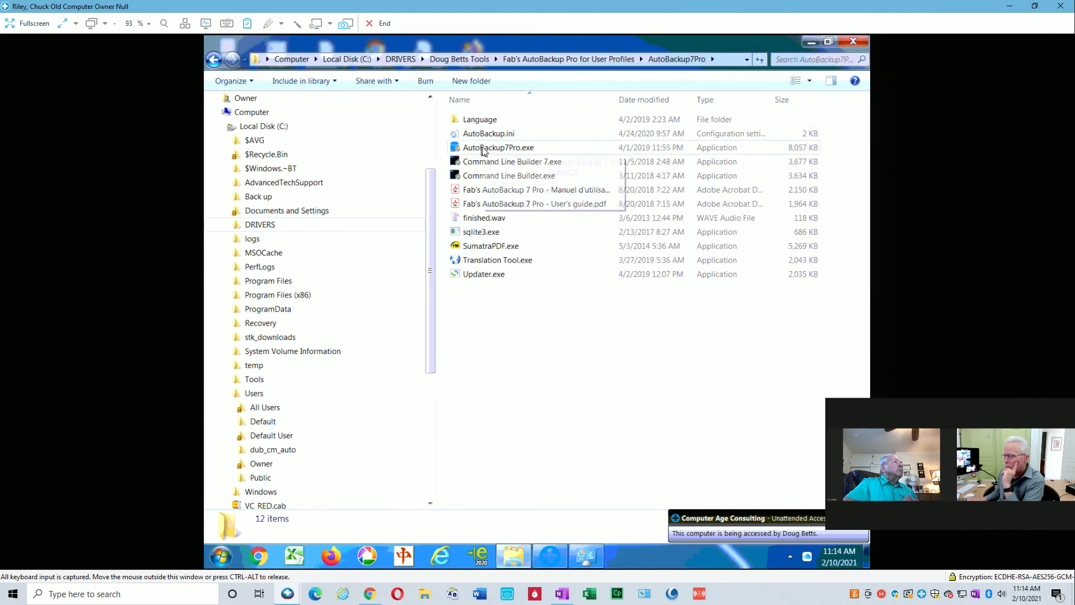
left_click(484, 149)
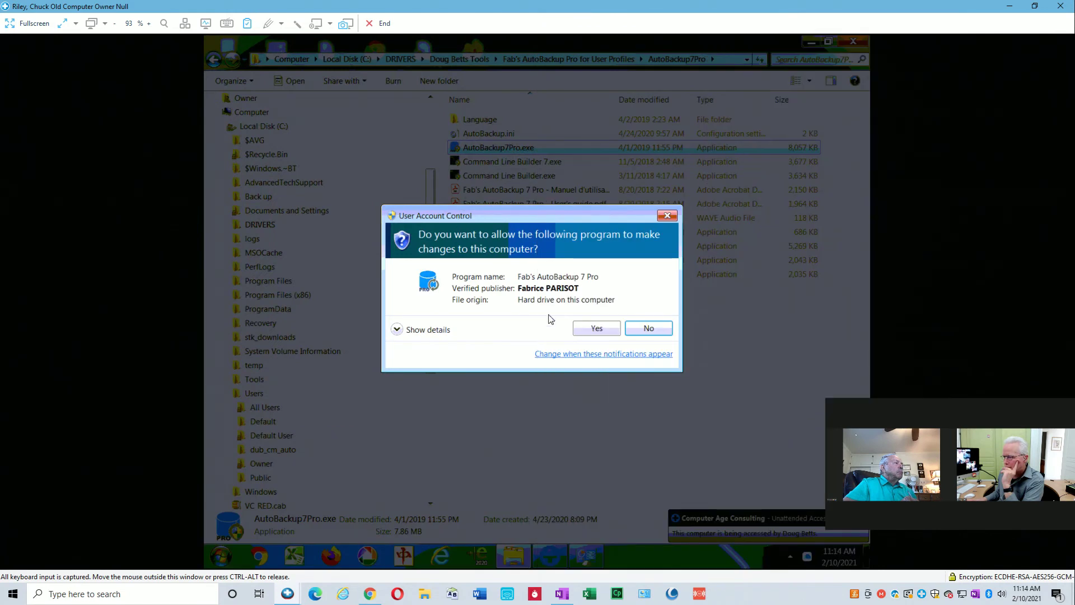
Approve the User Account Control prompt and go to AutoBackup's Backup data page.
left_click(592, 330)
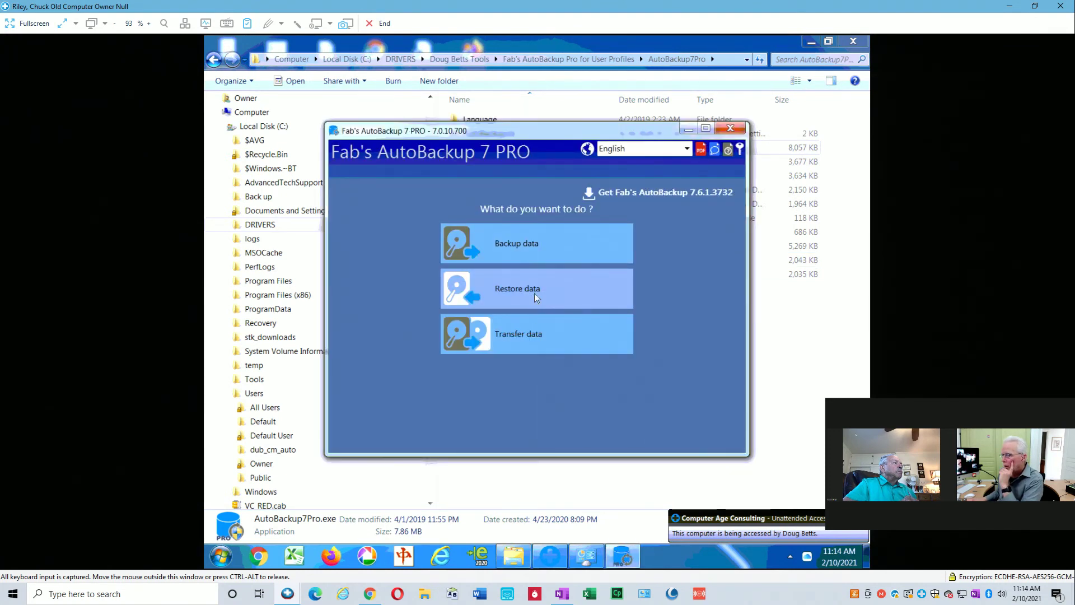
left_click(529, 243)
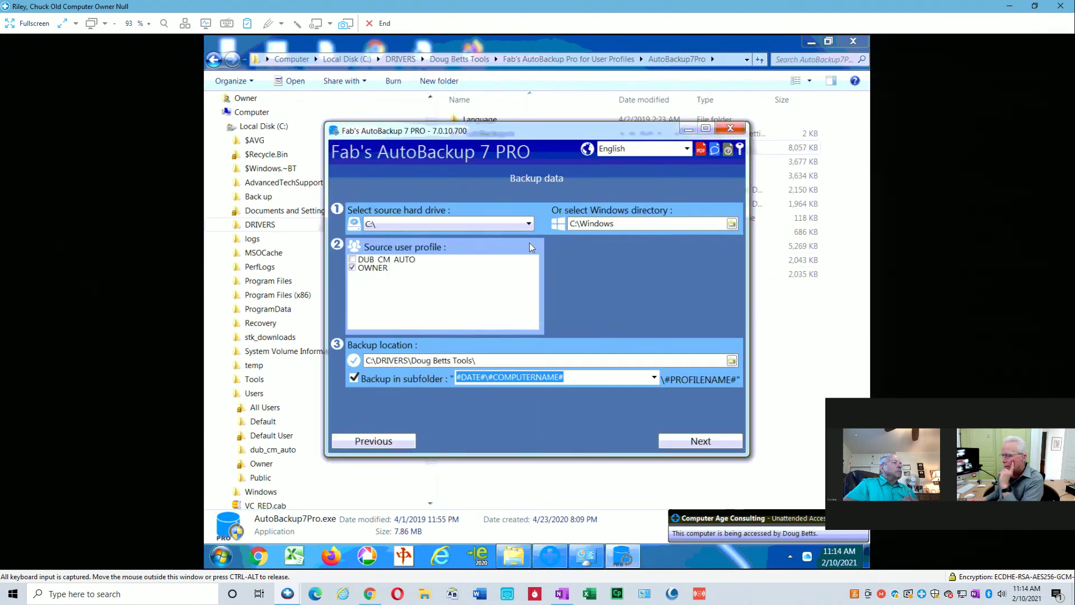
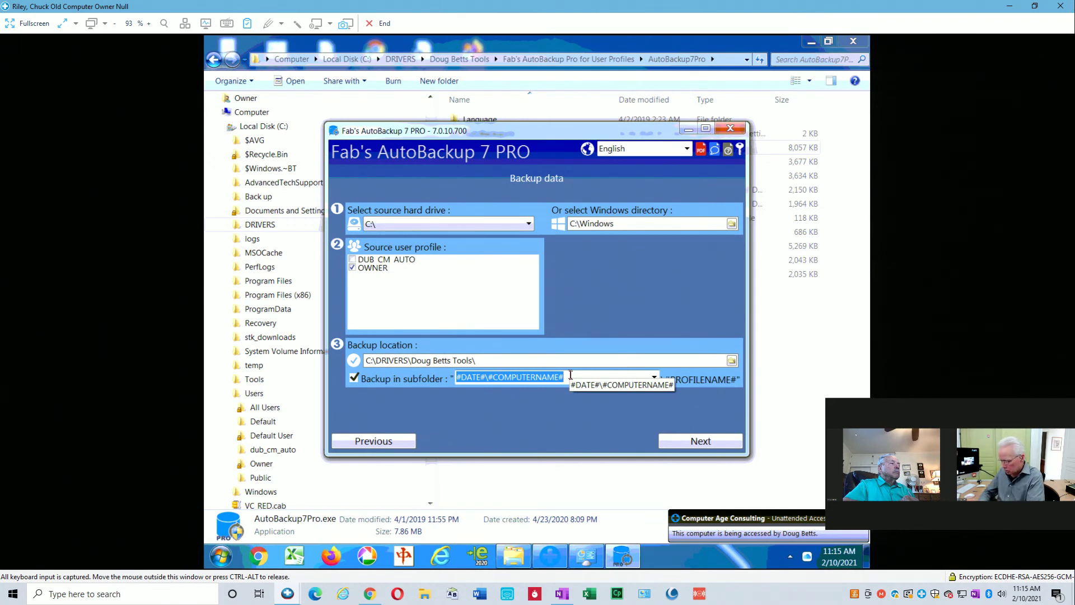
Enter 'Old' as the backup subfolder and continue to the OWNER personal-folder choices.
type("Old")
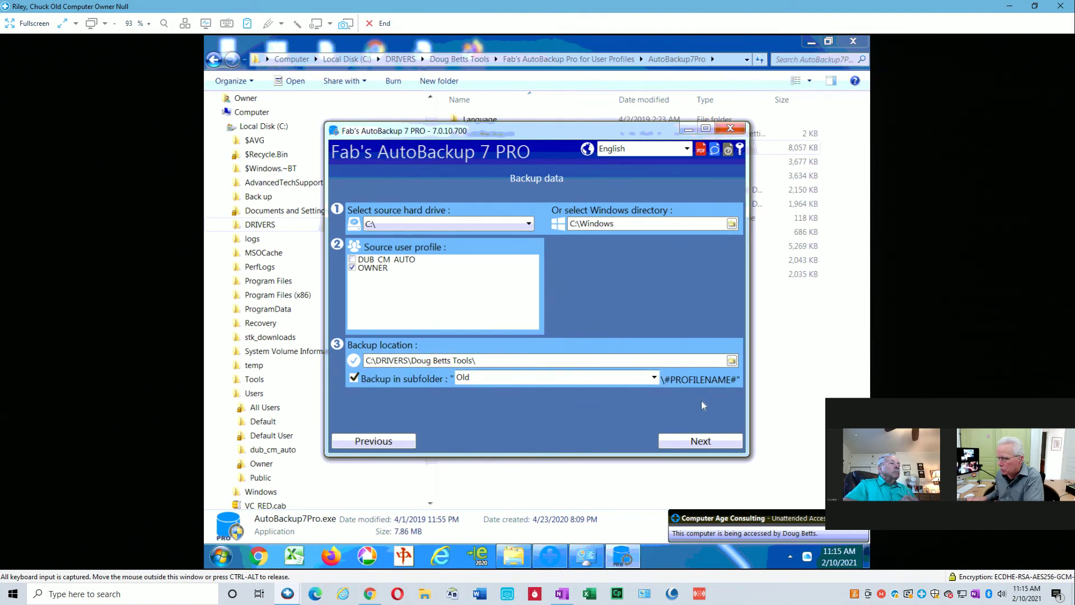
left_click(698, 442)
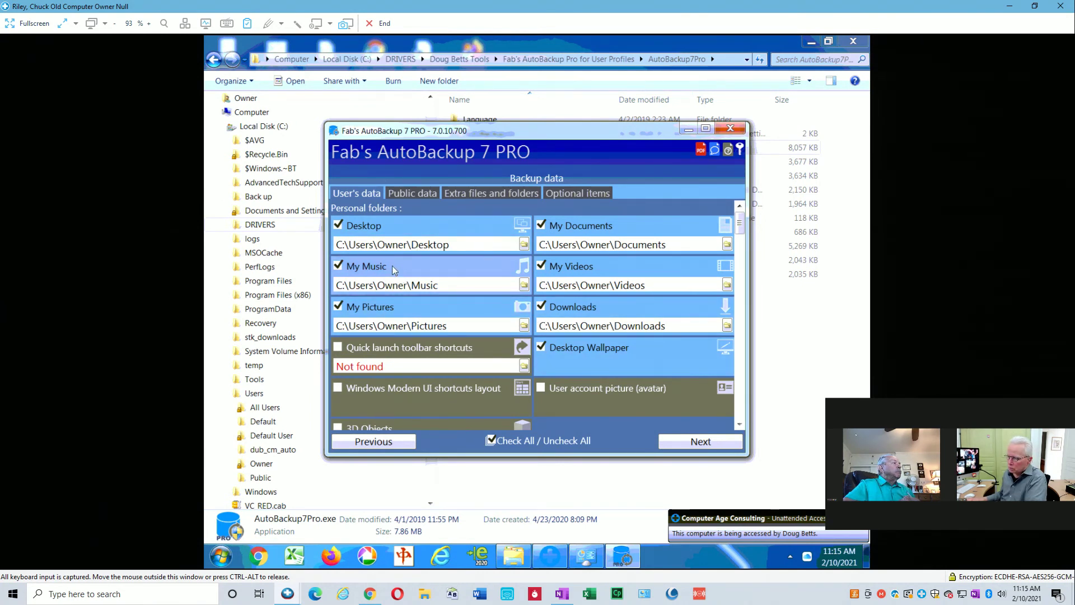
Review the default User's data picks, such as IE favorites, Skype, Picasa and Sticky Notes, and continue to Public data.
scroll(420, 344, "down", 2)
scroll(422, 341, "down", 2)
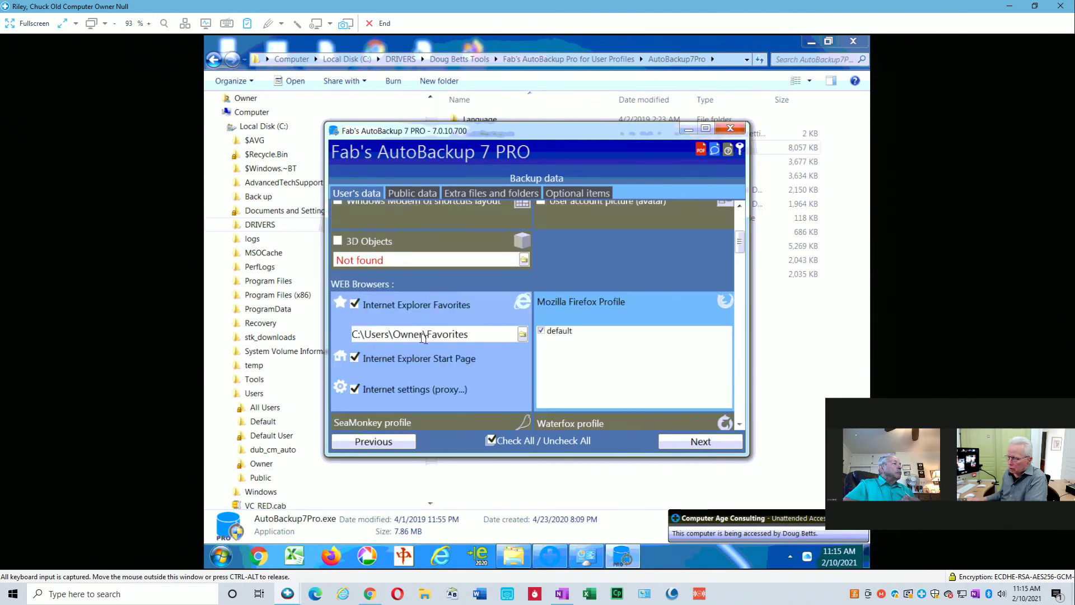
scroll(424, 341, "down", 1)
scroll(426, 339, "down", 2)
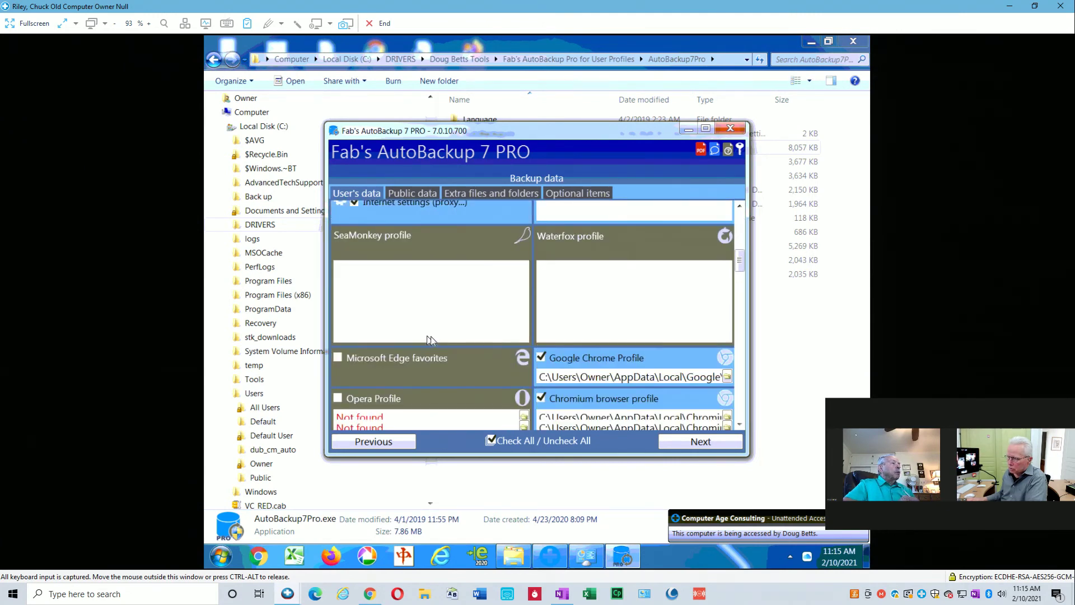
scroll(432, 336, "down", 1)
scroll(435, 335, "down", 3)
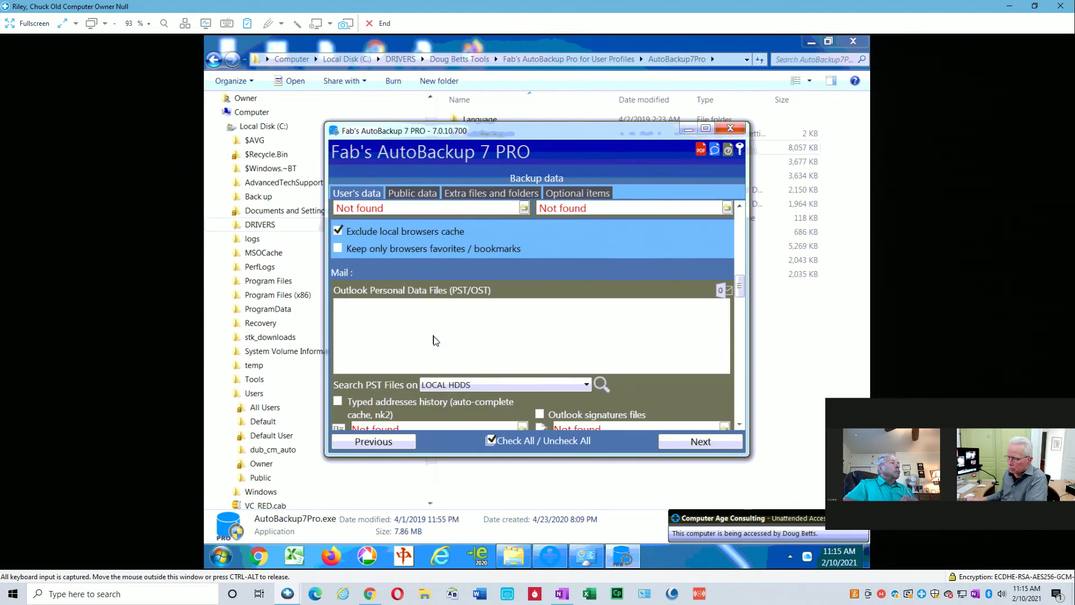
scroll(439, 341, "down", 2)
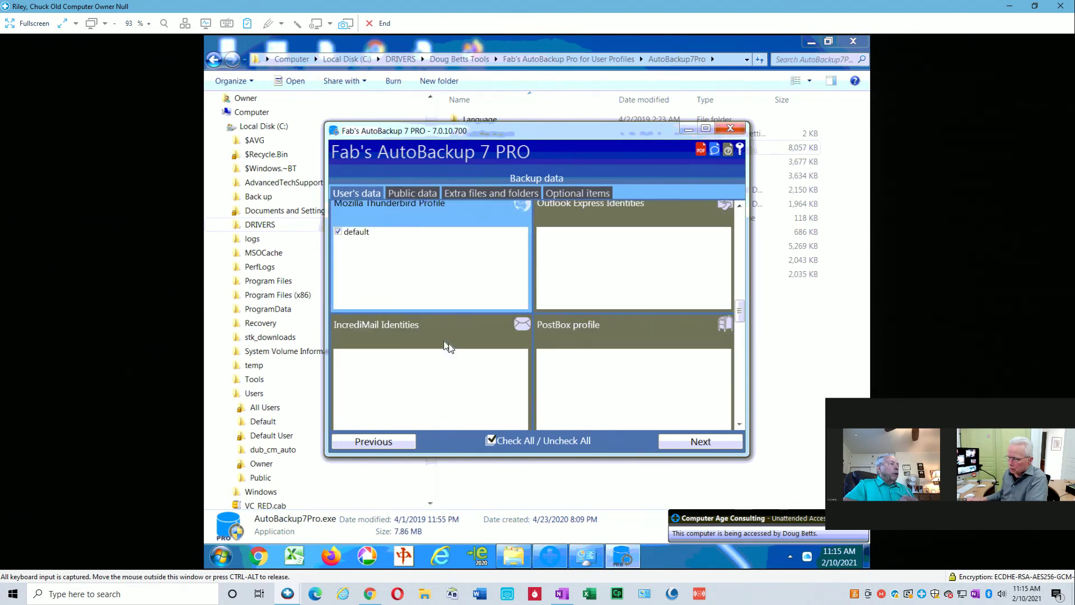
scroll(451, 345, "down", 2)
scroll(454, 346, "down", 2)
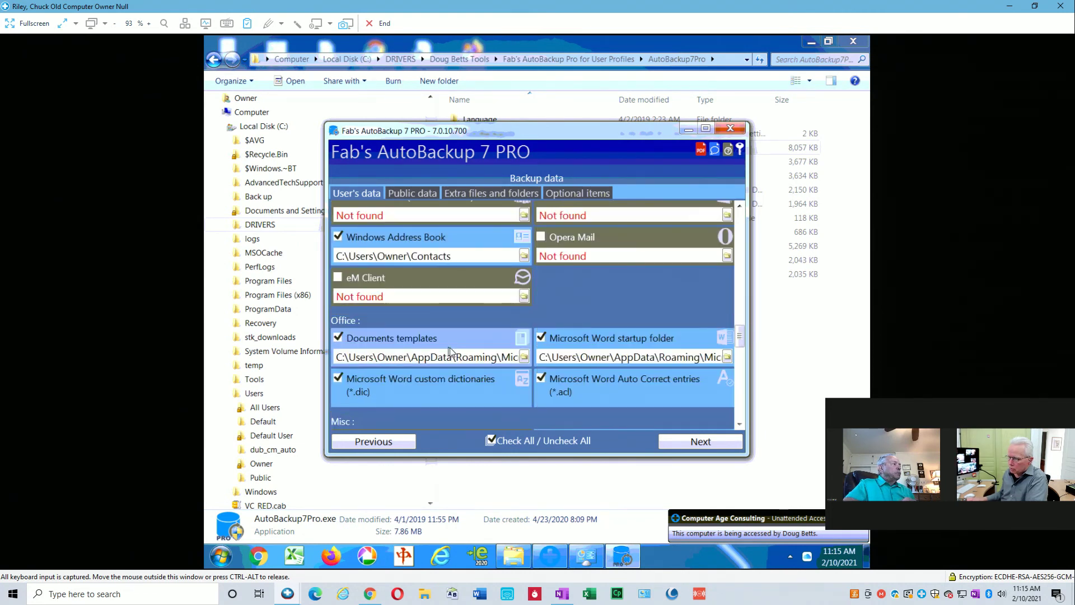
scroll(451, 349, "down", 3)
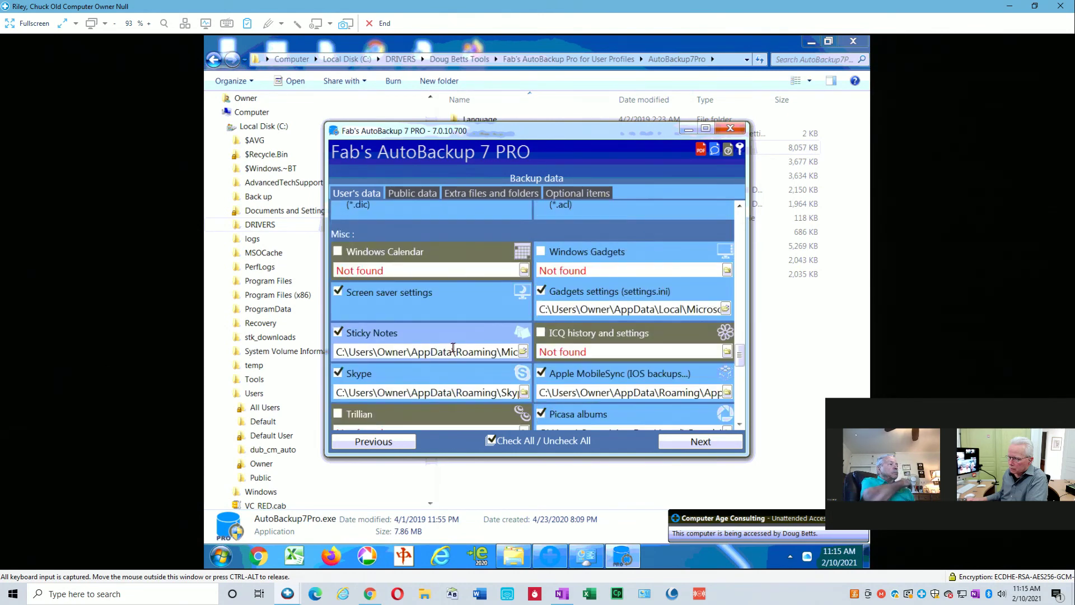
scroll(454, 347, "down", 3)
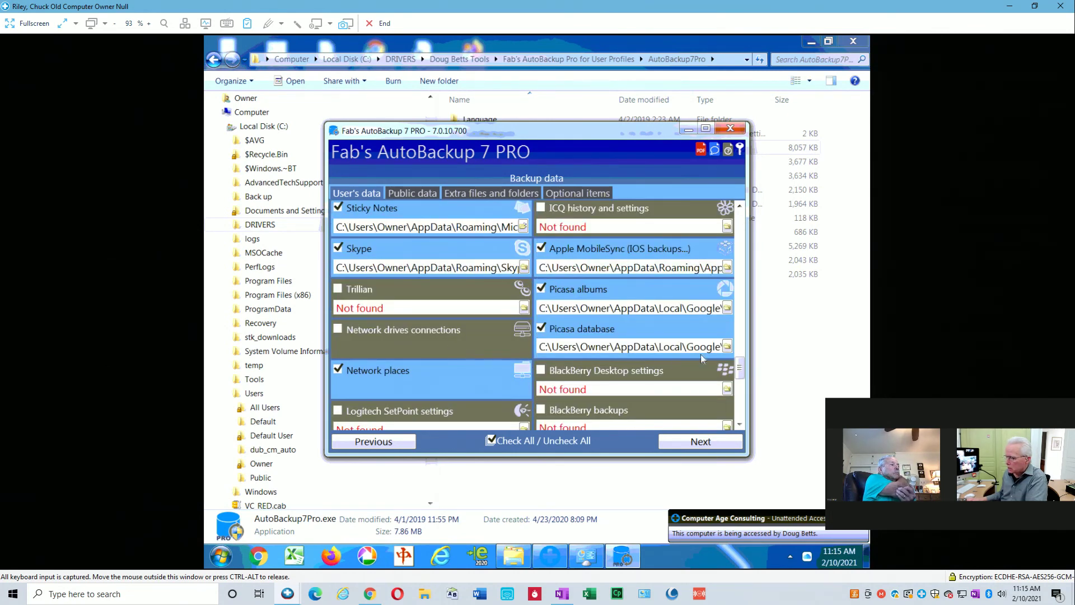
left_click_drag(743, 368, 747, 206)
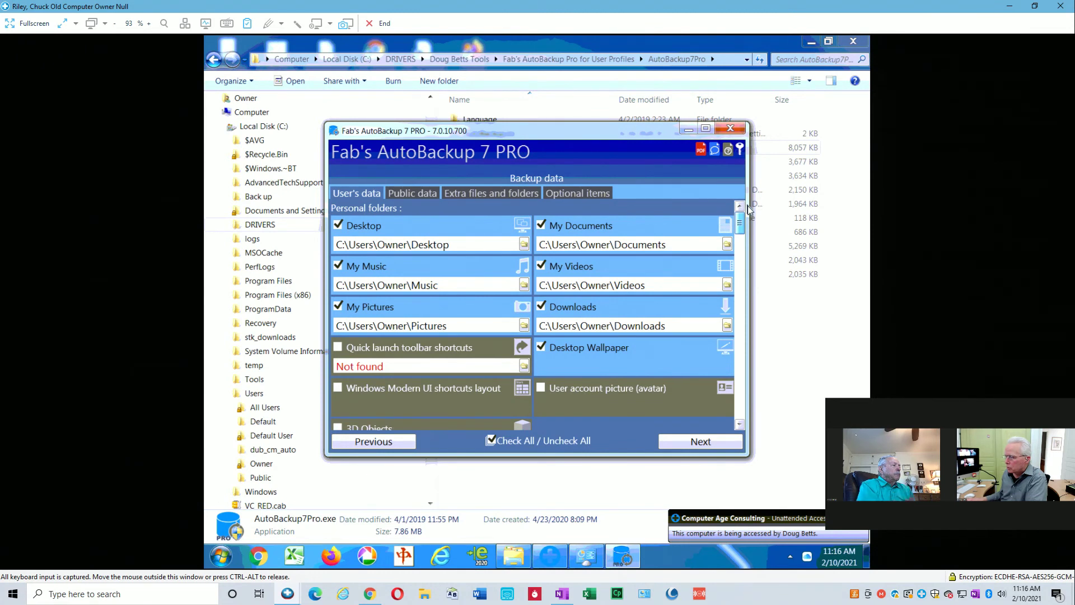
left_click_drag(747, 206, 746, 298)
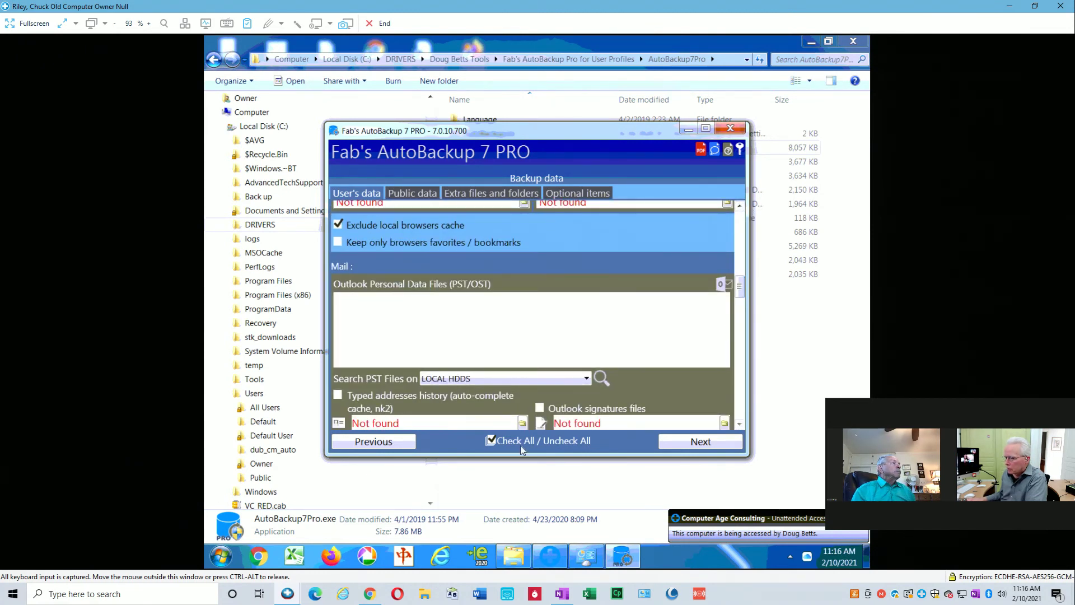
left_click(694, 442)
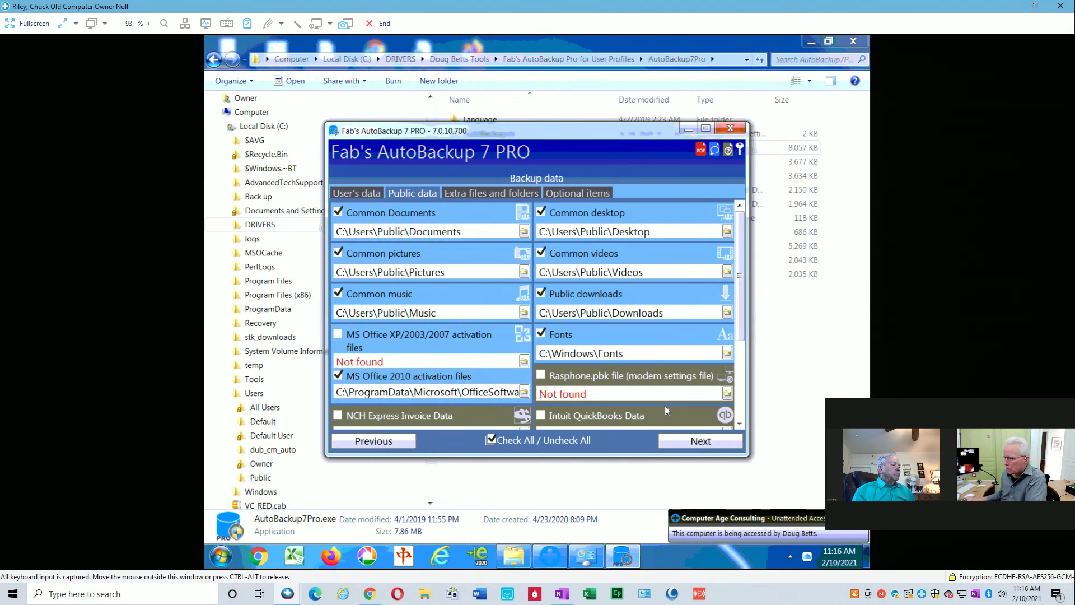
Tick Additional Folders on the extra-files page and expand the Local Disk (C:) folder tree.
left_click(699, 443)
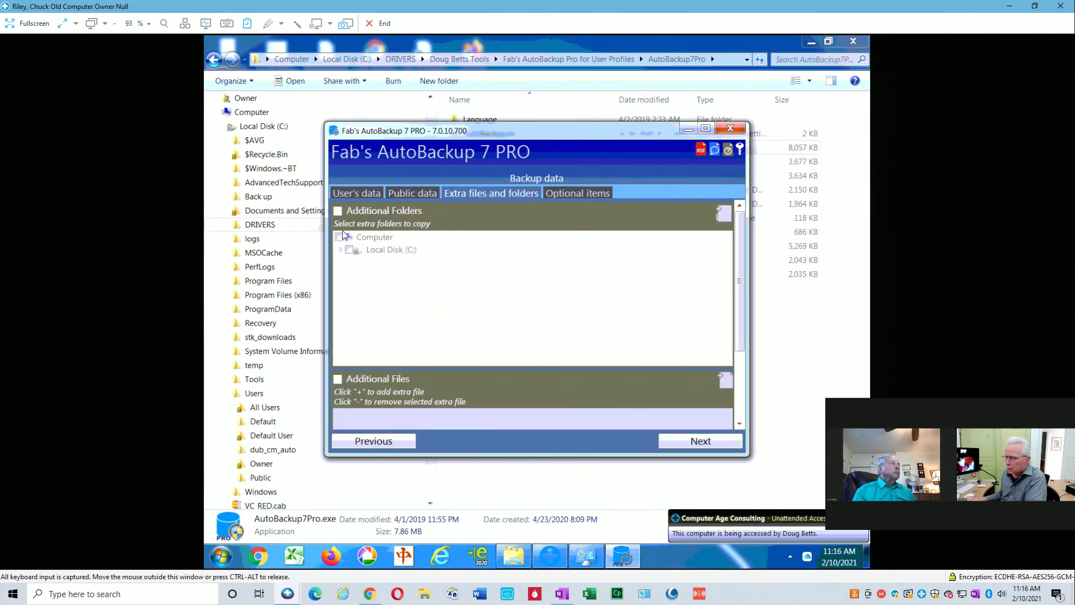
left_click(338, 212)
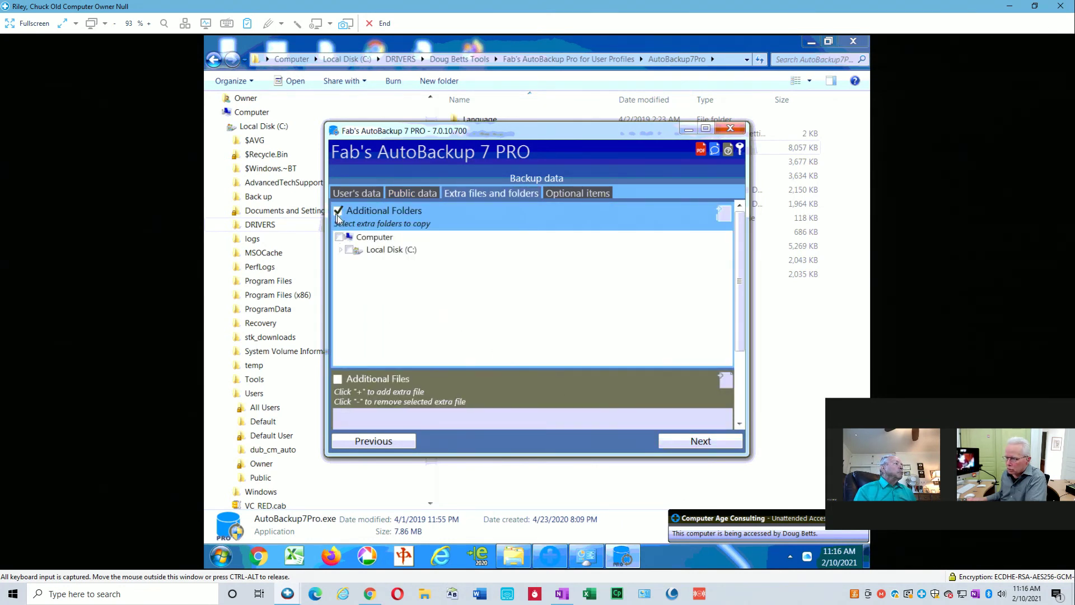
left_click(341, 251)
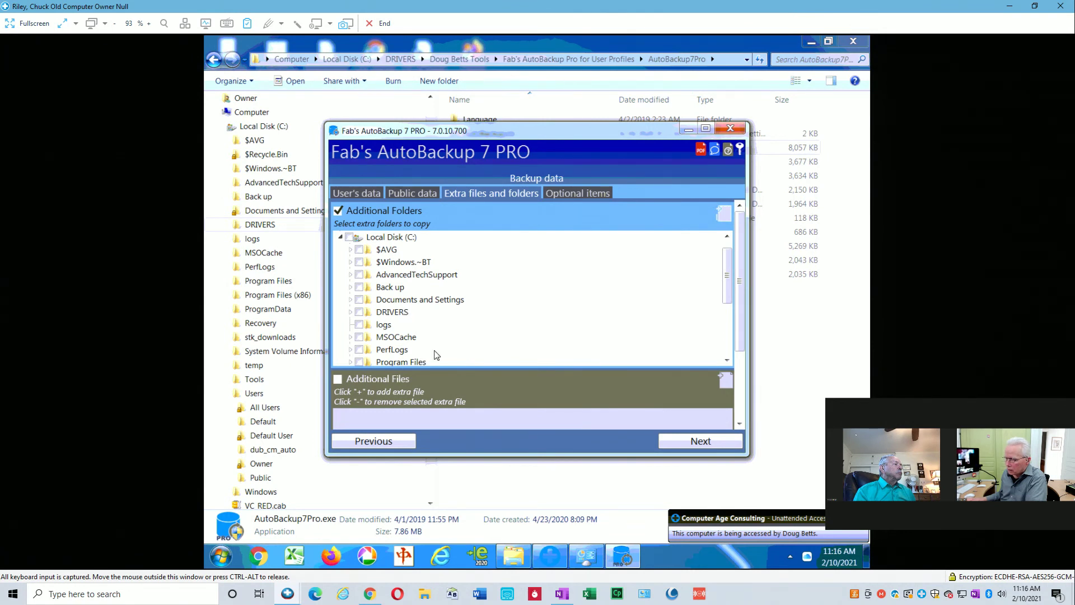
left_click_drag(729, 284, 731, 353)
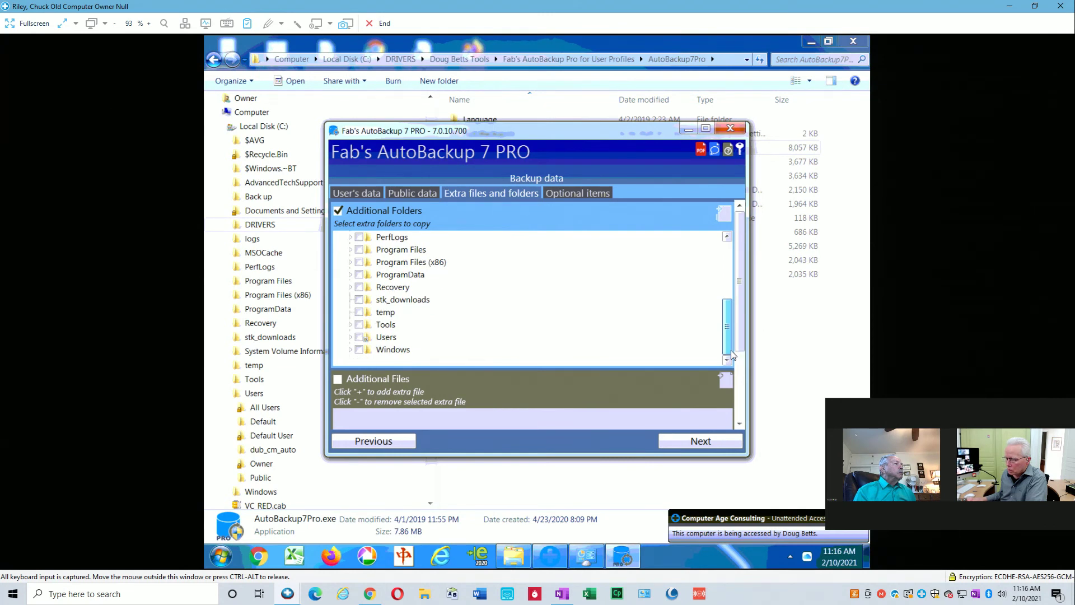
left_click_drag(727, 335, 721, 251)
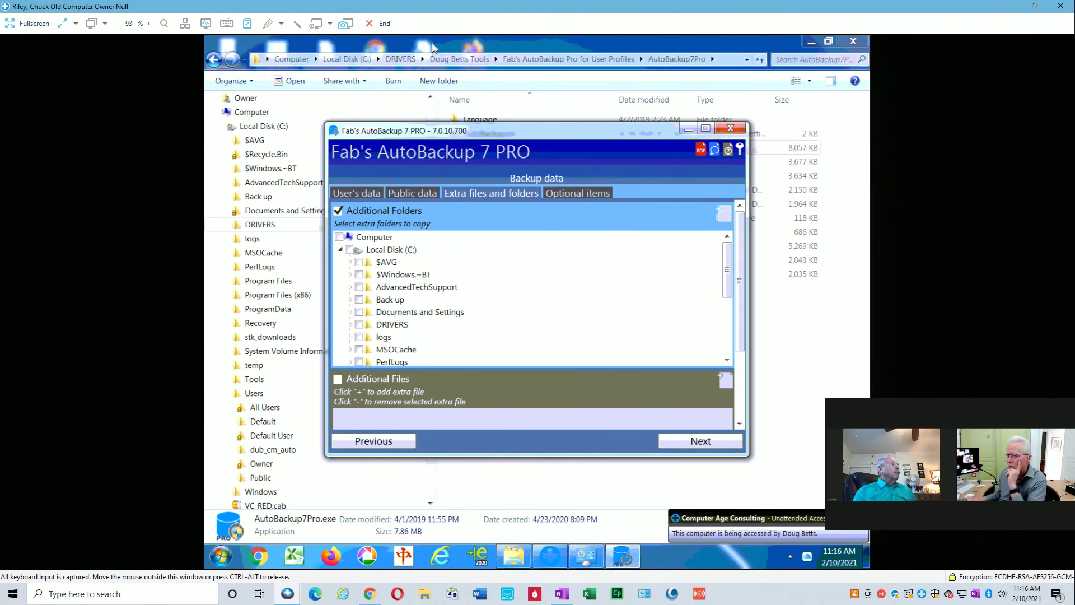
View the C: drive's Back up folder in Explorer, then minimize Explorer.
left_click(266, 198)
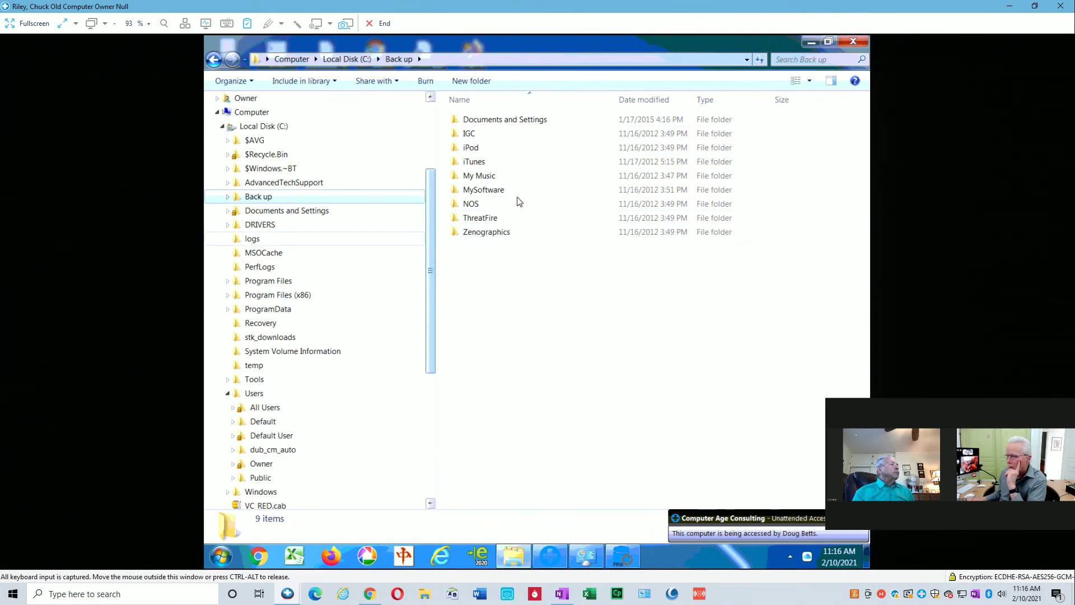
left_click(809, 43)
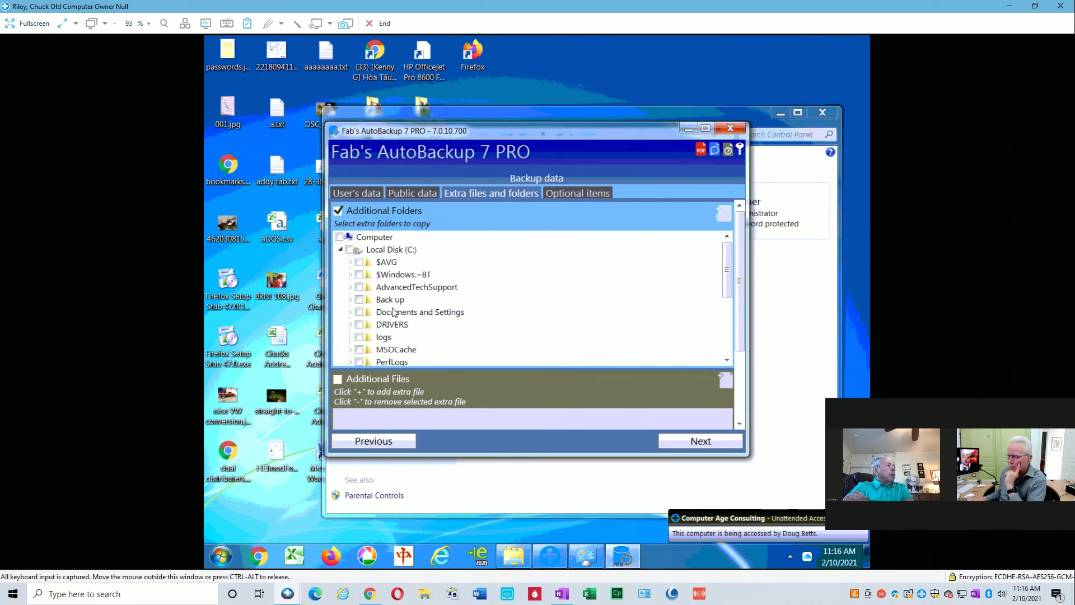
Untick Additional Folders, check the Optional exclusion items, and continue to the summary.
left_click(338, 211)
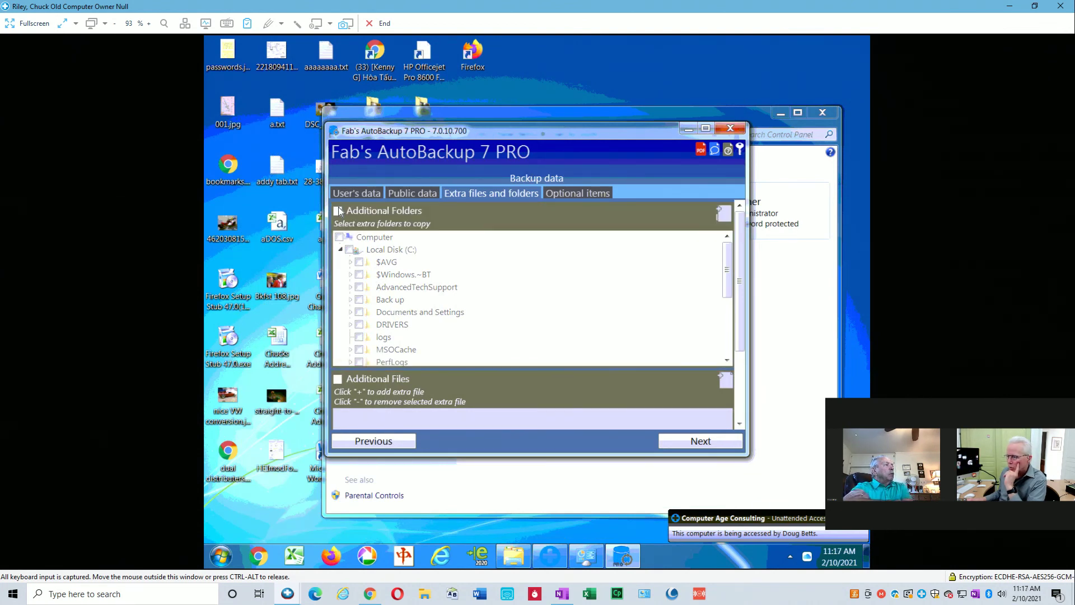
left_click(573, 191)
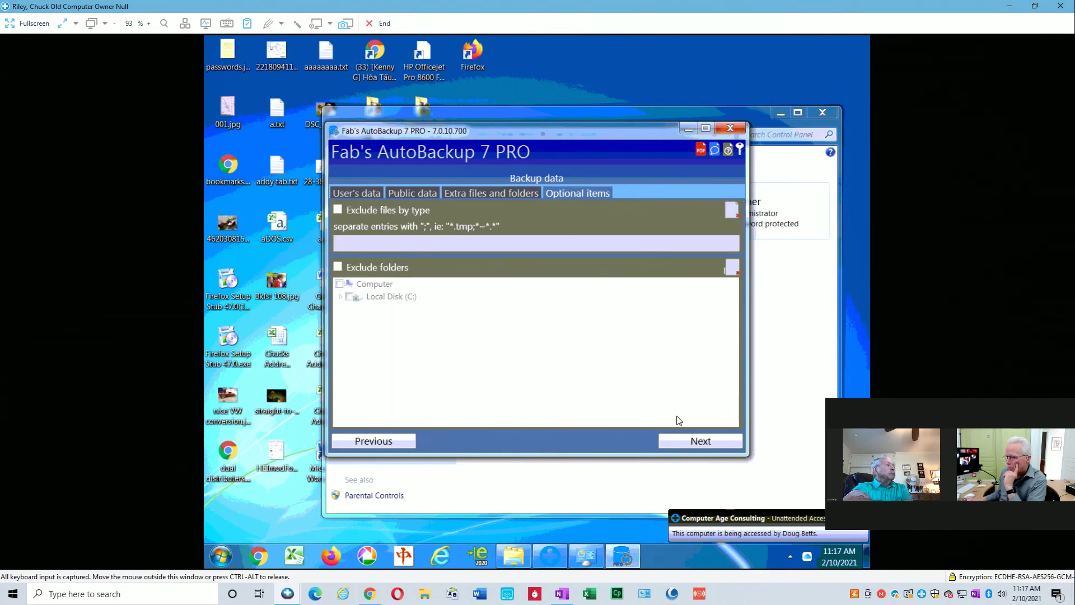
left_click(690, 442)
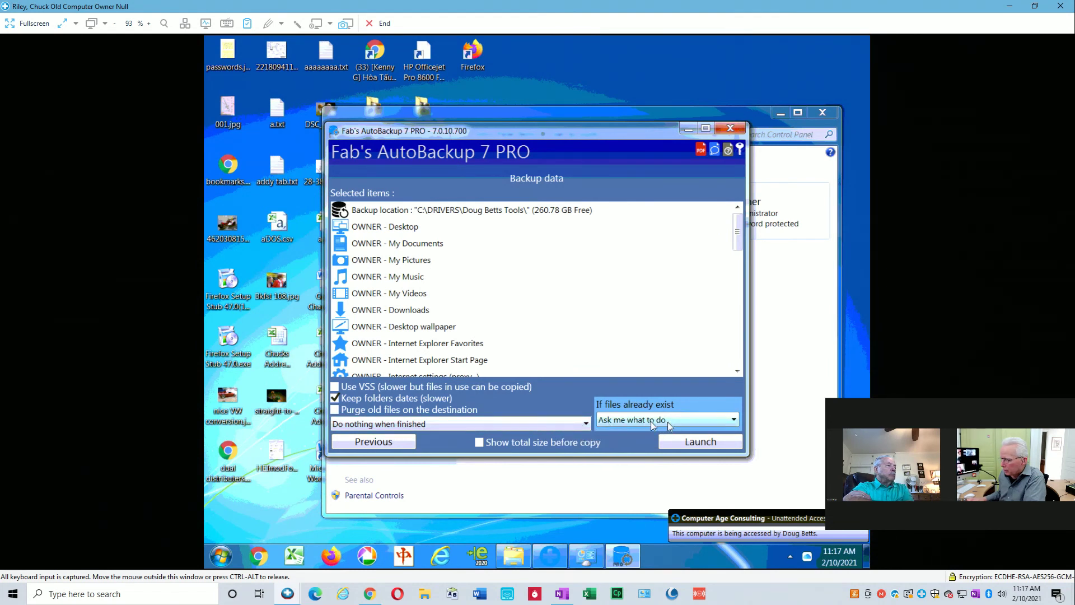
Set If files already exist to Keep newest and launch the OWNER backup.
left_click(733, 420)
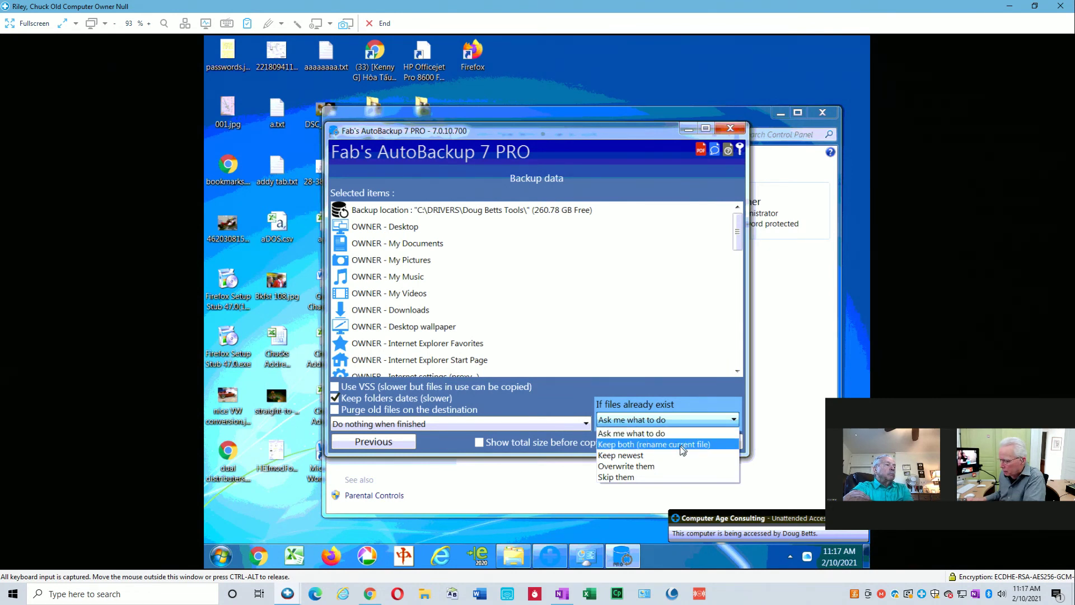
left_click(646, 456)
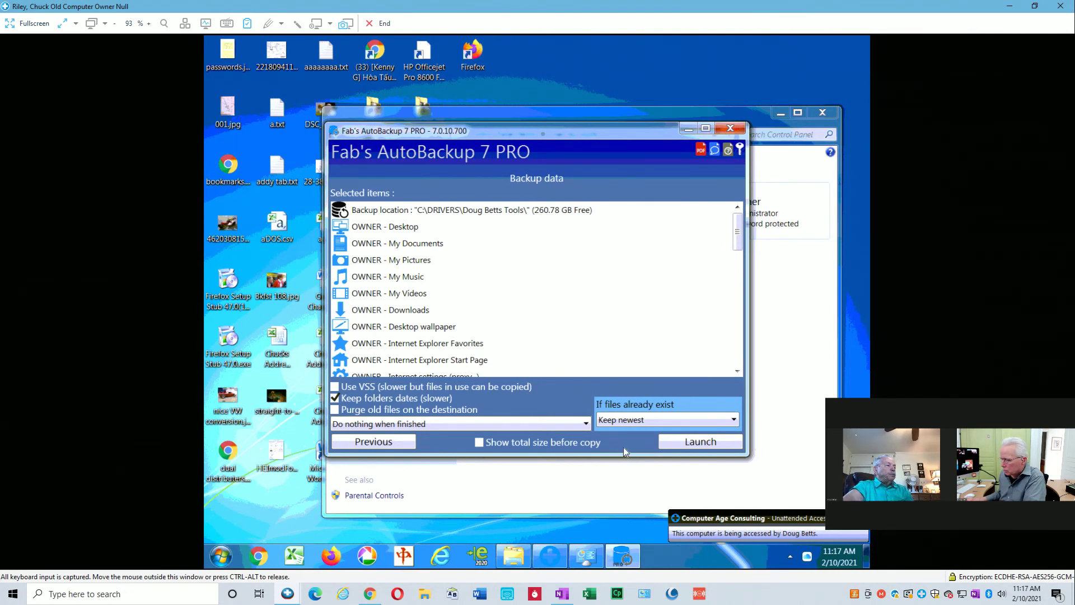
left_click(707, 445)
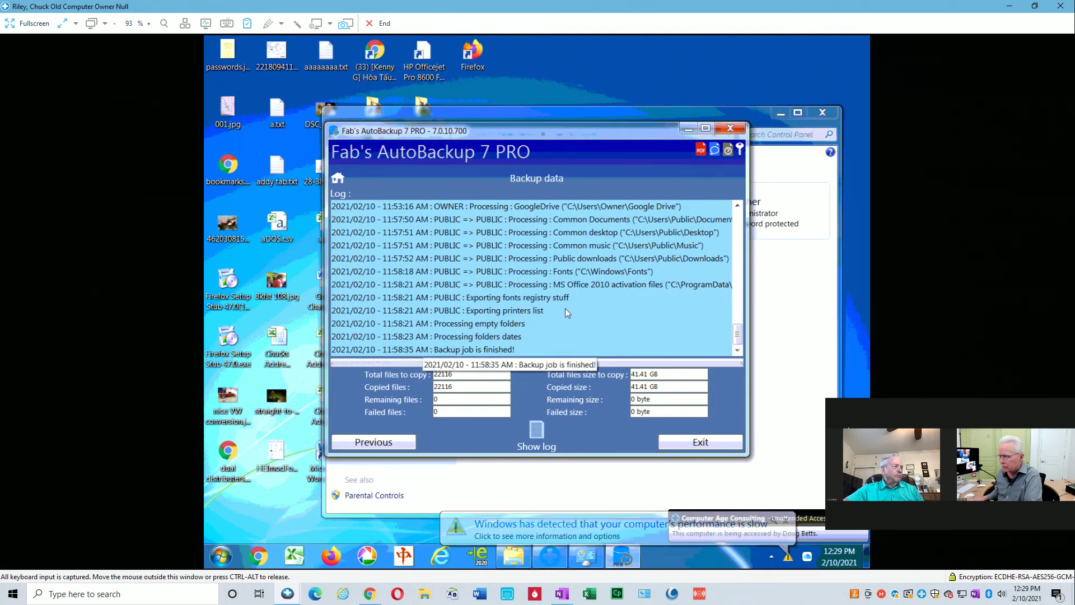
Scroll the finished backup log from top to bottom and exit AutoBackup 7 PRO.
left_click_drag(738, 336, 745, 200)
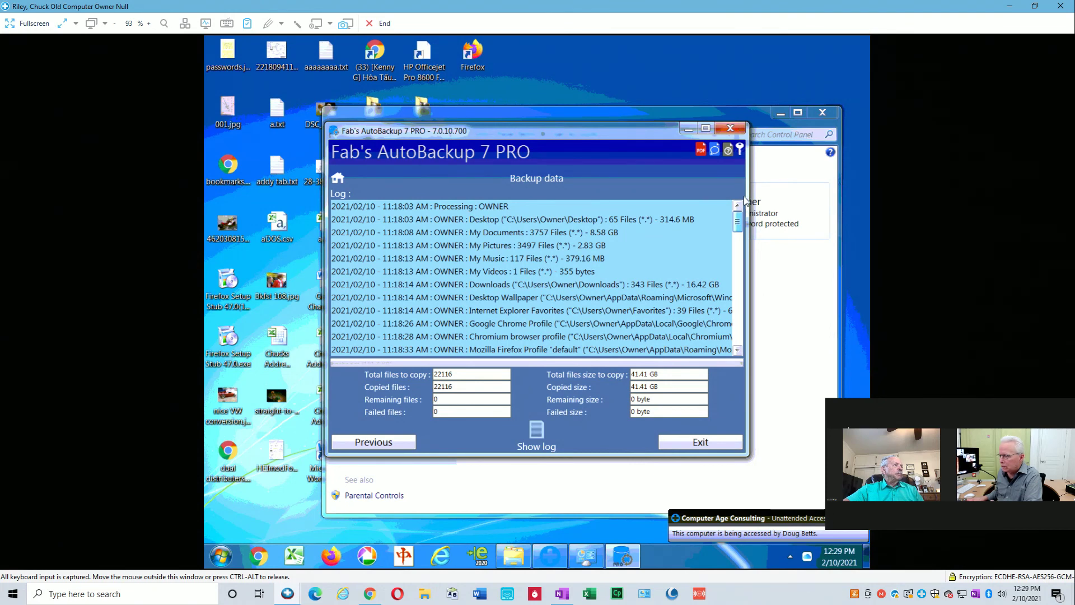
left_click_drag(744, 237, 737, 351)
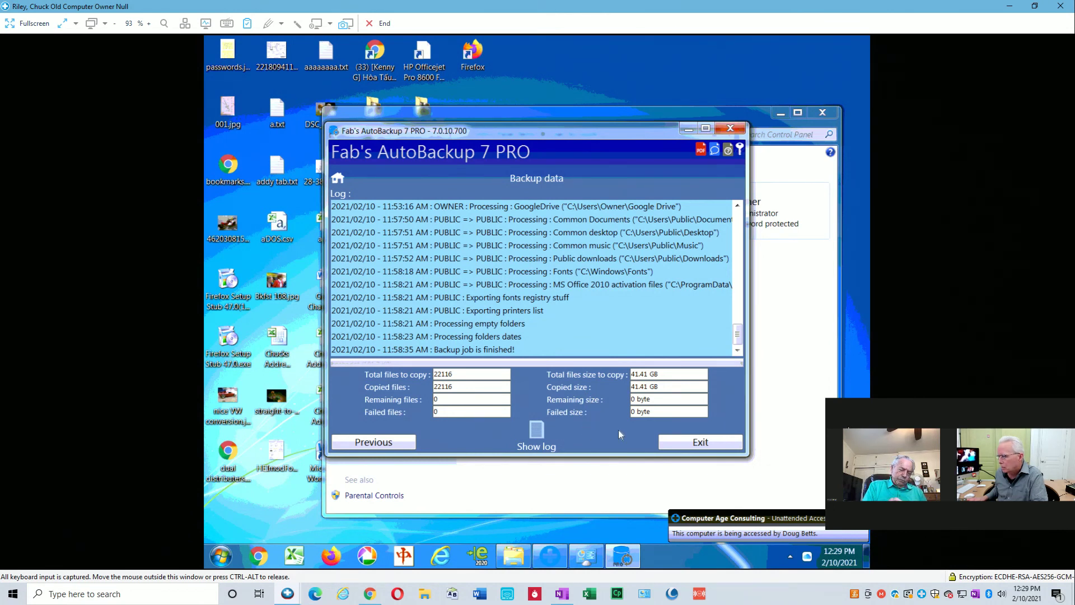
left_click(699, 441)
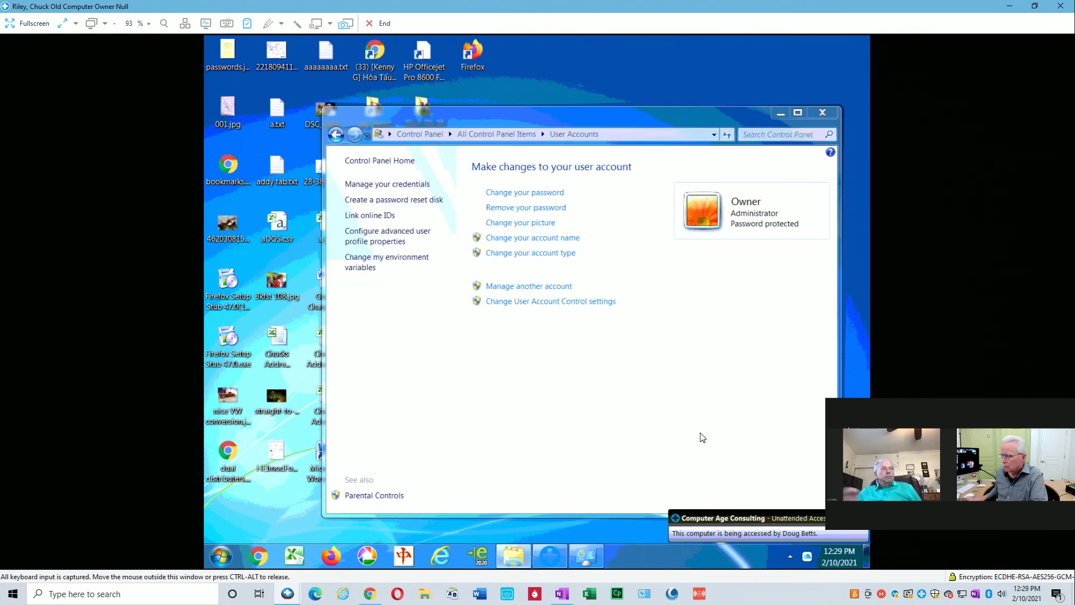
Close the old PC's User Accounts window and switch to the New Computer session.
left_click(822, 112)
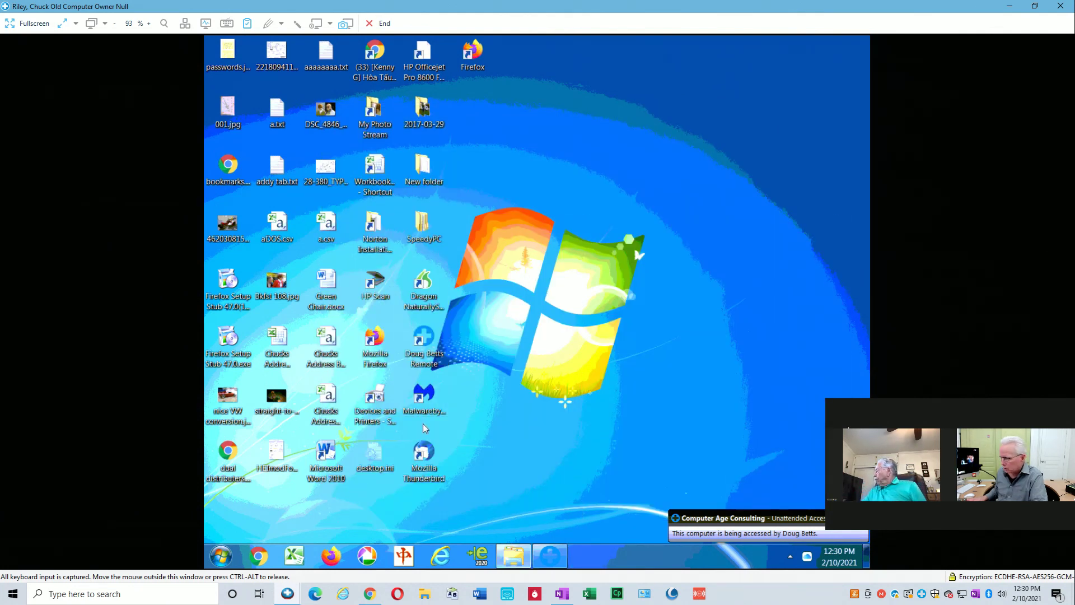
left_click(790, 558)
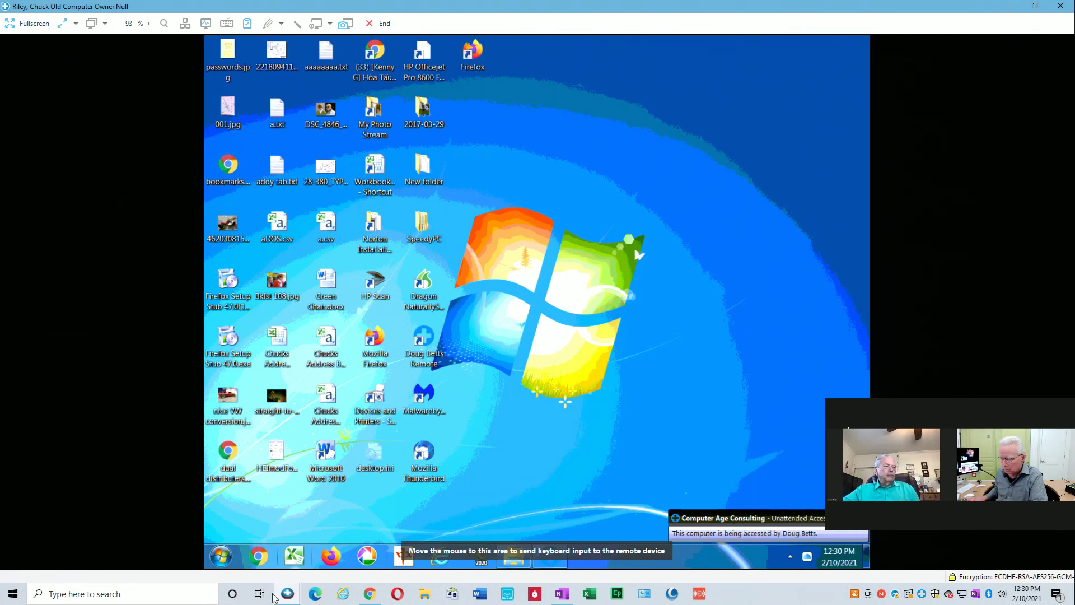
left_click(288, 599)
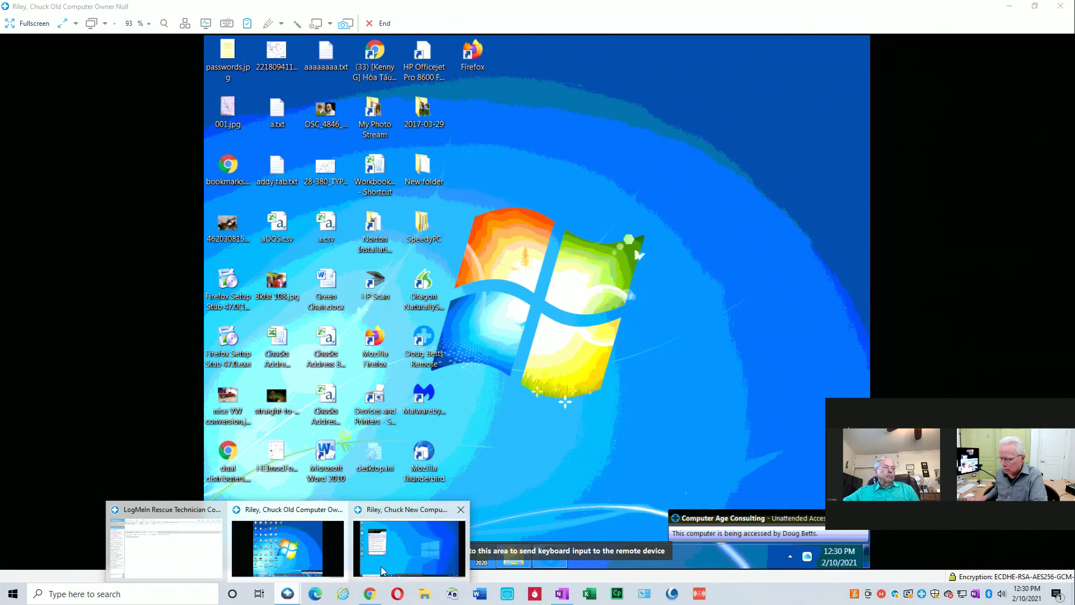
left_click(429, 525)
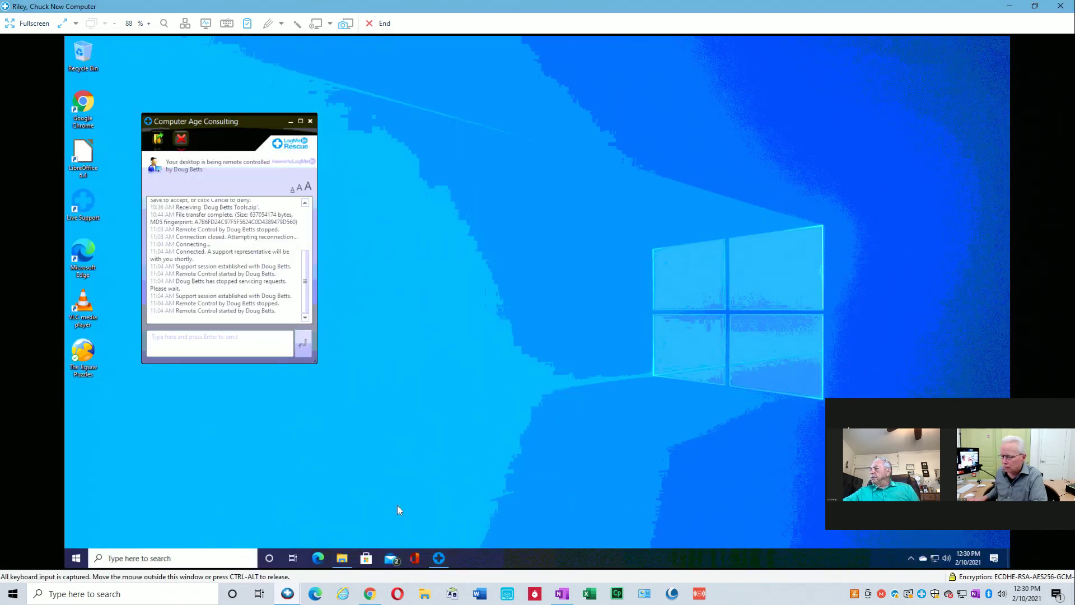
Open the old PC's F: drive and a second Explorer window, snapped side by side.
right_click(343, 560)
left_click(332, 444)
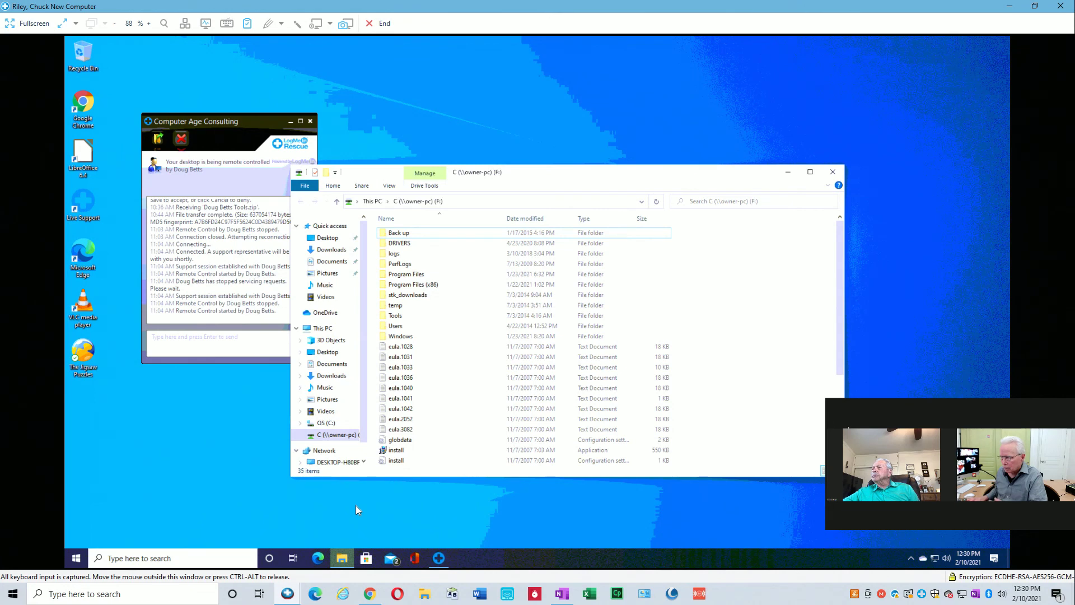
key("super+e")
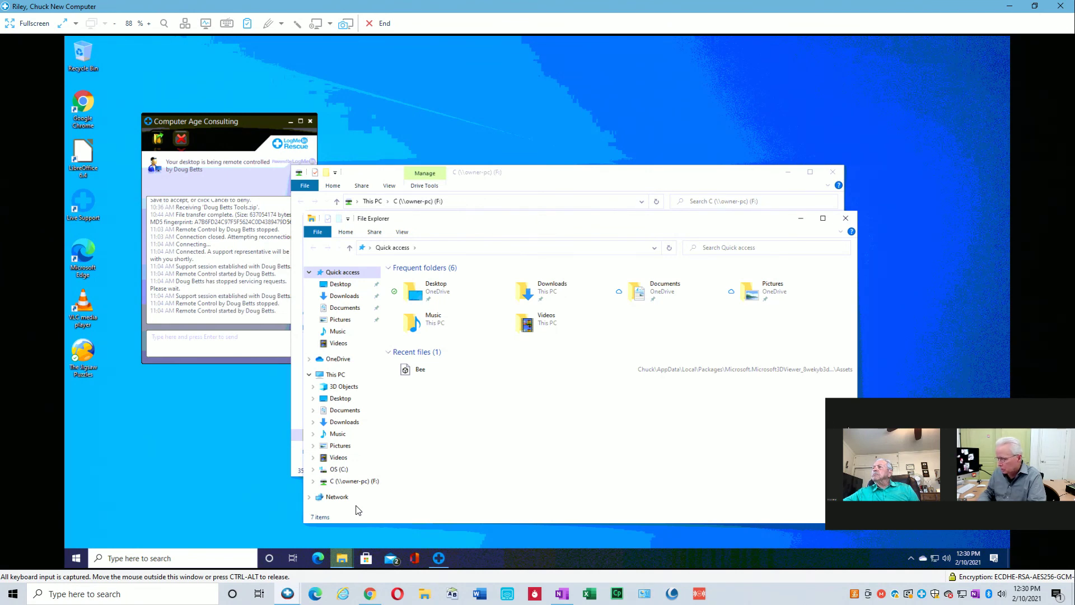
key("super+Right")
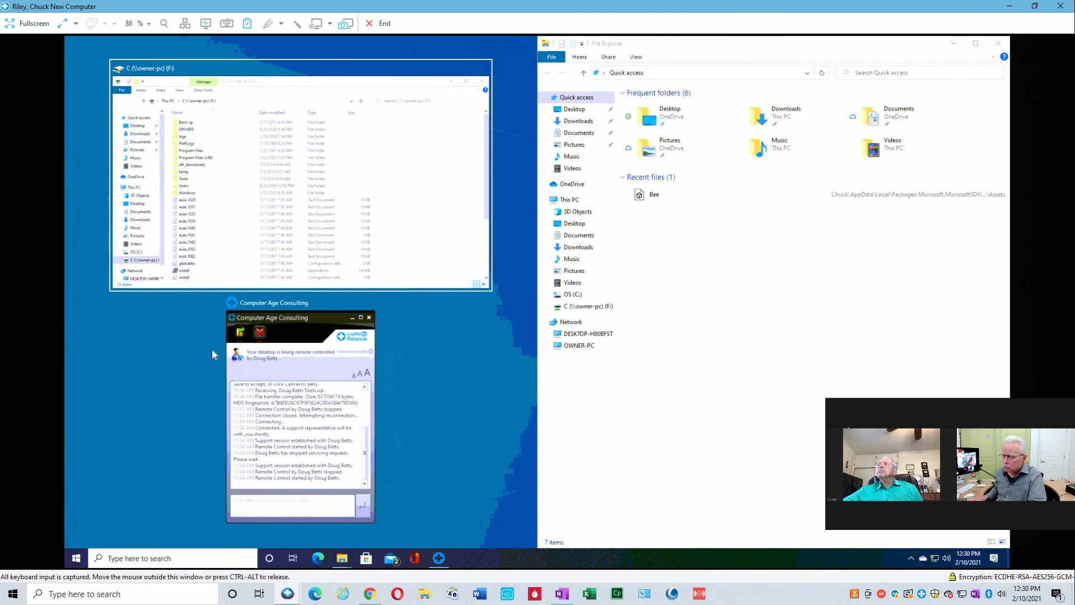
left_click(296, 216)
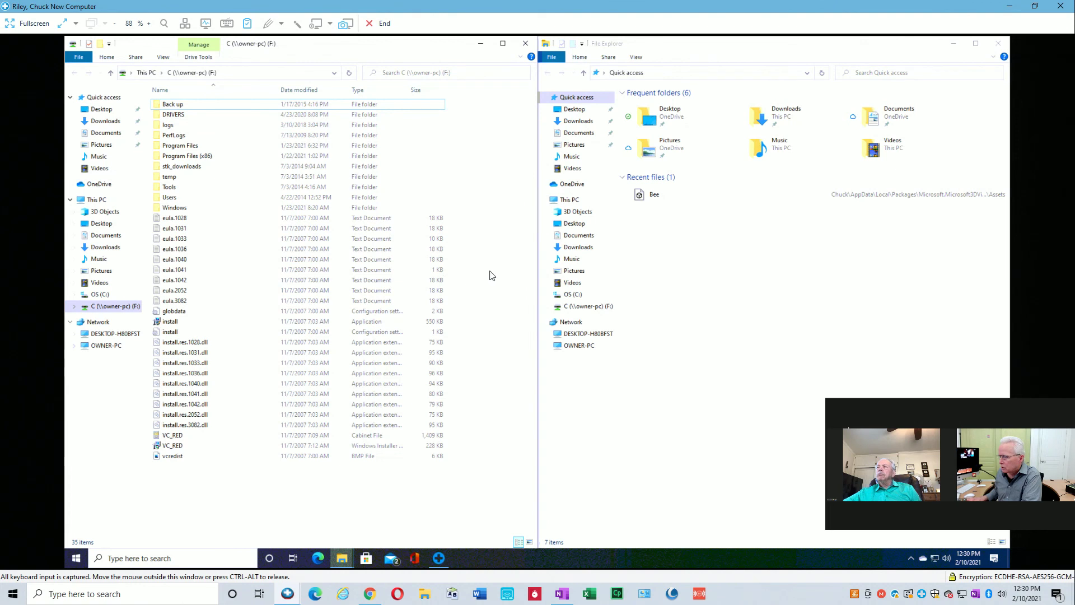
Delete the tools zip in C:\SWSetup, then open tools\Fab's AutoBackup Pro for User Profiles.
left_click(576, 296)
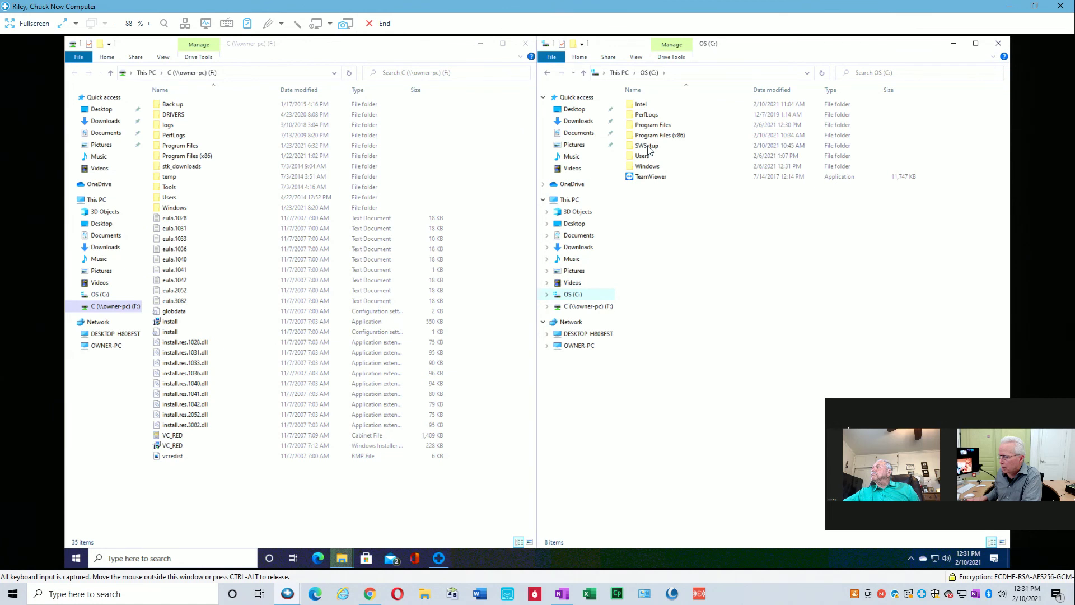
mouse_move(648, 148)
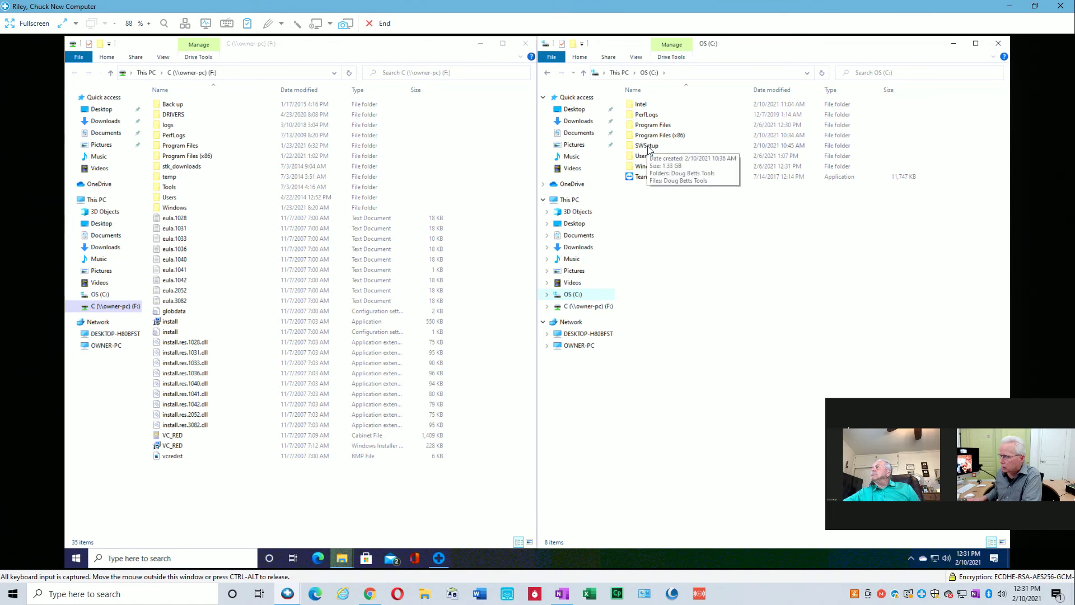
double_click(648, 146)
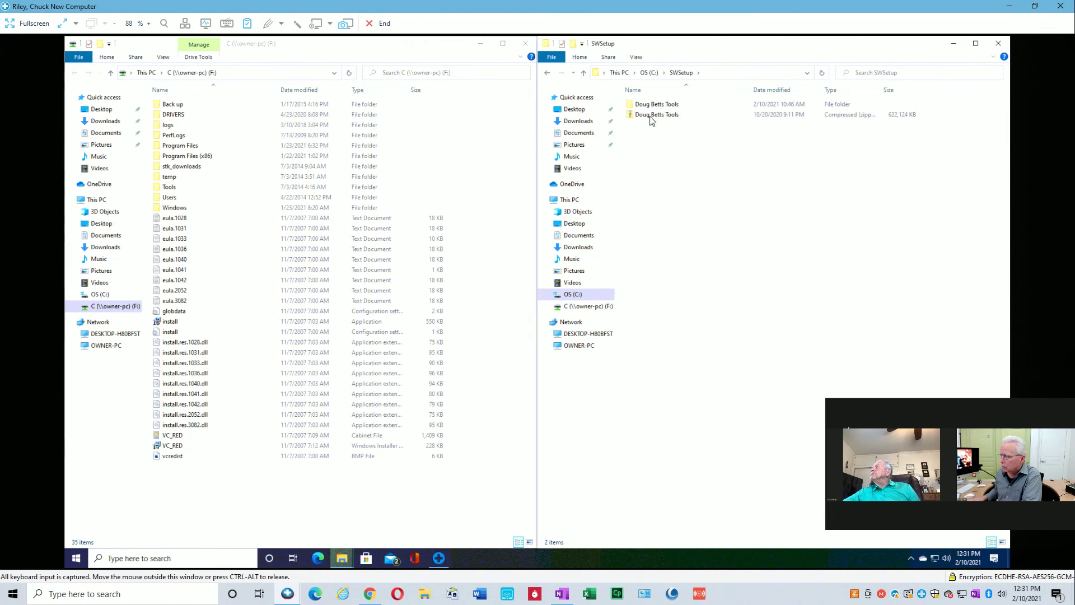
right_click(651, 120)
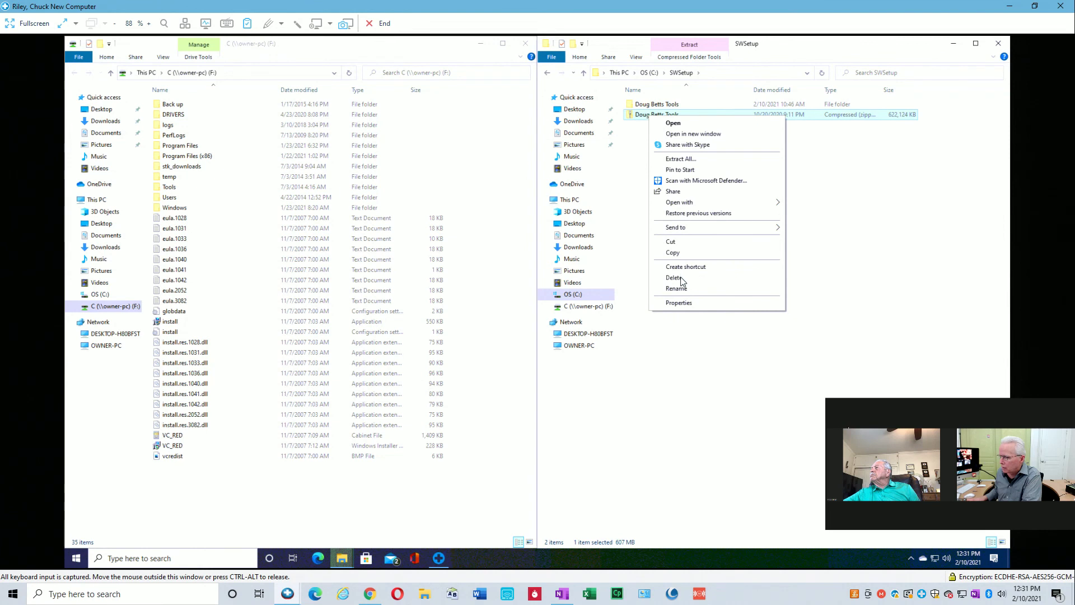
left_click(674, 278)
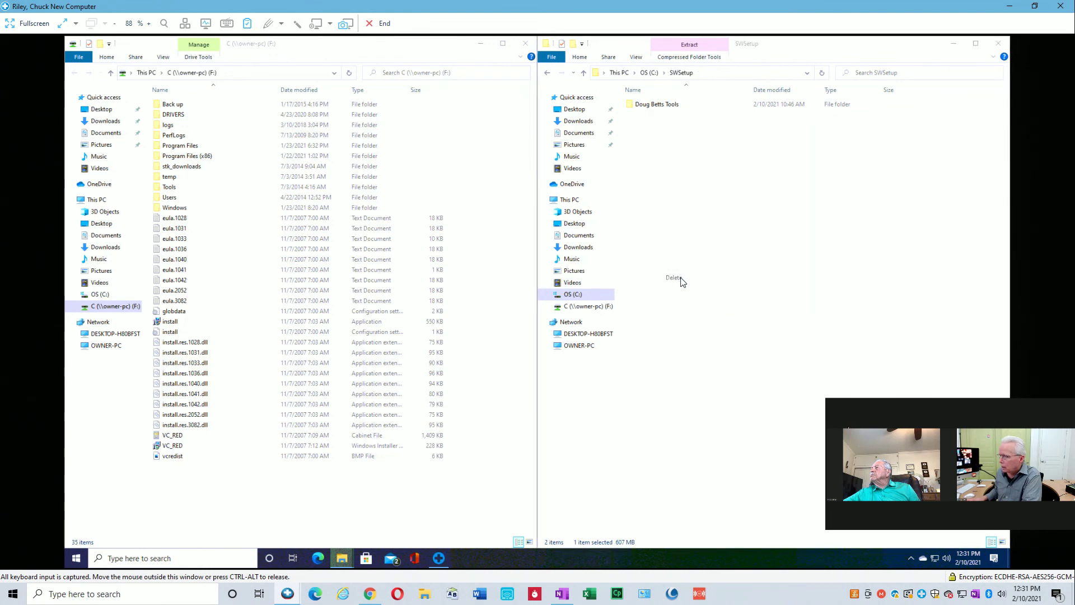
double_click(643, 106)
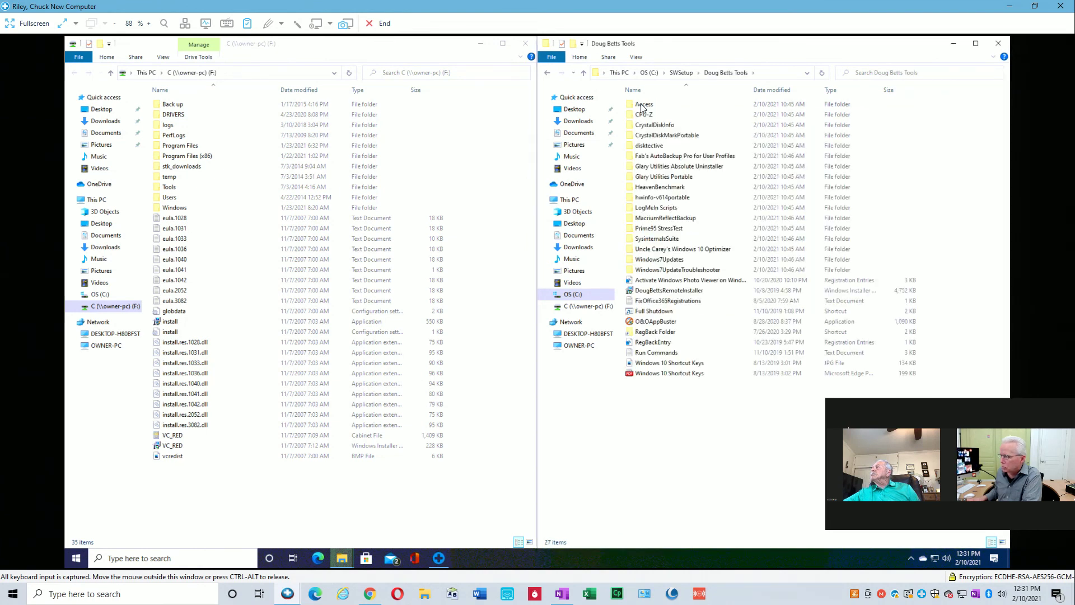
double_click(648, 159)
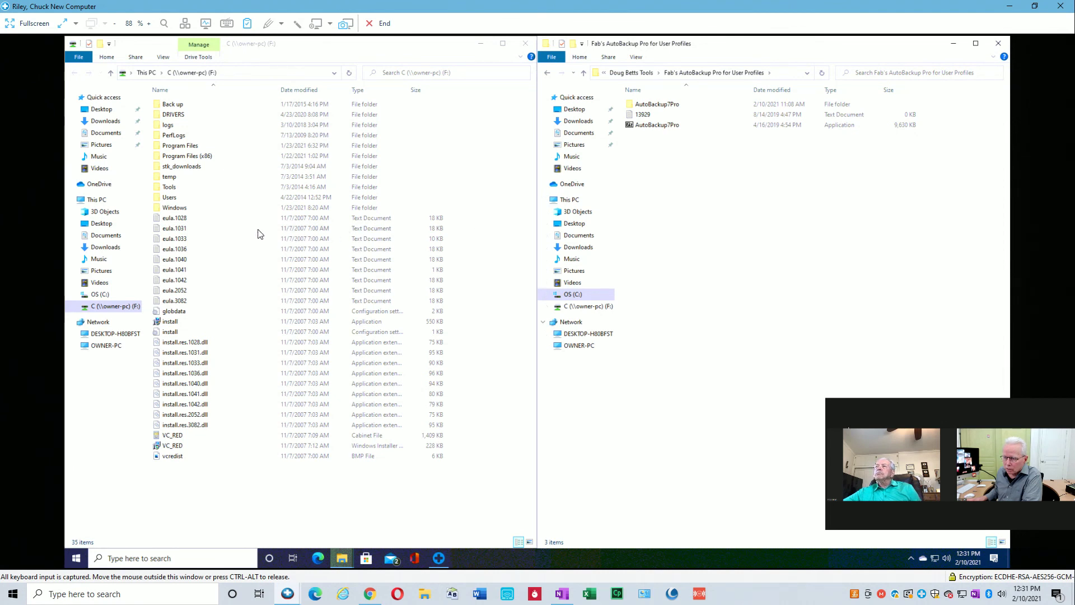
Browse the old PC's drive through DRIVERS\tools\Old\OWNER into its archive folder.
left_click(140, 312)
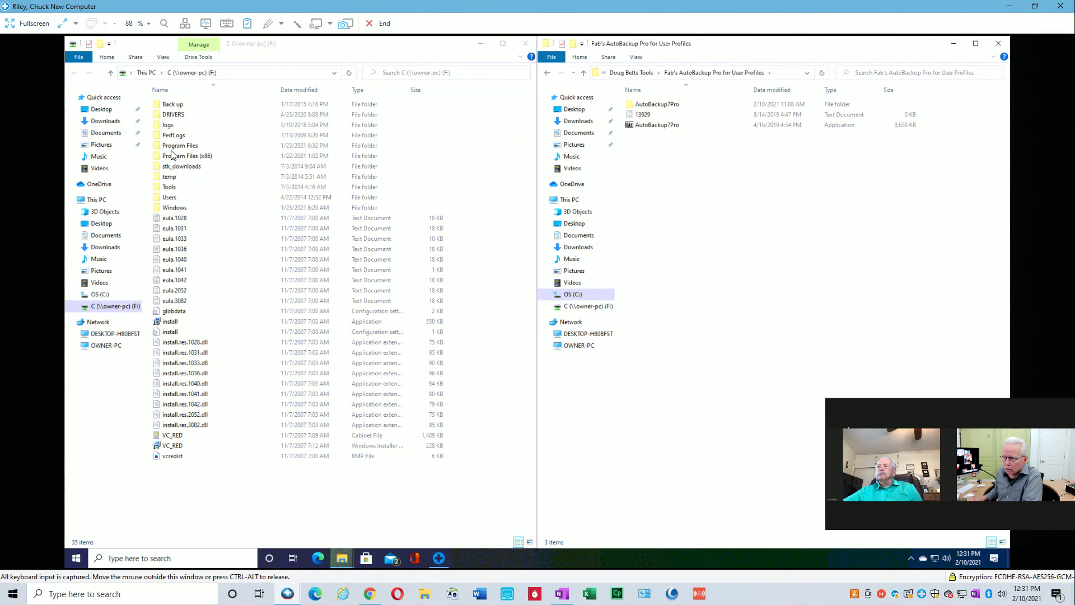
double_click(172, 115)
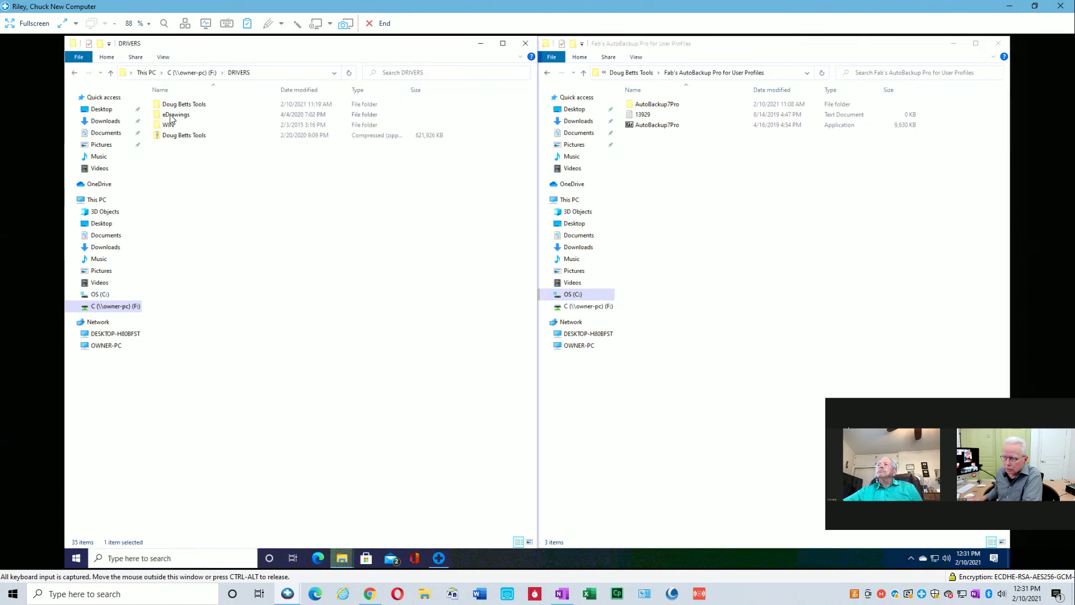
double_click(182, 105)
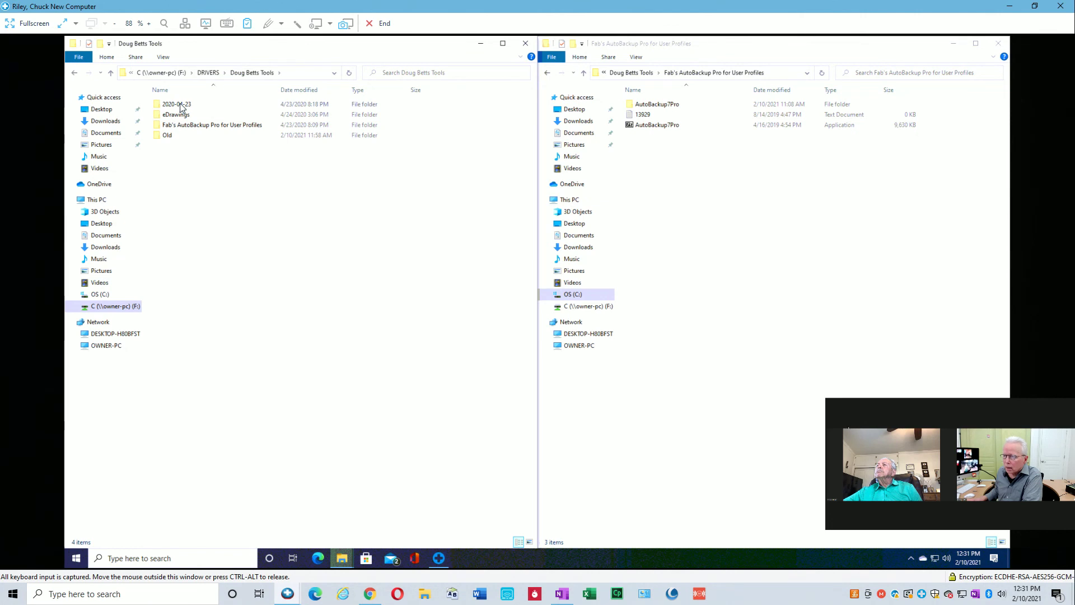
left_click(169, 138)
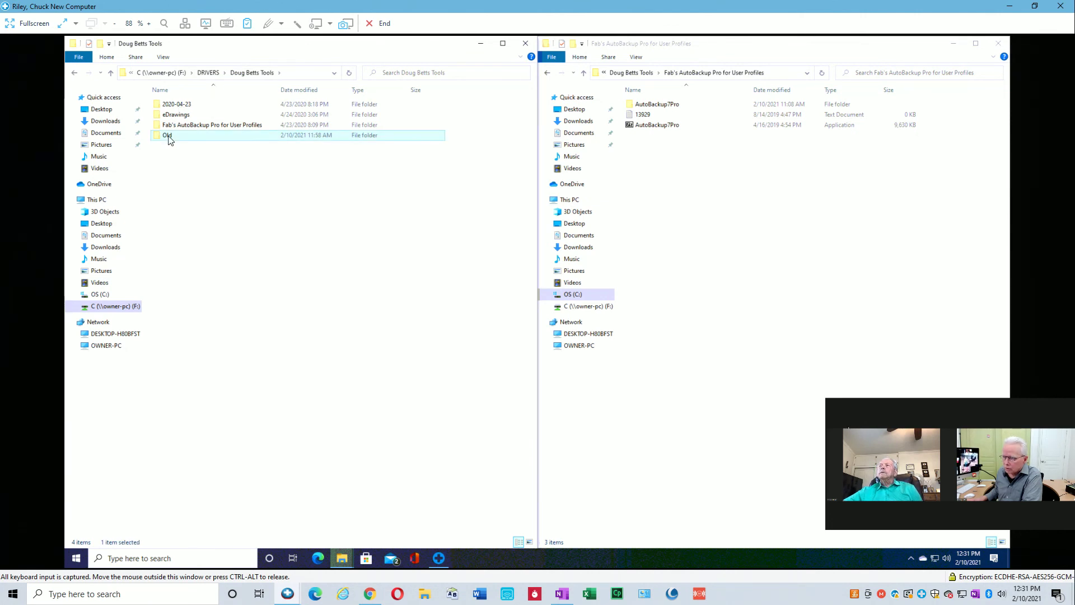
double_click(169, 137)
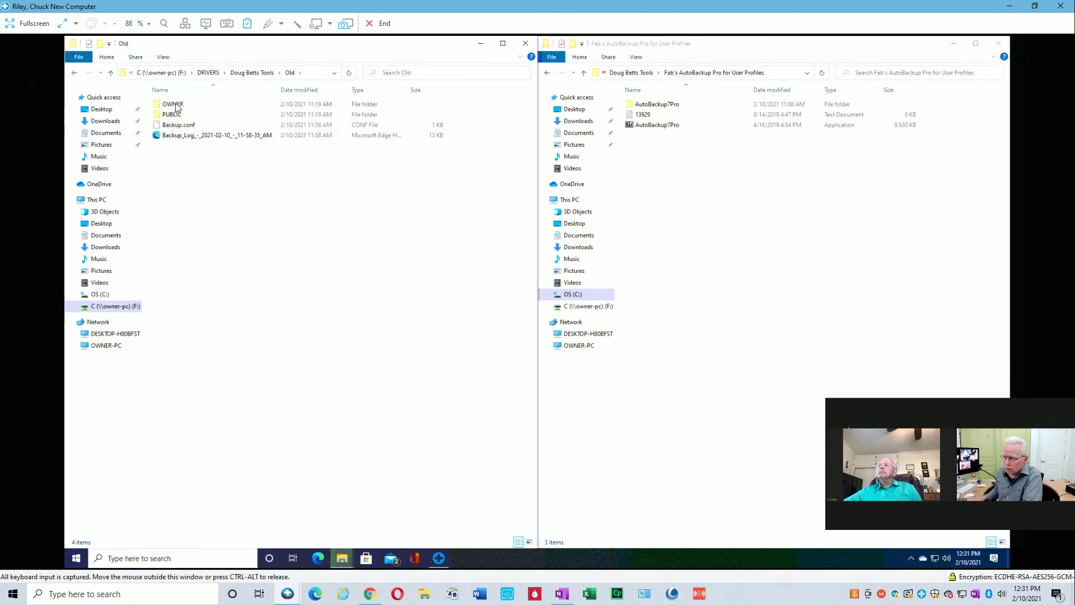
double_click(173, 104)
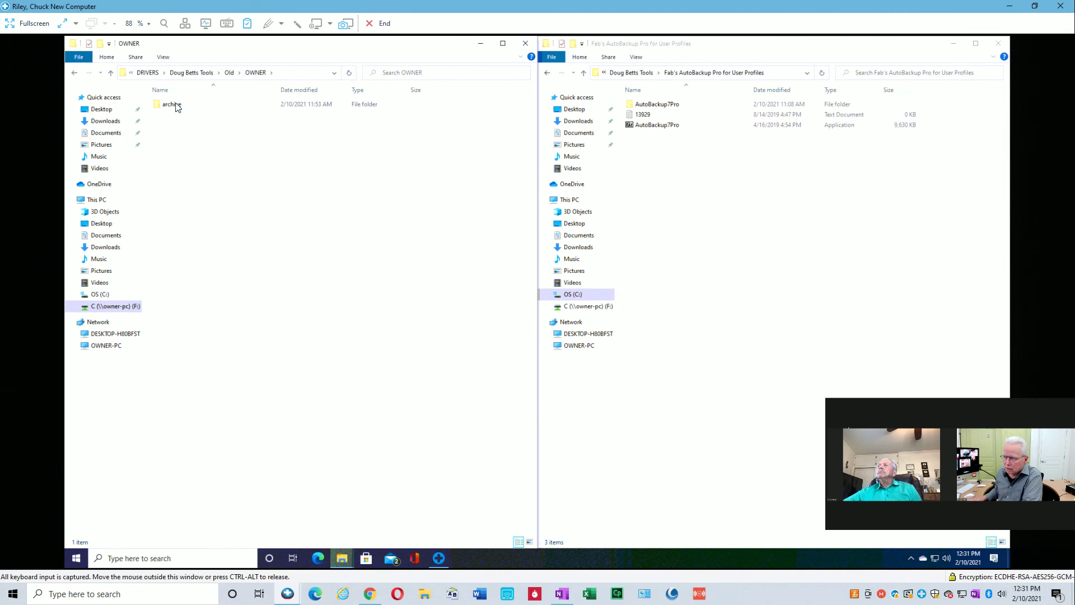
double_click(175, 105)
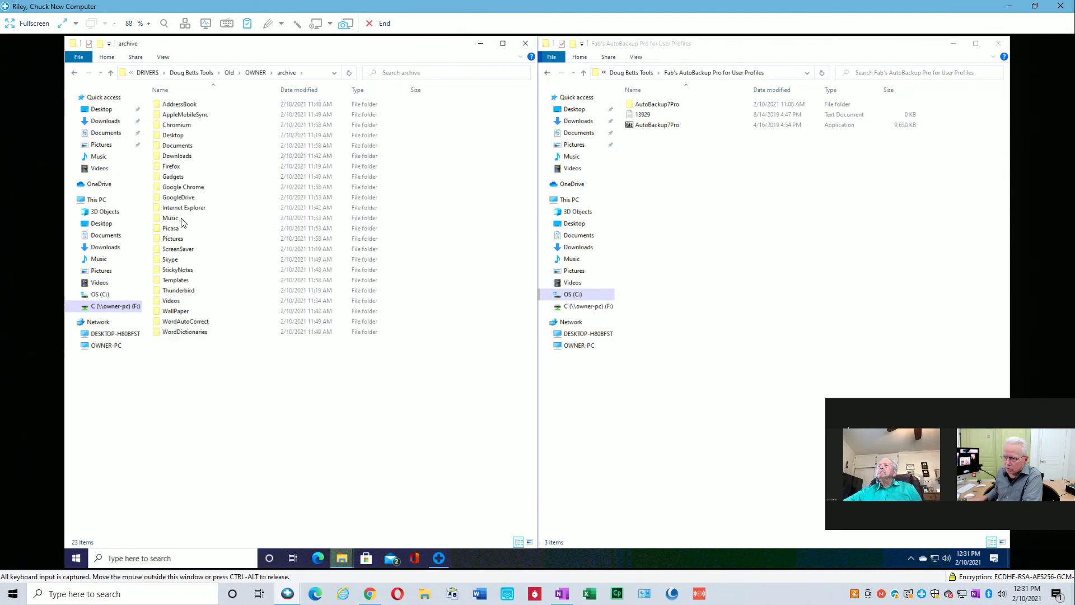
Climb the breadcrumb from the archive back up to the tools folder.
left_click(255, 72)
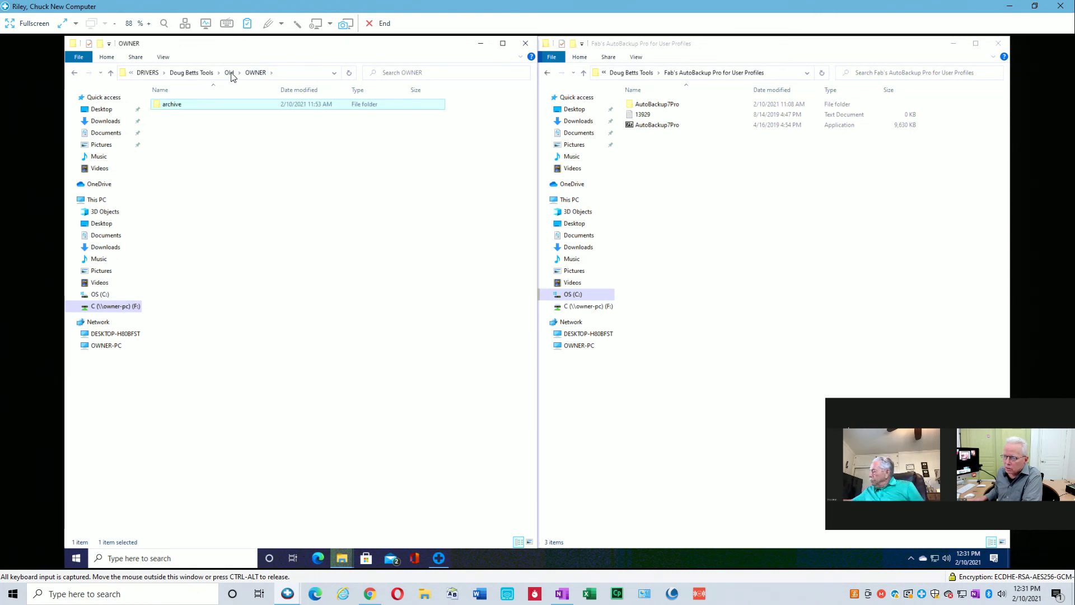
left_click(230, 72)
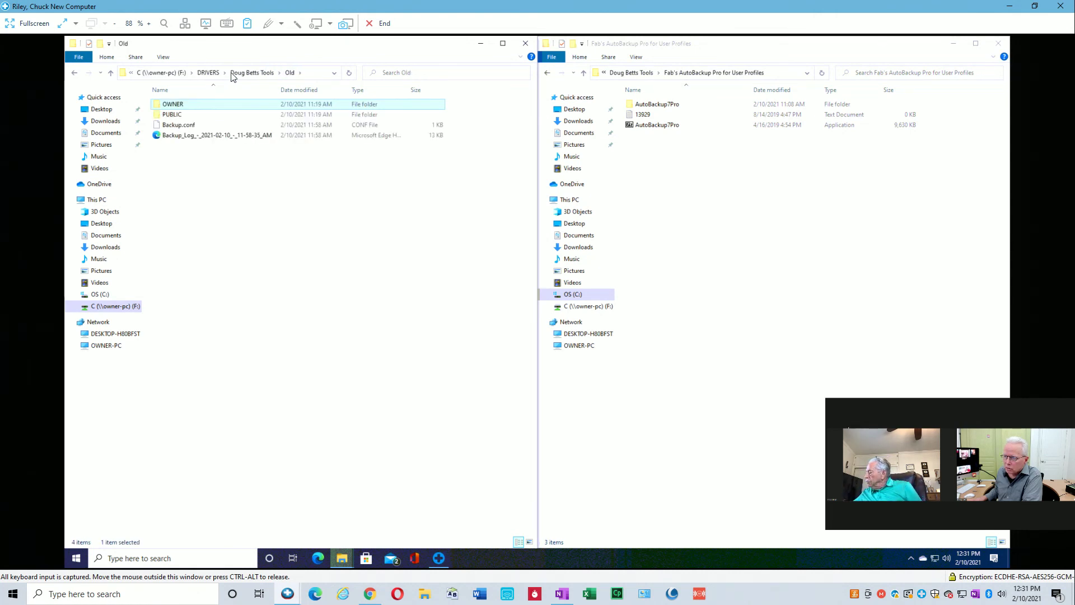
left_click(238, 73)
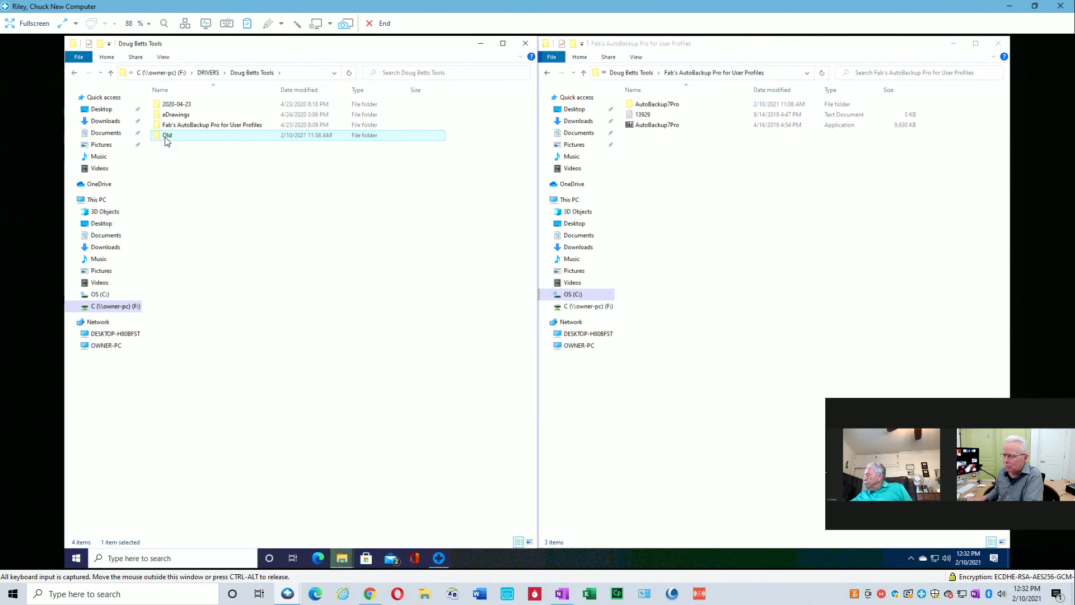
Copy the Old folder into Fab's AutoBackup Pro and show copy details (5,093 items, 2.42 GB).
left_click_drag(175, 137, 716, 201)
left_click_drag(717, 202, 716, 203)
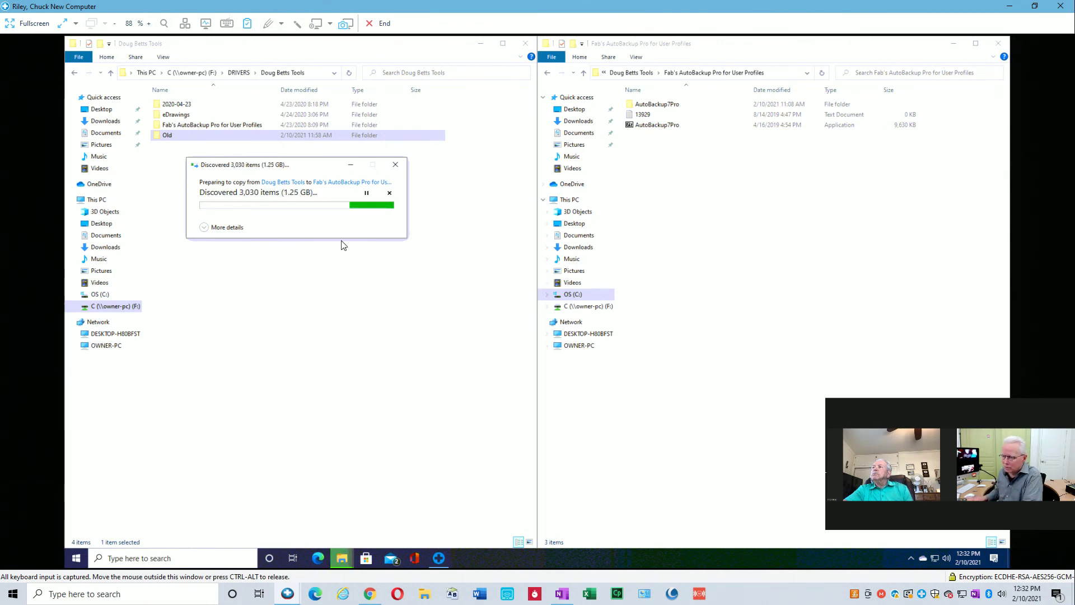
left_click(205, 231)
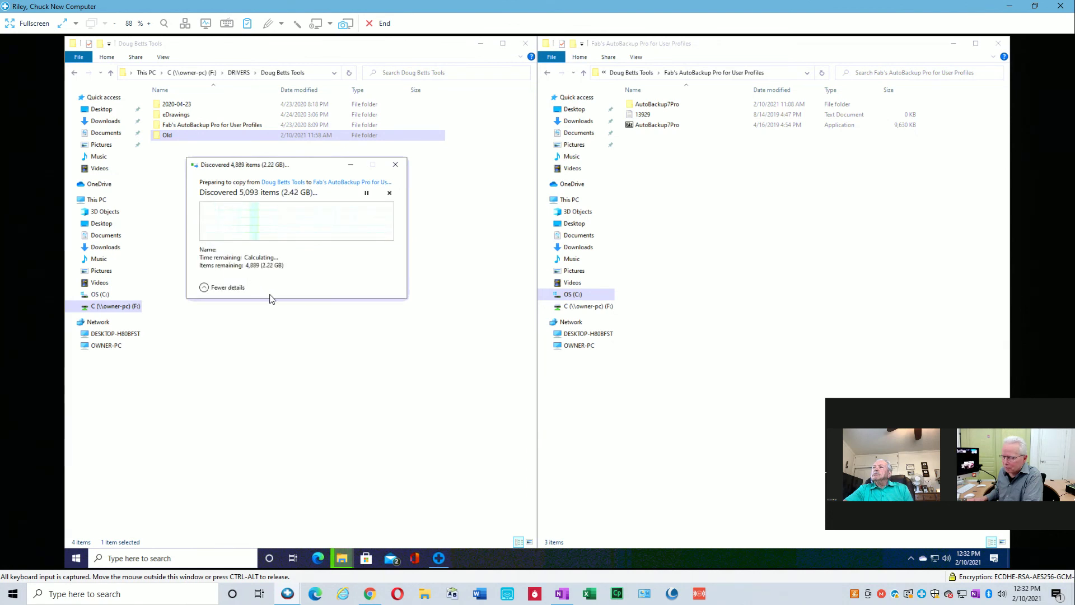